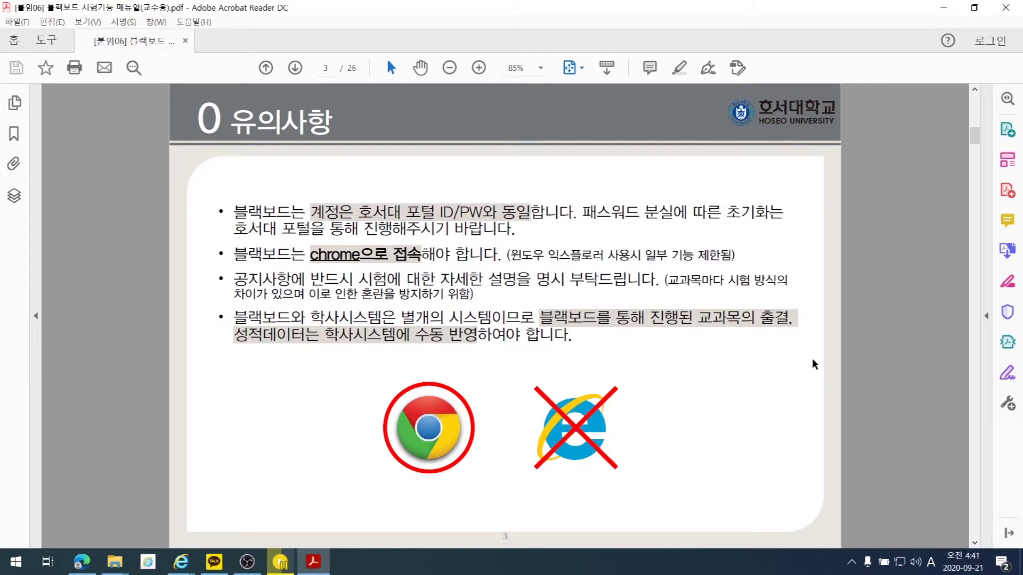
View the exam creation process on page 4 of the PDF manual and move its window off the Blackboard page
scroll(813, 364, down, 2)
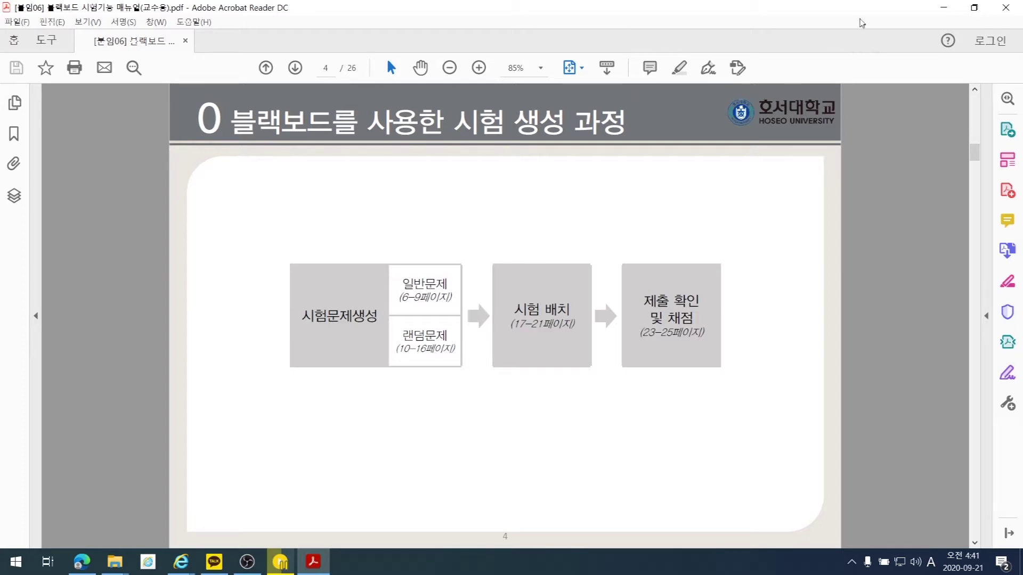
click(974, 7)
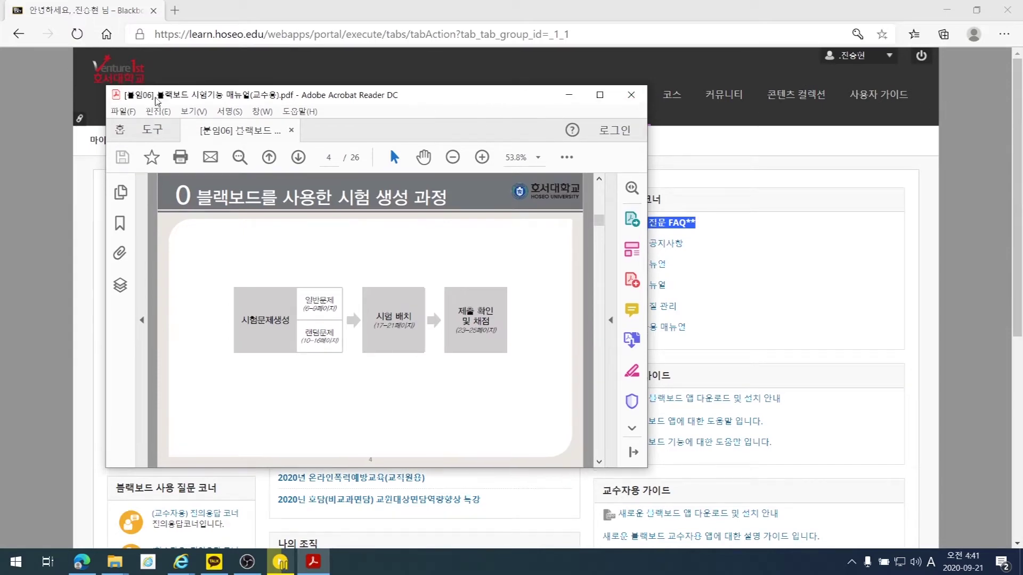
drag(120, 86, 962, 292)
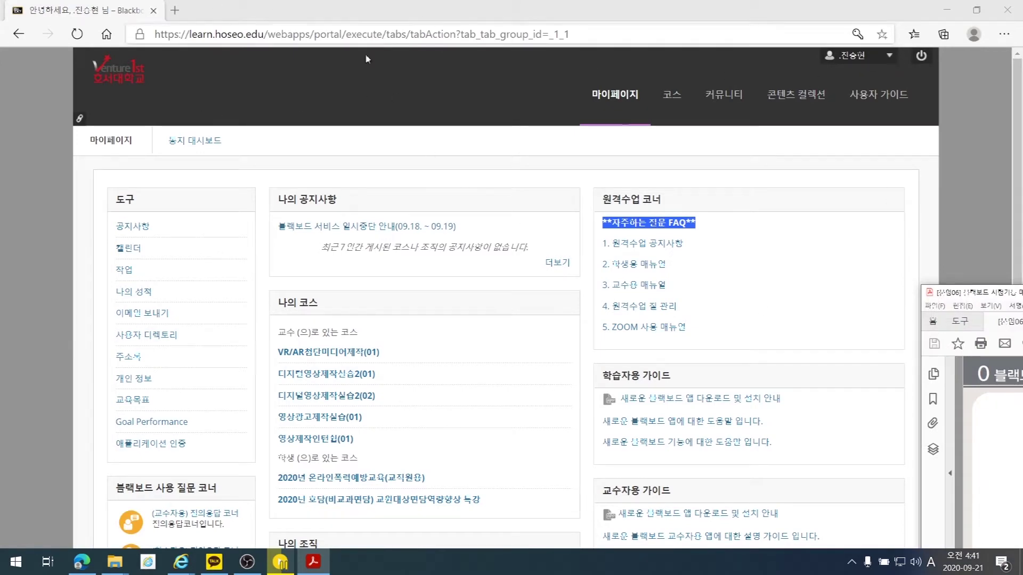
drag(1013, 293, 1022, 293)
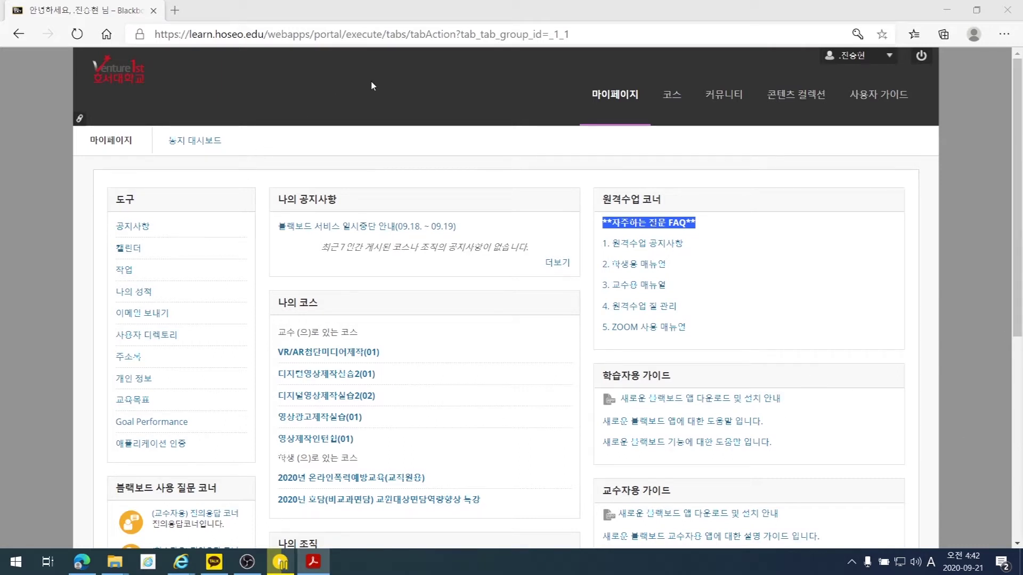
Look through the modules on Blackboard's My Page (마이페이지), with the browser window restored and widened
scroll(147, 403, down, 3)
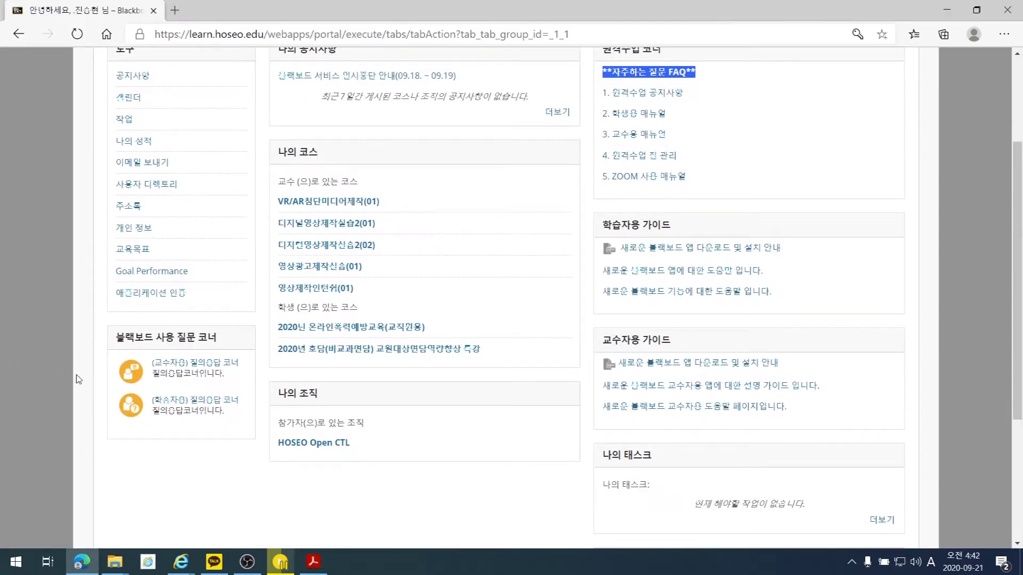
scroll(44, 338, down, 4)
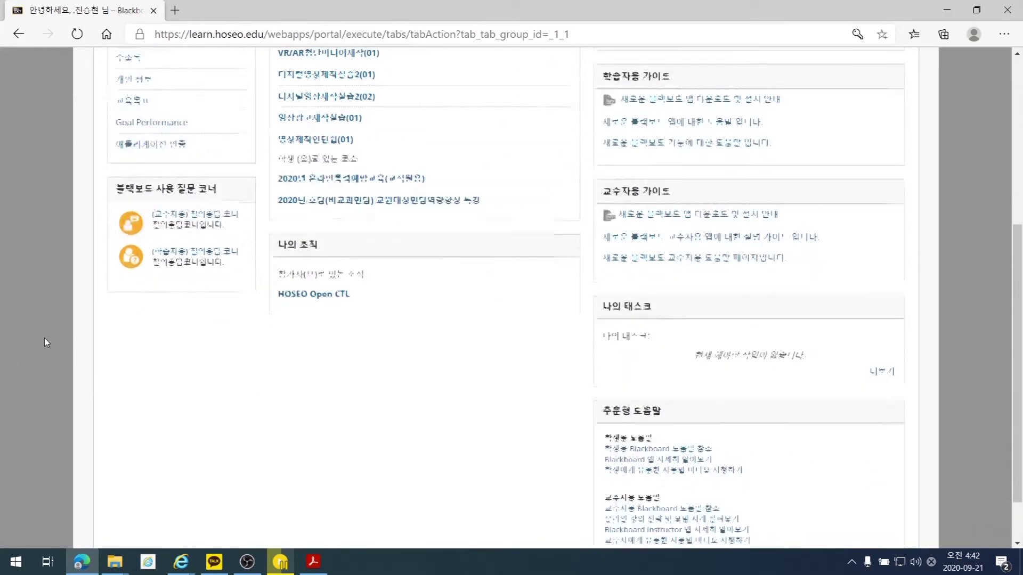
scroll(40, 319, up, 7)
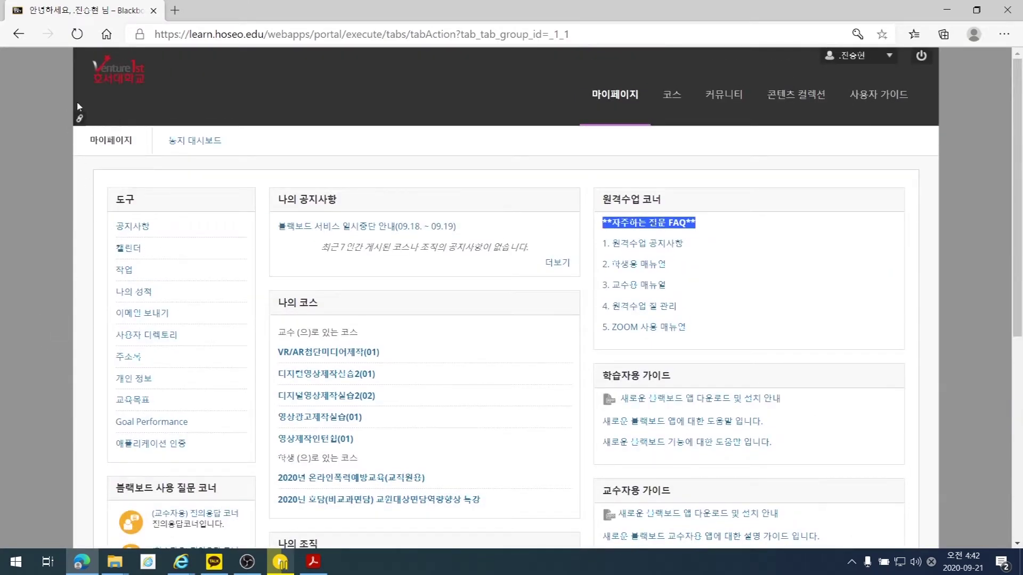
click(976, 10)
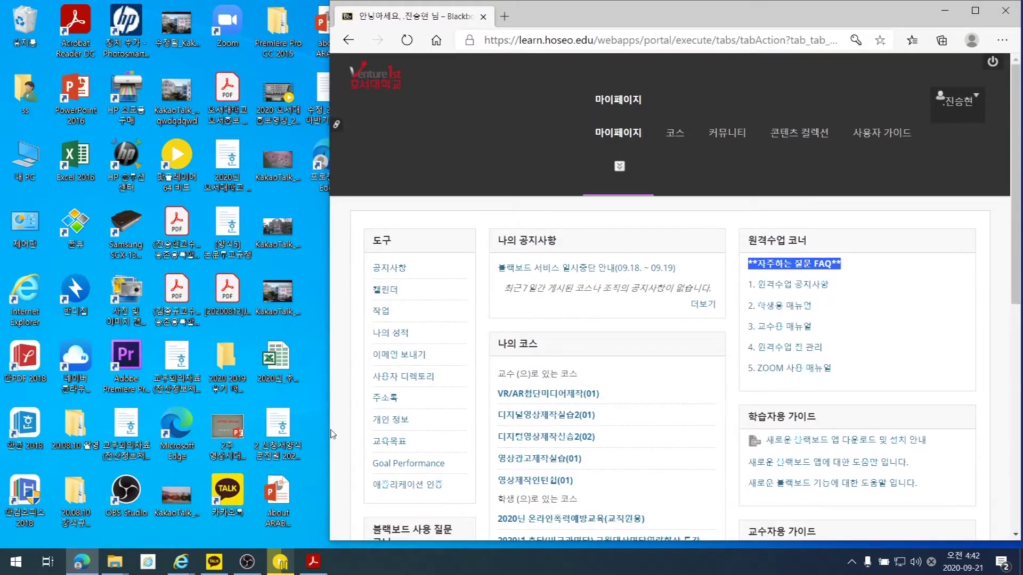
drag(330, 433, 249, 389)
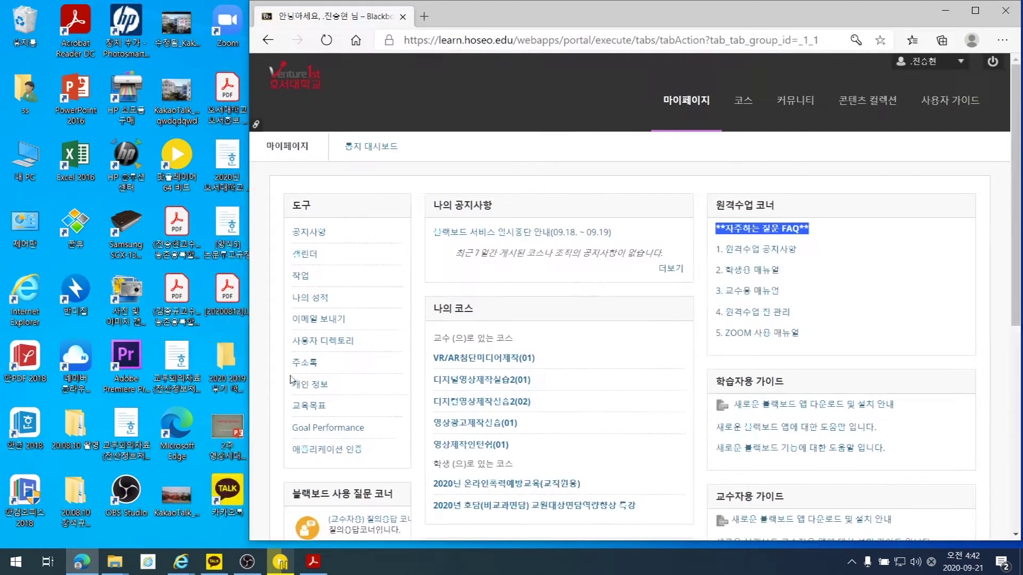
scroll(260, 390, down, 3)
scroll(269, 388, up, 4)
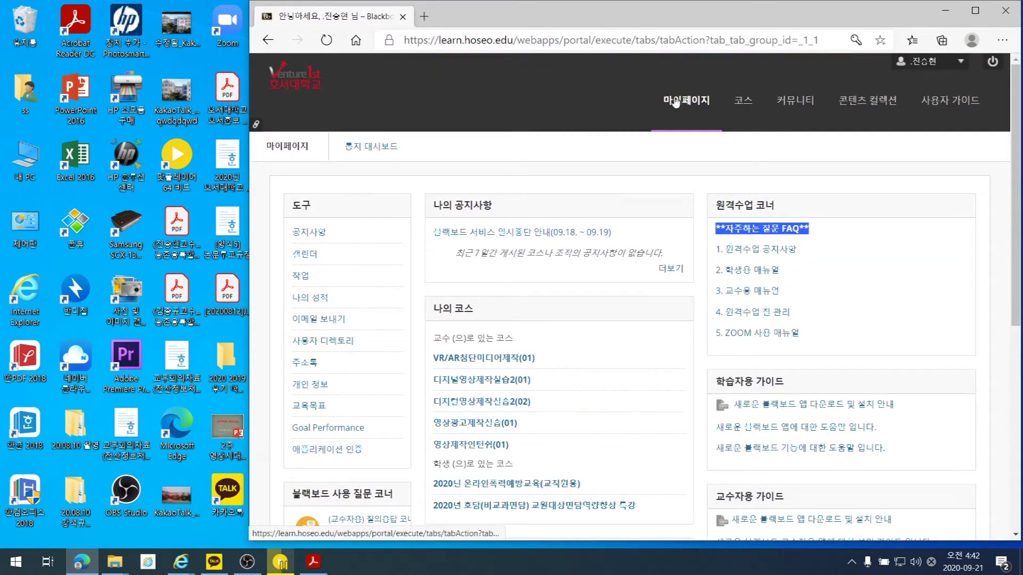
Open the course list (코스) and look through all of the instructor's courses in the maximized browser window
click(743, 108)
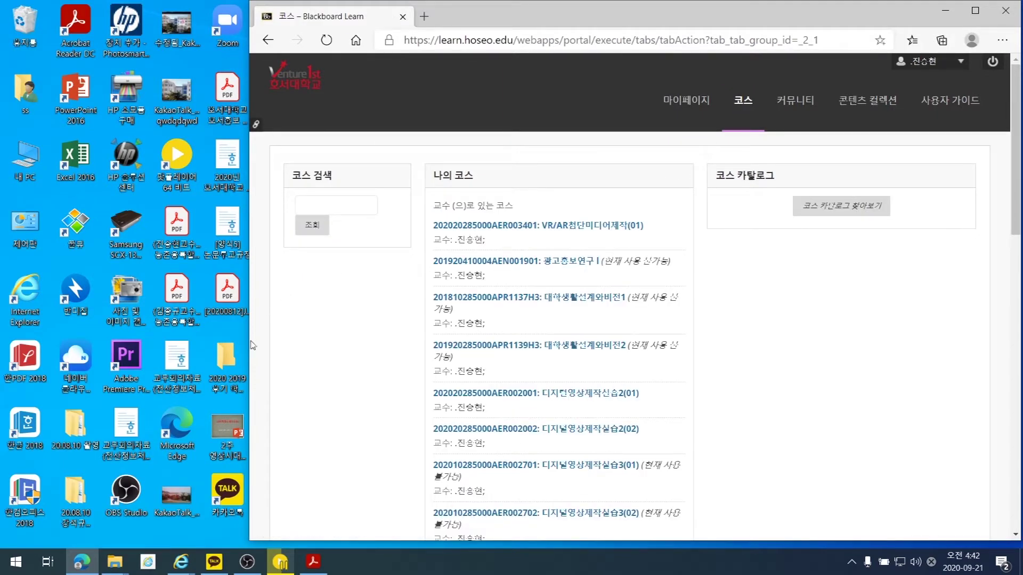
scroll(729, 274, down, 3)
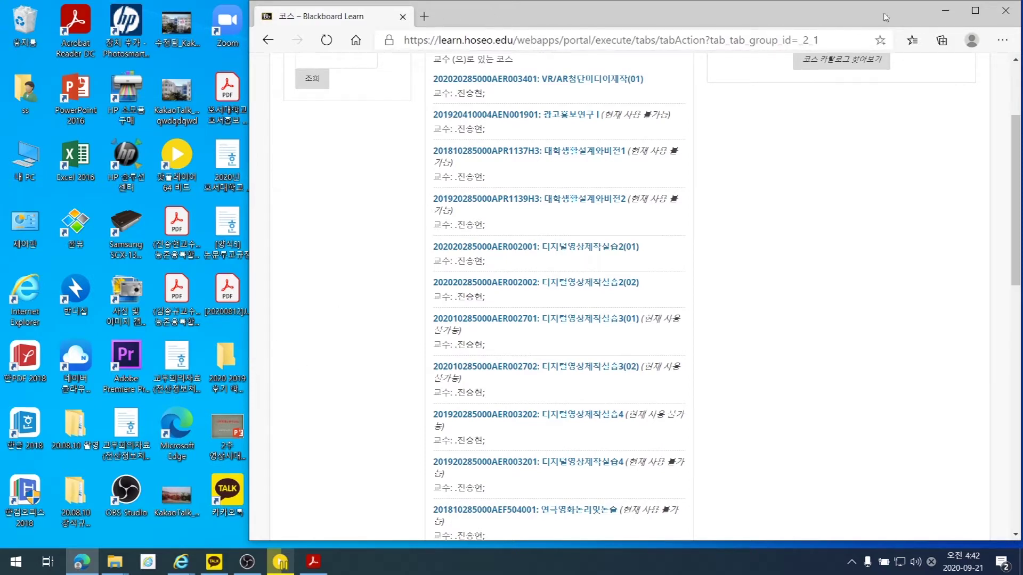
click(975, 12)
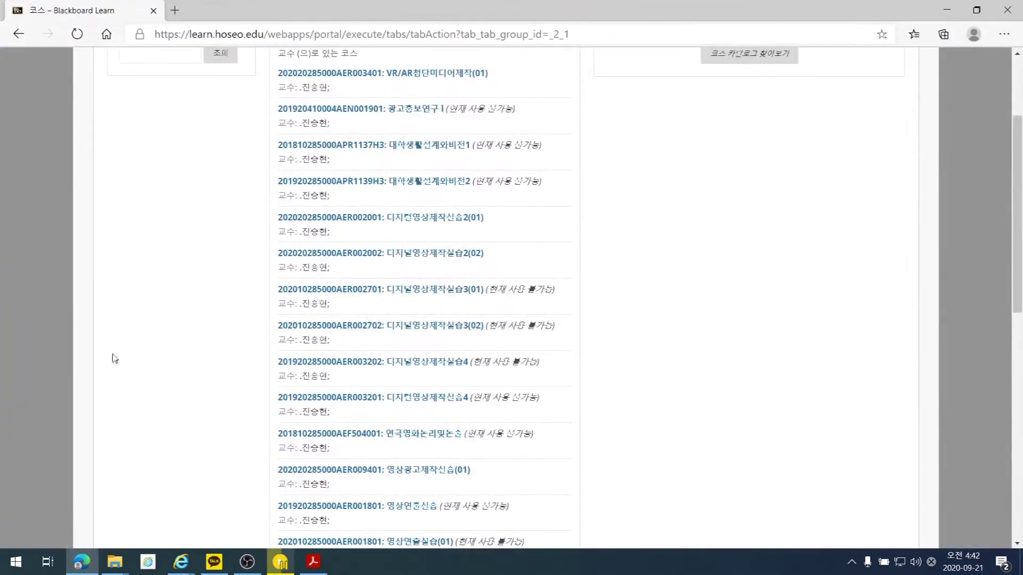
scroll(79, 395, down, 10)
scroll(79, 395, down, 2)
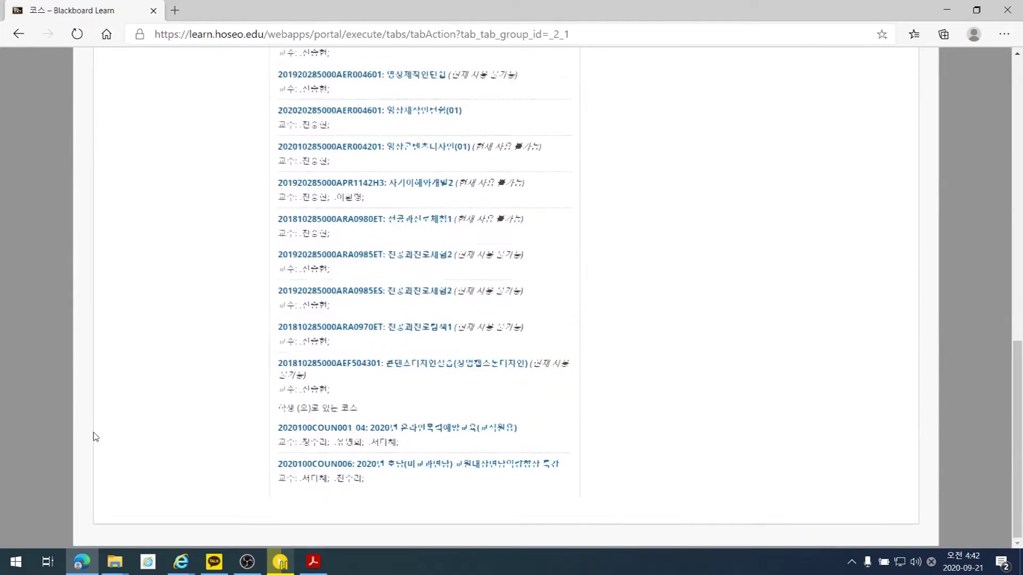
right_click(82, 309)
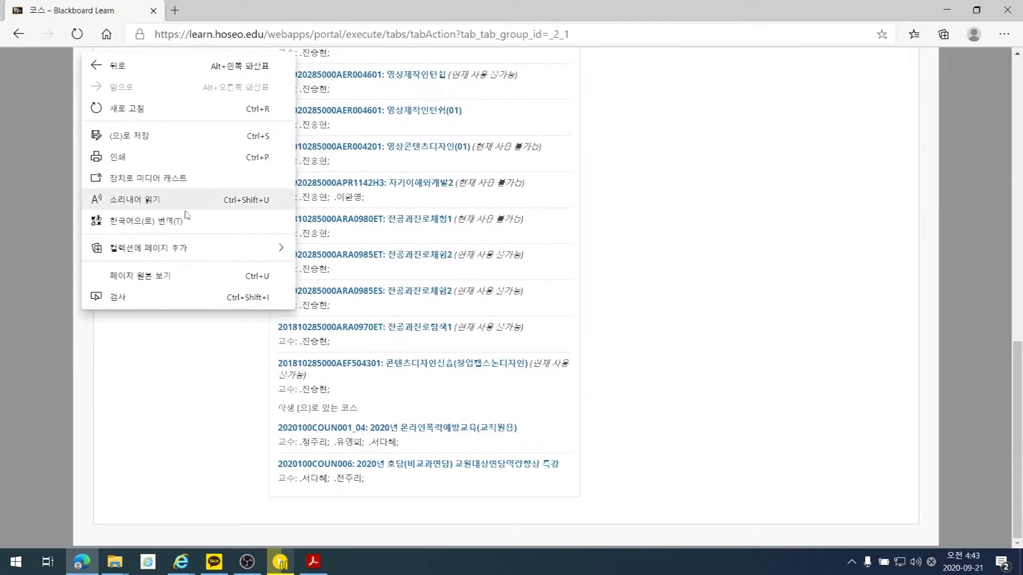
click(829, 207)
scroll(812, 349, up, 12)
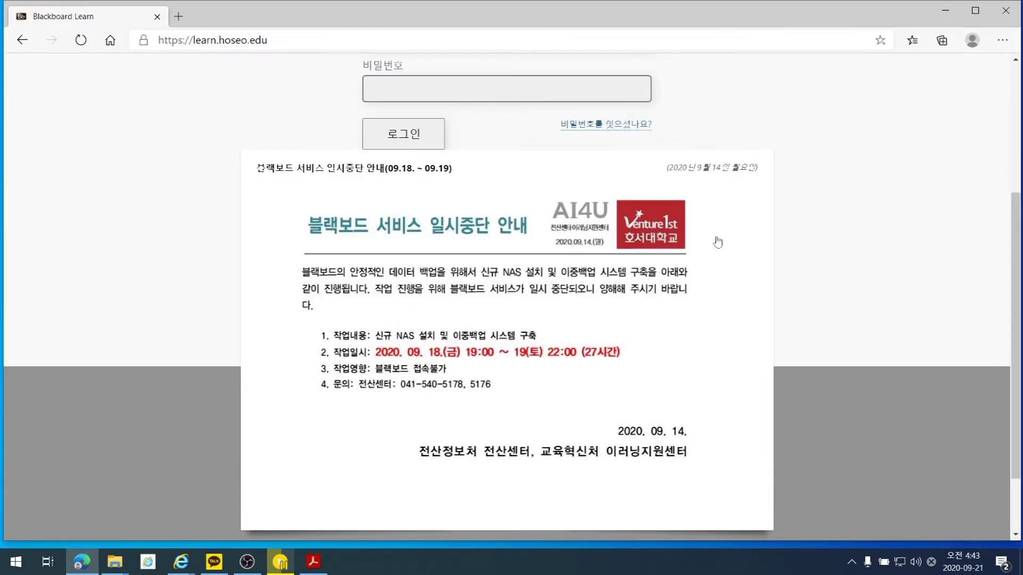
Log in to Blackboard Learn with the professor's username and account password
click(467, 189)
click(468, 209)
click(447, 238)
text(•••••••••••)
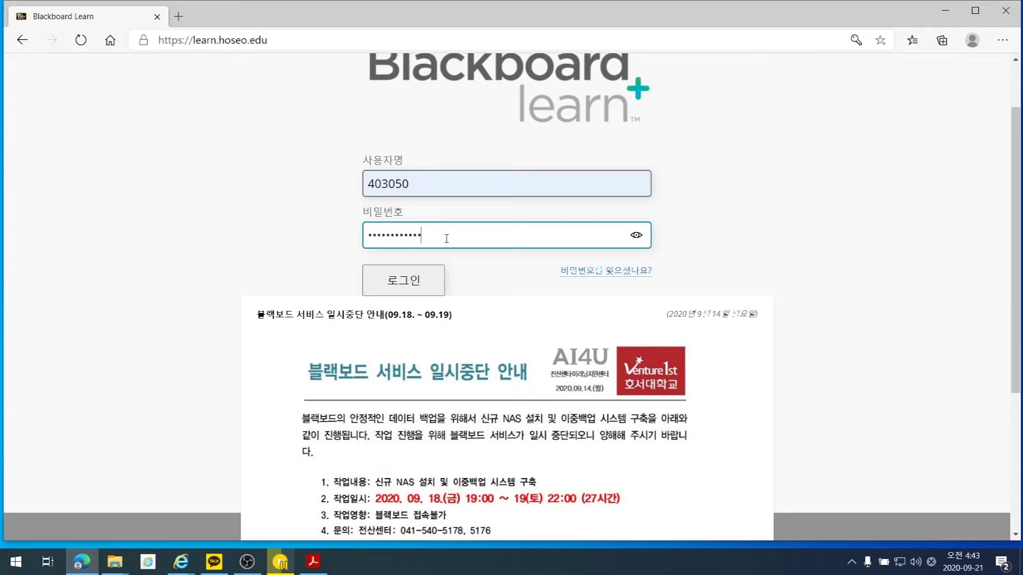
key(Return)
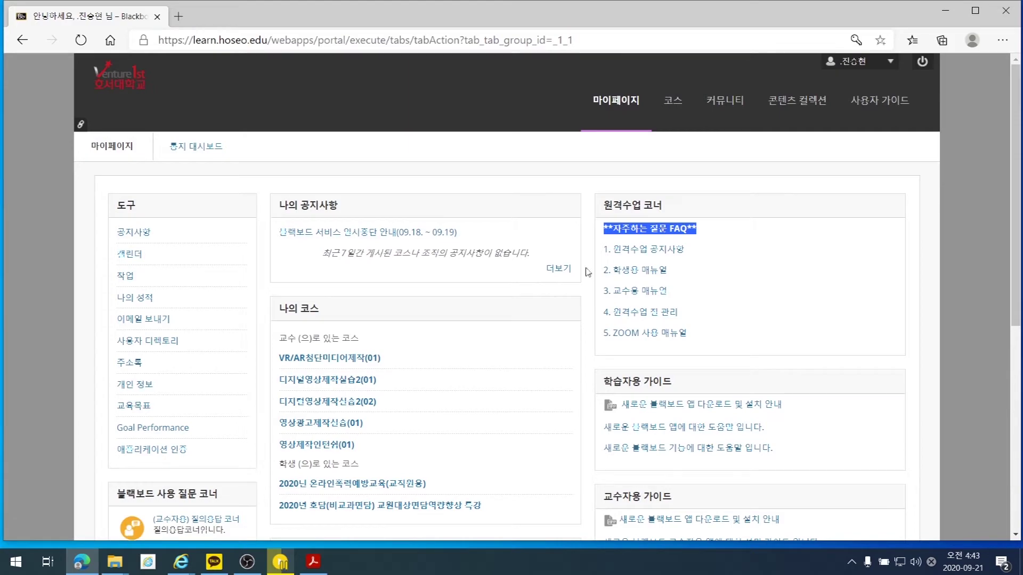
Open the VR/AR첨단미디어제작(01) course from My Page and look over its course menu and control panel
scroll(456, 241, down, 1)
scroll(480, 233, up, 1)
click(296, 359)
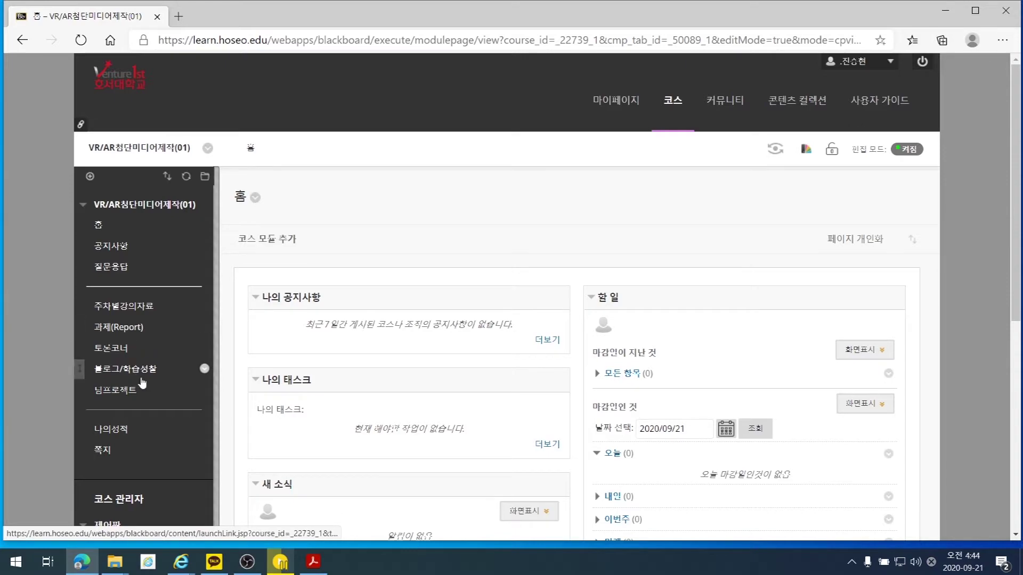
scroll(143, 383, down, 7)
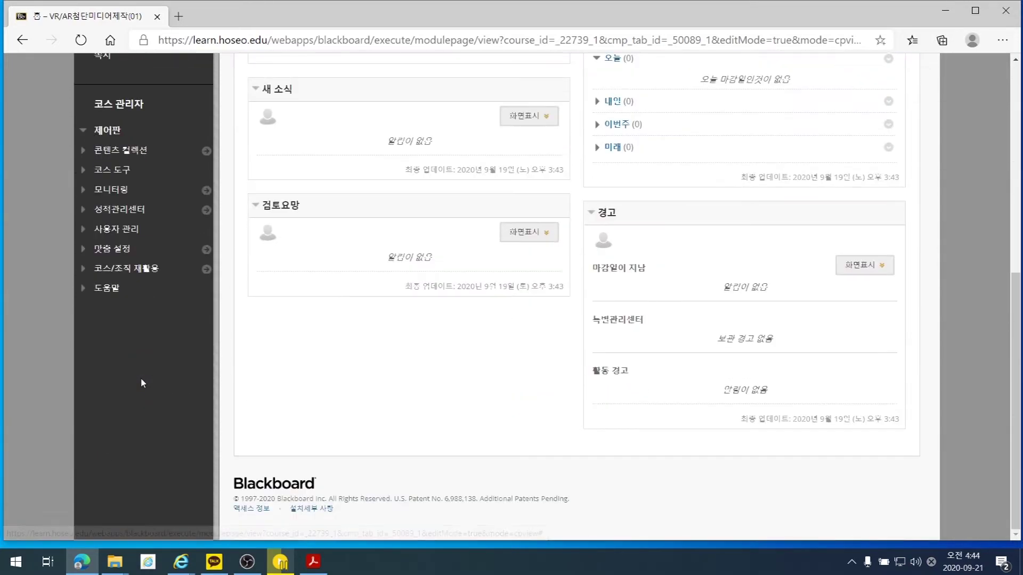
scroll(142, 383, up, 7)
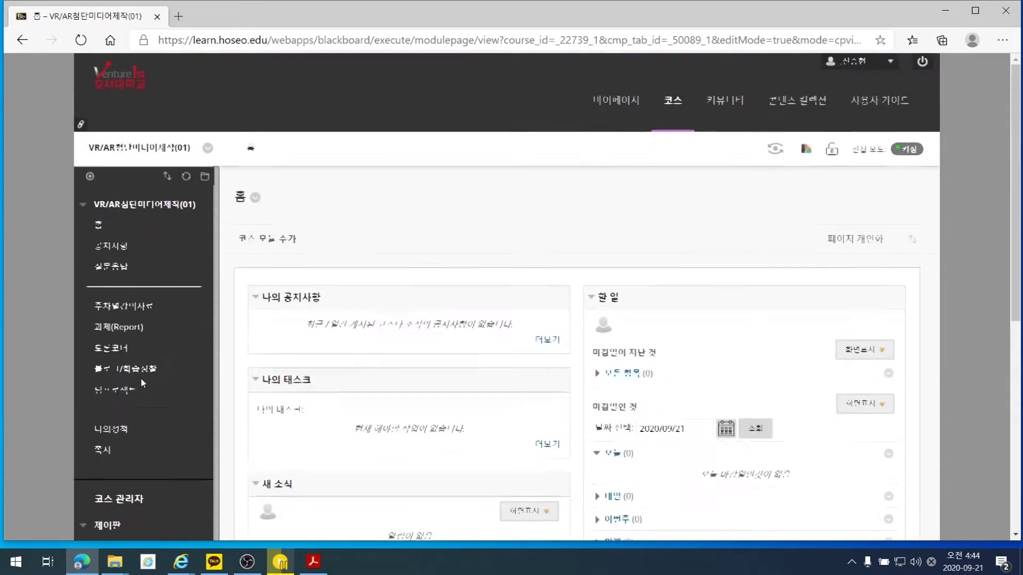
Return to My Page and open the current 영상광고제작실습(01) course from the full course list
click(616, 102)
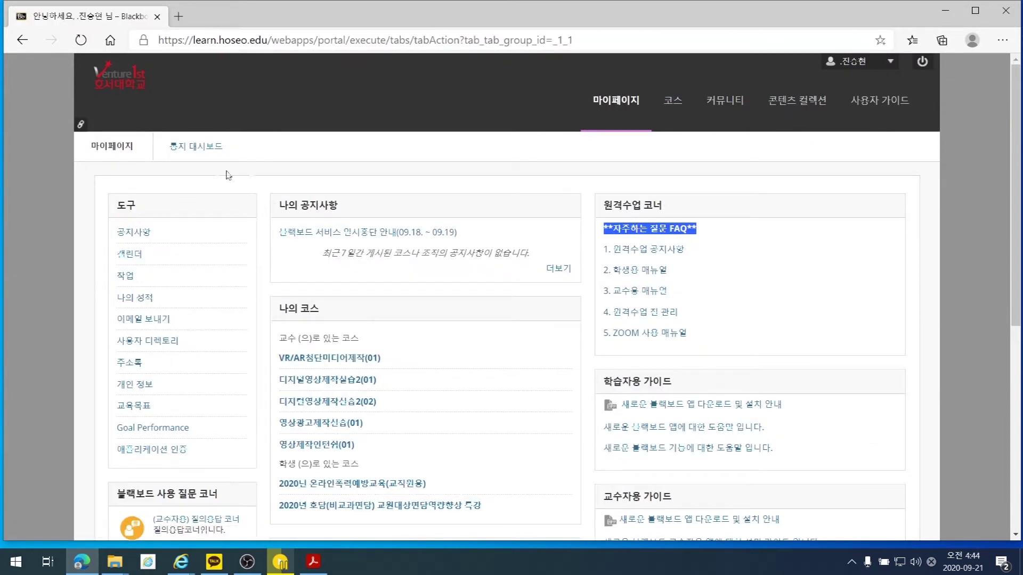
scroll(581, 242, down, 1)
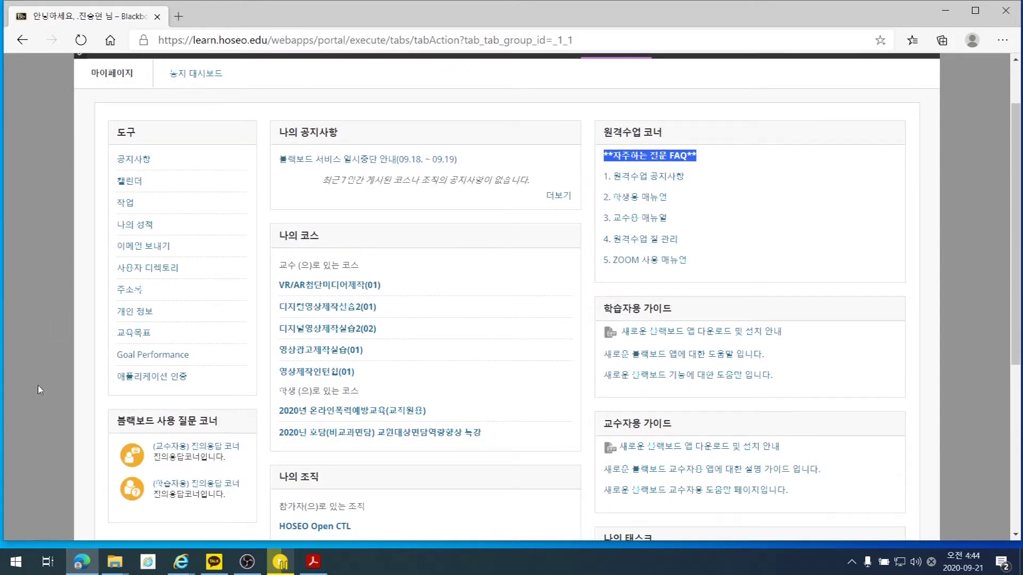
scroll(52, 386, up, 1)
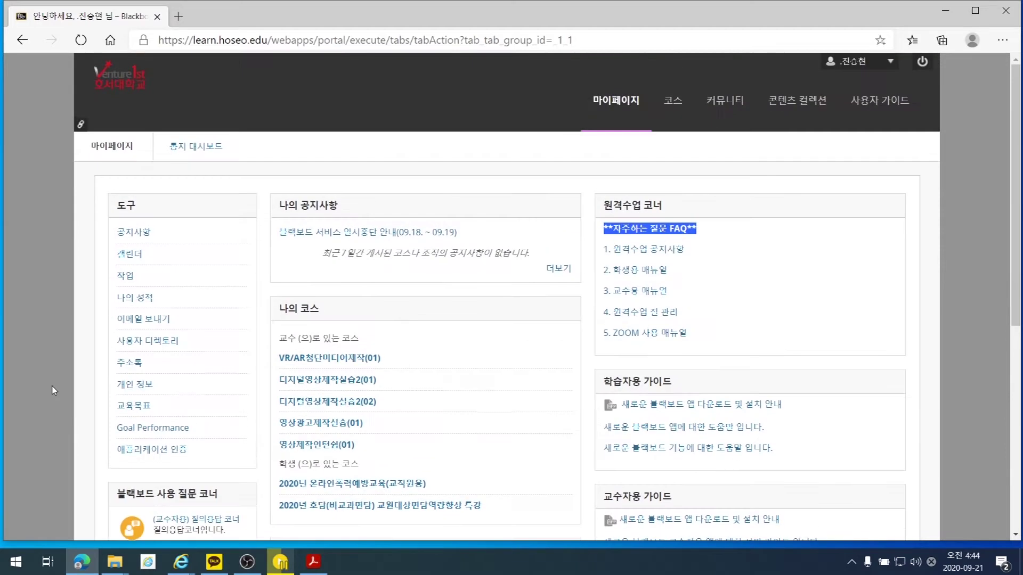
click(674, 102)
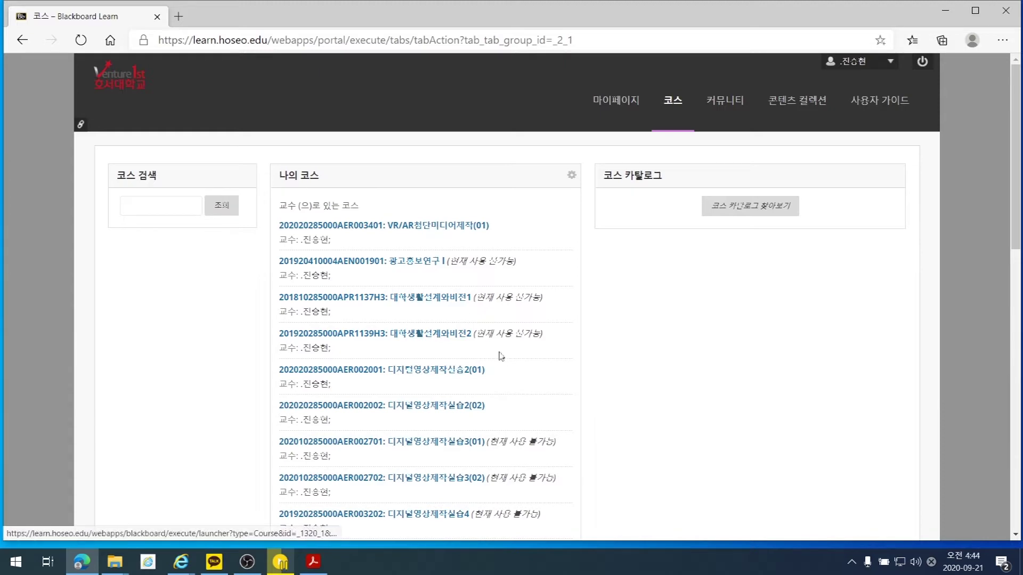
scroll(521, 359, down, 3)
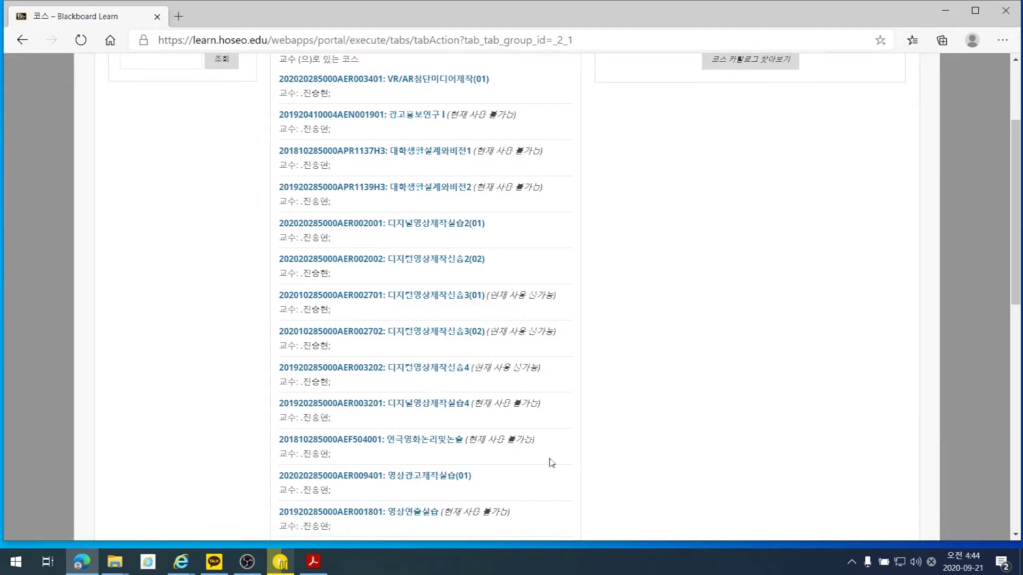
scroll(516, 450, down, 2)
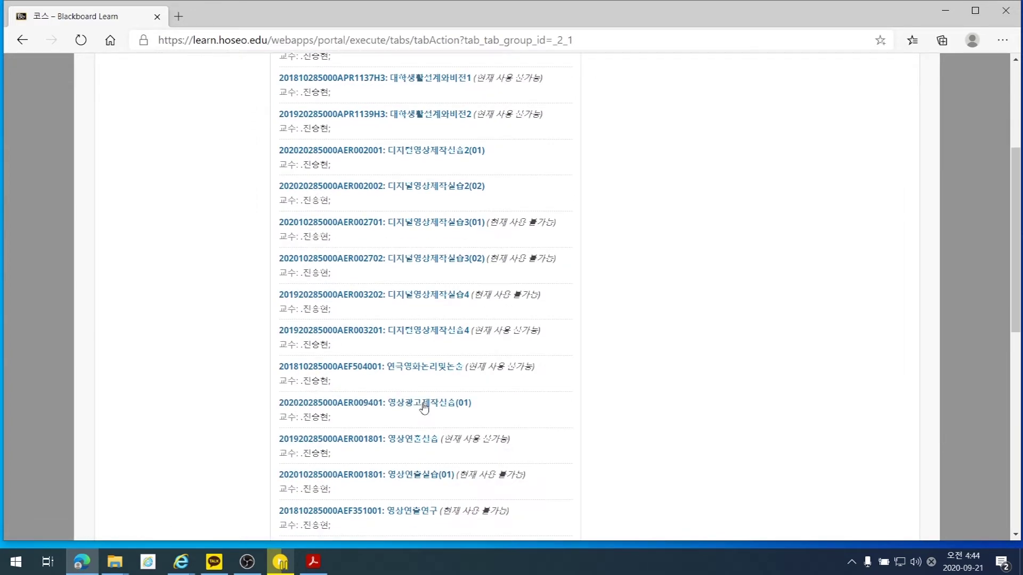
click(424, 408)
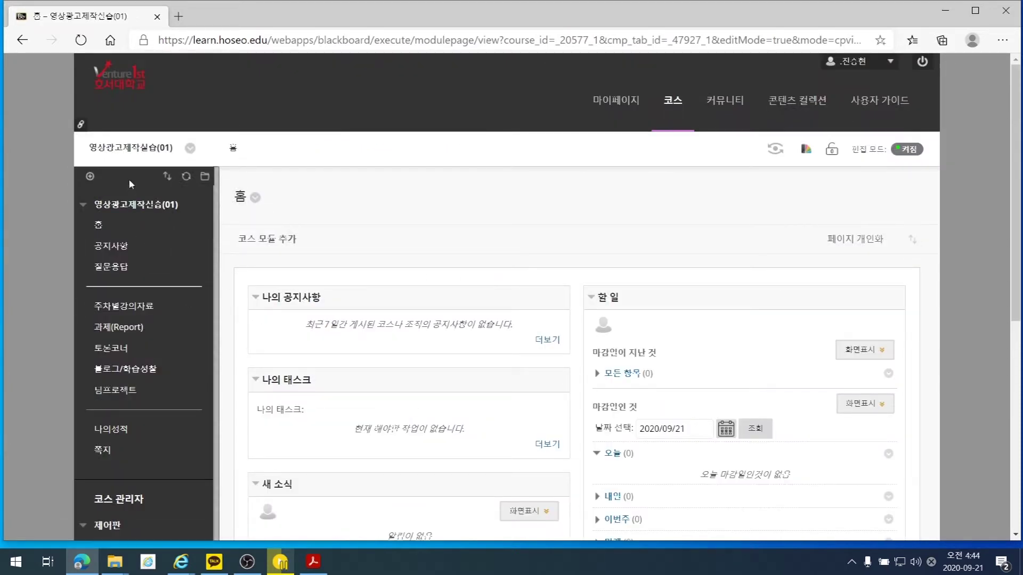
Expand the course tools (코스 도구) in the course's control panel and open 시험, 설문조사, 문제은행
scroll(343, 218, down, 5)
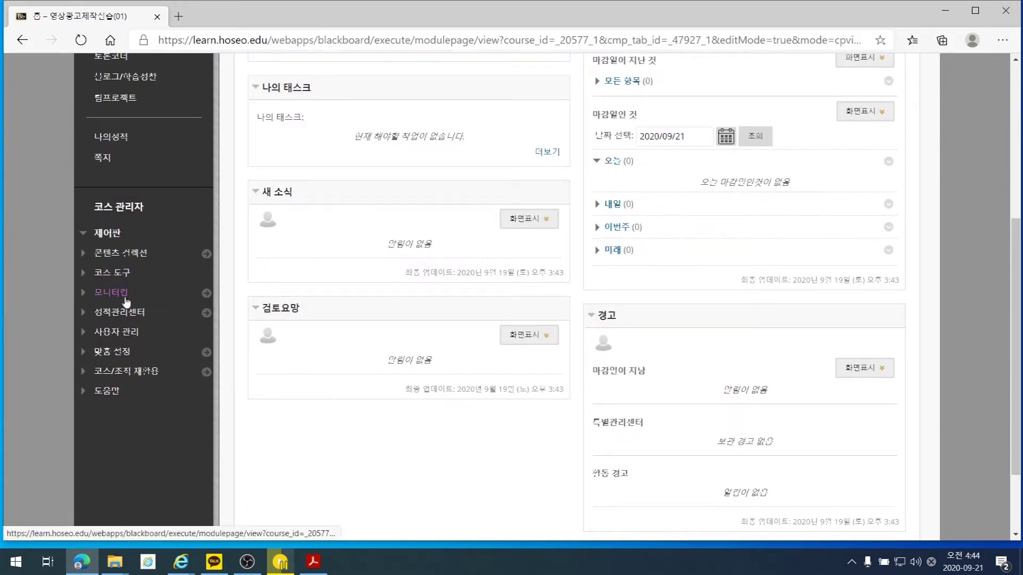
click(116, 283)
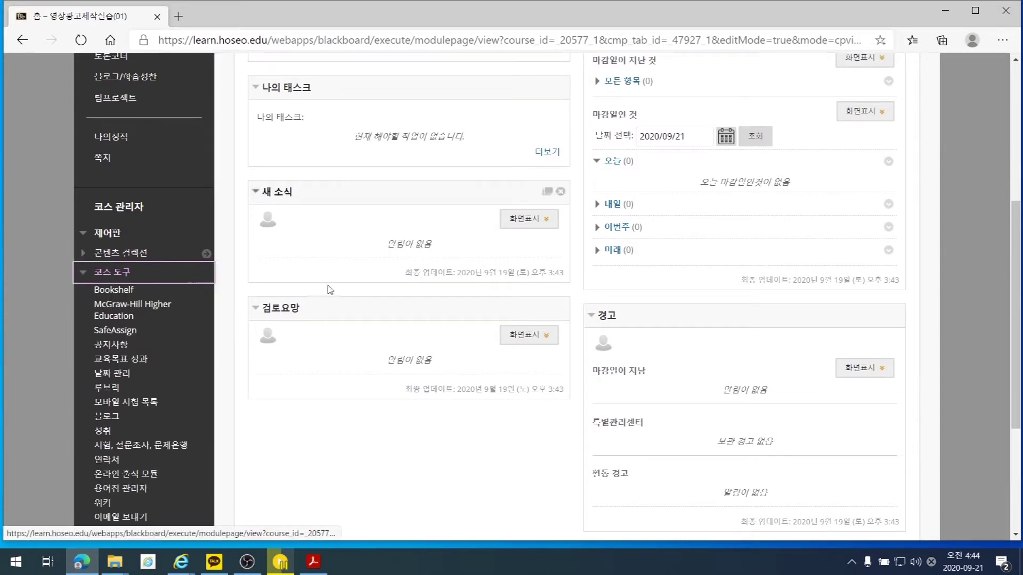
scroll(154, 290, down, 4)
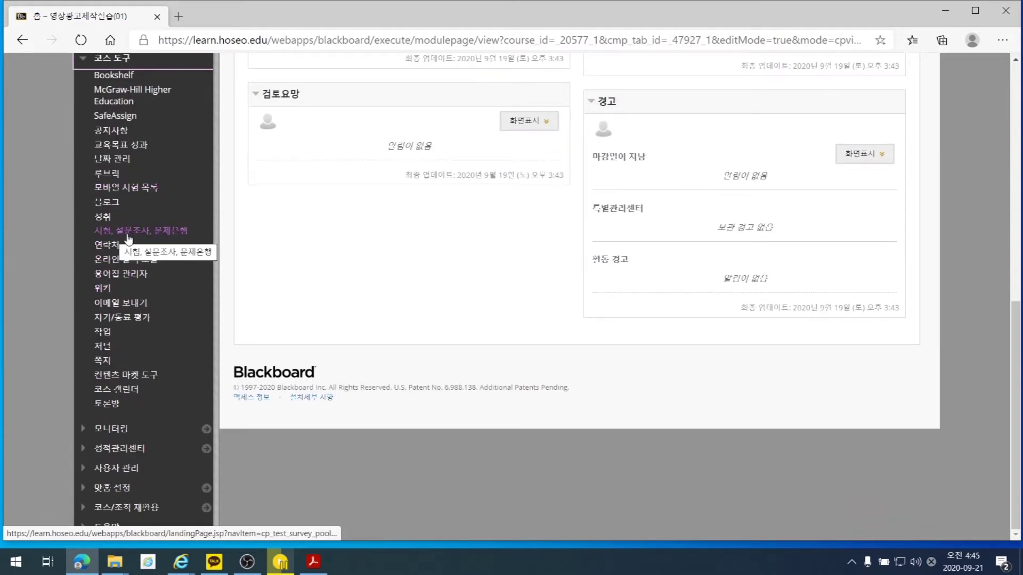
click(153, 238)
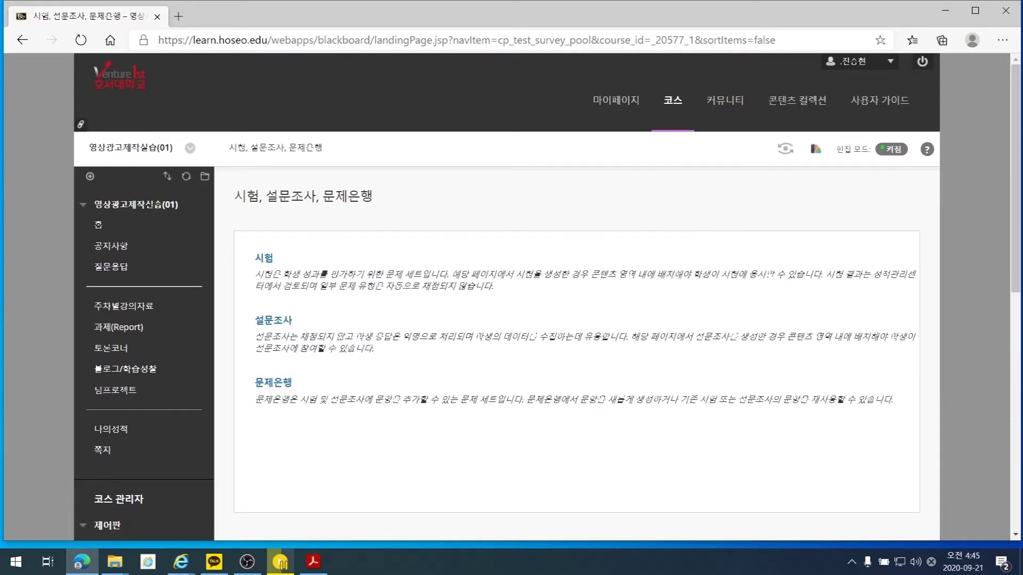
Open the test manager (시험 관리자) for the course and start adding a new test
key(alt+Tab)
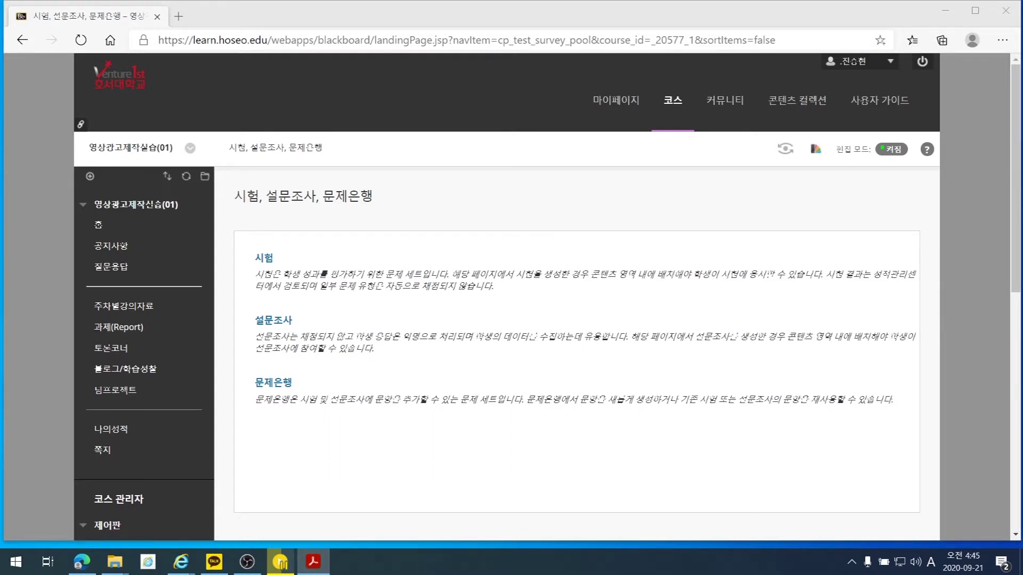
click(269, 260)
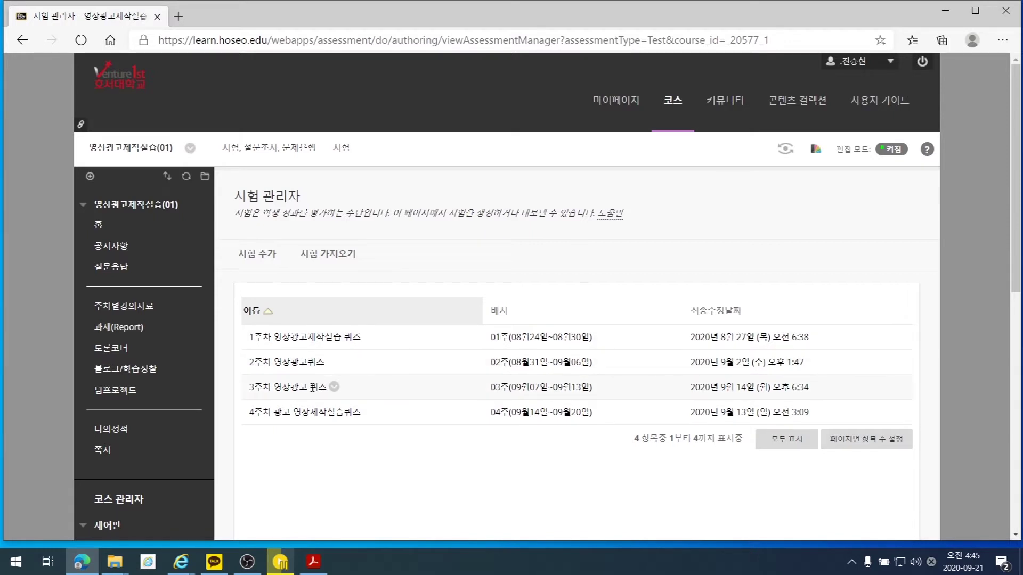
click(257, 257)
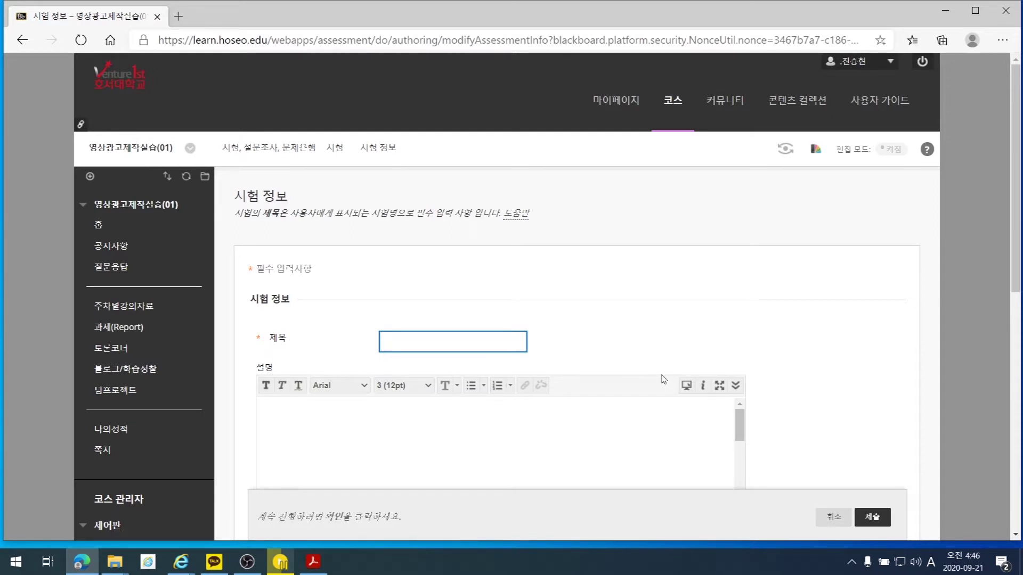
Fill the test title (제목) with the suggested entry AR 첨단미디어제작실습 6주차
click(439, 345)
click(437, 340)
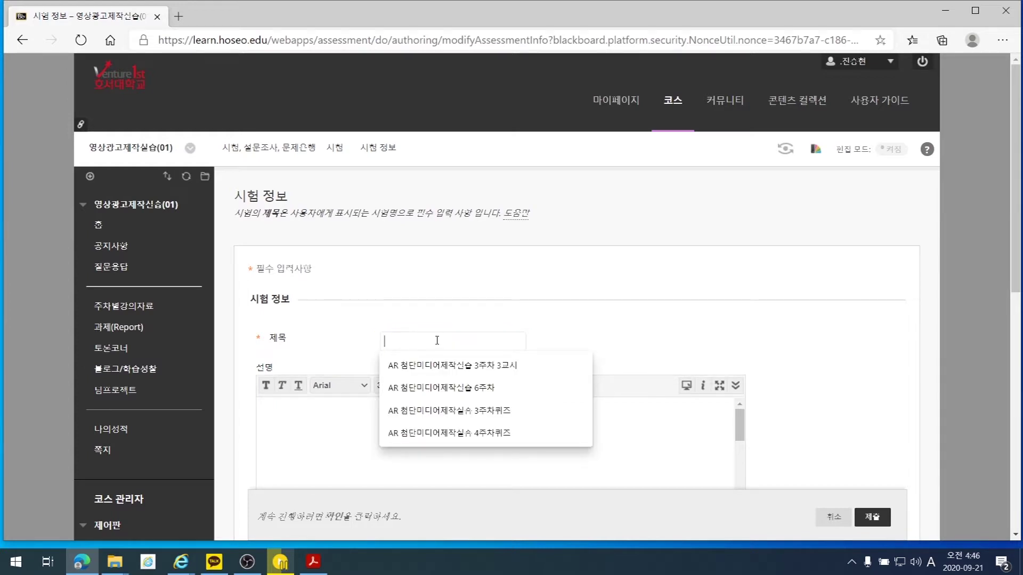
click(485, 393)
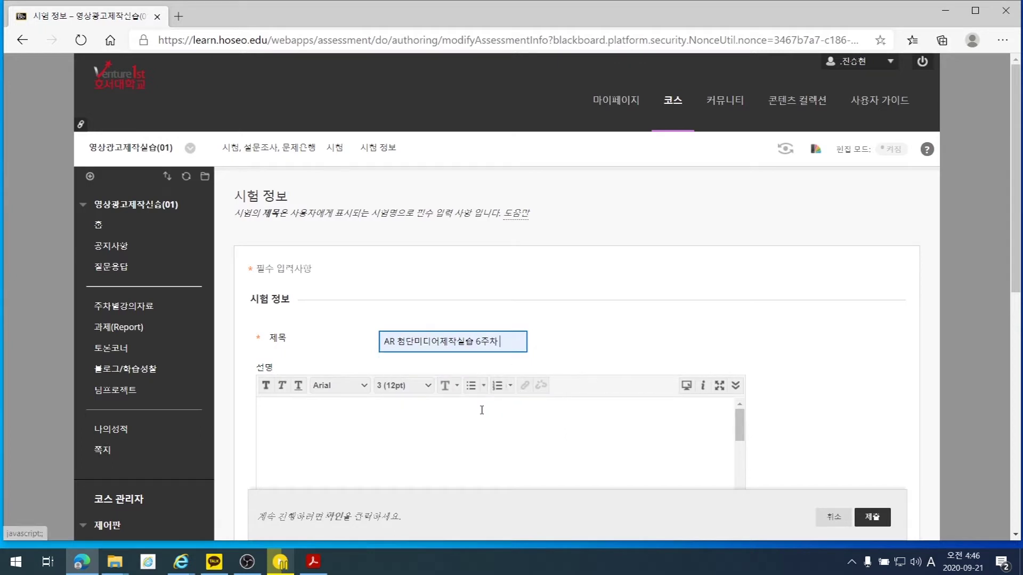
click(511, 345)
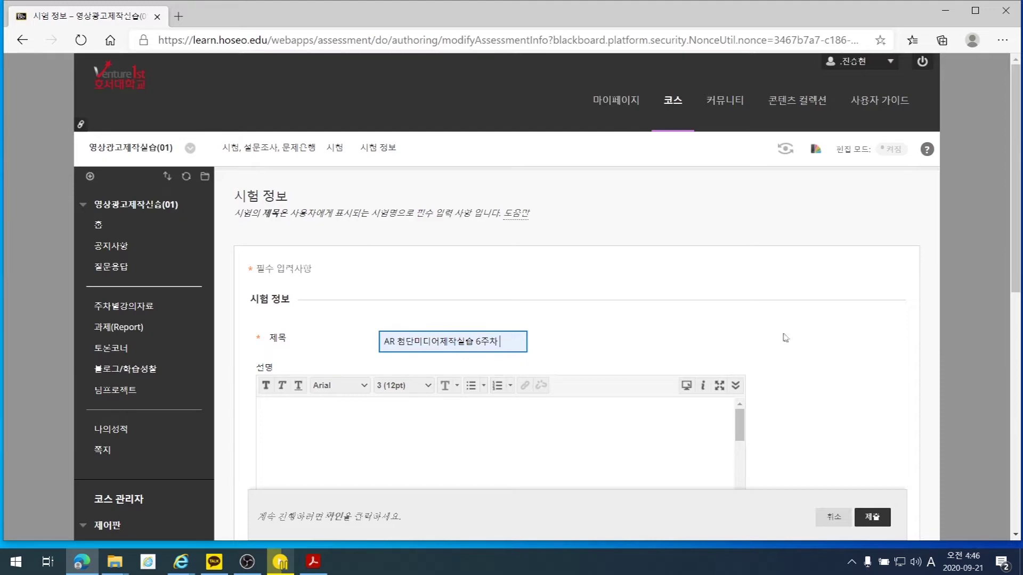
click(495, 442)
scroll(495, 443, down, 3)
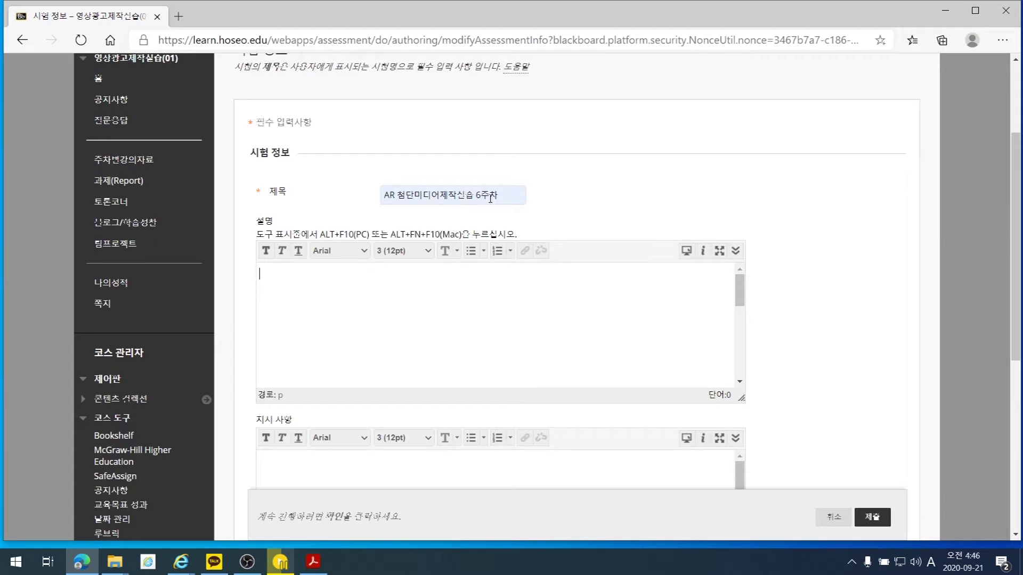
Replace "AR 첨단미디어" in the test title with 광고영상 so it reads 광고영상제작실습 6주차
click(472, 195)
drag(440, 196, 380, 200)
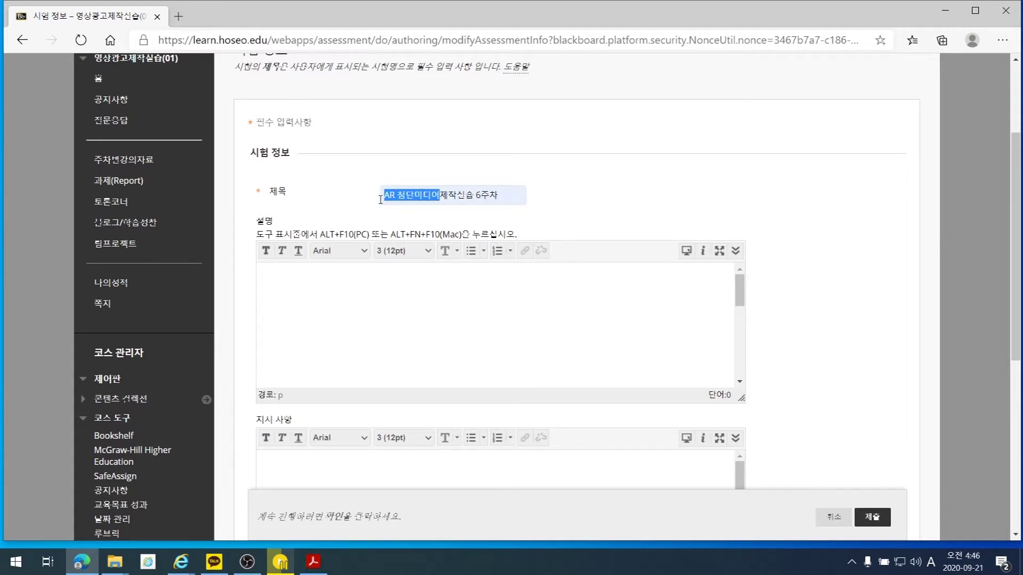
text(rhkdrhwpwkr)
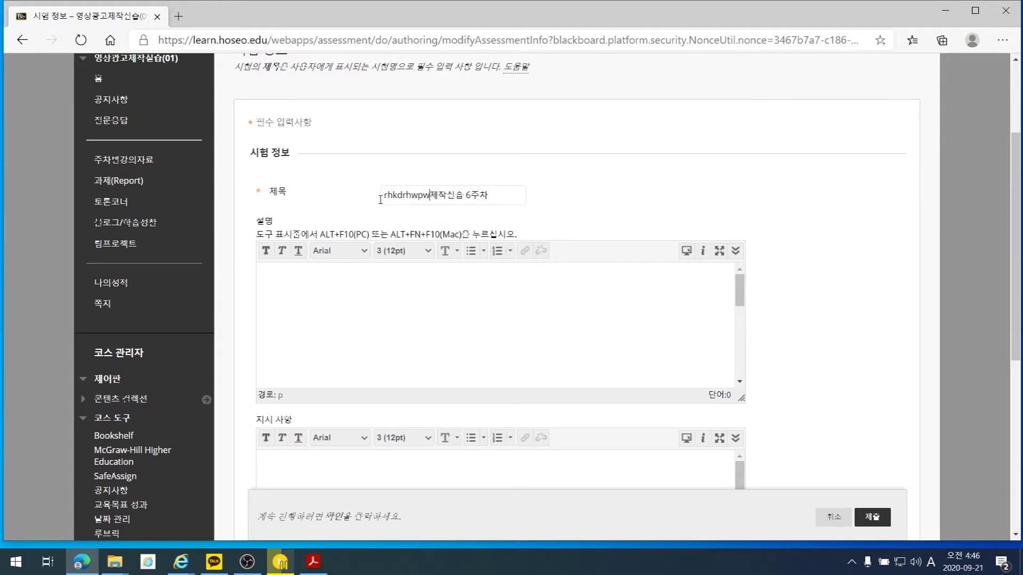
key(BackSpace)
key(BackSpace)
key(BackSpace)
key(BackSpace)
key(BackSpace)
key(BackSpace)
key(BackSpace)
key(BackSpace)
key(BackSpace)
key(BackSpace)
key(BackSpace)
key(Hangul)
text(ㄱ)
text(광고제작)
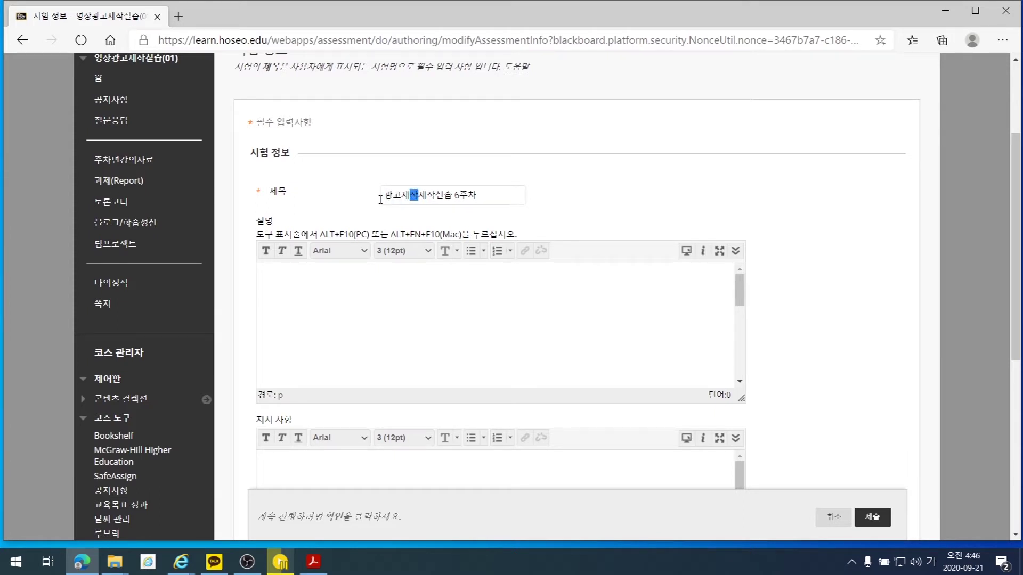
key(BackSpace)
key(BackSpace)
key(BackSpace)
key(BackSpace)
text(영상)
click(482, 328)
scroll(654, 353, down, 2)
text(ㄹㅇㄹ)
key(BackSpace)
key(BackSpace)
key(BackSpace)
Turn on bold and choose font size 3 (12pt) for the description (설명) text
click(265, 251)
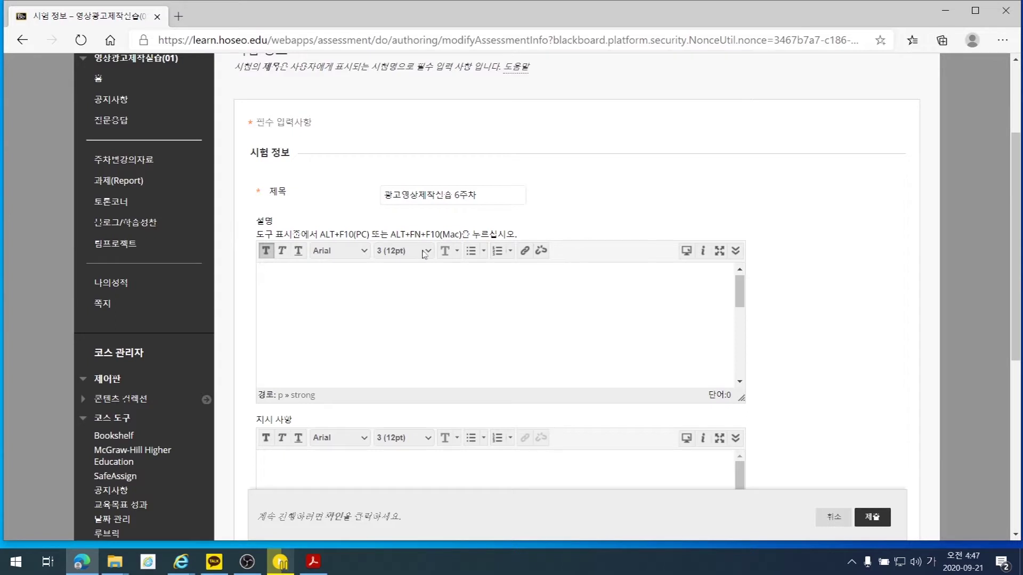
click(404, 251)
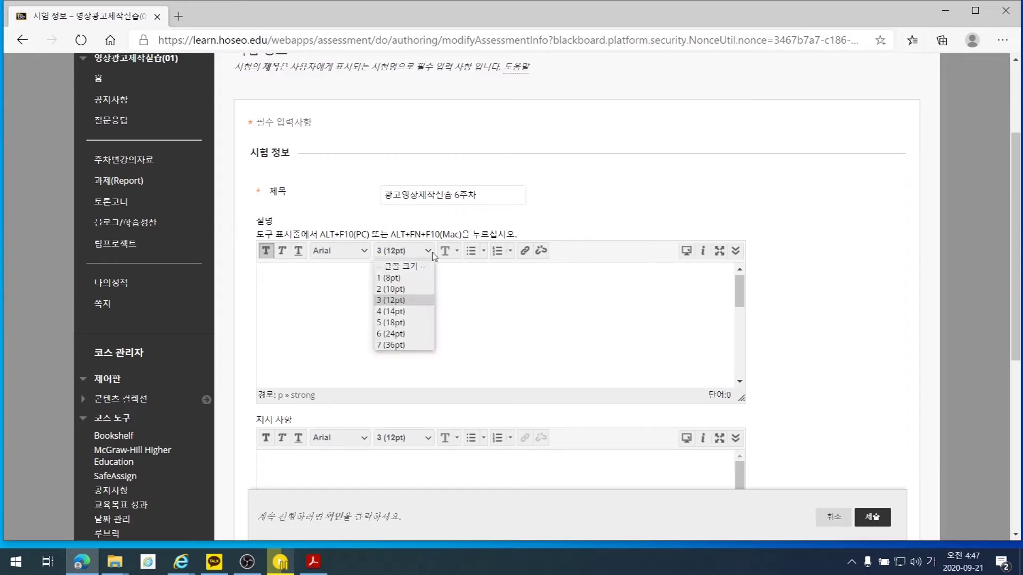
click(420, 299)
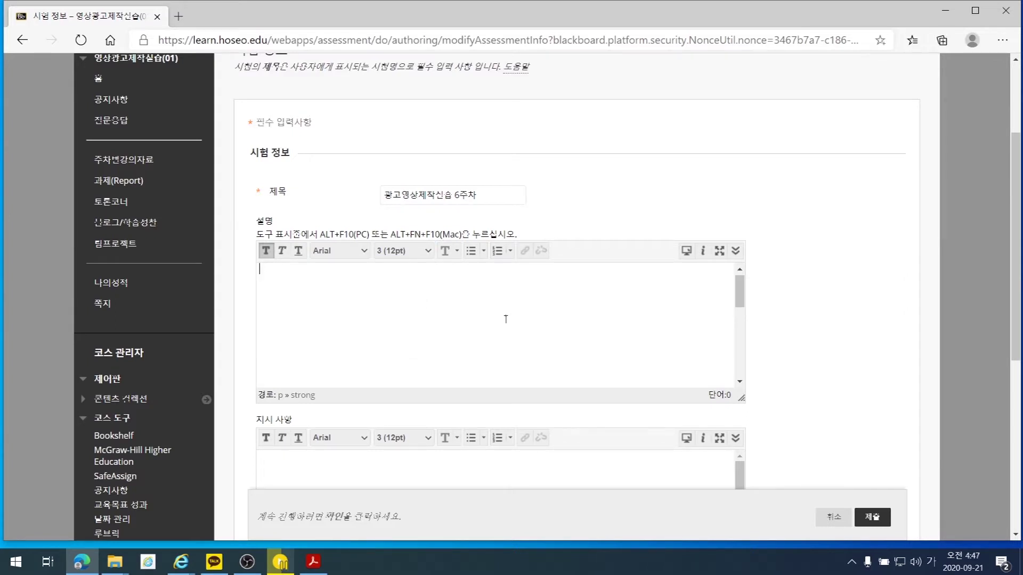
Try to paste content into the description (설명) with the editor's 붙여 넣기 option
right_click(348, 303)
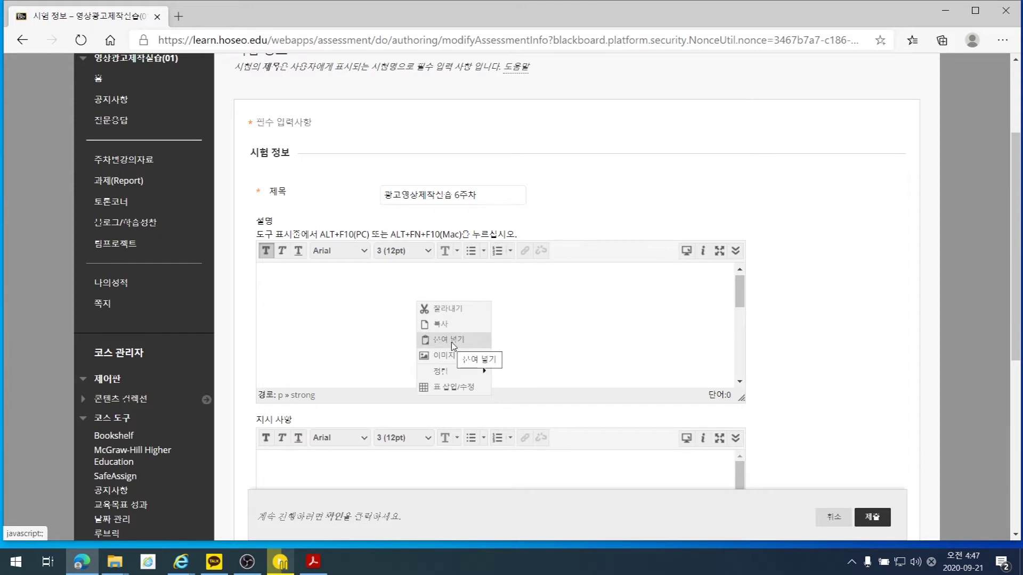
click(359, 311)
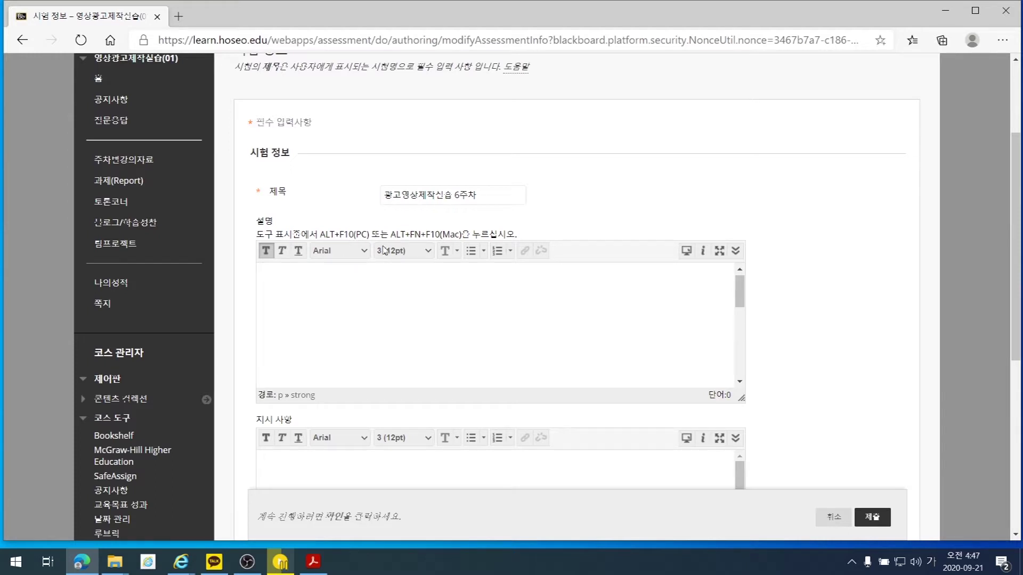
right_click(374, 308)
click(475, 344)
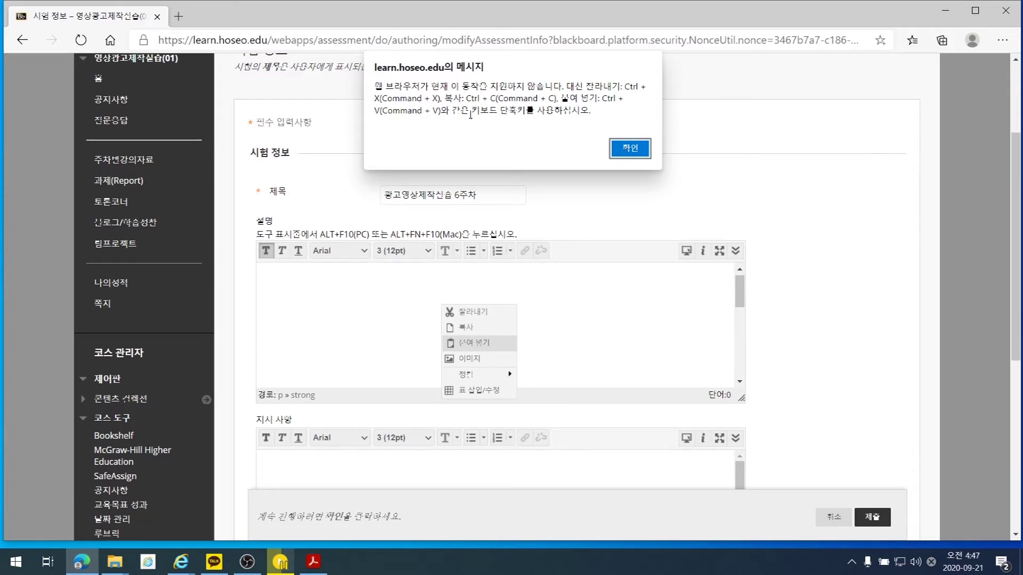
click(617, 153)
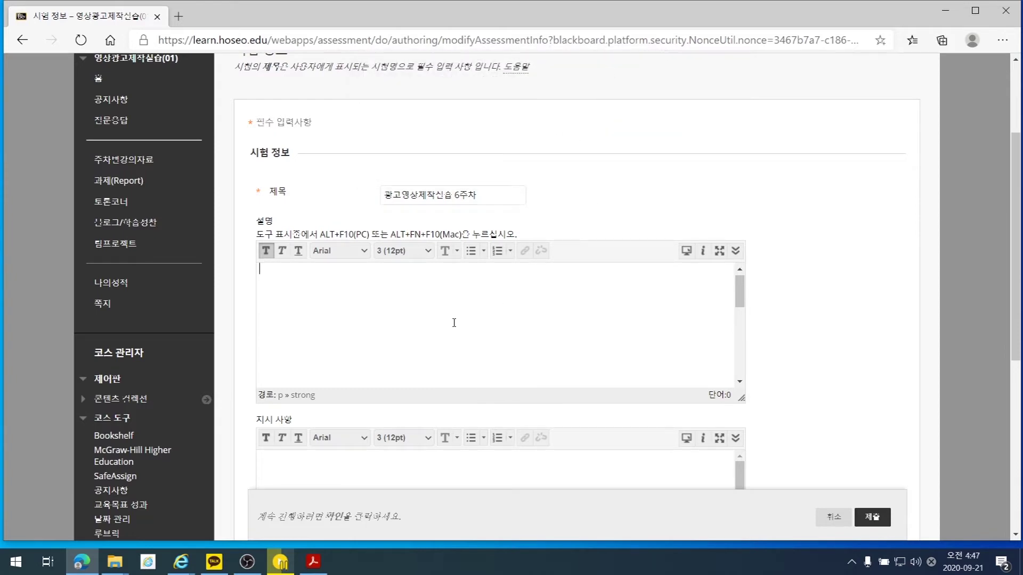
Submit the test information to create the test and bring up the question types under 문항 생성
scroll(806, 354, down, 5)
click(875, 375)
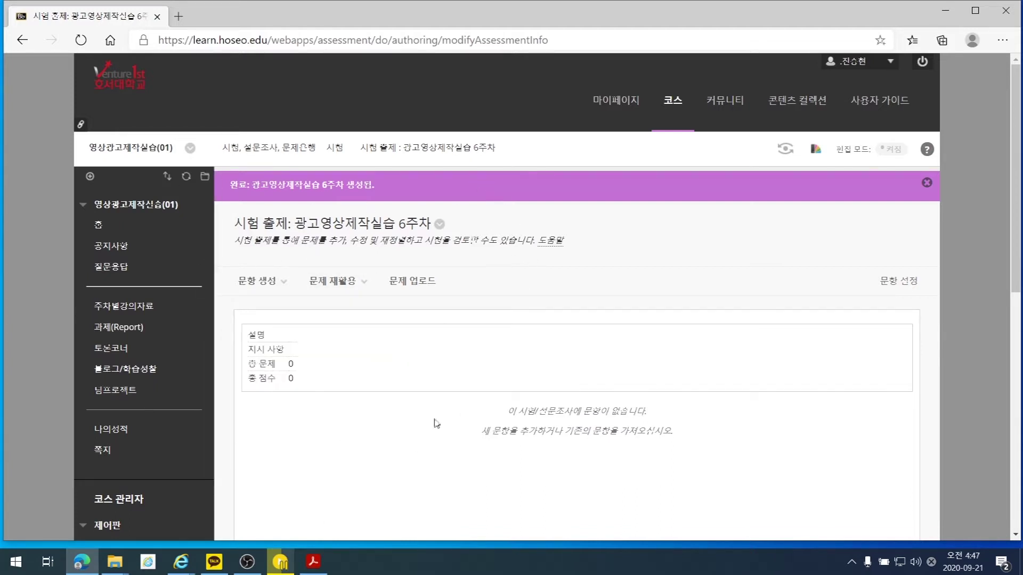
mouse_move(262, 286)
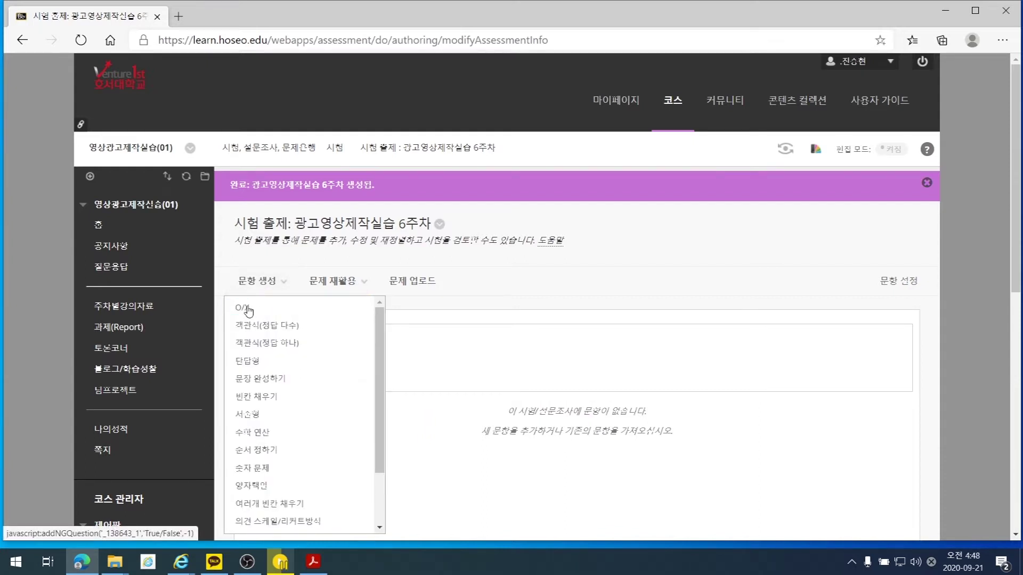
click(247, 310)
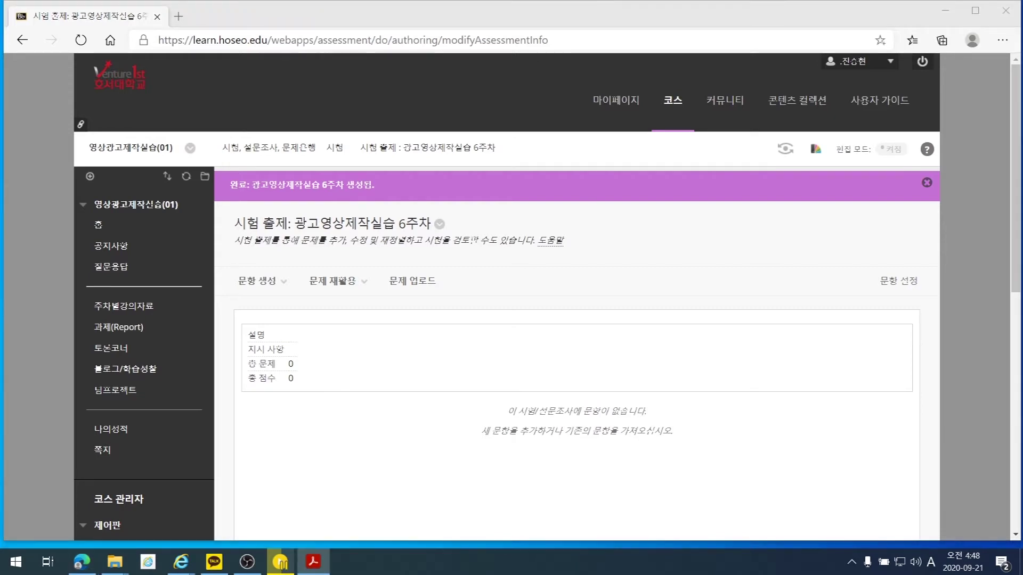
Switch to the Blackboard exam manual PDF in Acrobat Reader and read the page on question types and automatic grading
drag(1022, 149, 520, 73)
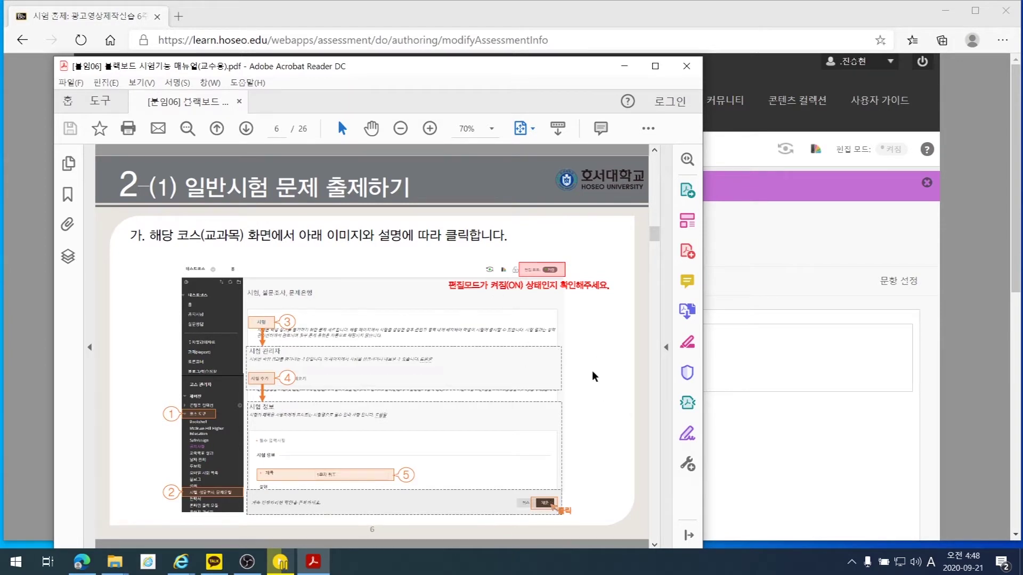
click(625, 65)
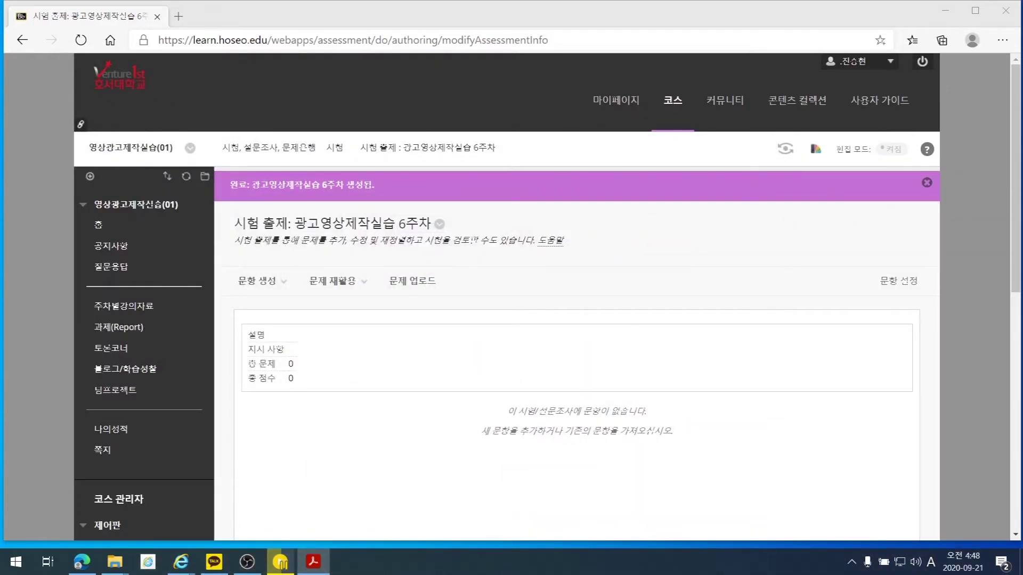
key(alt+Tab)
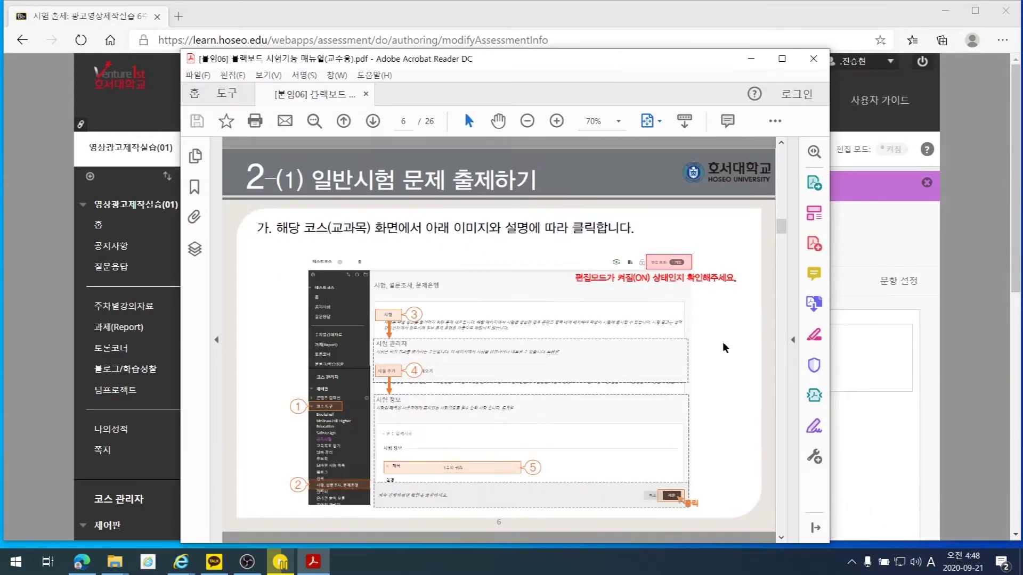
scroll(625, 349, up, 2)
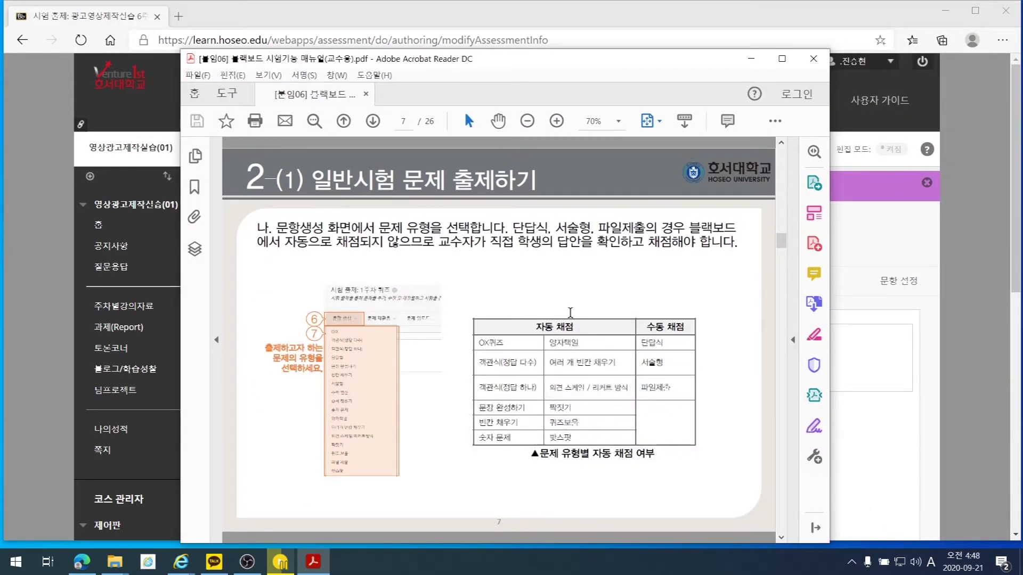
drag(585, 61, 1022, 213)
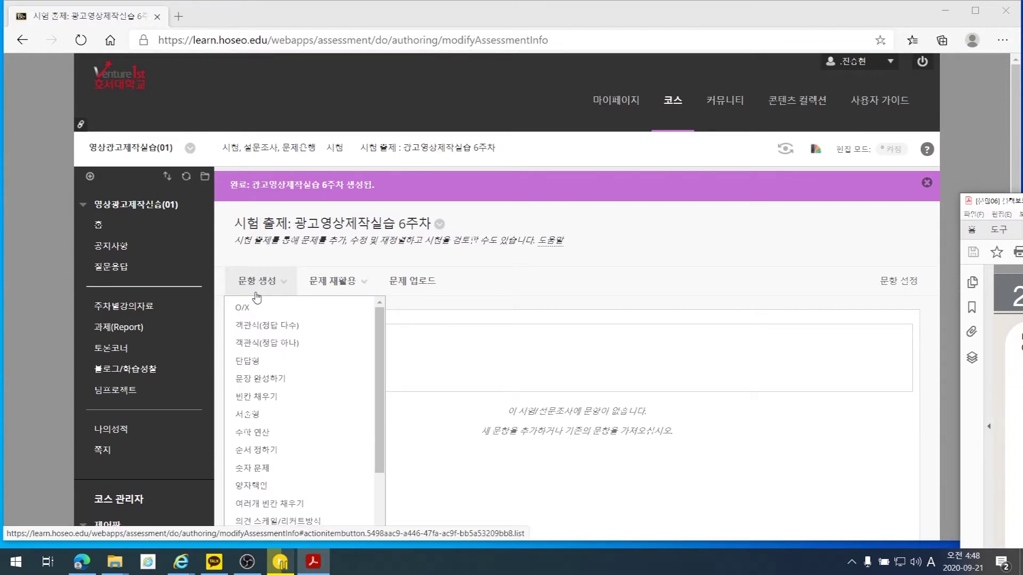
Look over the available question types for the new test, with the PDF manual moved out of the way
scroll(255, 296, down, 2)
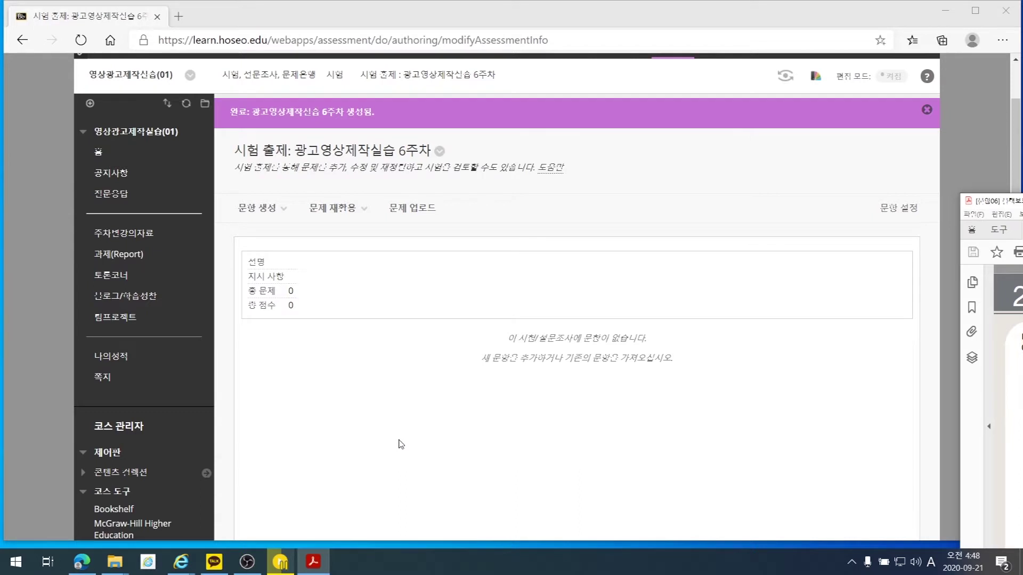
click(255, 213)
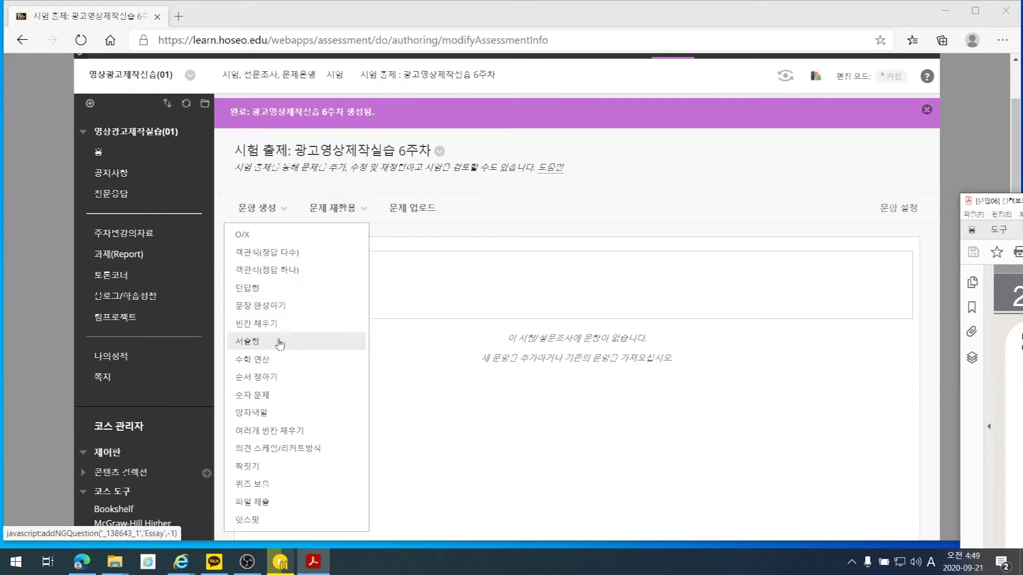
click(346, 271)
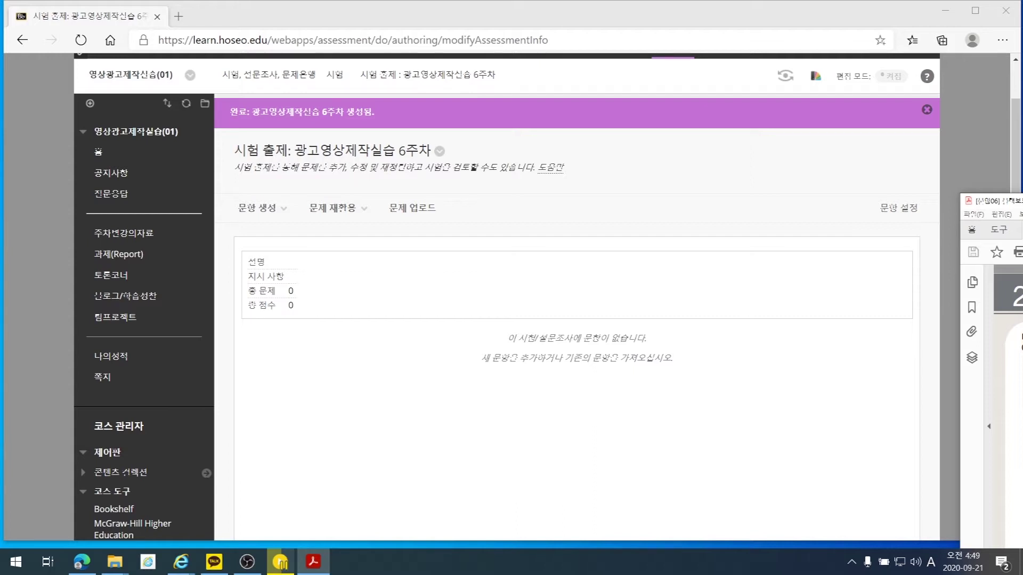
drag(1002, 201, 1022, 196)
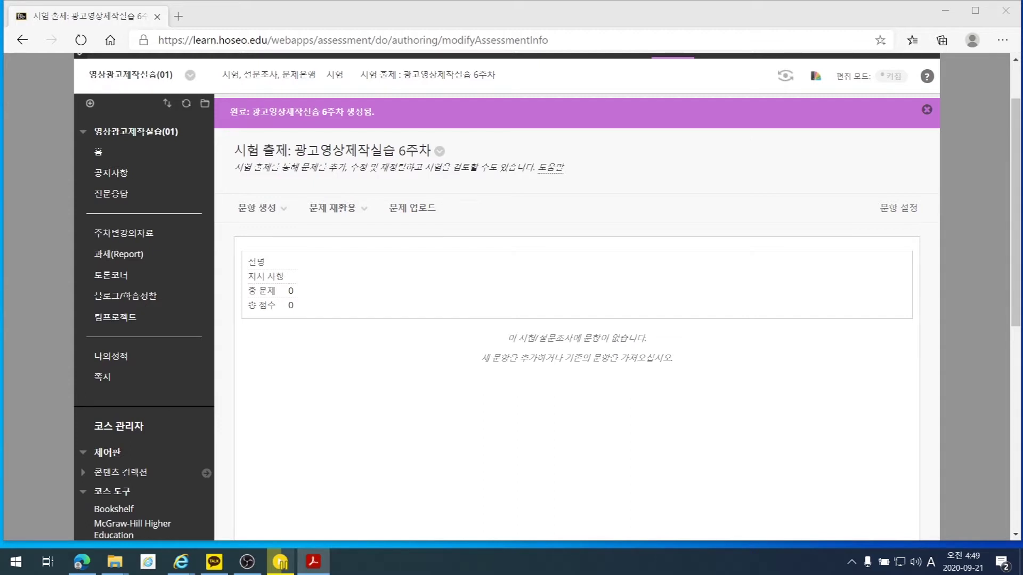
Add an O/X question to the test and set its title (문제 제목) to 영상광고문제 1
click(254, 208)
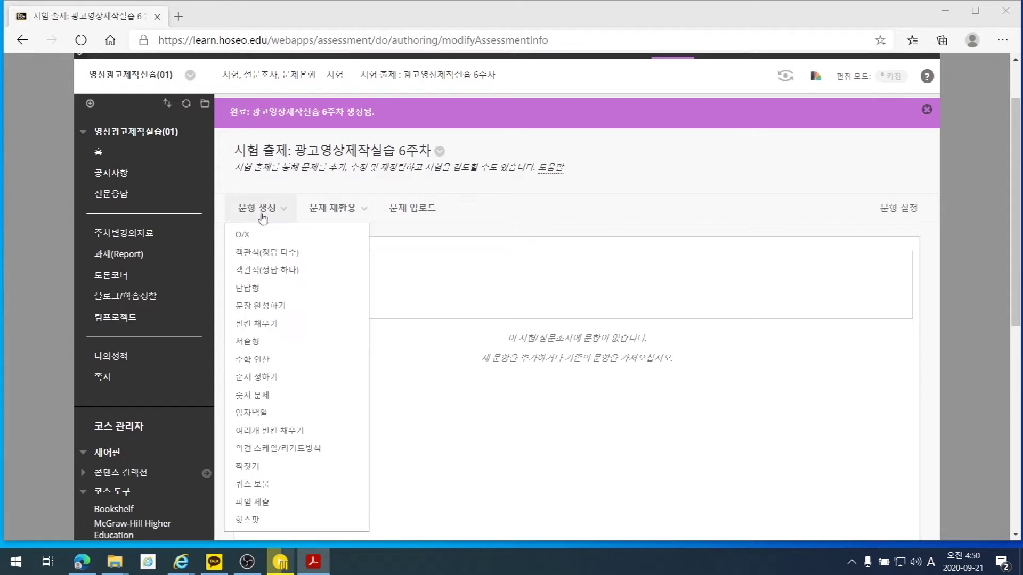
mouse_move(263, 210)
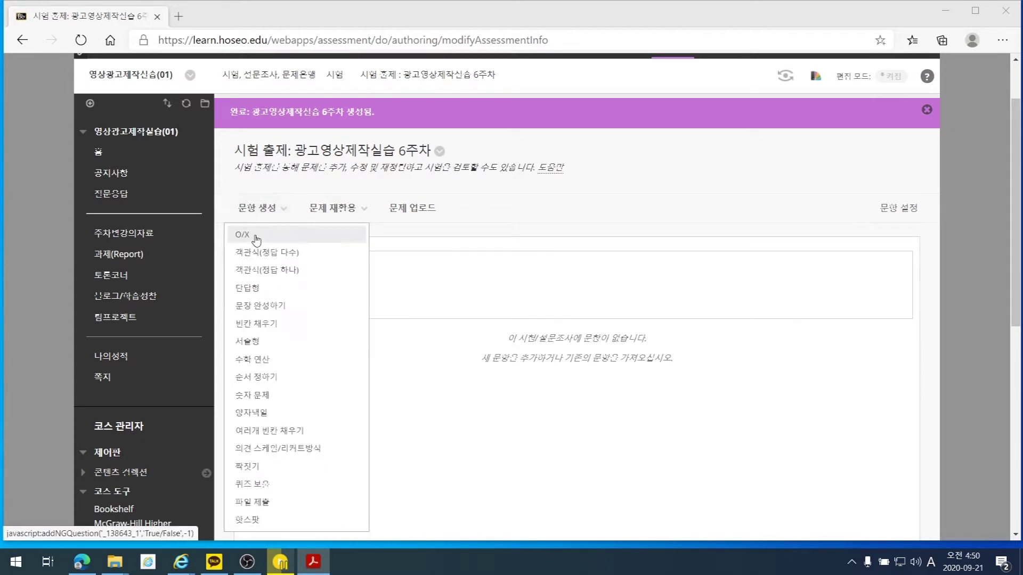
click(256, 237)
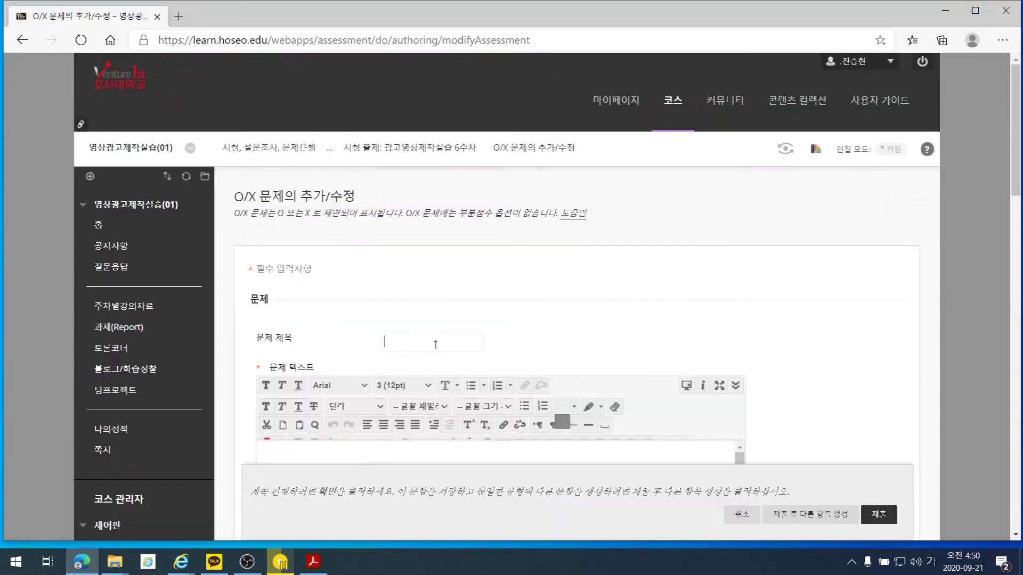
click(429, 342)
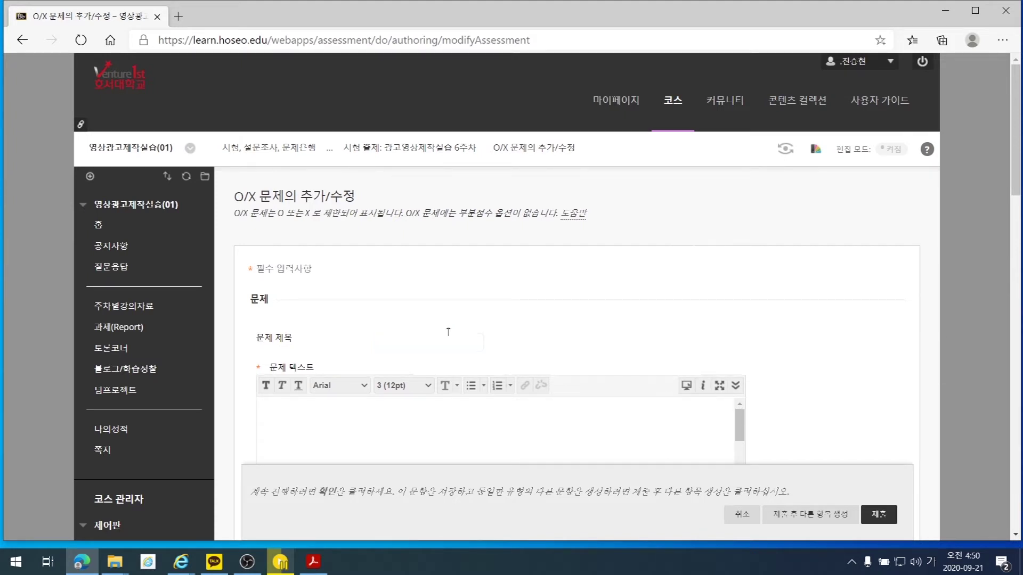
click(421, 341)
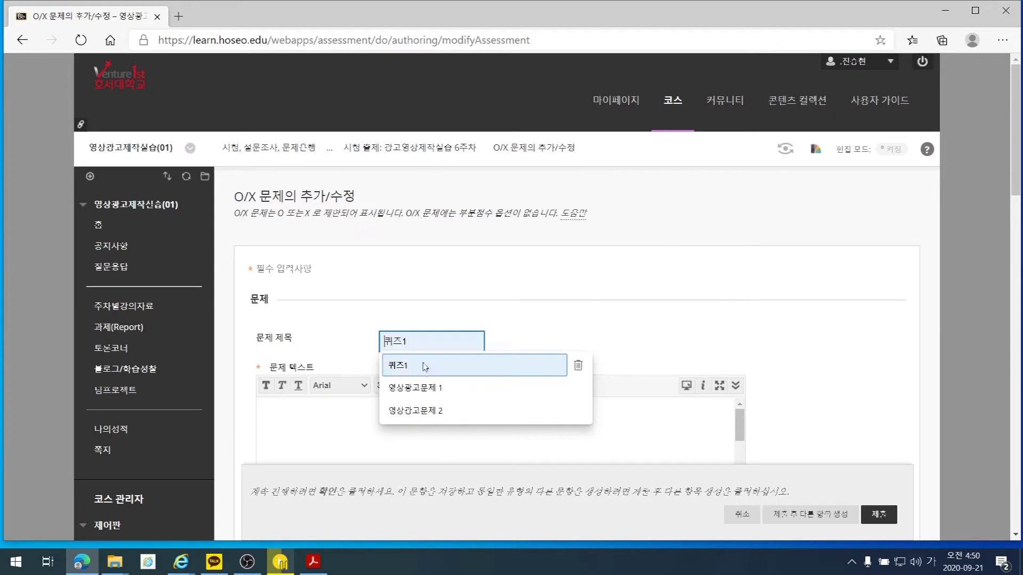
click(429, 391)
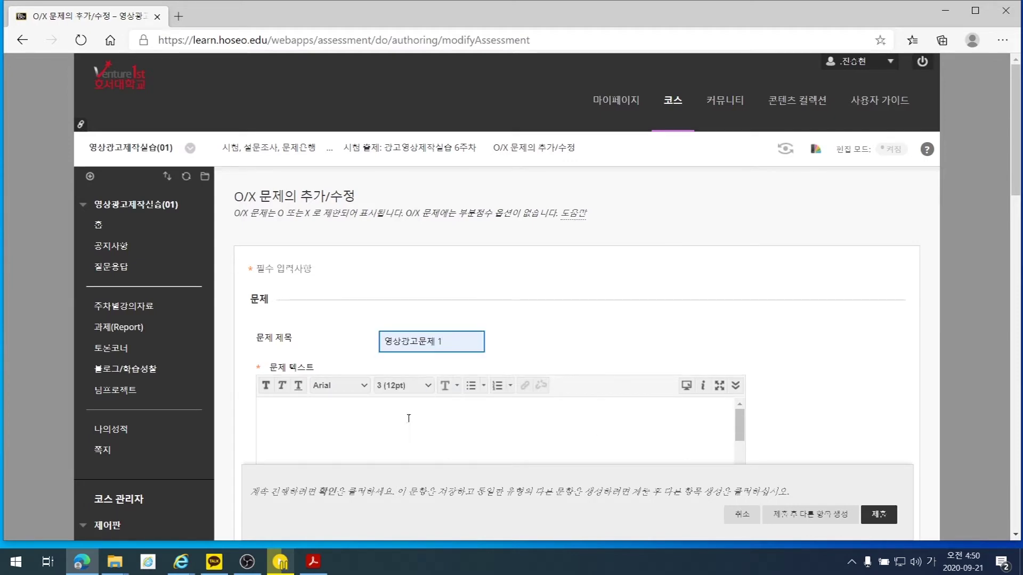
Switch to the week 6 copywriting slides in PowerPoint and copy the heading text 서브 헤드(Sub head) from slide 8
scroll(804, 353, down, 2)
scroll(789, 354, down, 2)
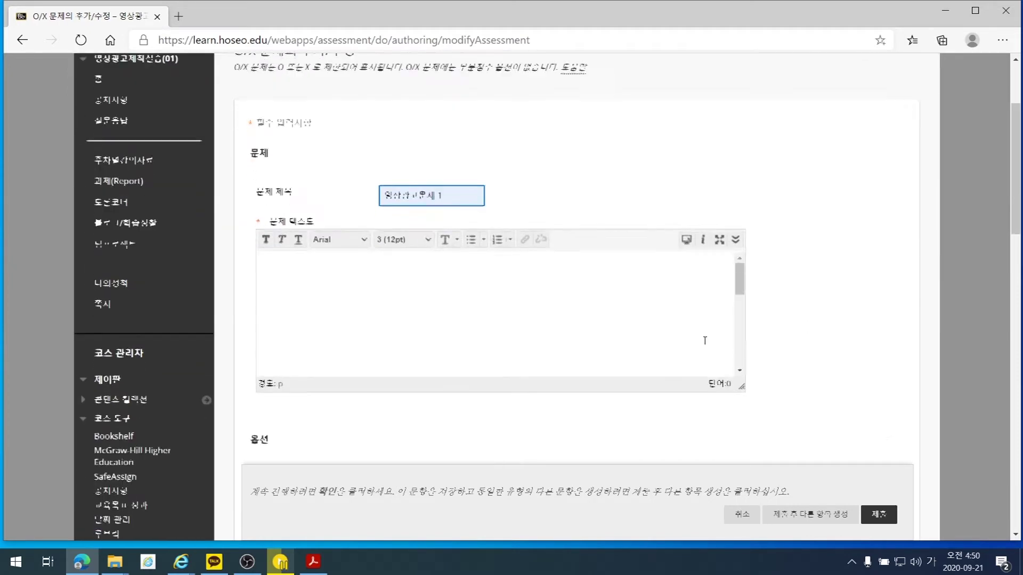
click(430, 302)
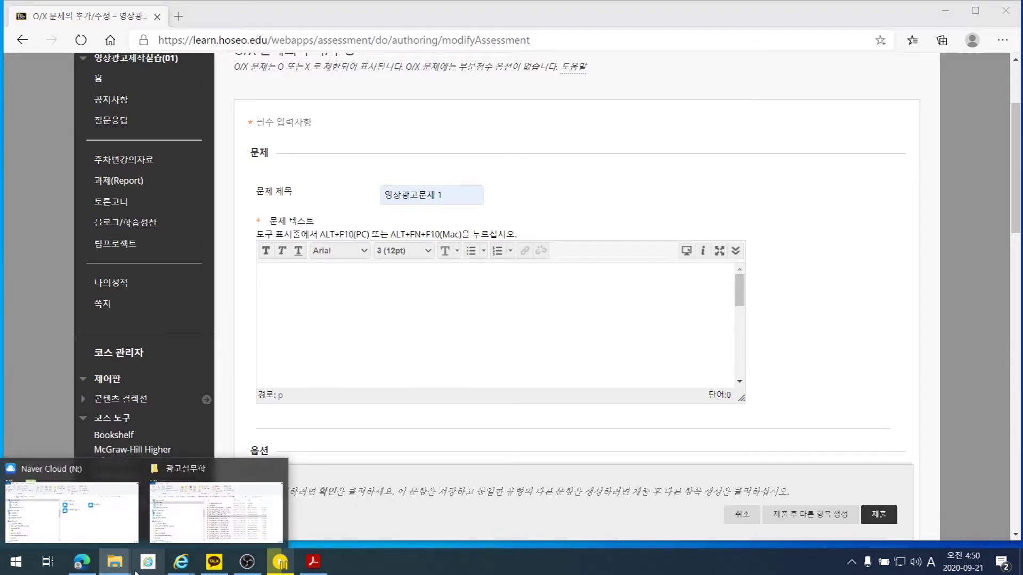
click(49, 563)
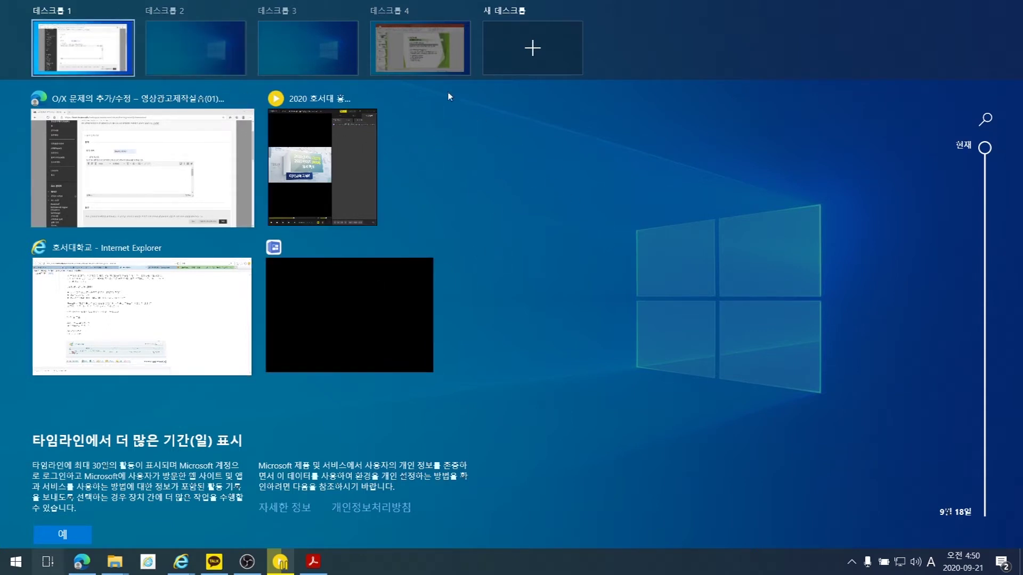
click(413, 65)
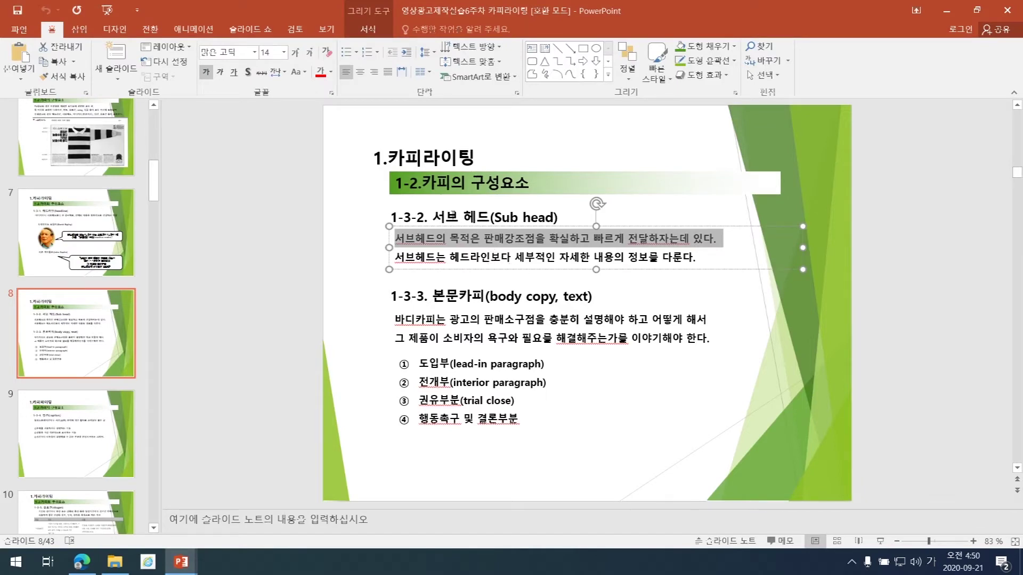
drag(432, 218, 566, 221)
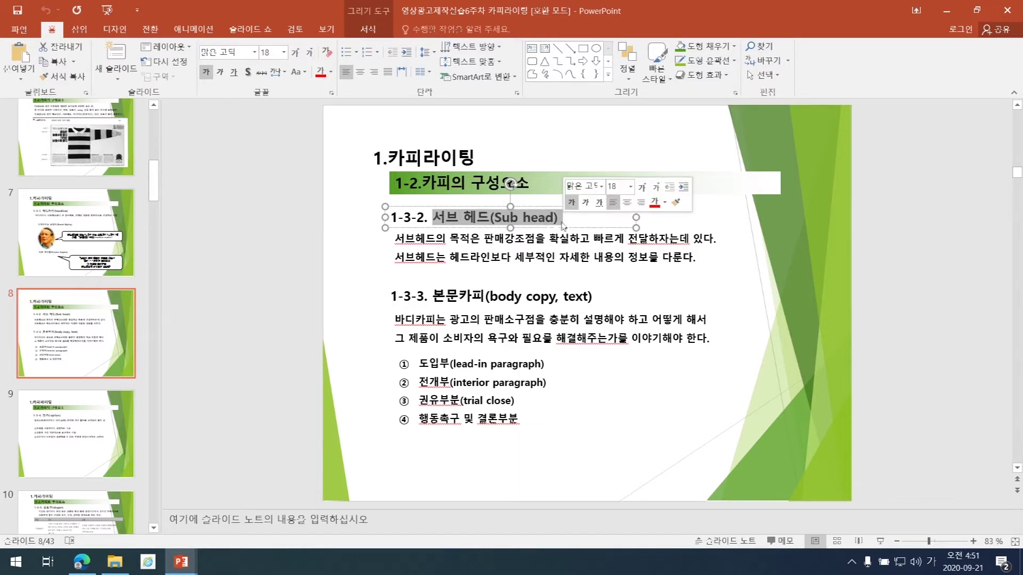
right_click(486, 222)
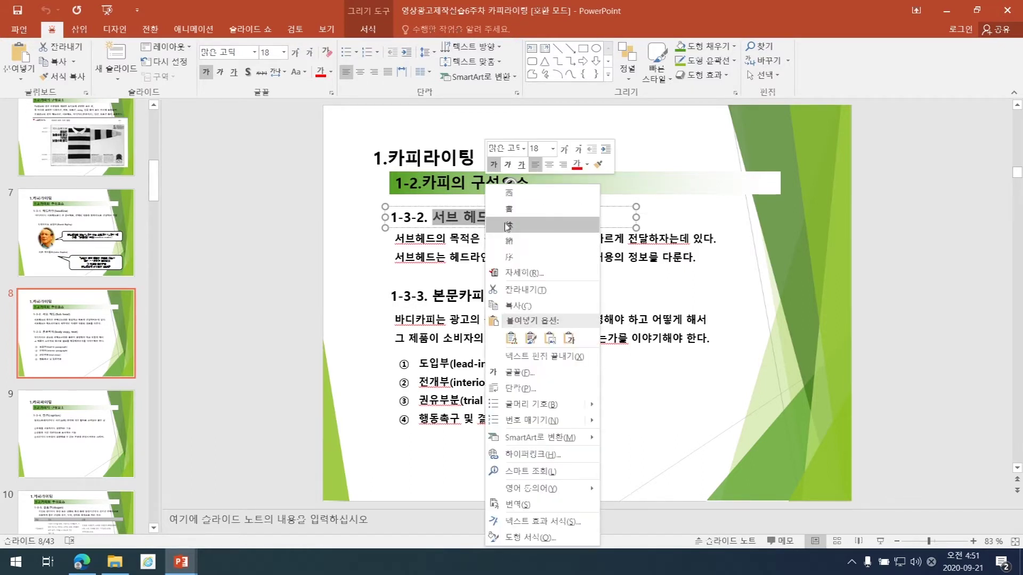
click(530, 308)
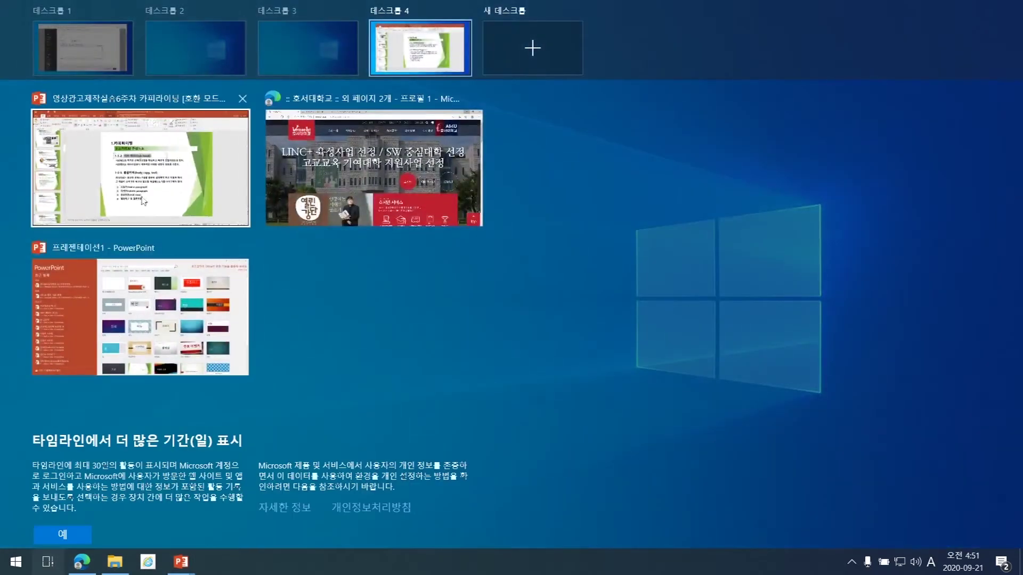
Back in the Blackboard O/X question, paste the heading into the question text and complete it as 서브 헤드(Sub head)는 내용에 맞는지를 OX로 답하시오
click(87, 58)
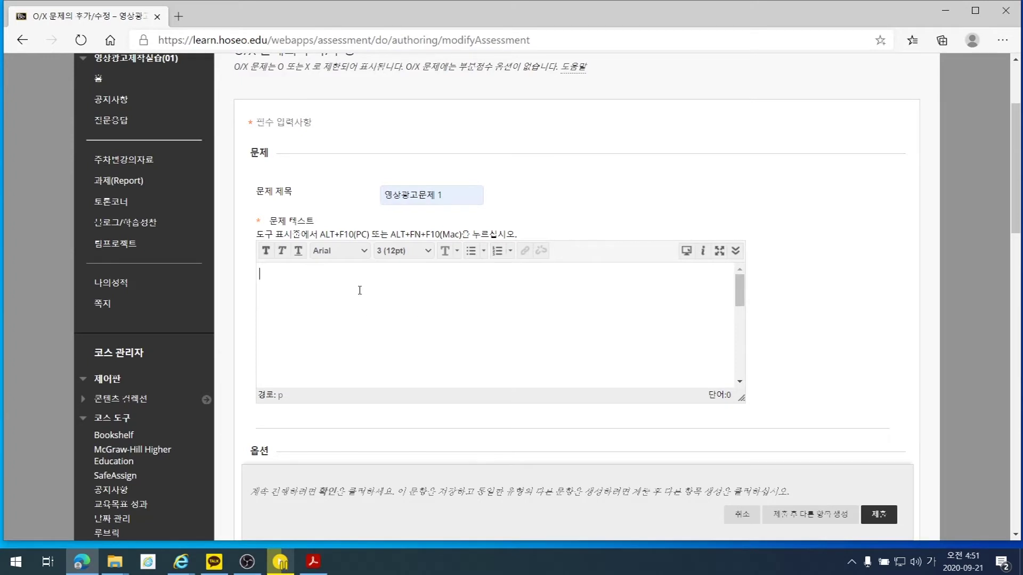
key(ctrl+v)
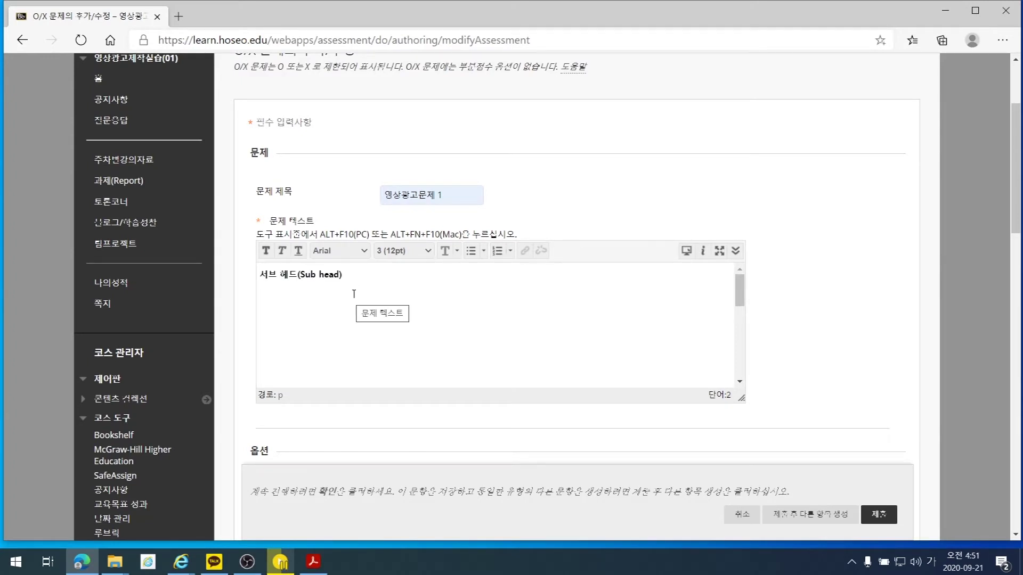
key(BackSpace)
text(ㄴ)
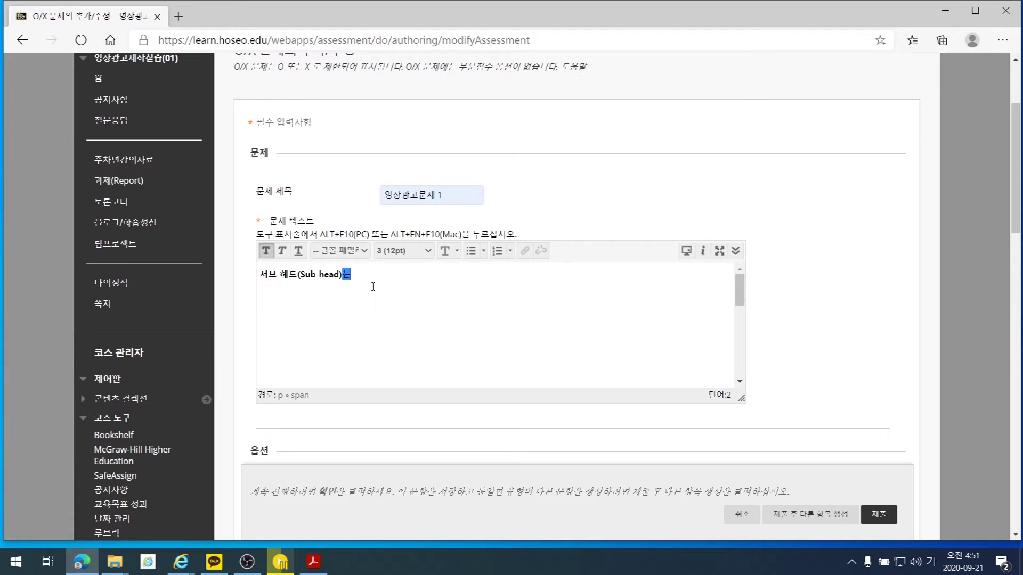
text( 내용에 맞는지를 OX로 답하시오)
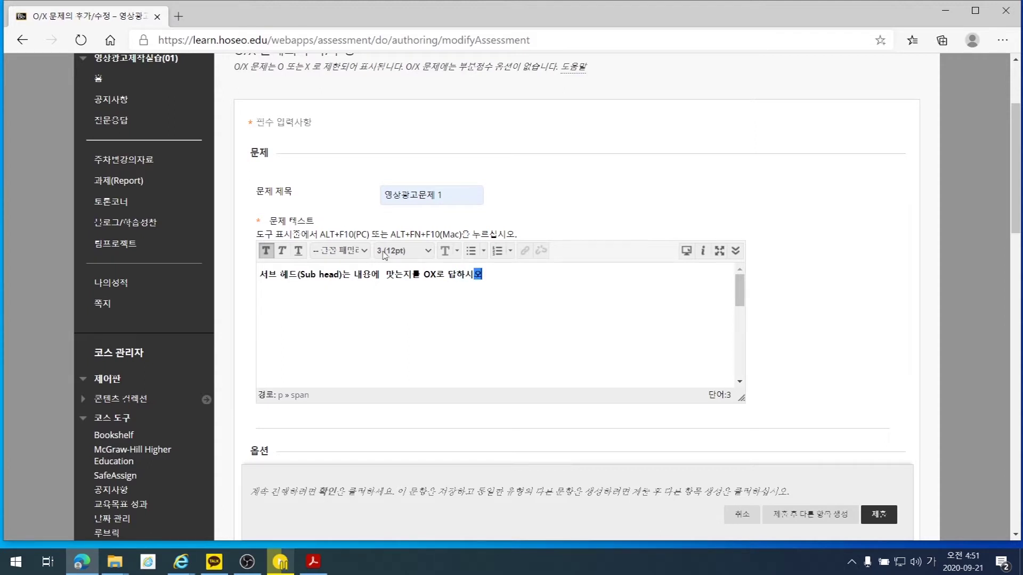
key(Return)
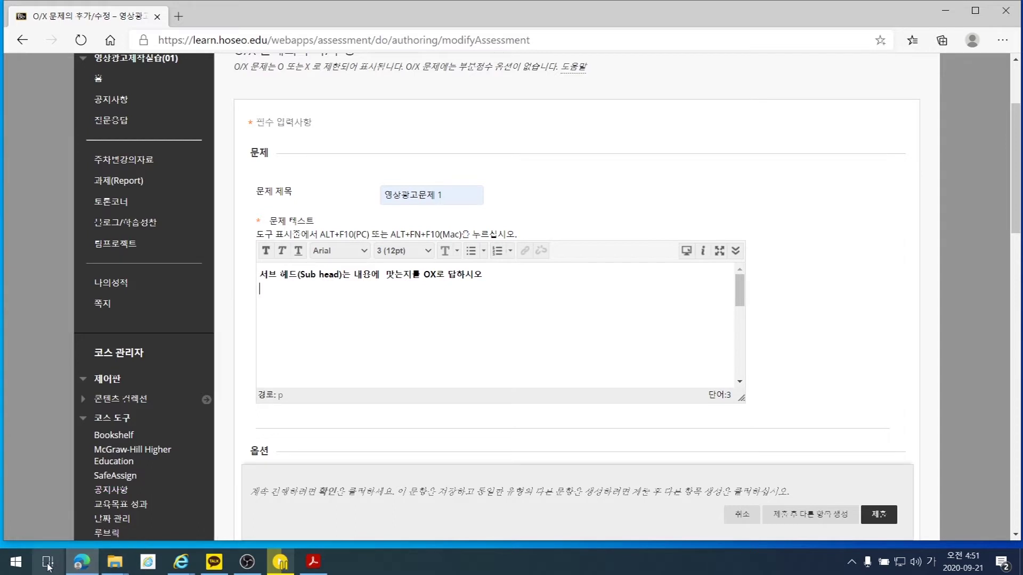
Return to the PowerPoint slide and copy the sentence 서브헤드의 목적은 판매강조점을 확실하고 빠르게 전달하자는데 있다
click(323, 572)
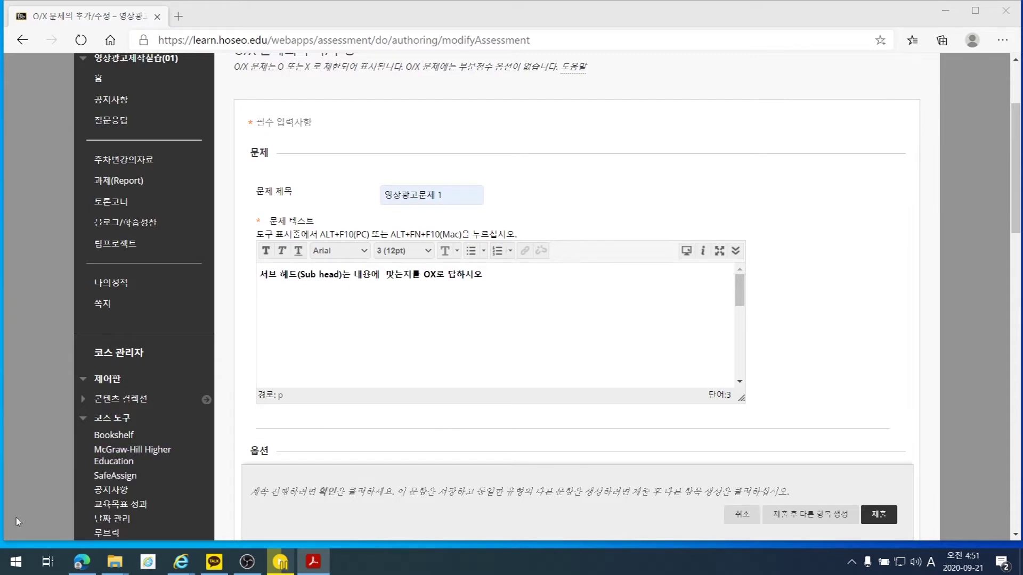
click(47, 562)
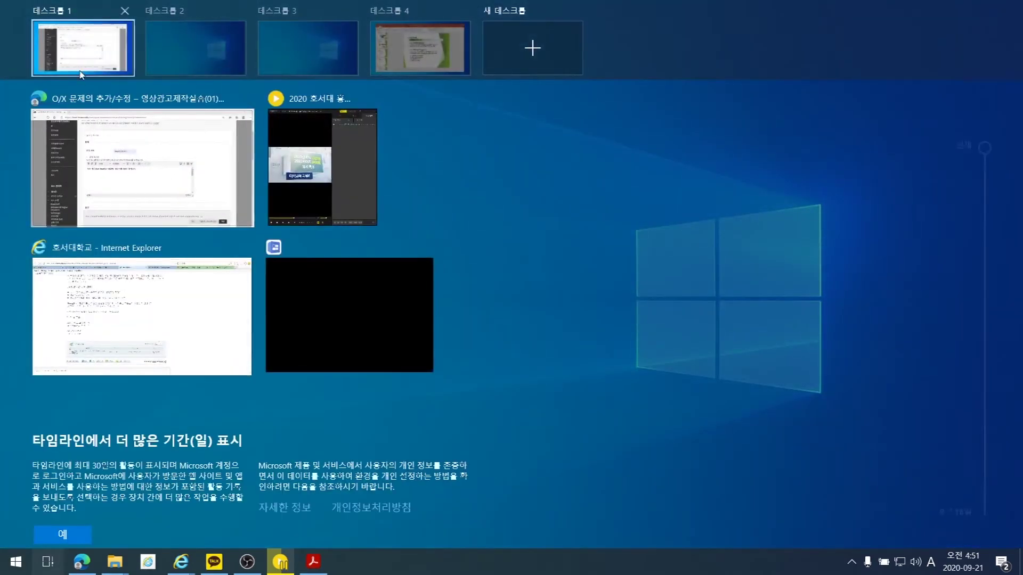
click(420, 47)
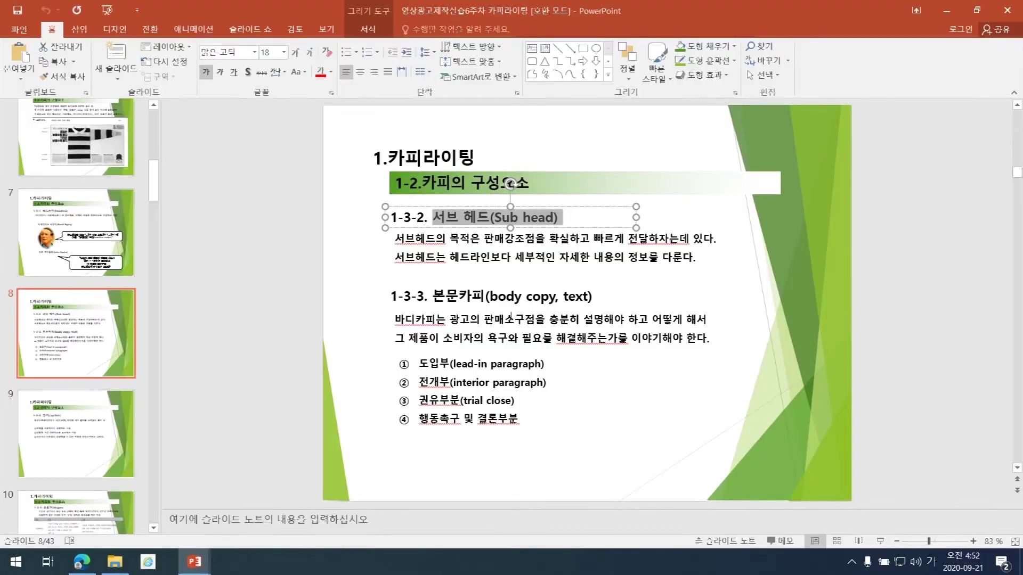
click(459, 257)
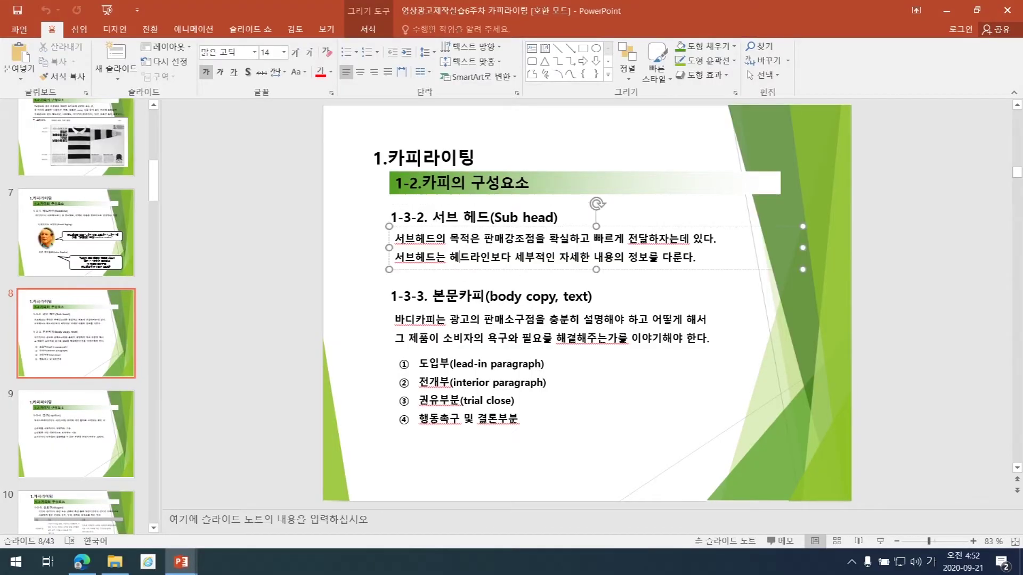
drag(395, 239, 714, 239)
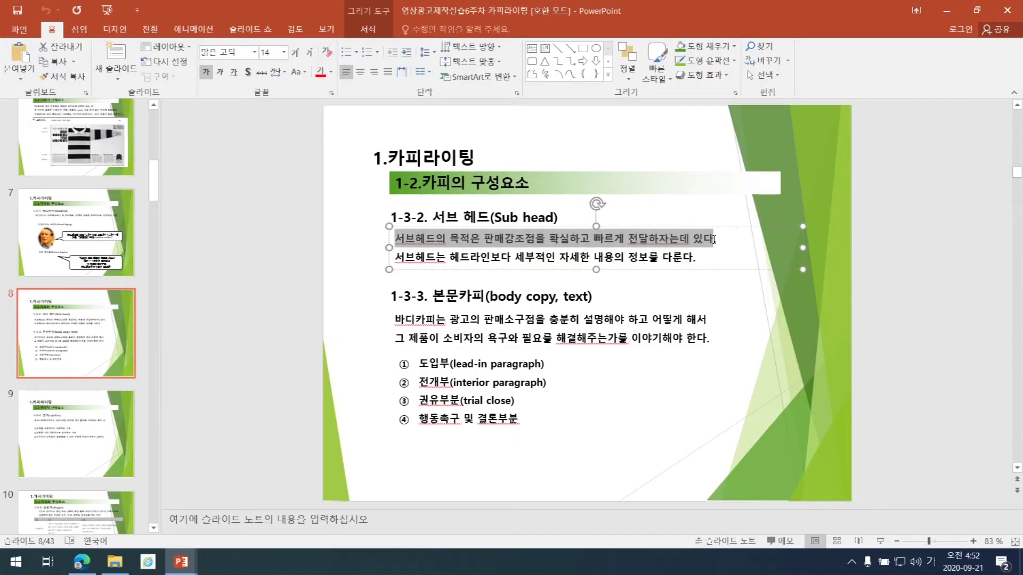
right_click(687, 243)
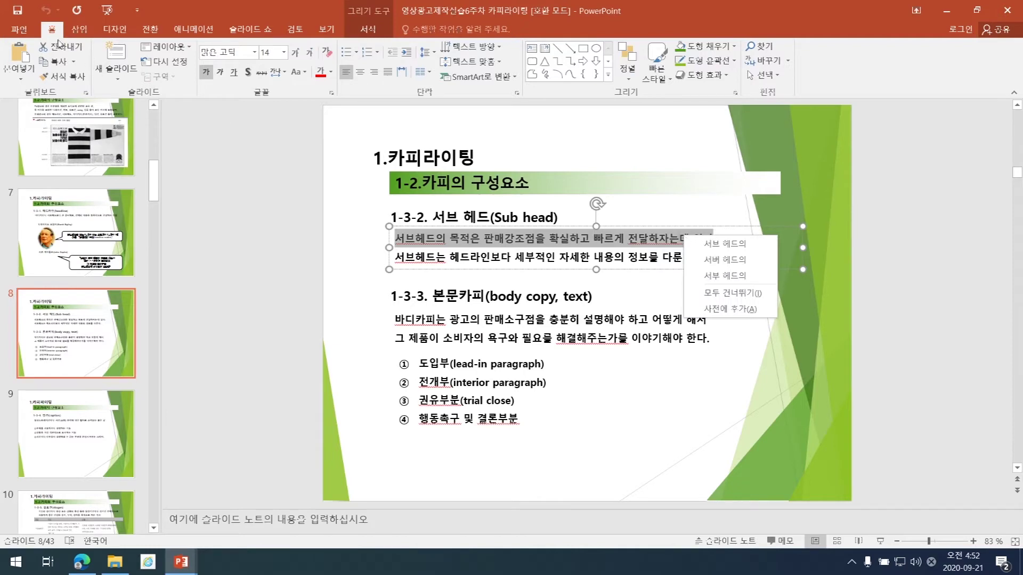
click(58, 62)
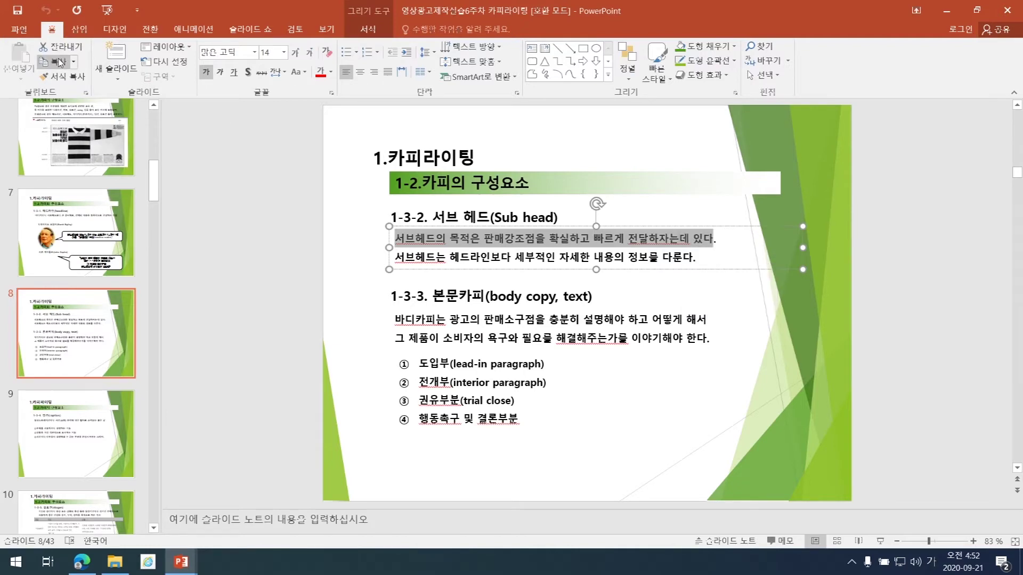
Switch back to Blackboard and paste the copied sentence below the instruction line in the question text
click(49, 562)
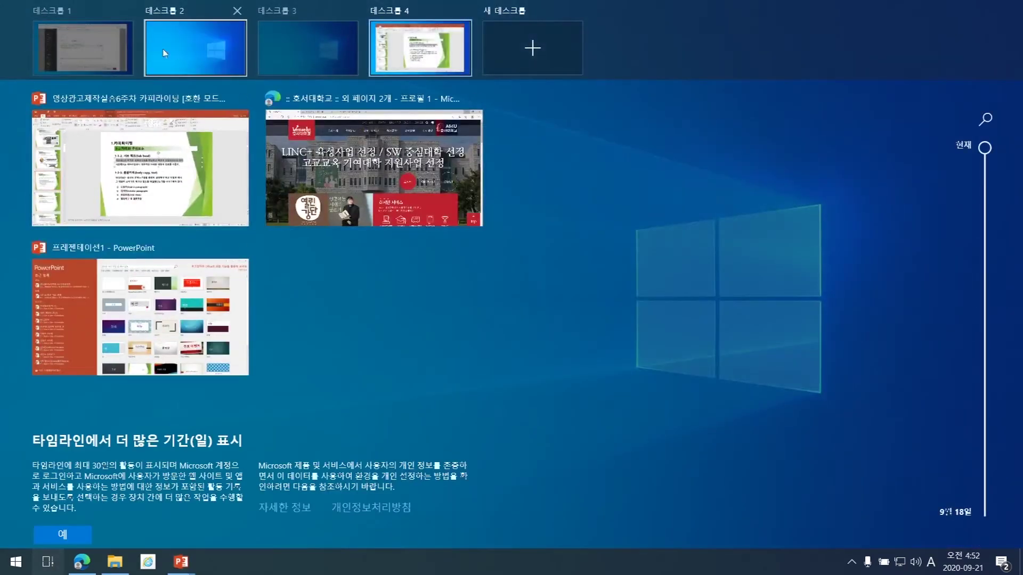
click(98, 50)
click(311, 311)
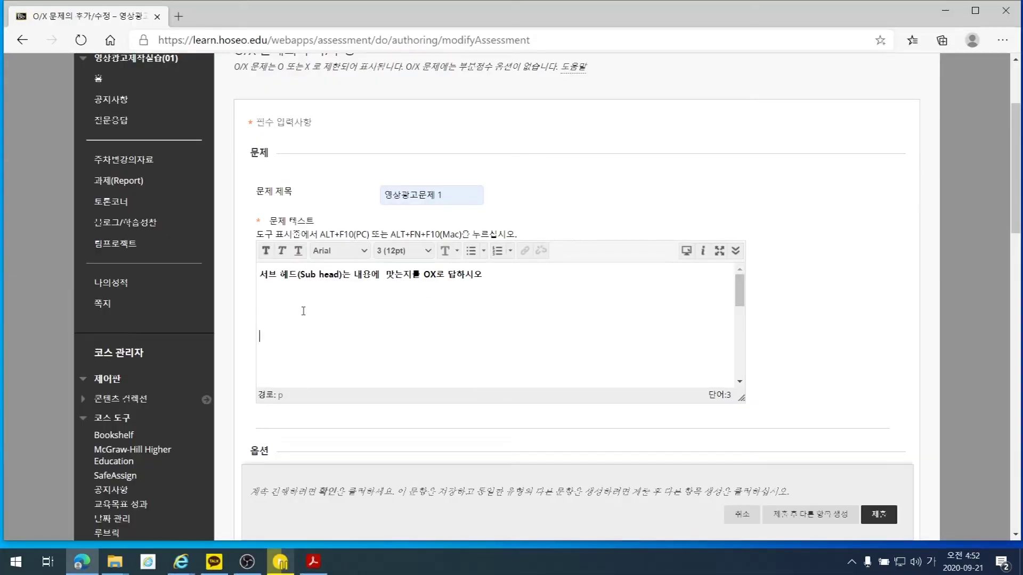
key(ctrl+v)
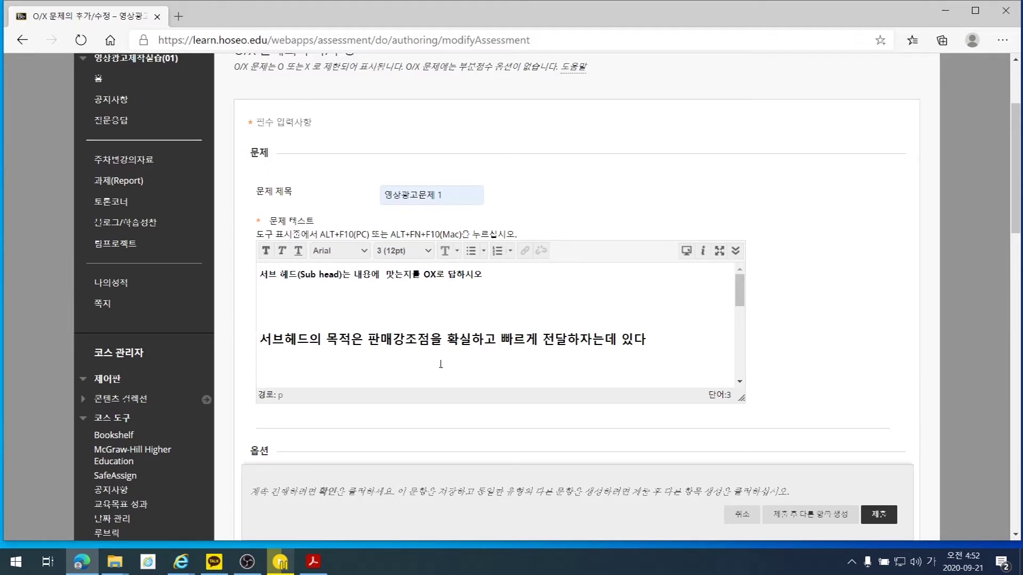
Add the difficulty (난이도) tag 상 to the O/X question and submit the question
scroll(689, 351, down, 1)
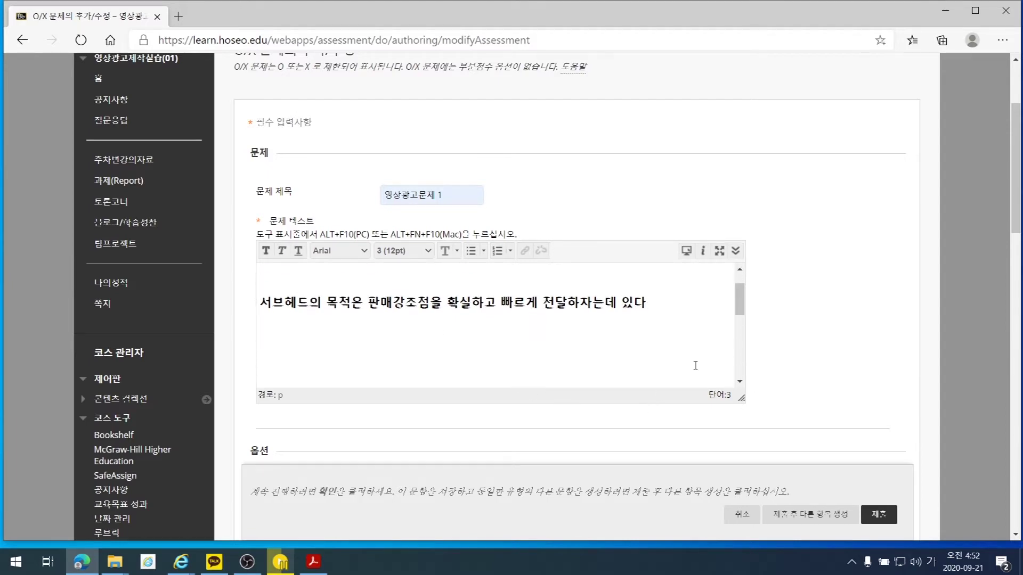
scroll(794, 403, down, 2)
scroll(801, 407, down, 4)
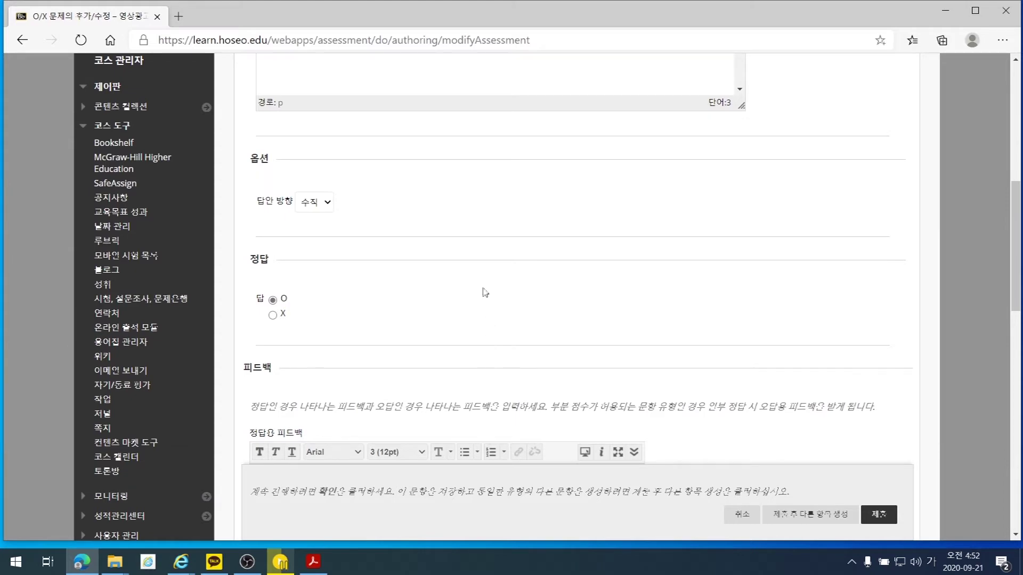
scroll(486, 270, down, 5)
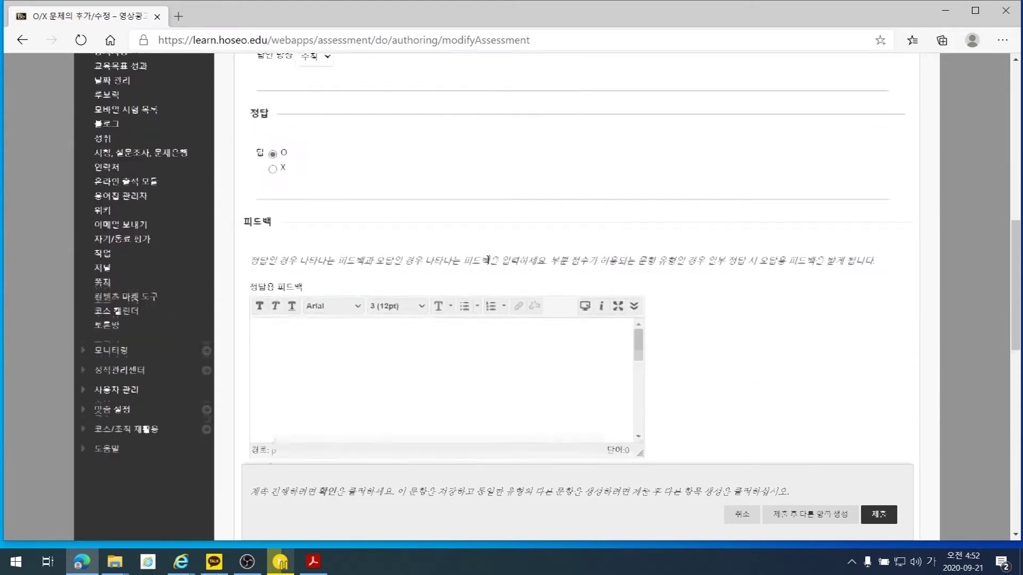
scroll(770, 355, down, 10)
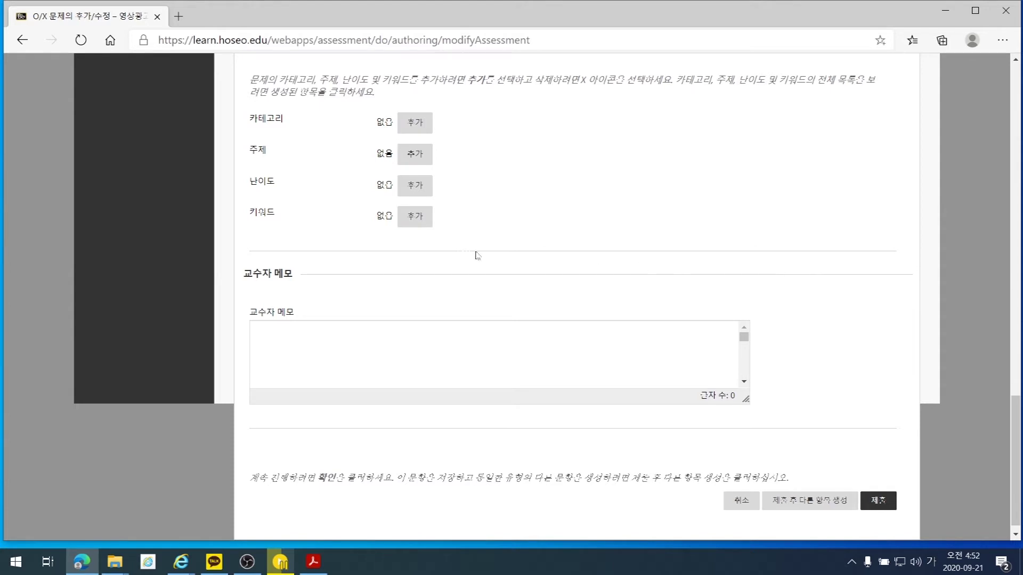
click(425, 188)
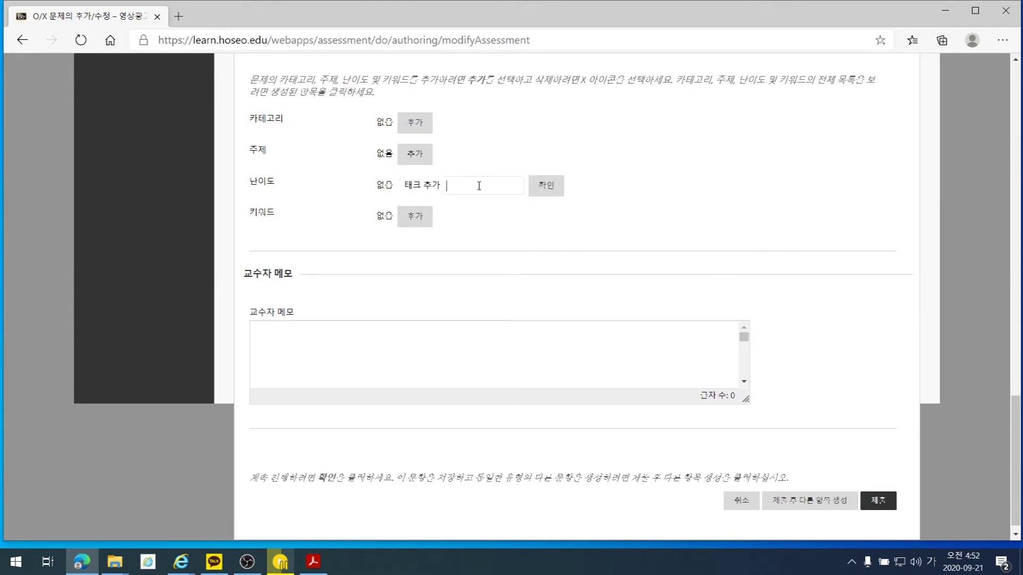
text(상)
click(547, 184)
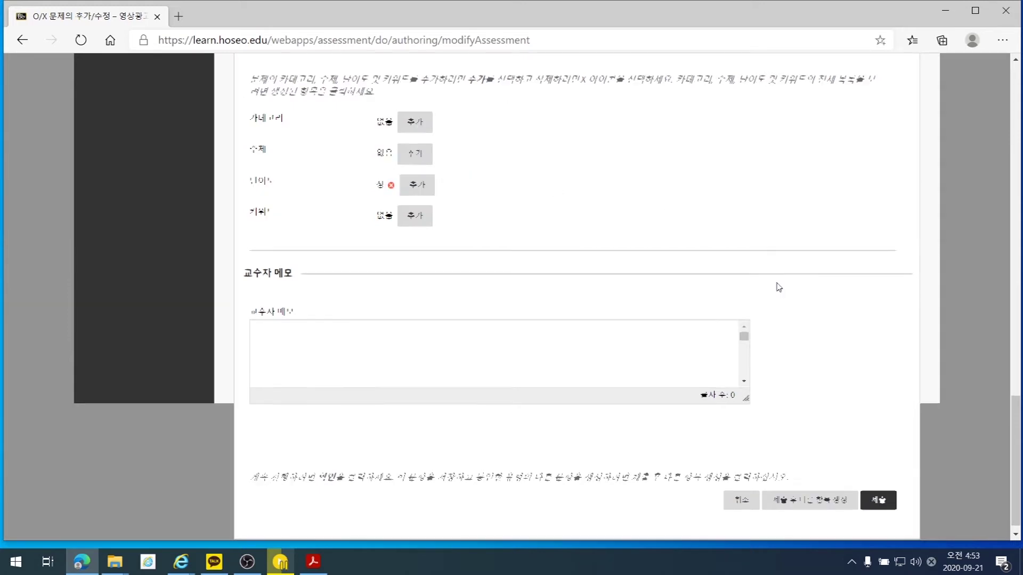
scroll(800, 341, down, 1)
click(880, 489)
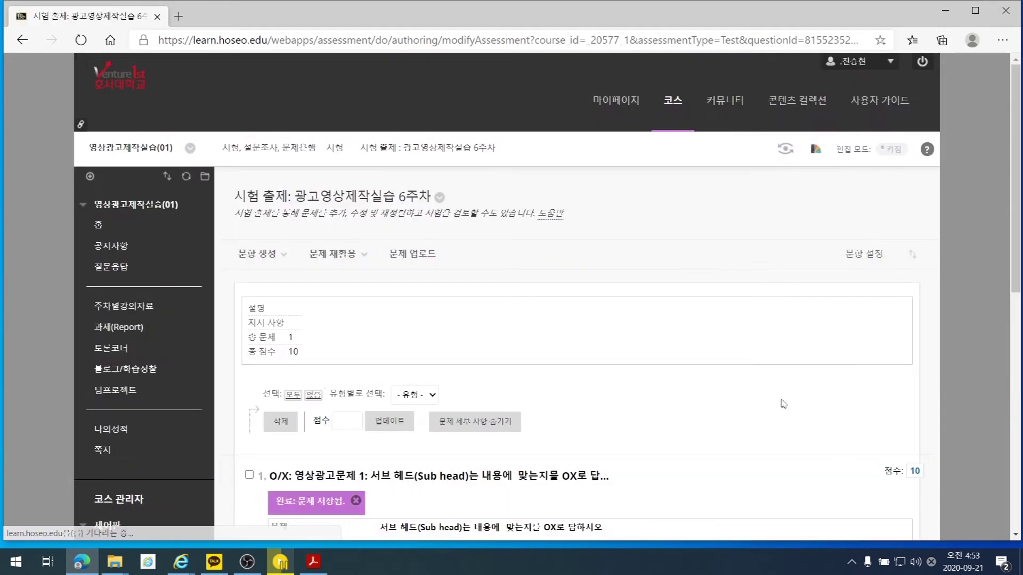
Set the O/X question's score to 3 points and confirm the test to return to the test manager
scroll(735, 387, down, 3)
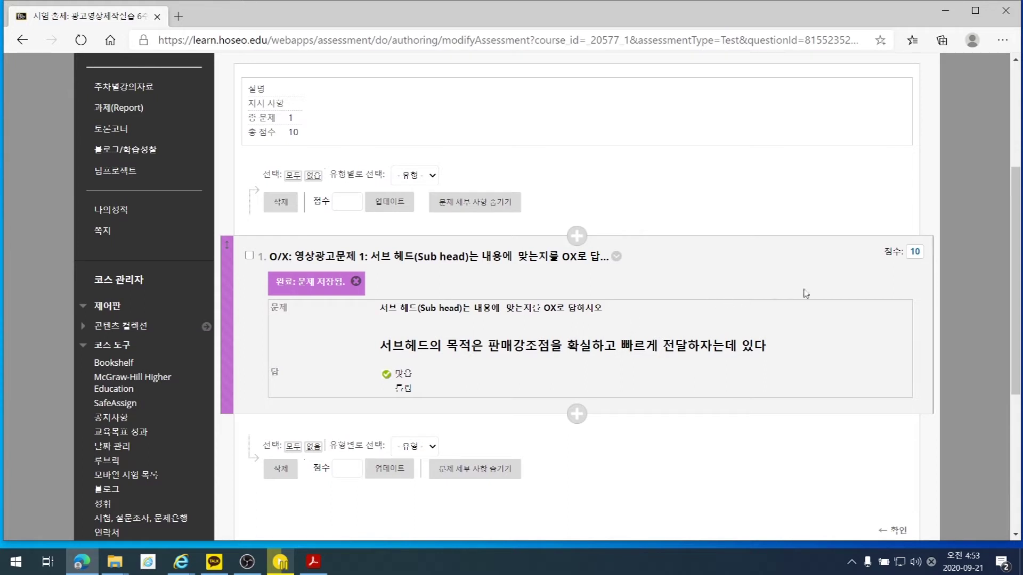
click(911, 257)
click(911, 259)
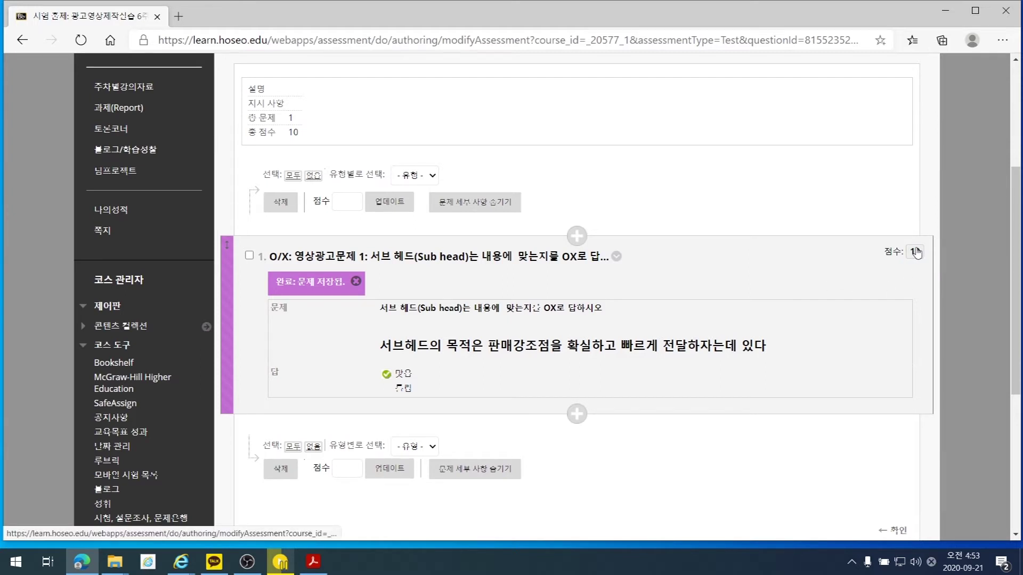
click(916, 254)
text(3)
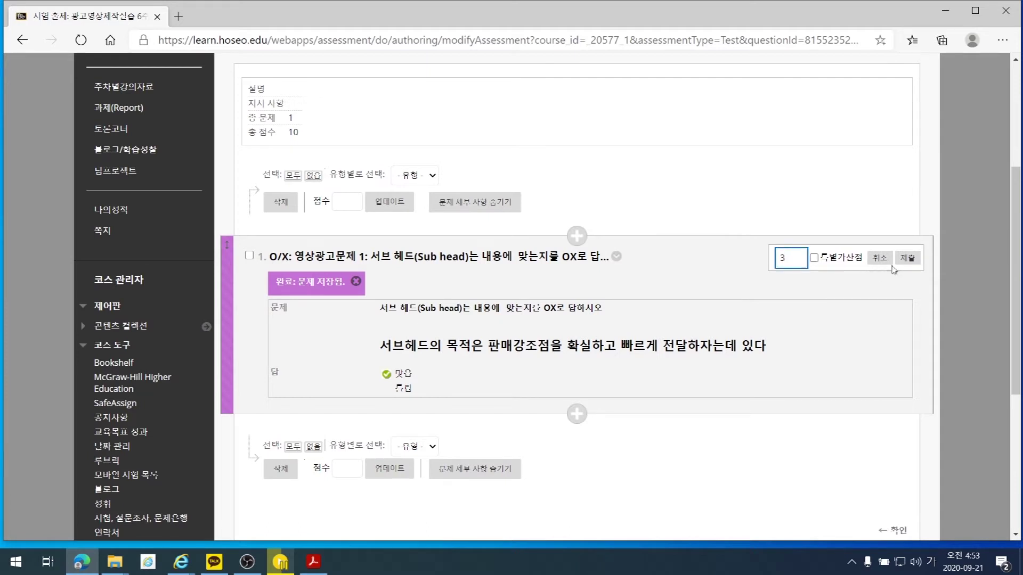
click(907, 259)
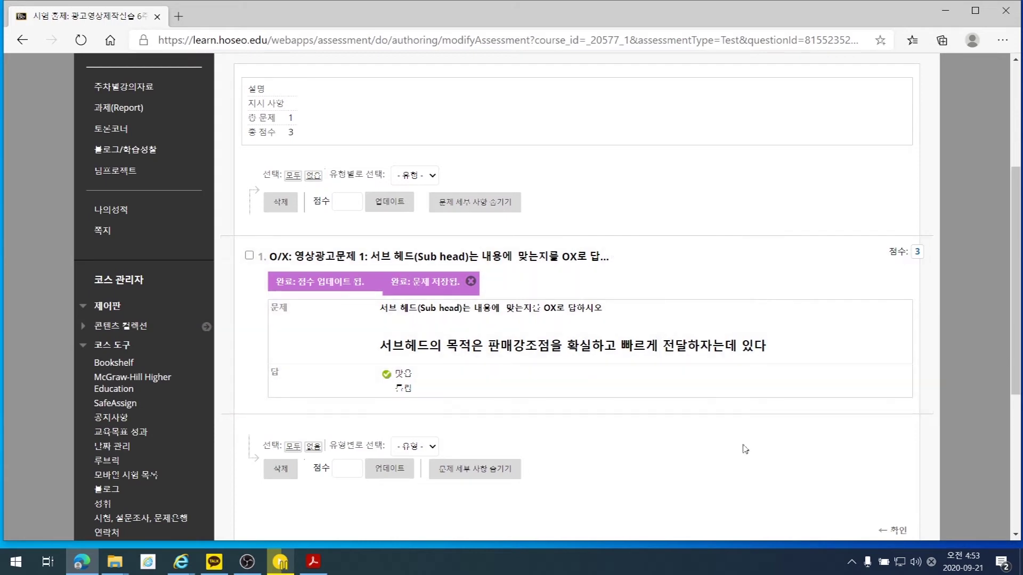
scroll(795, 394, down, 4)
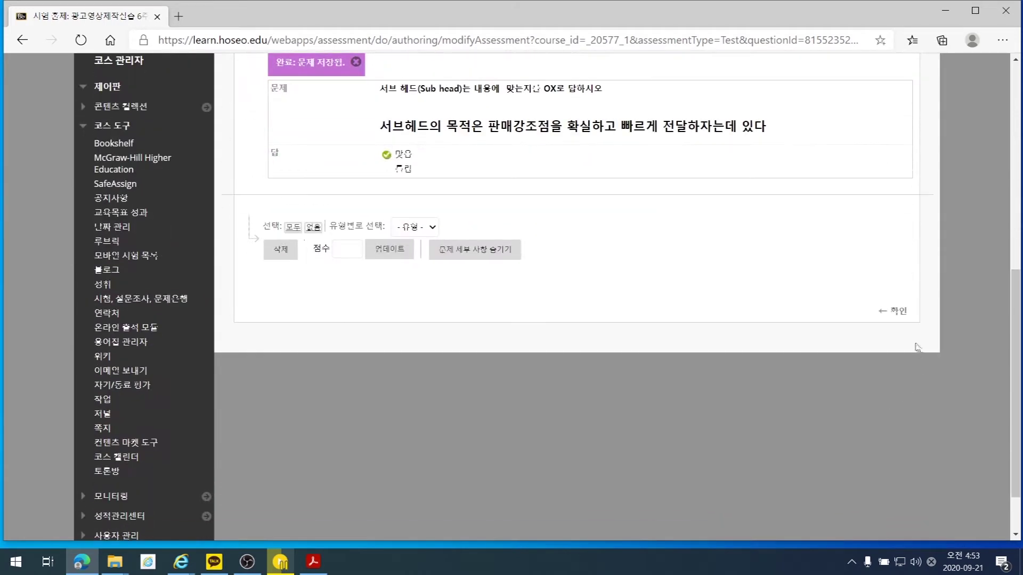
click(894, 311)
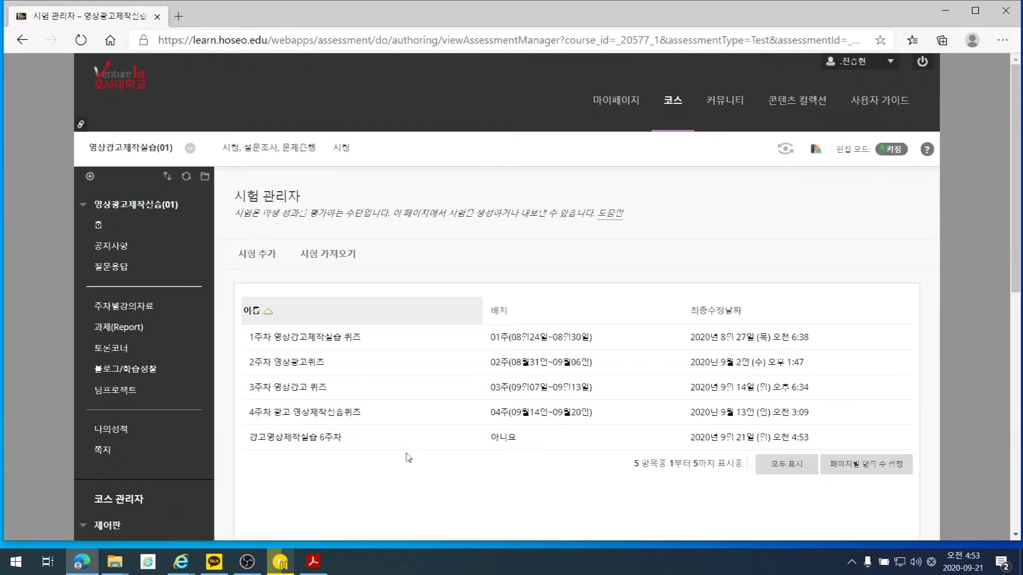
Open the 광고영상제작실습 6주차 test for editing, review its O/X question and score, and confirm to return to the test manager
scroll(405, 453, down, 1)
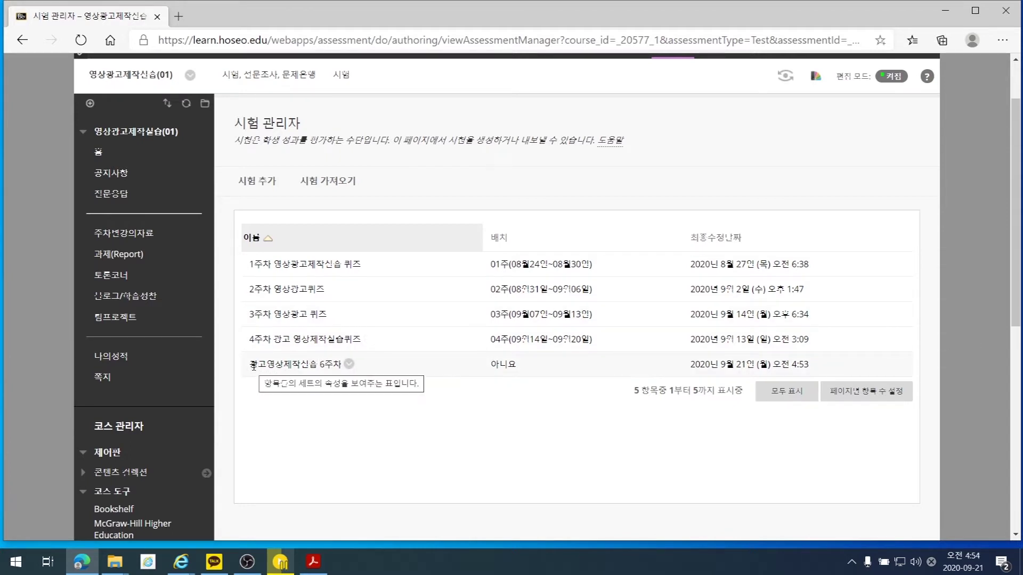
click(348, 365)
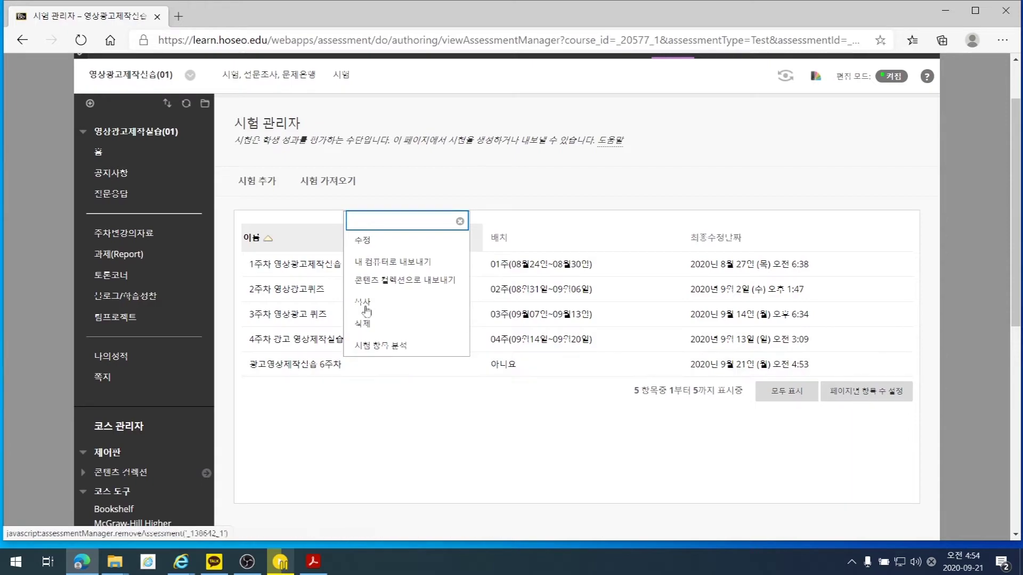
click(364, 241)
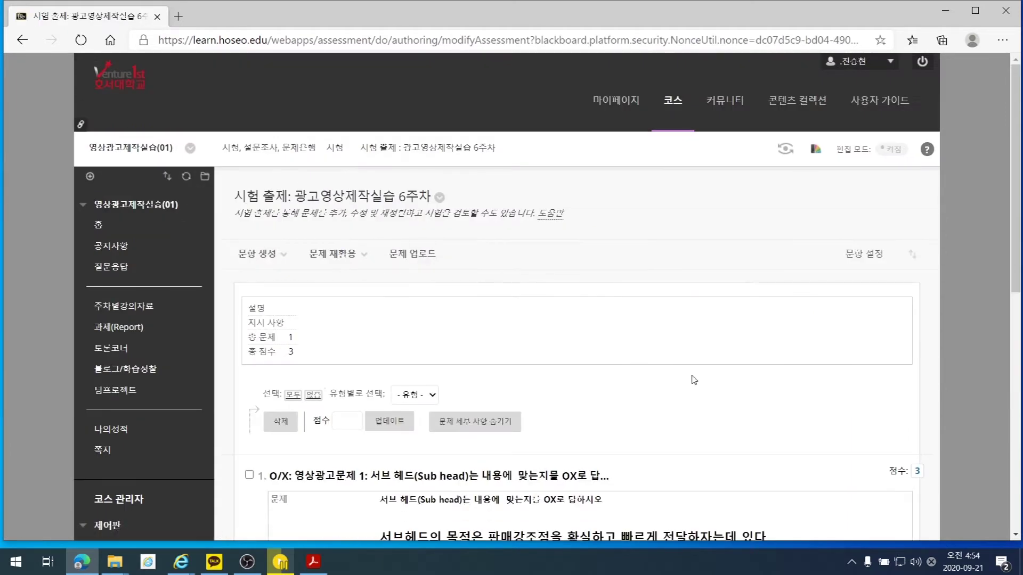
scroll(693, 380, down, 7)
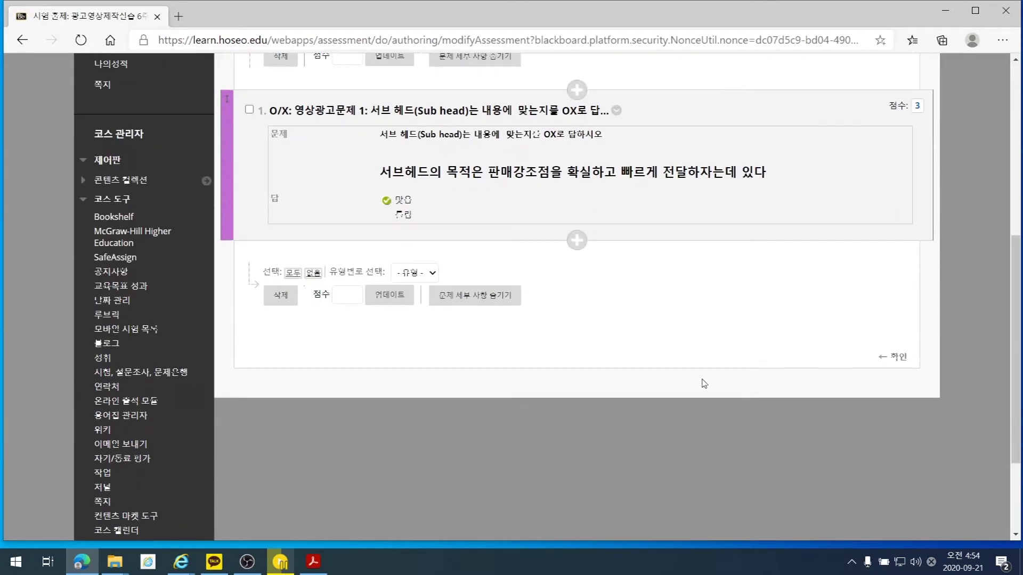
scroll(705, 384, up, 6)
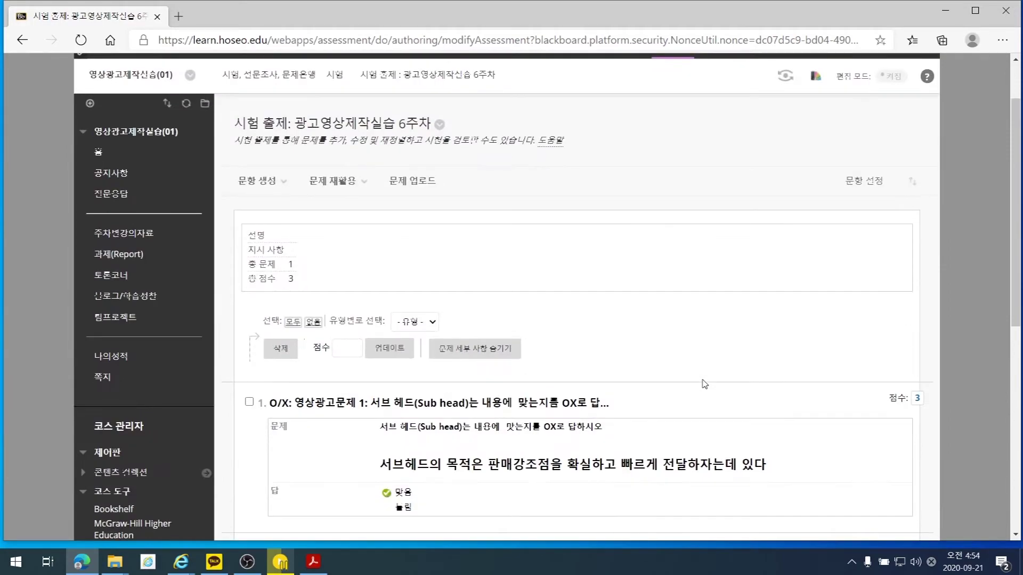
scroll(705, 386, down, 2)
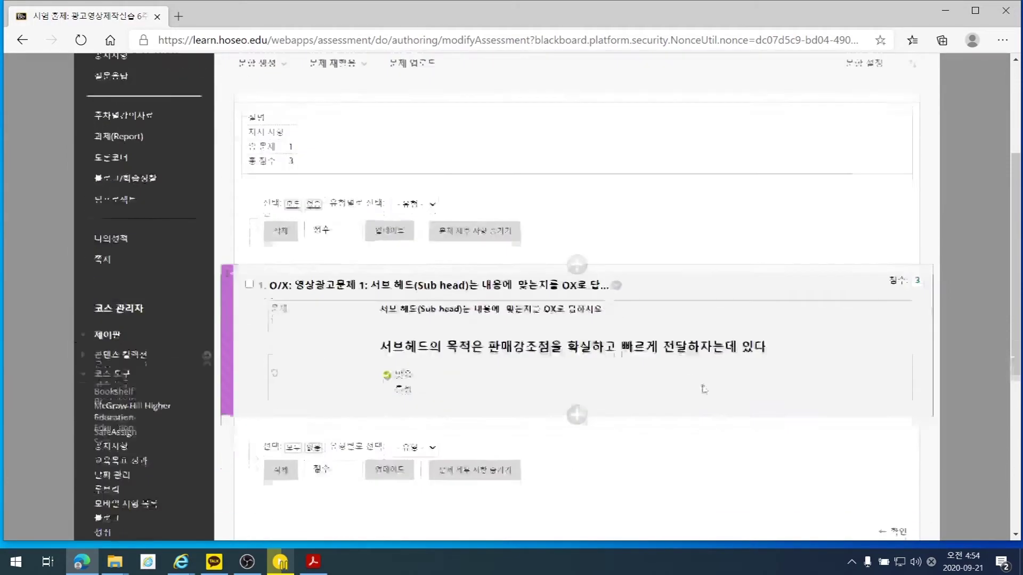
scroll(619, 343, up, 4)
scroll(586, 320, down, 6)
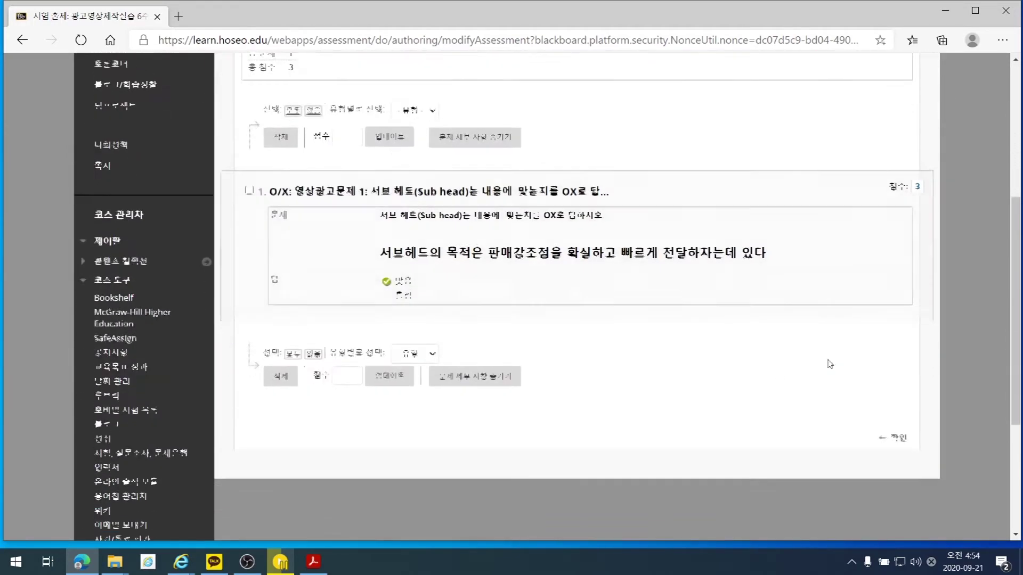
click(900, 430)
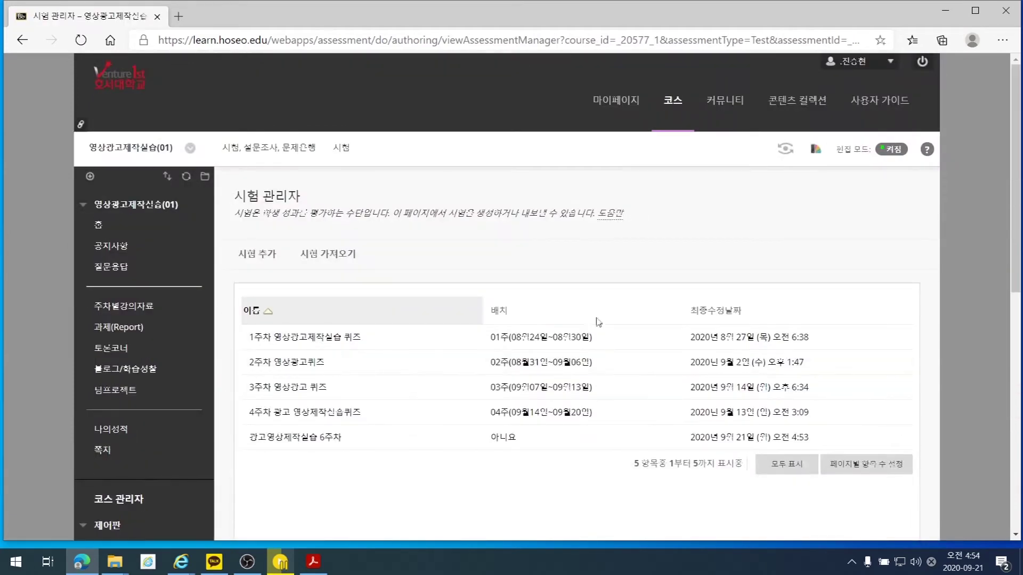
scroll(520, 358, down, 2)
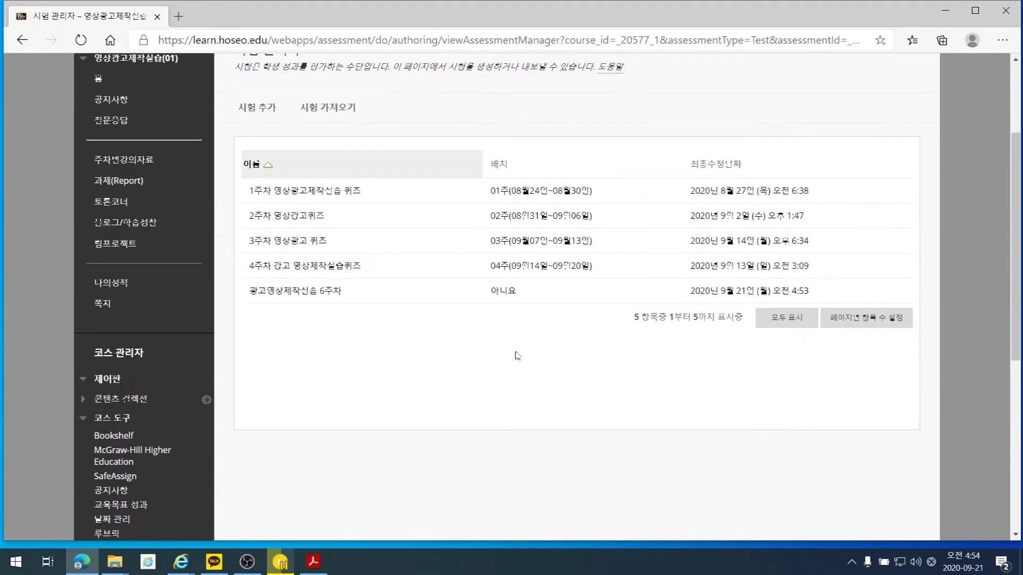
click(349, 290)
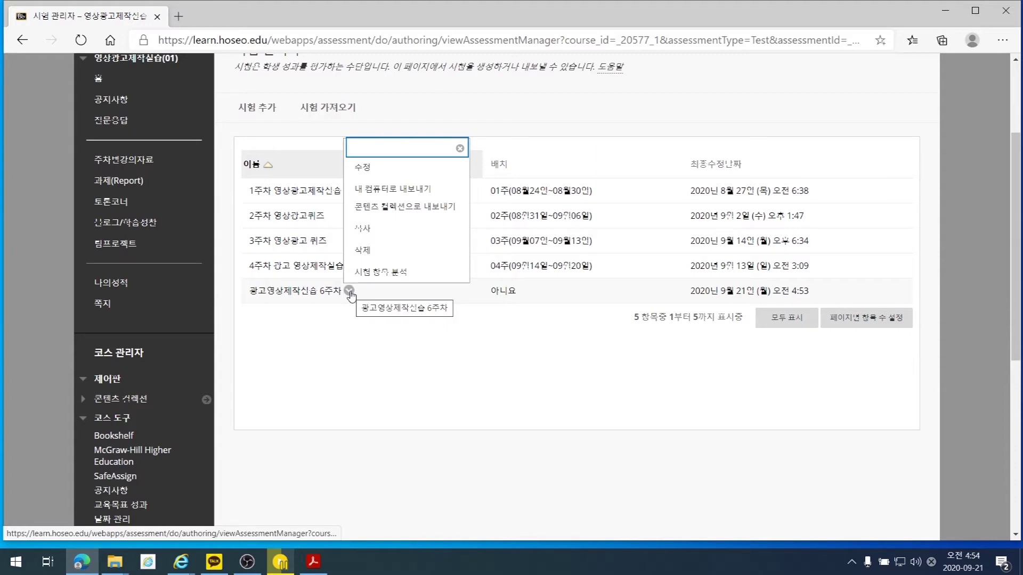
click(338, 340)
scroll(343, 343, up, 4)
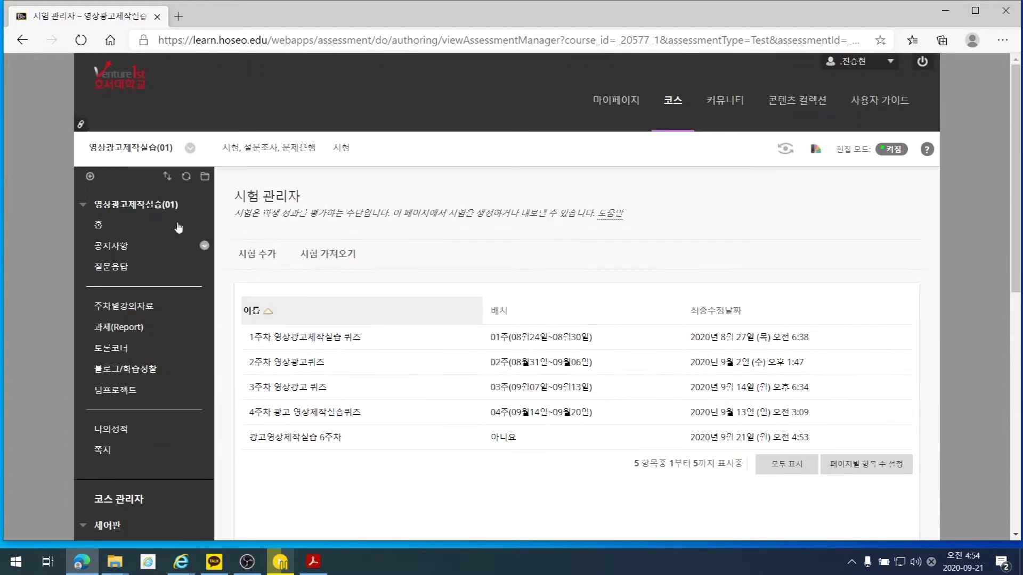
scroll(571, 430, down, 5)
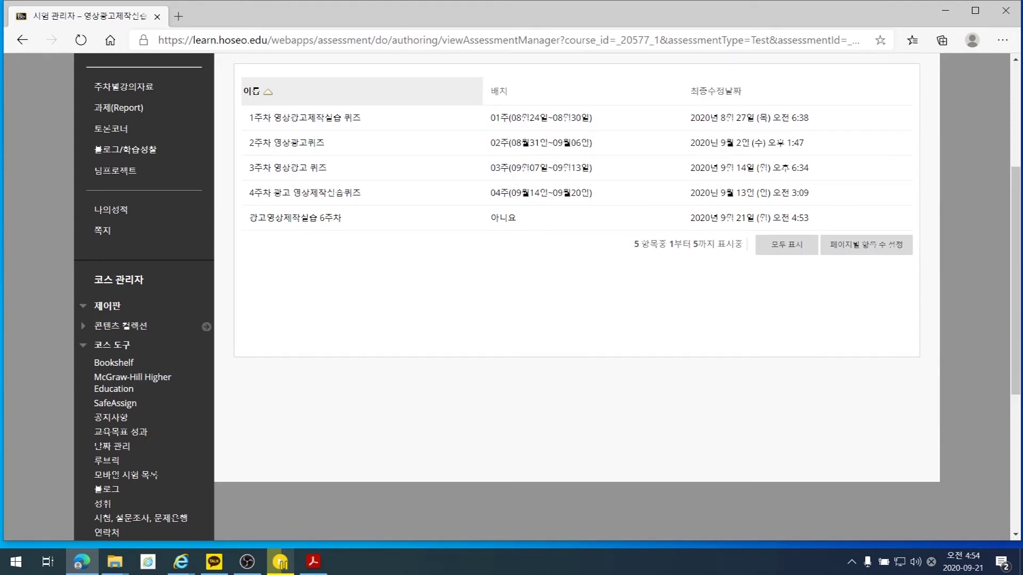
key(alt+Tab)
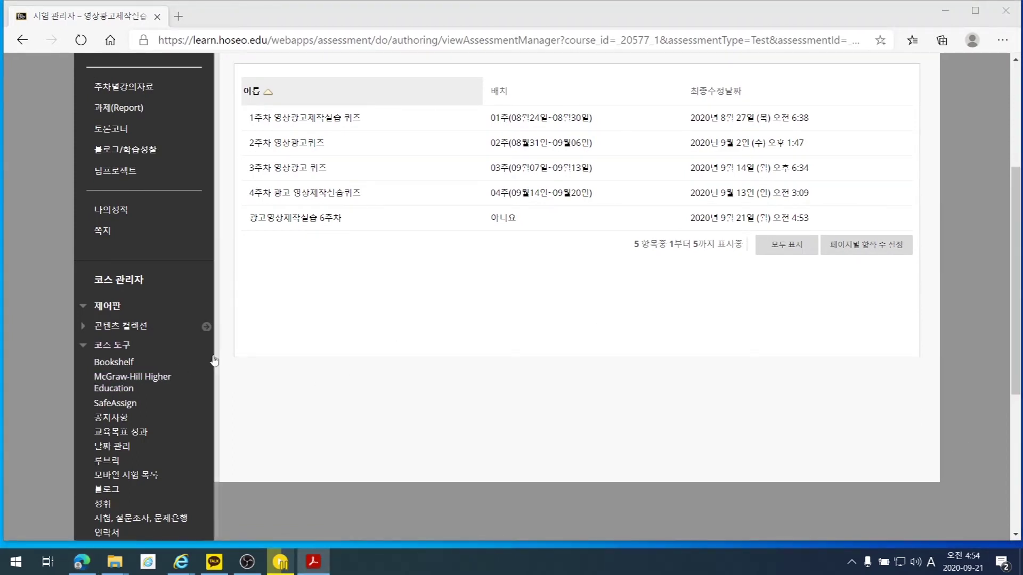
scroll(420, 336, up, 4)
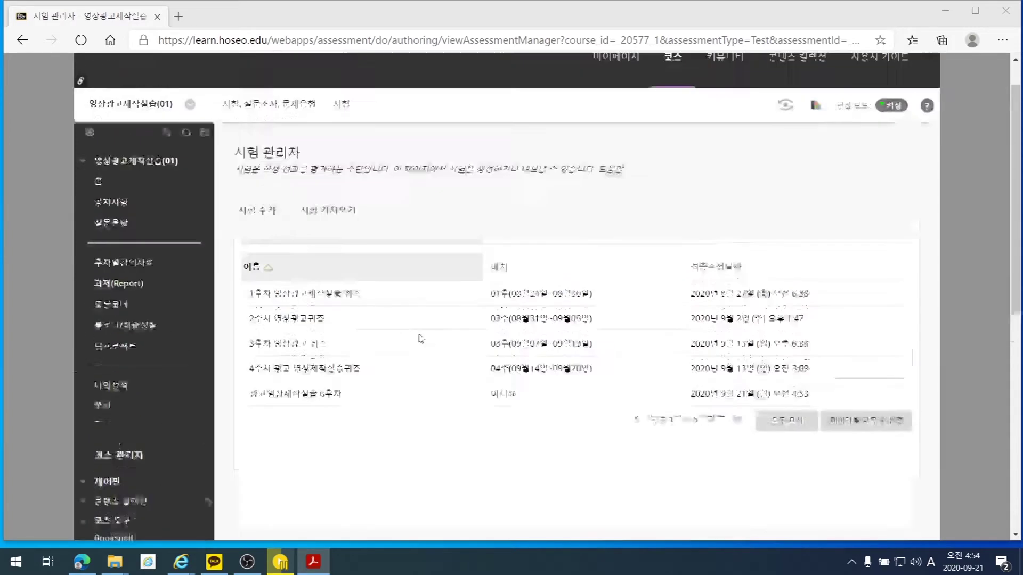
From My Page, open the 영상광고제작실습(01) course and go to the 06주(09월28일~10월04일) folder in 주차별강의자료
click(613, 101)
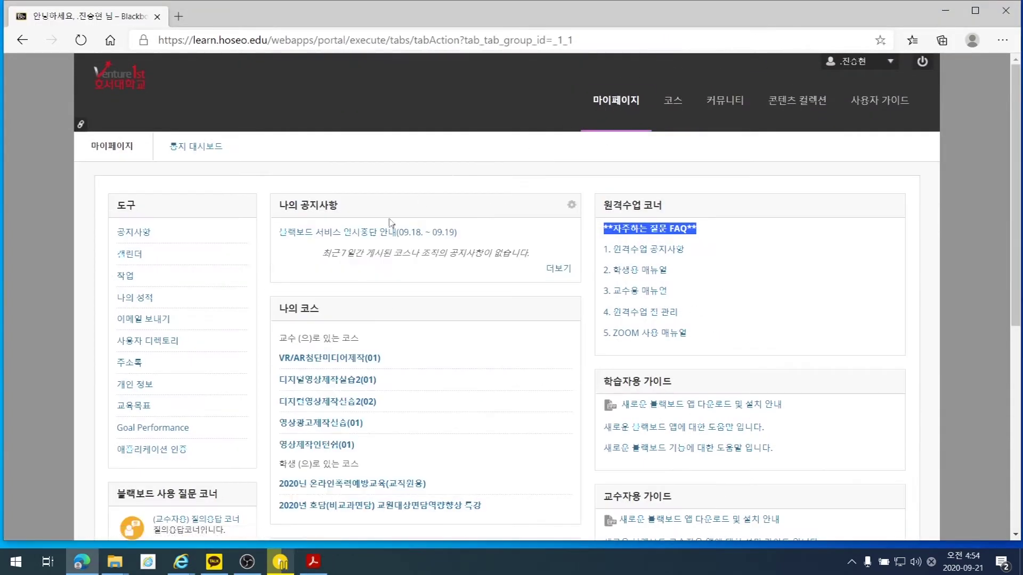
click(323, 427)
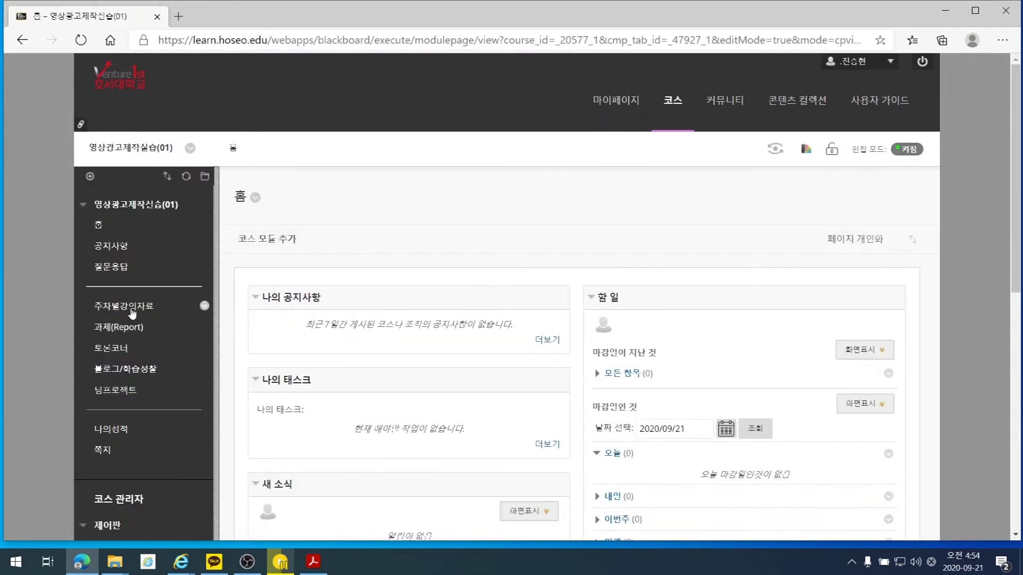
scroll(408, 310, down, 4)
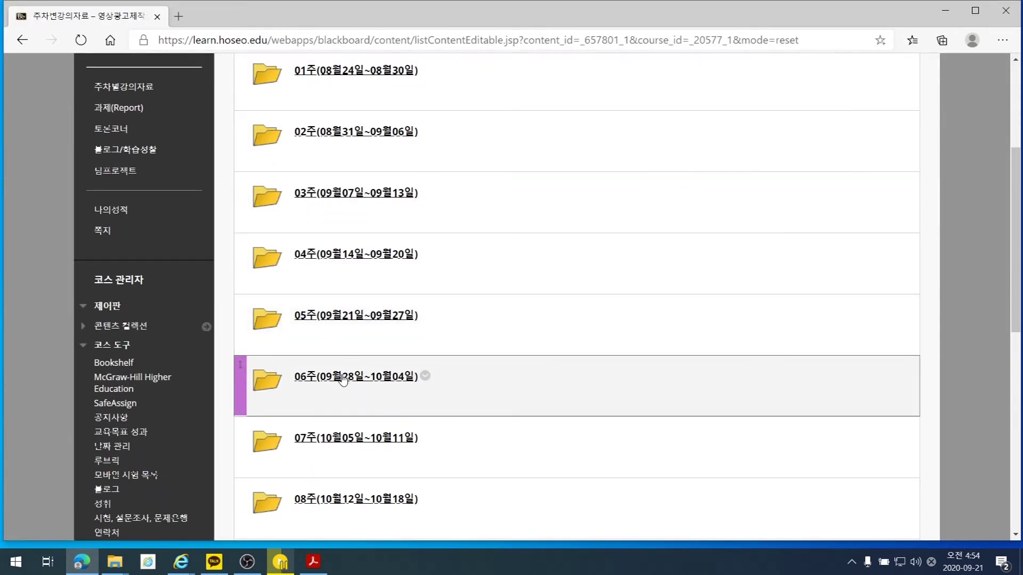
click(349, 375)
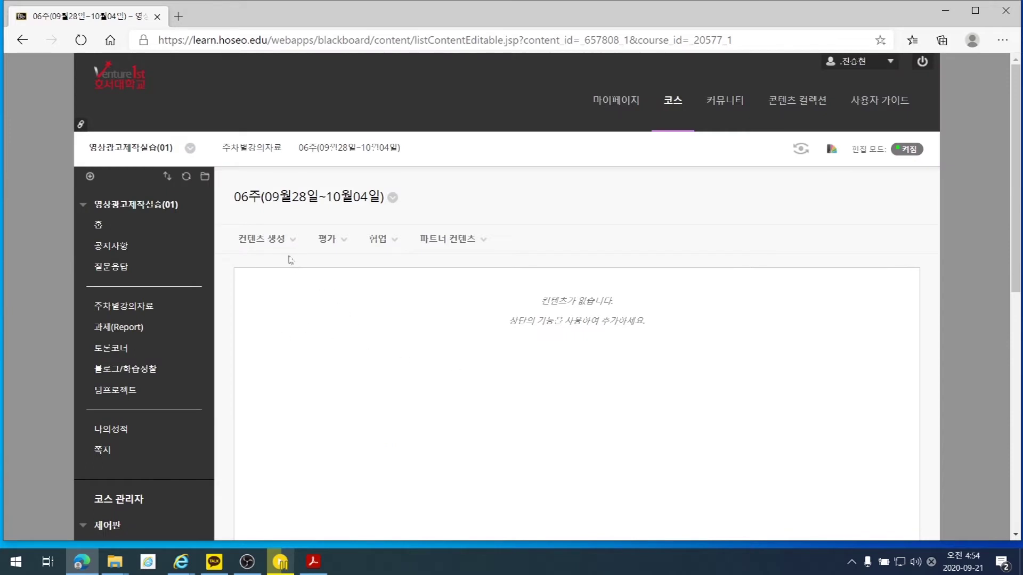
click(270, 243)
click(270, 243)
click(264, 239)
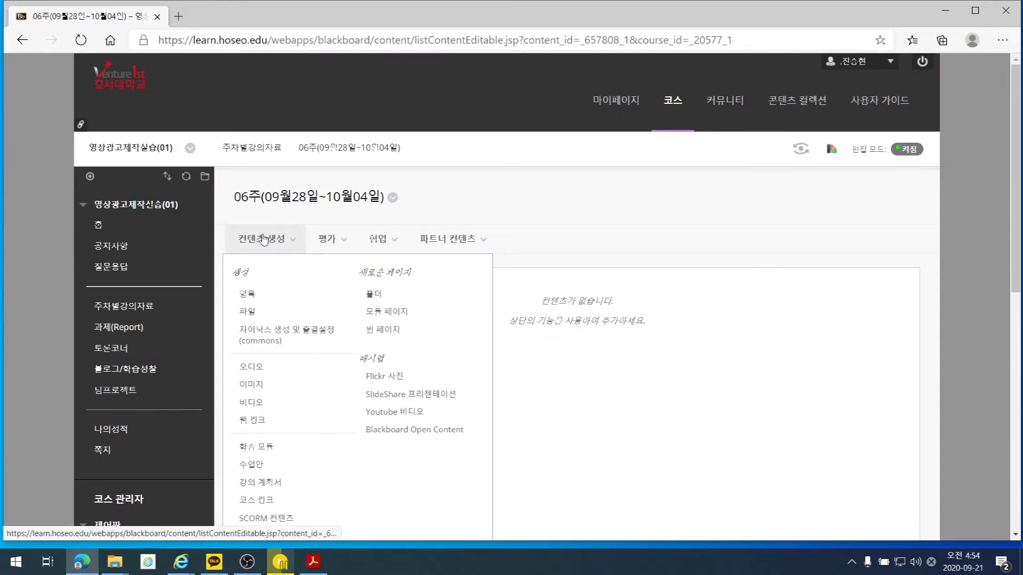
Add a test (시험) assessment to the week 6 folder using the existing test 광고영상제작실습 6주차 and submit it
click(328, 240)
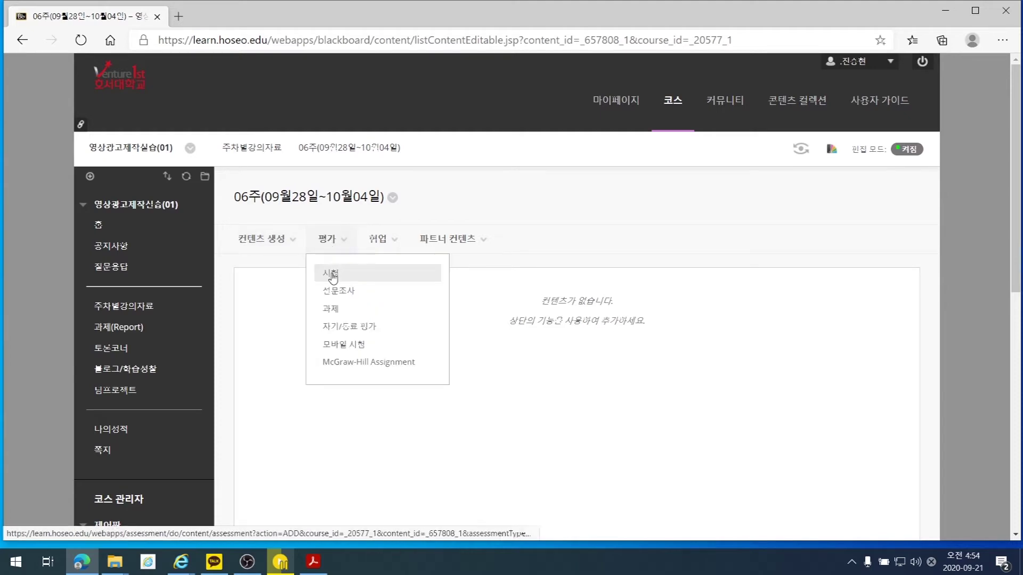
click(331, 274)
scroll(708, 406, down, 4)
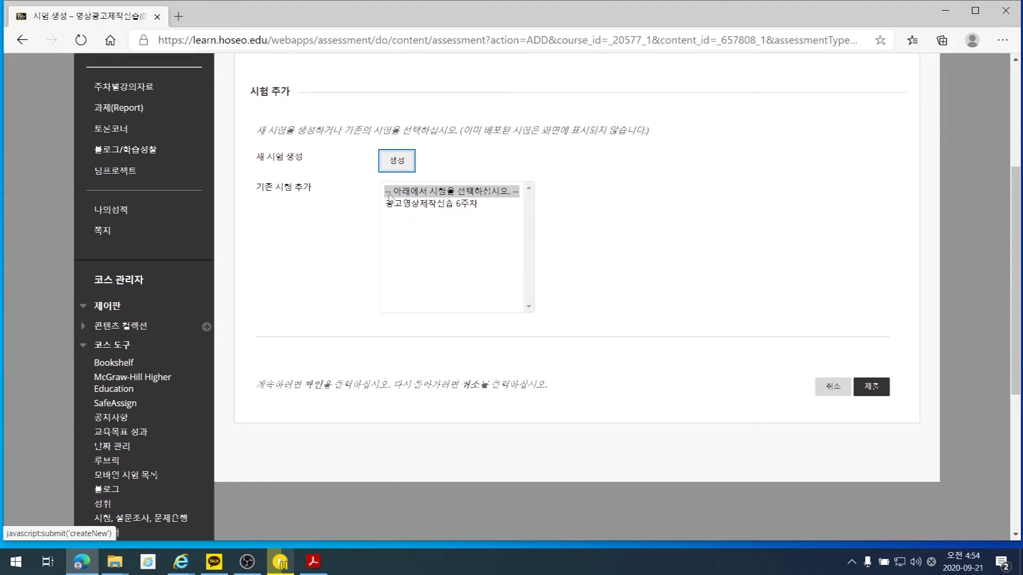
click(422, 205)
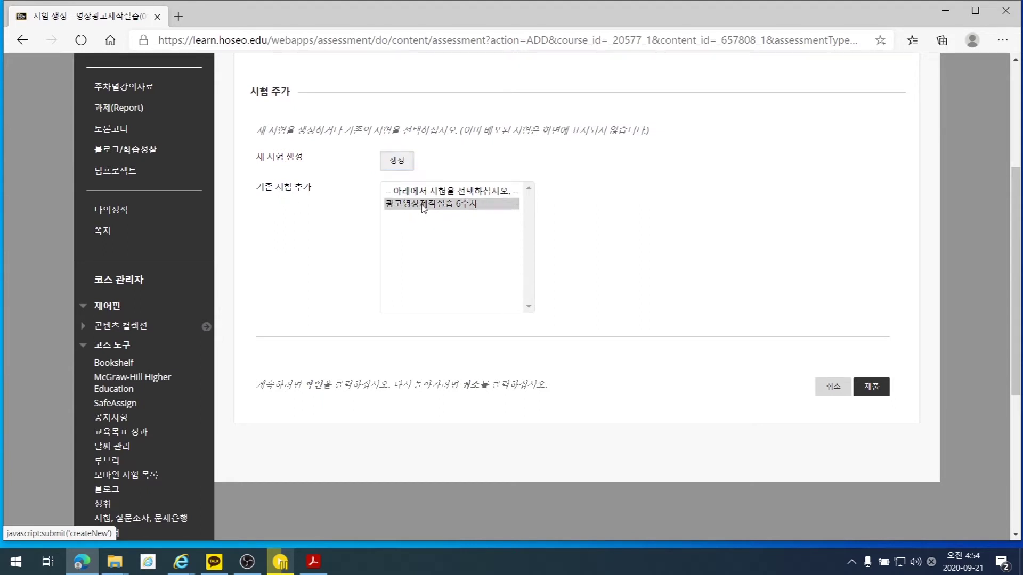
click(878, 388)
Review the test information options and set 학생에게 공개 (make available to students) to 예
scroll(628, 401, down, 5)
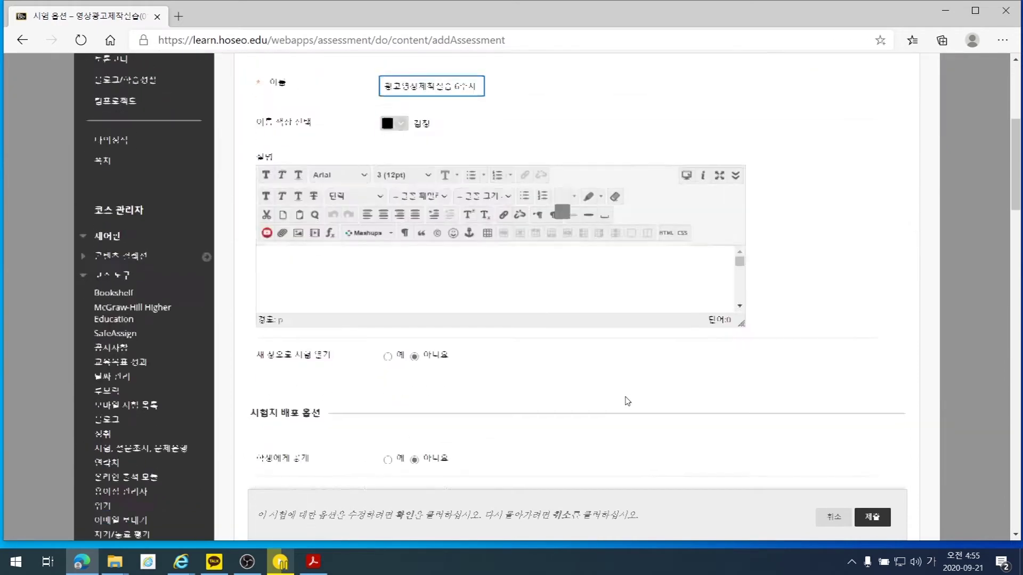
scroll(785, 373, up, 5)
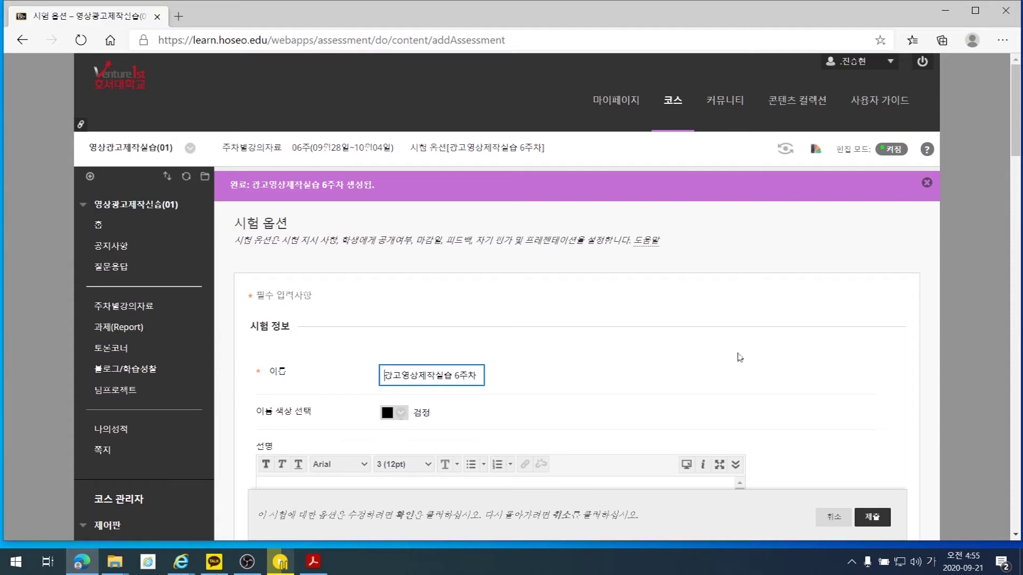
scroll(745, 357, down, 4)
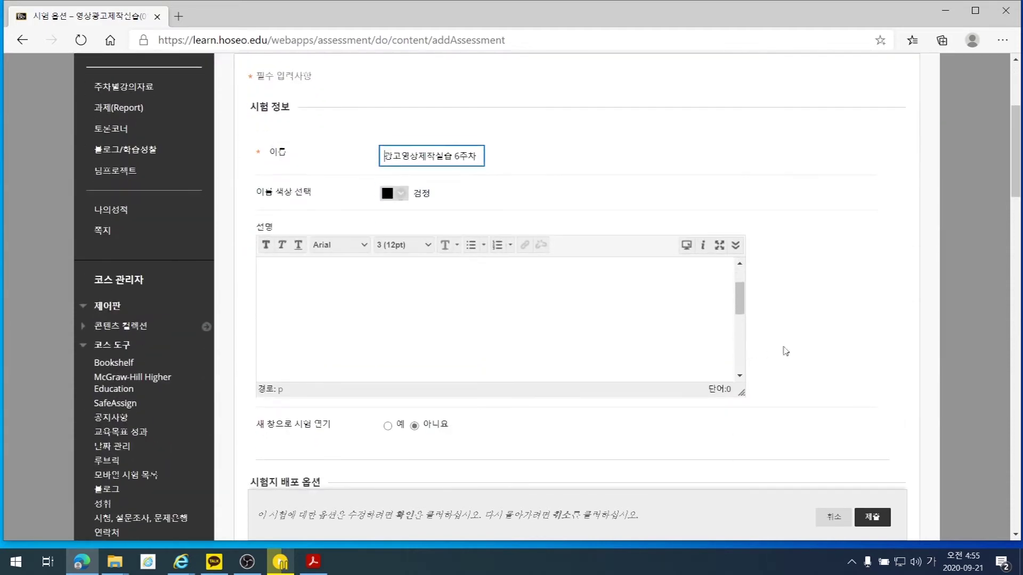
scroll(870, 338, down, 4)
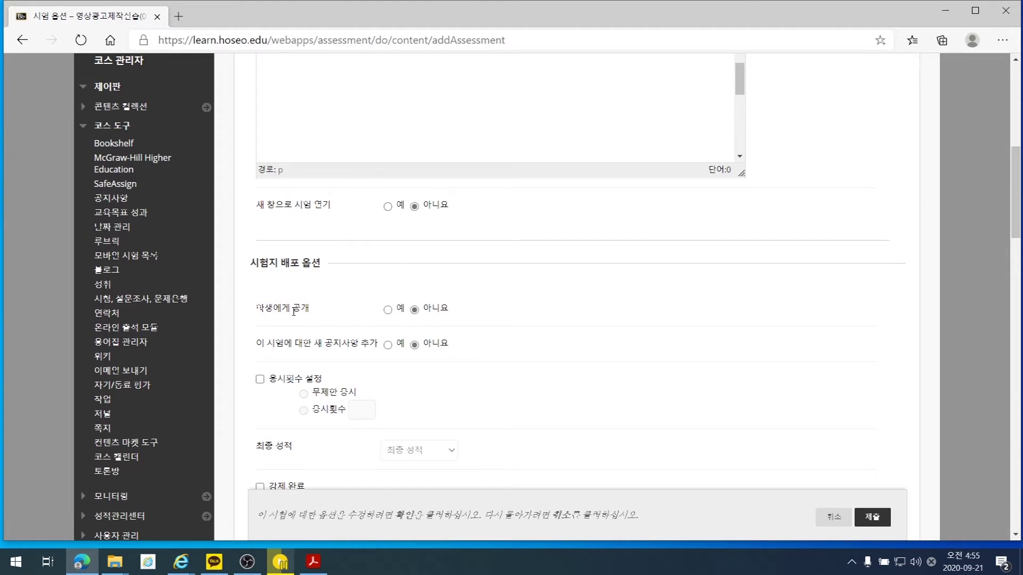
click(387, 311)
key(alt+Tab)
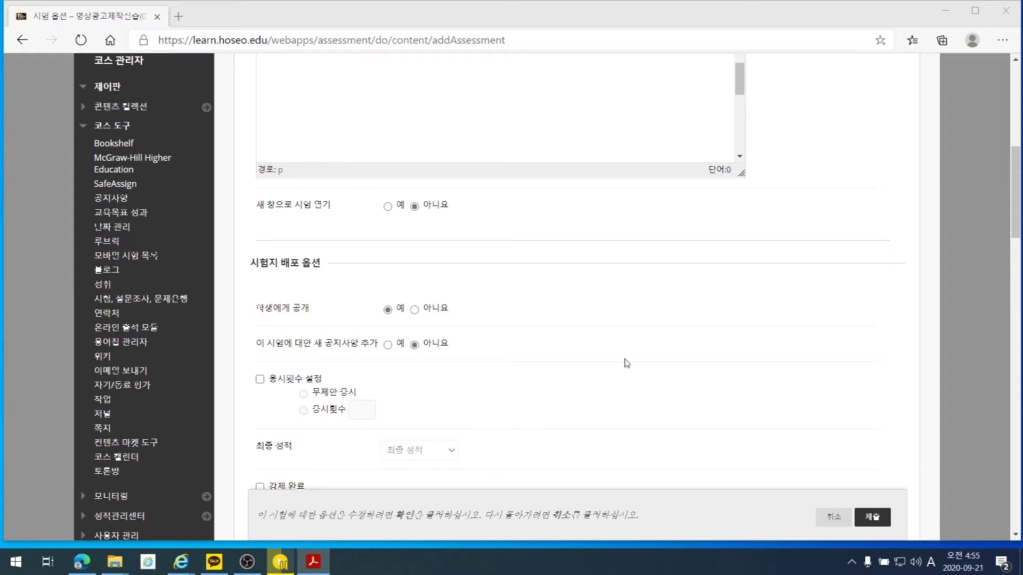
Enable 응시횟수 설정 and limit the number of test attempts to 3
scroll(626, 363, down, 3)
click(260, 234)
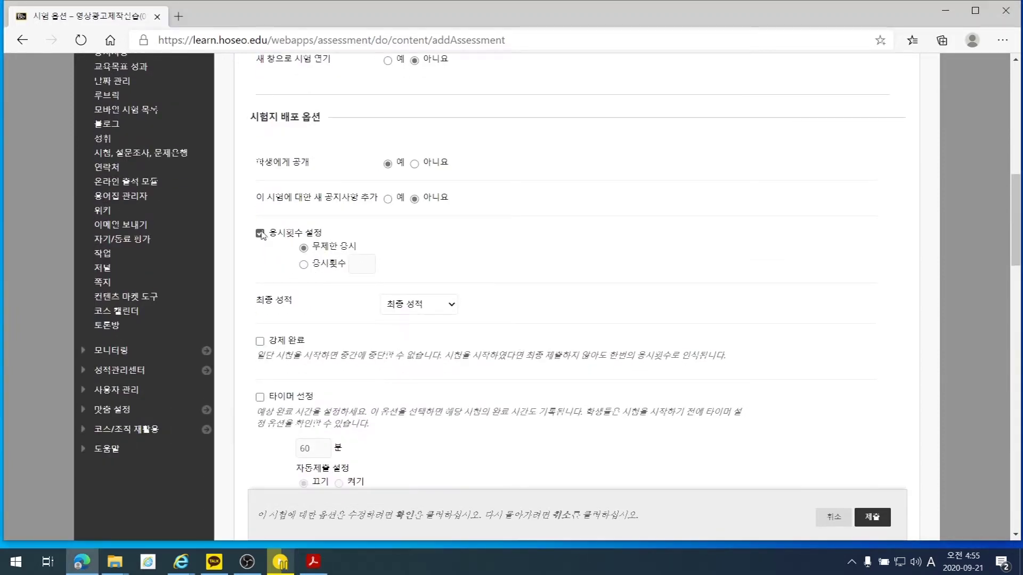
click(303, 265)
click(358, 264)
text(1)
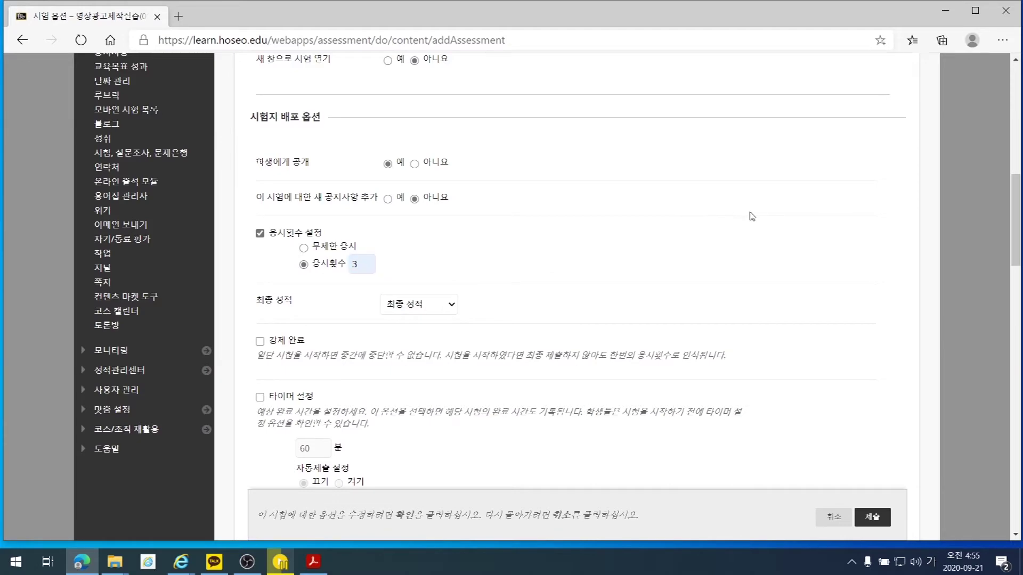
Set the test to be displayed from 2020/09/22 at 오전 05:30 (다음 날짜이후 공개)
scroll(812, 283, down, 5)
scroll(813, 315, down, 2)
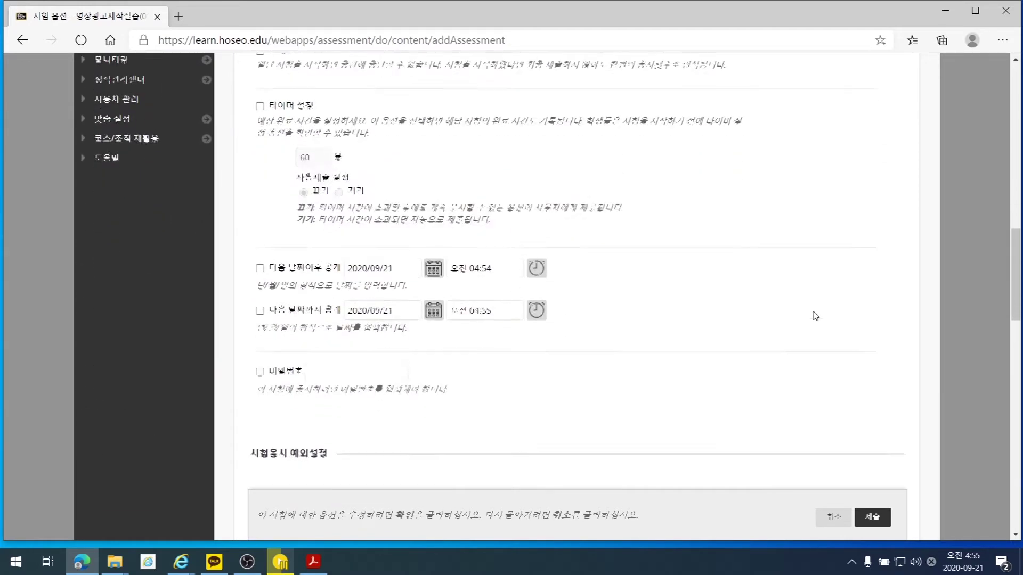
click(435, 267)
click(482, 235)
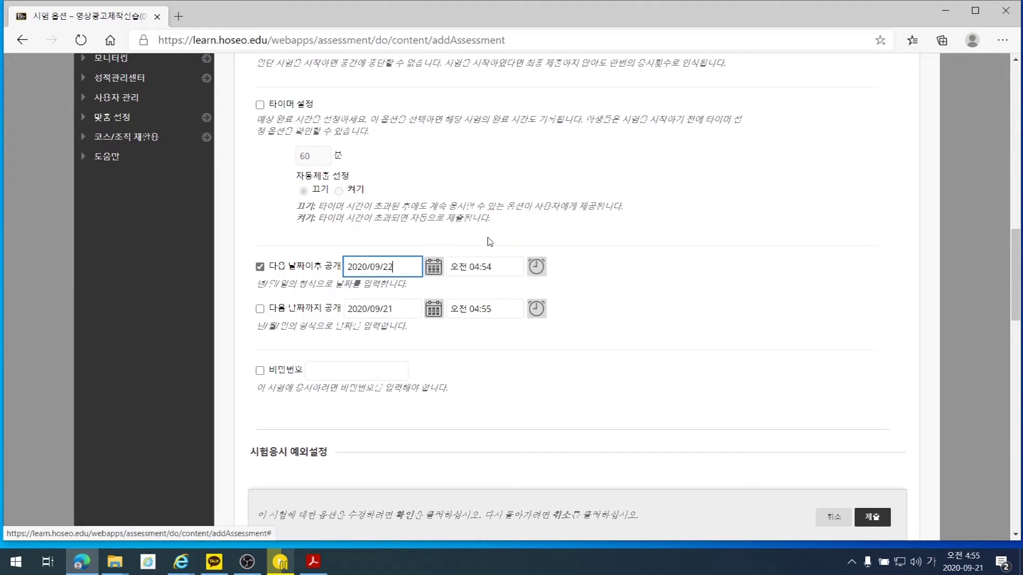
click(536, 267)
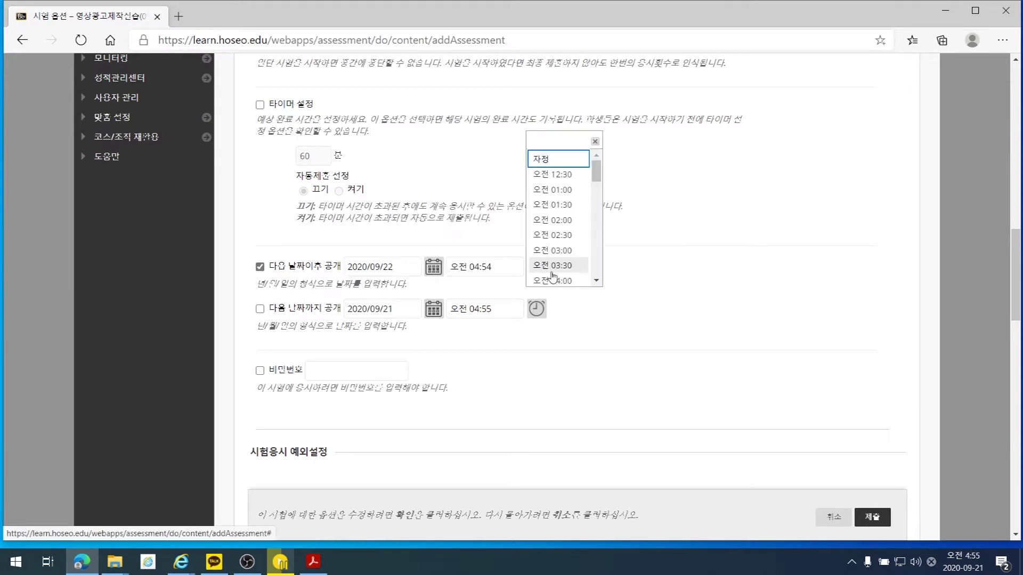
scroll(557, 274, down, 1)
click(557, 269)
Set the test's display end (다음 날짜까지 공개) to 2020/09/21 at 오전 06:30
scroll(560, 266, down, 3)
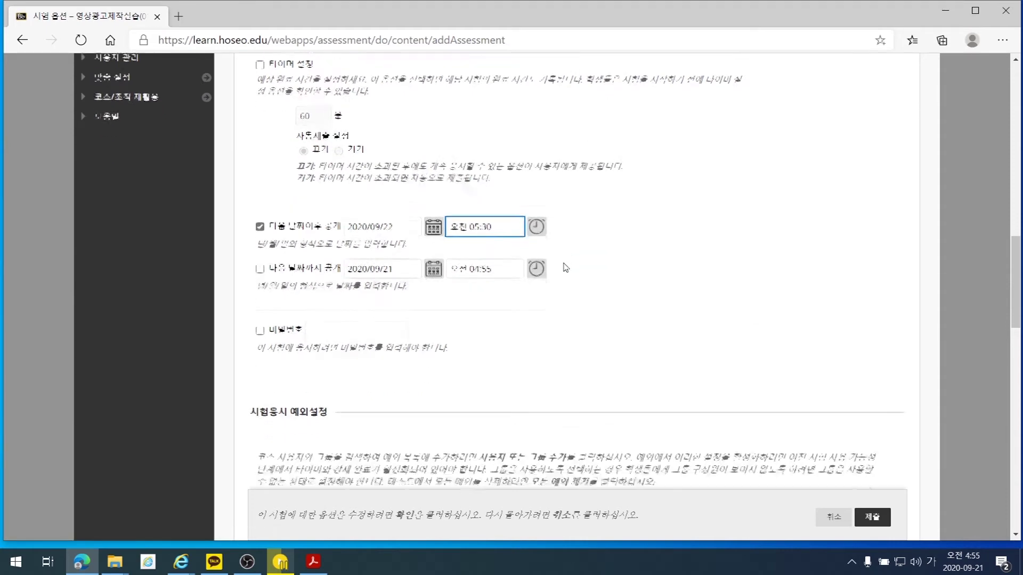
click(435, 164)
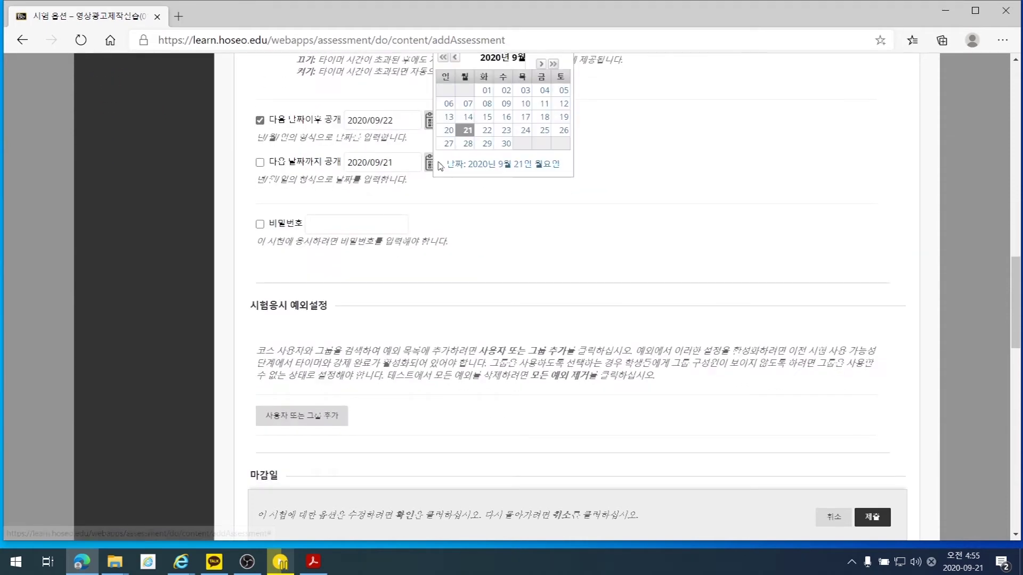
click(467, 132)
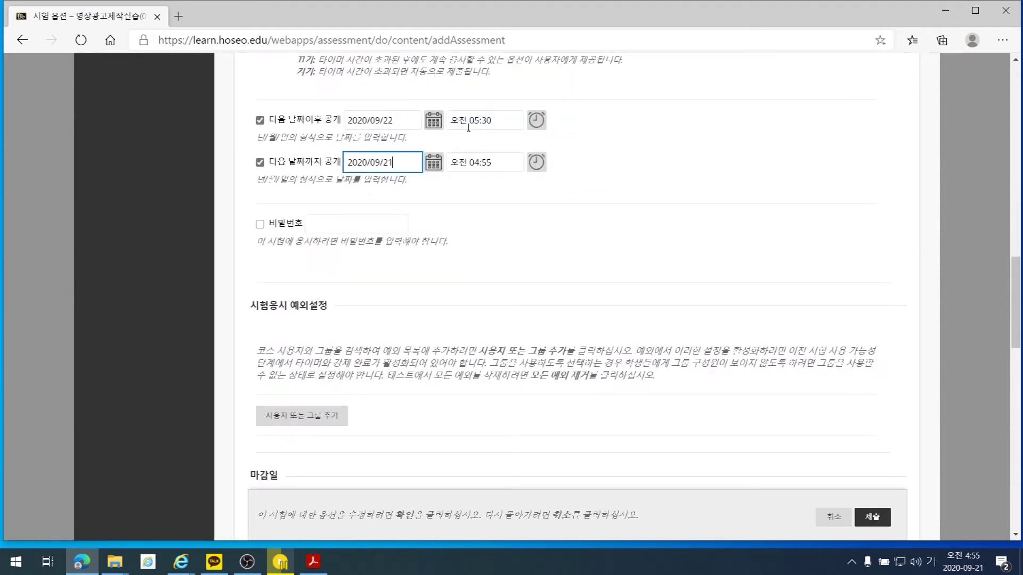
click(537, 162)
scroll(569, 173, down, 2)
scroll(573, 182, down, 1)
click(573, 181)
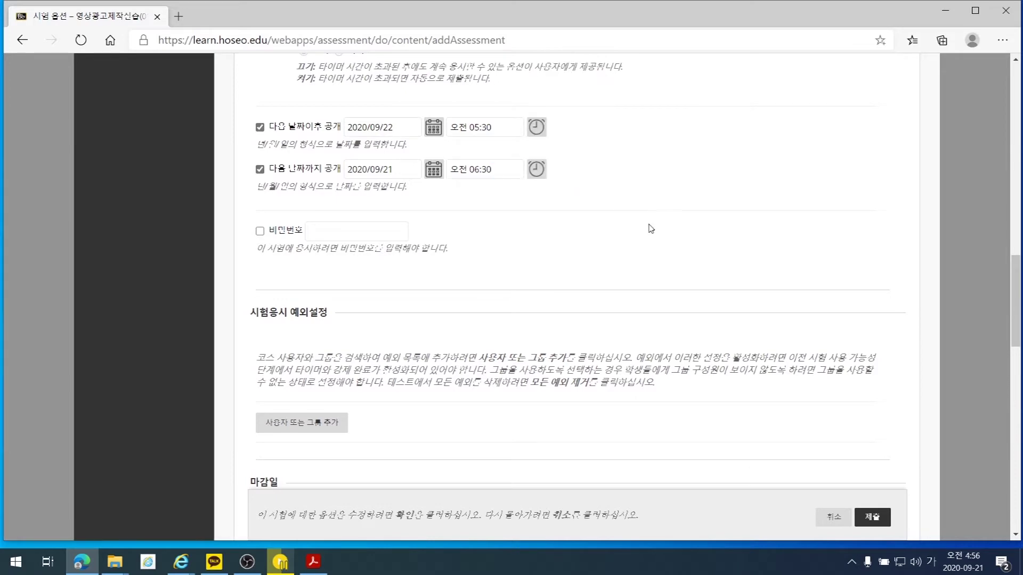
Set the test's due date (마감일) to 2020/09/22 at 오전 06:30
scroll(656, 245, down, 4)
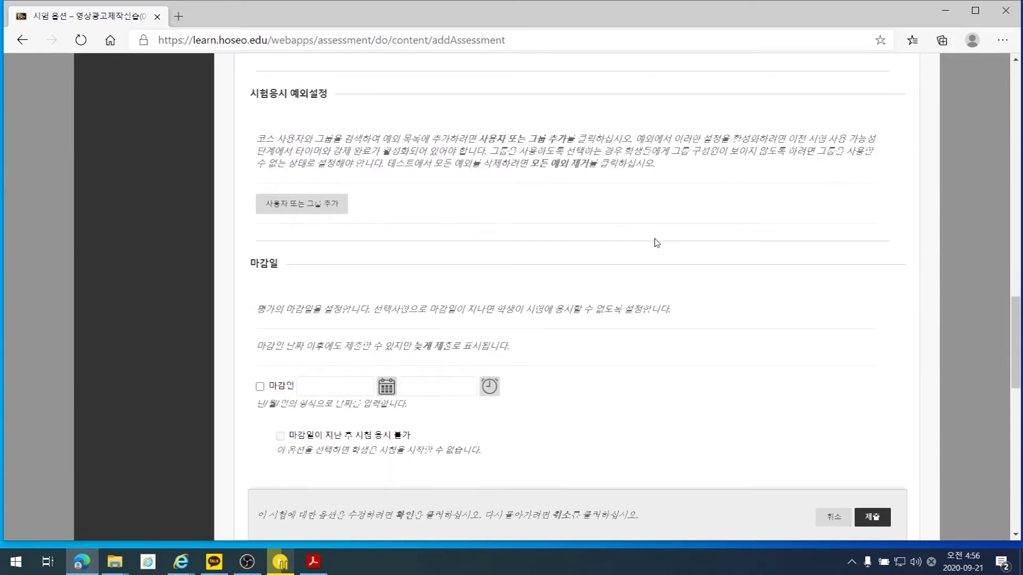
scroll(657, 243, down, 3)
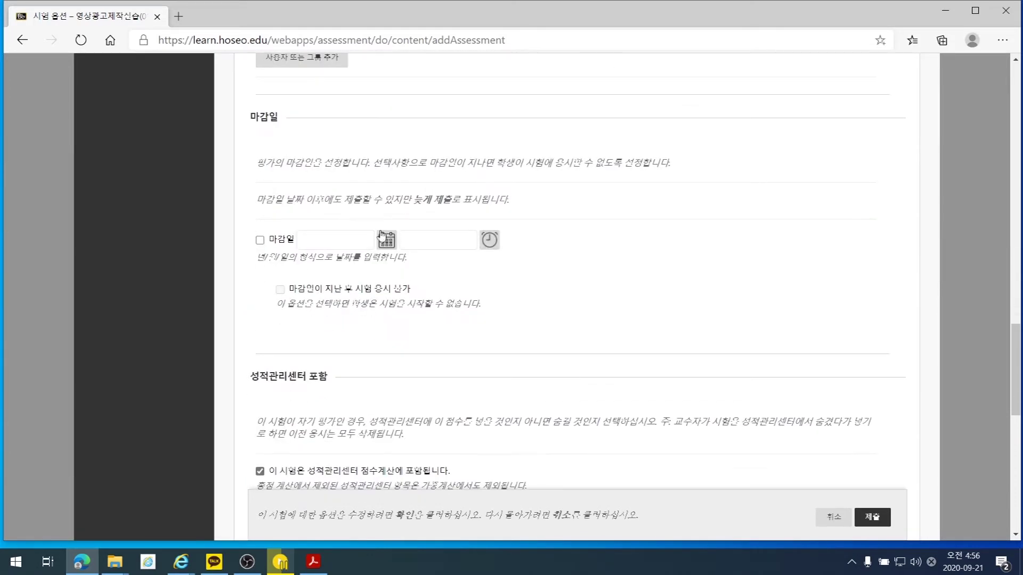
click(383, 240)
click(440, 207)
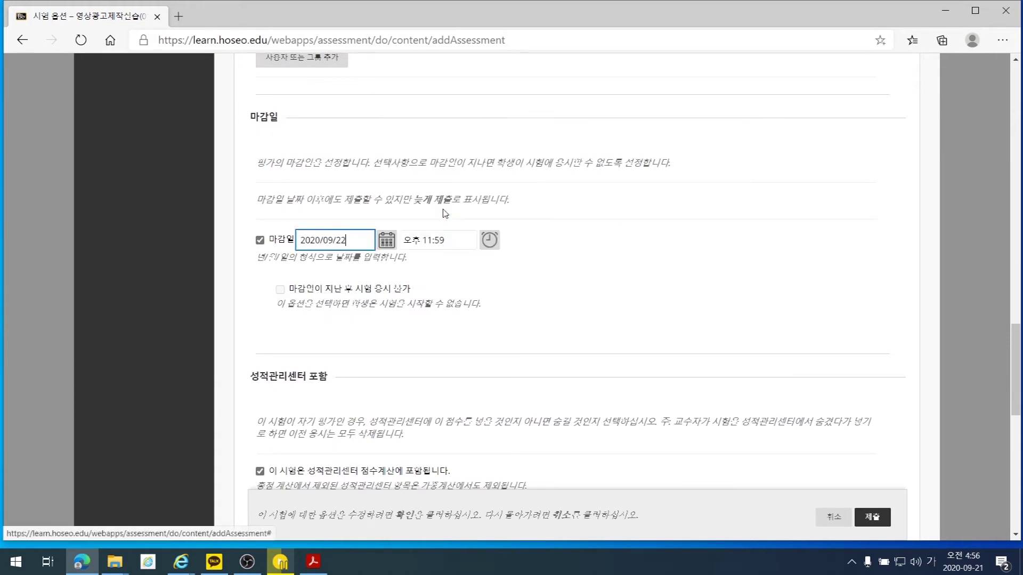
click(489, 239)
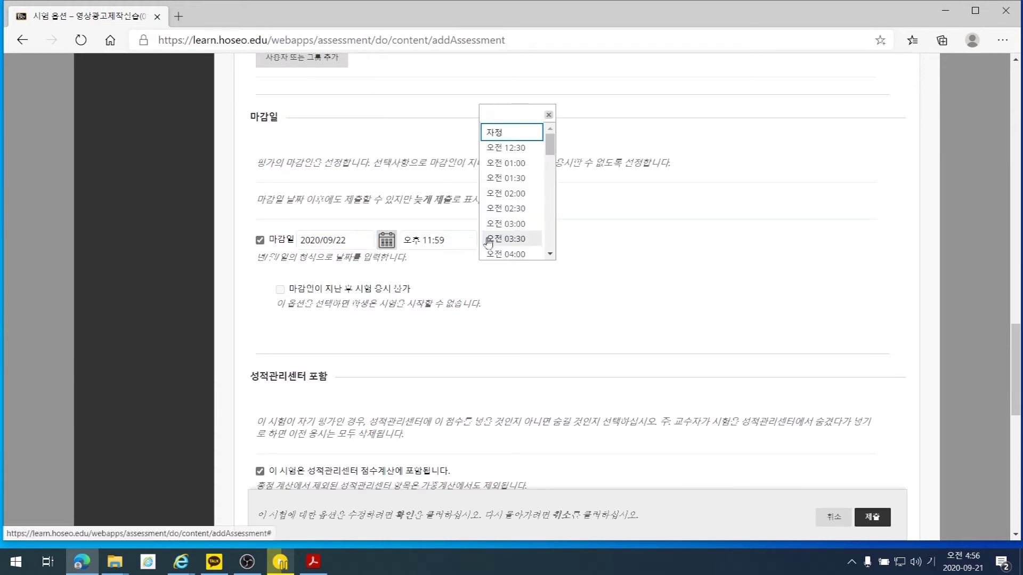
scroll(516, 237, down, 2)
scroll(516, 237, down, 2)
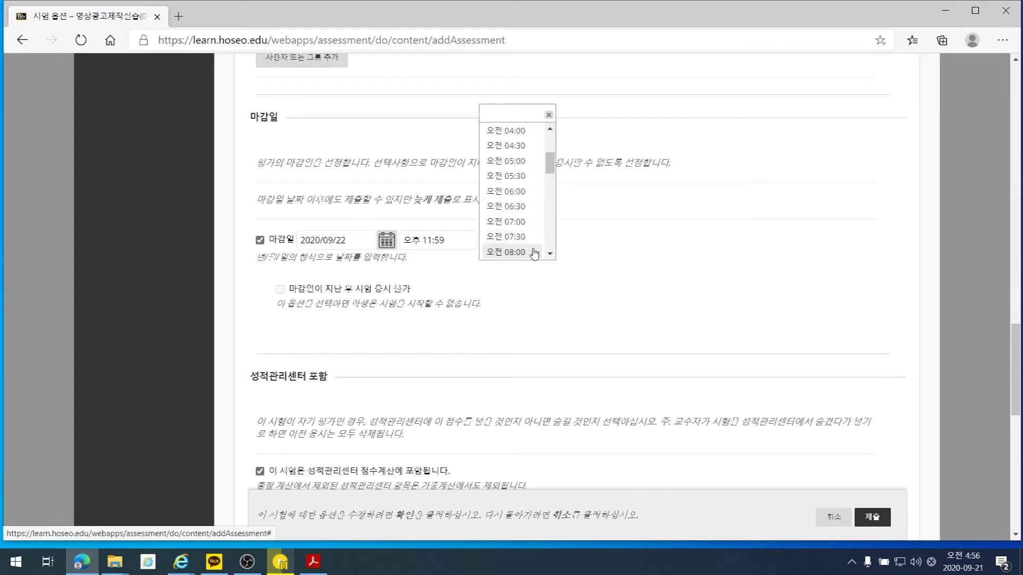
click(523, 206)
Correct the display end date (다음 날짜까지 공개) to 2020/09/22 and submit the test options
scroll(713, 238, down, 10)
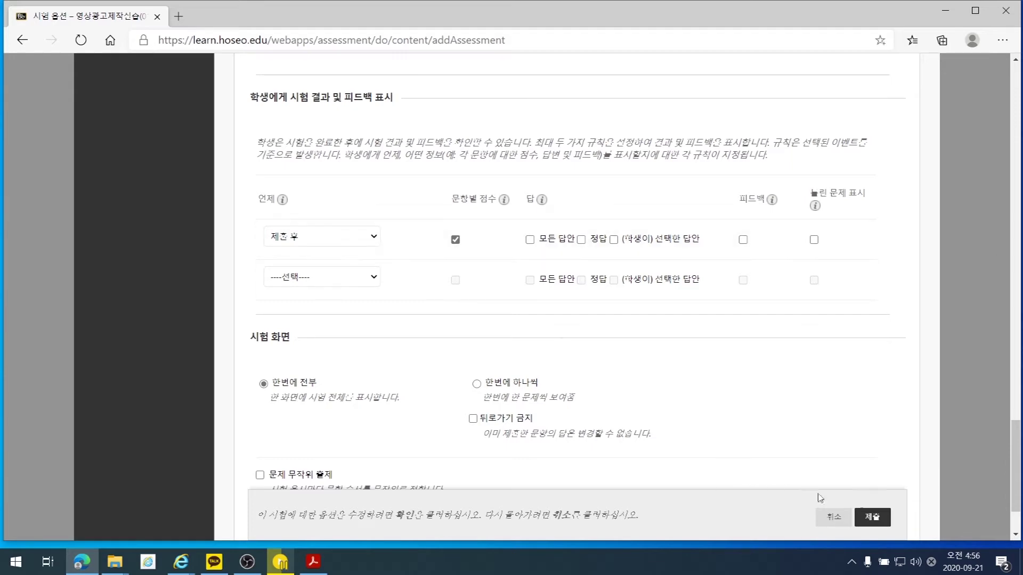
click(873, 517)
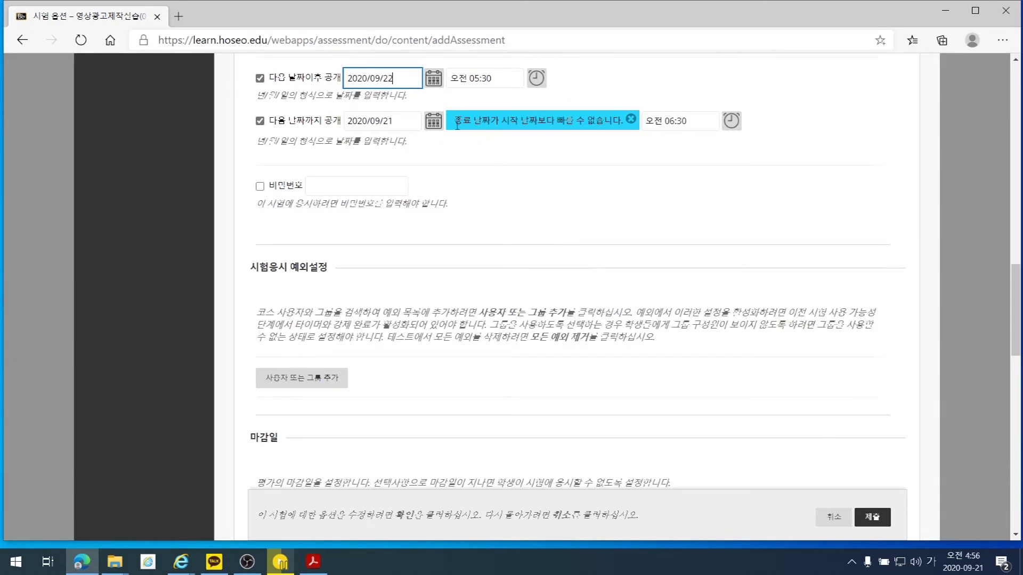
click(434, 123)
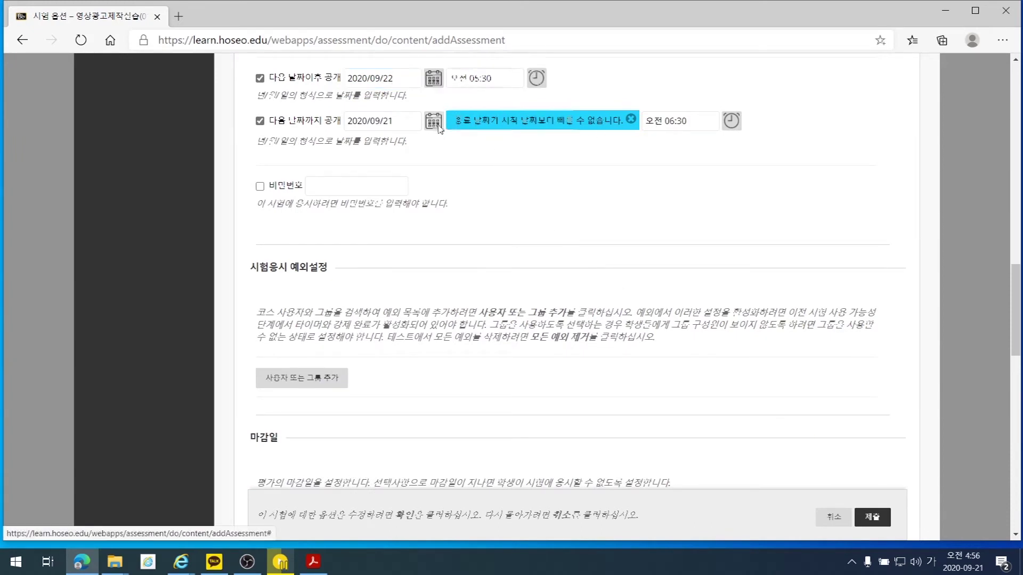
click(487, 89)
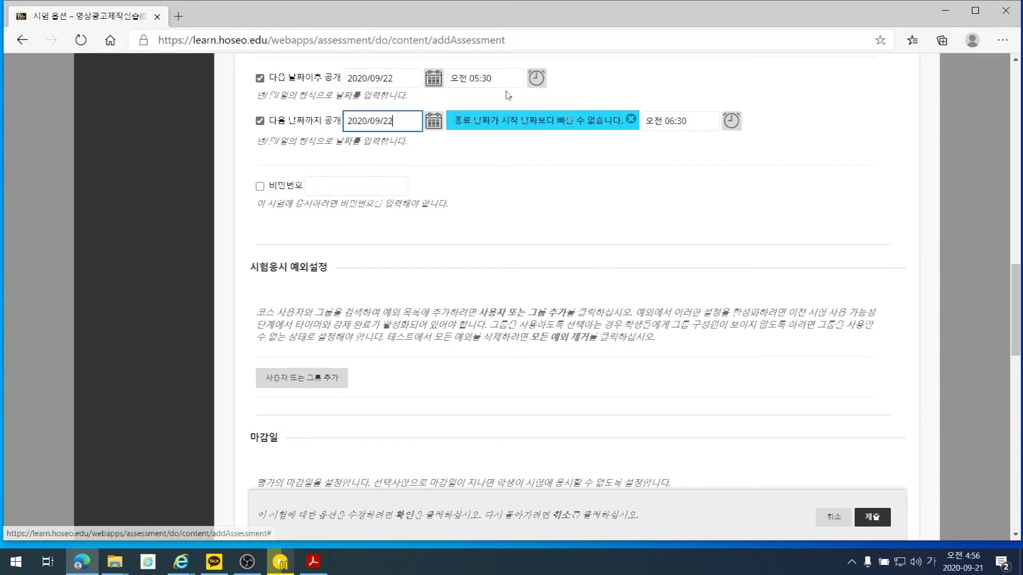
click(872, 517)
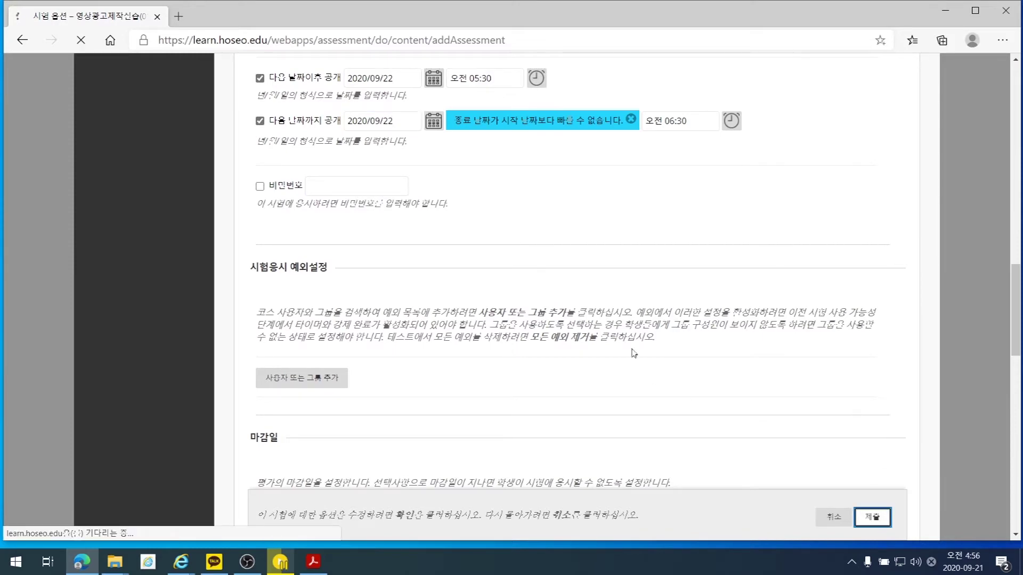
scroll(642, 363, down, 3)
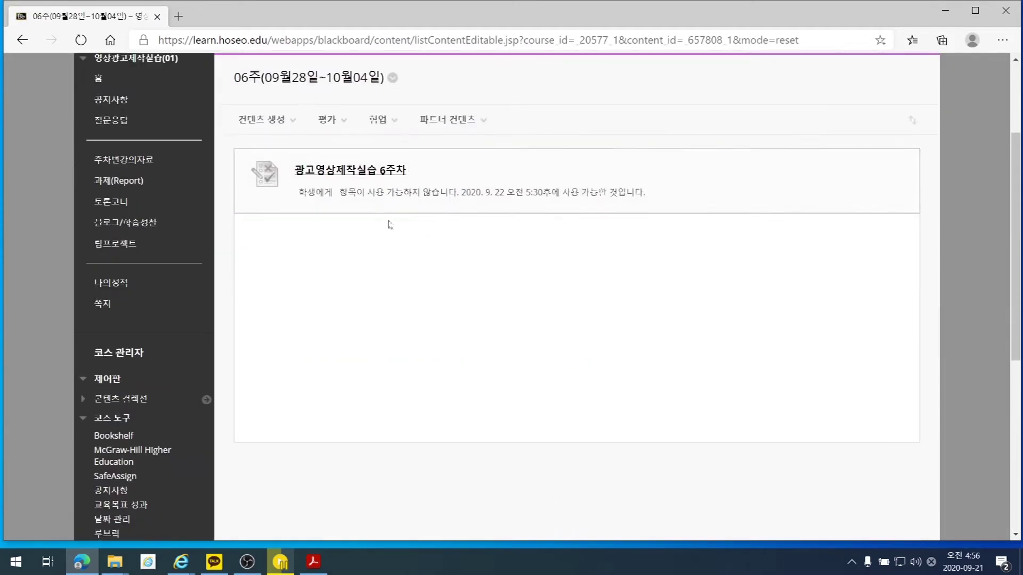
scroll(525, 325, up, 3)
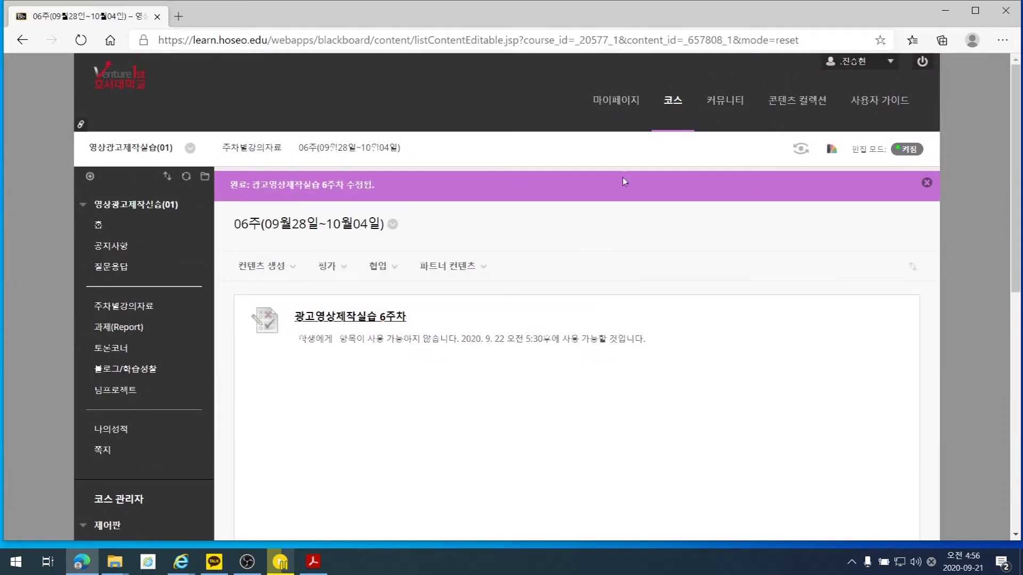
Reopen the course 영상광고제작실습(01) from the course list and open its question pool manager (문제은행)
click(673, 101)
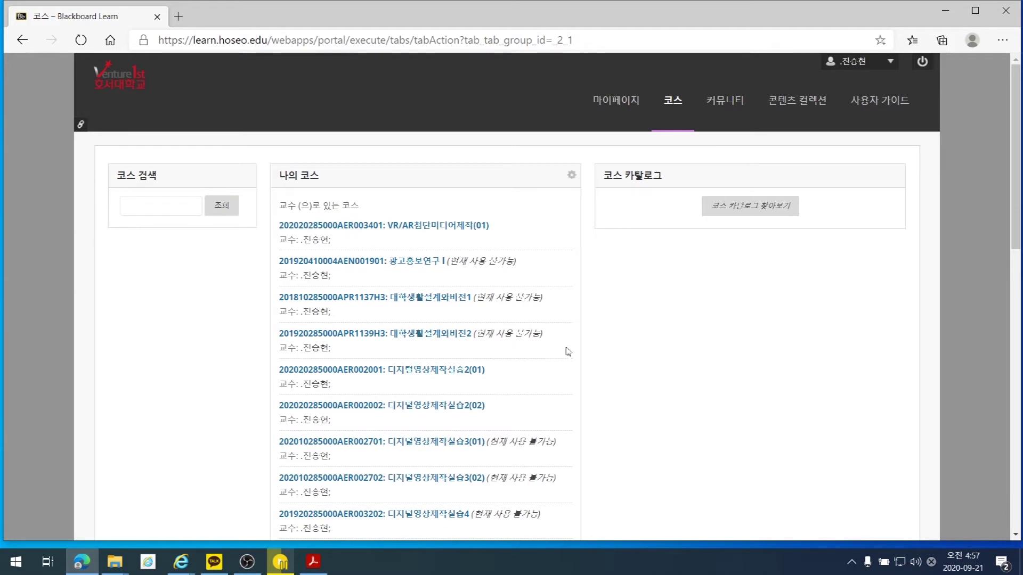
scroll(567, 351, down, 4)
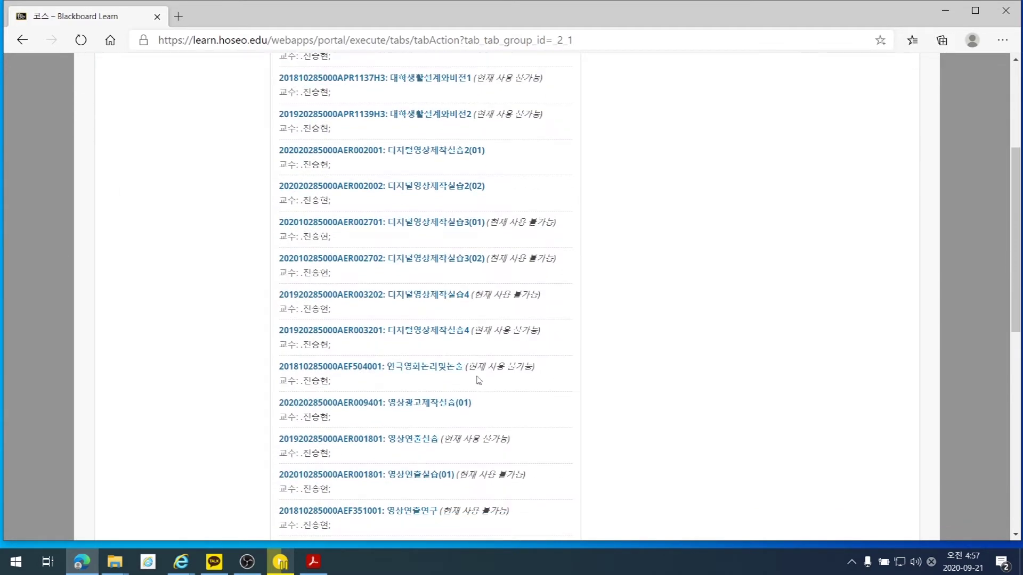
click(414, 404)
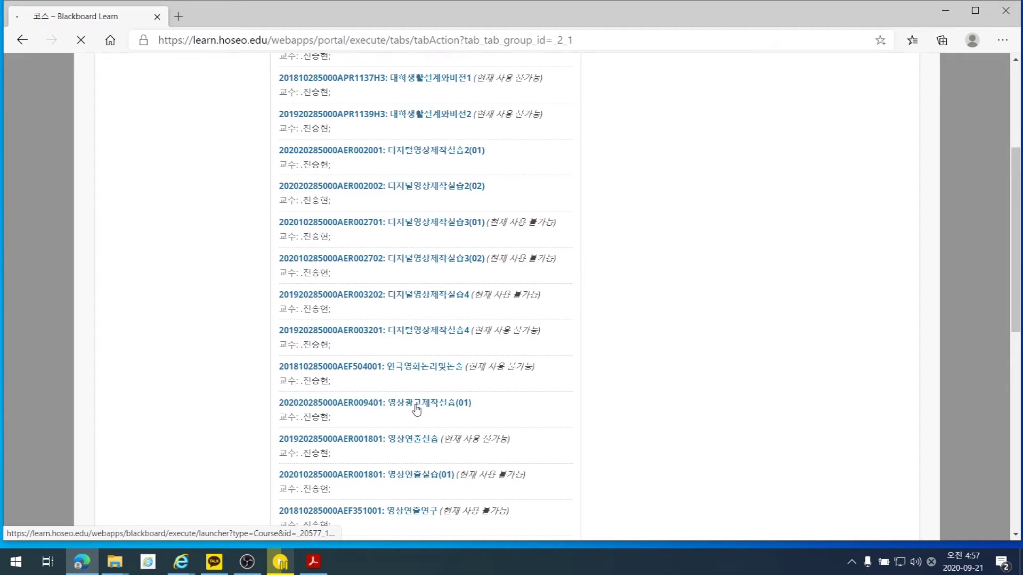
scroll(131, 371, down, 7)
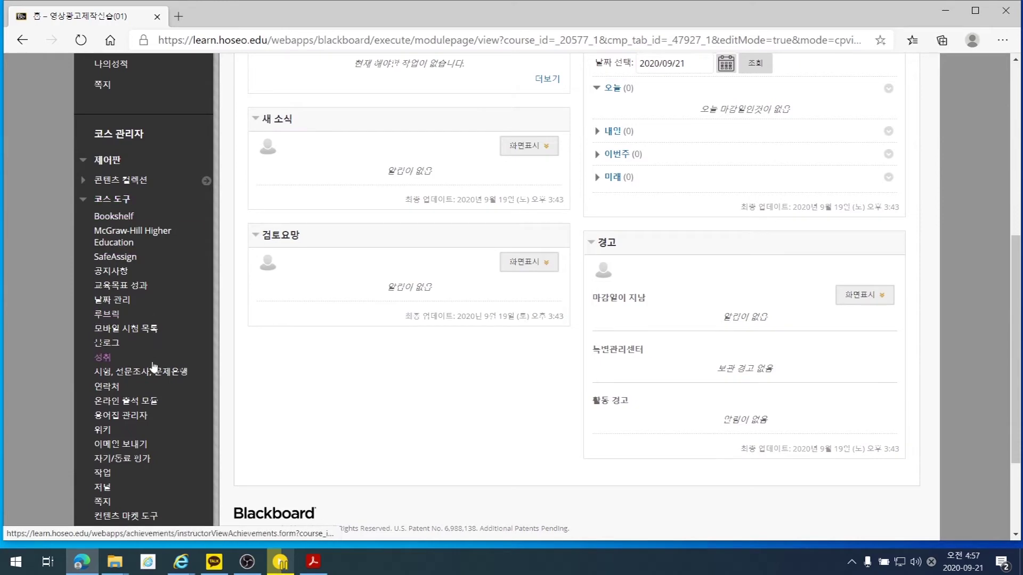
click(141, 378)
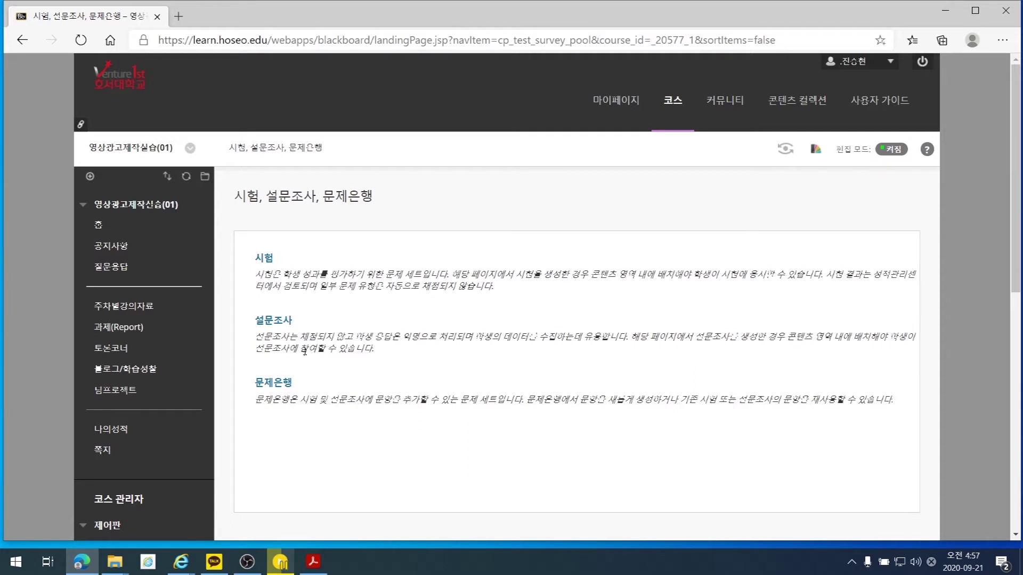
click(273, 383)
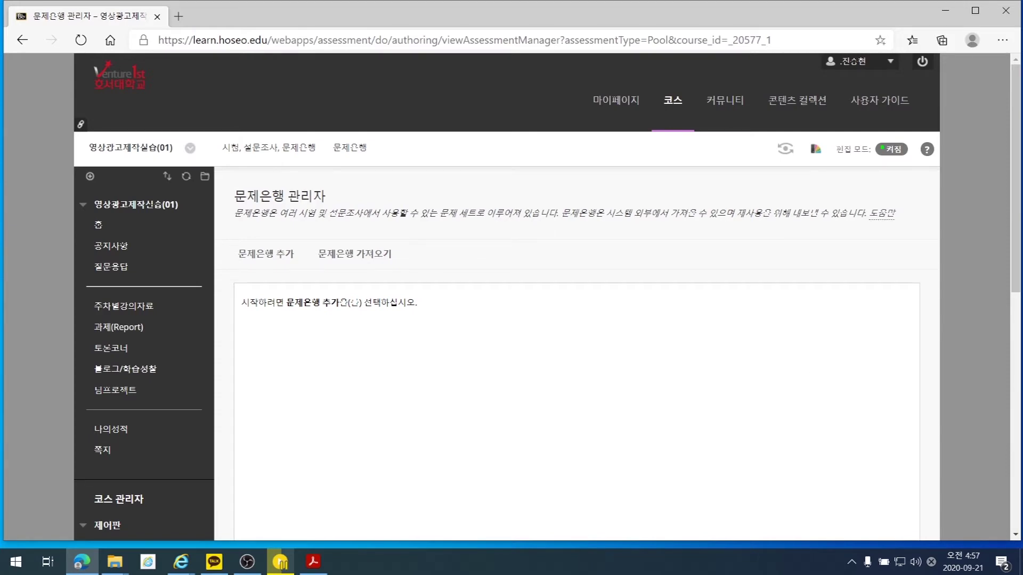
Switch to the Blackboard exam manual in Adobe Acrobat Reader and examine the page 랜덤시험 문제 출제하기
key(alt+Tab)
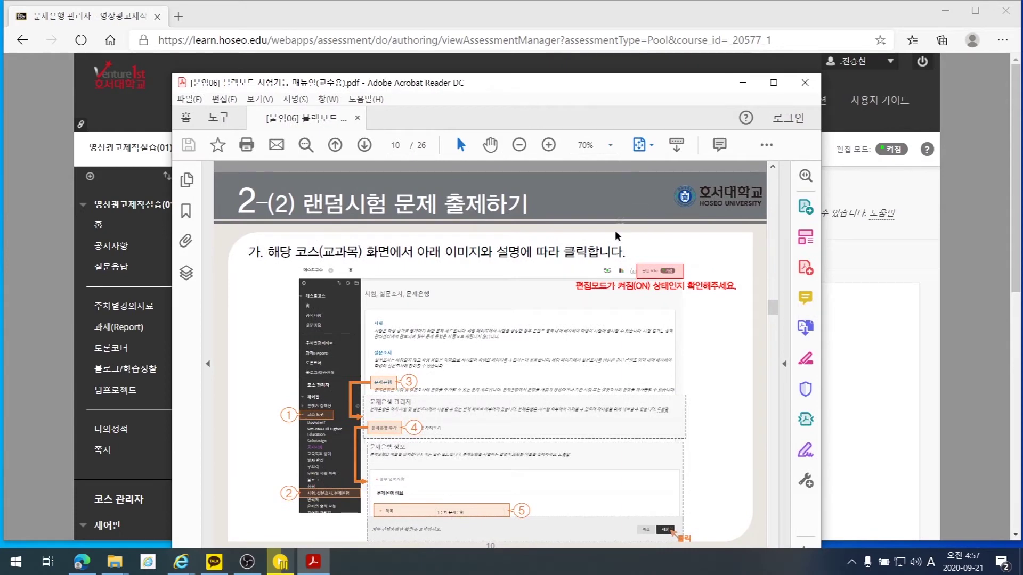
scroll(573, 319, down, 1)
scroll(574, 319, up, 1)
click(774, 83)
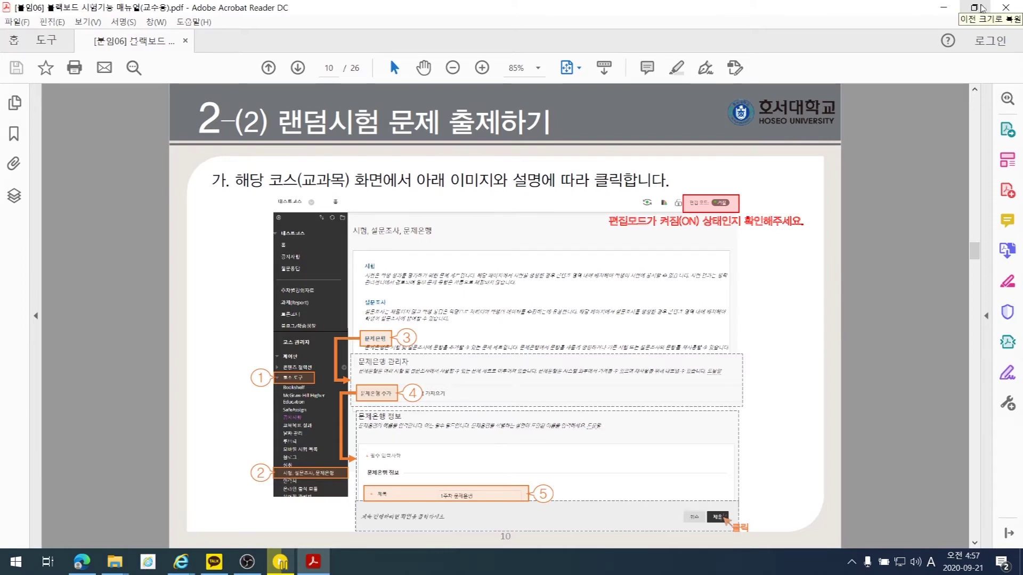
click(974, 7)
drag(696, 84, 1022, 121)
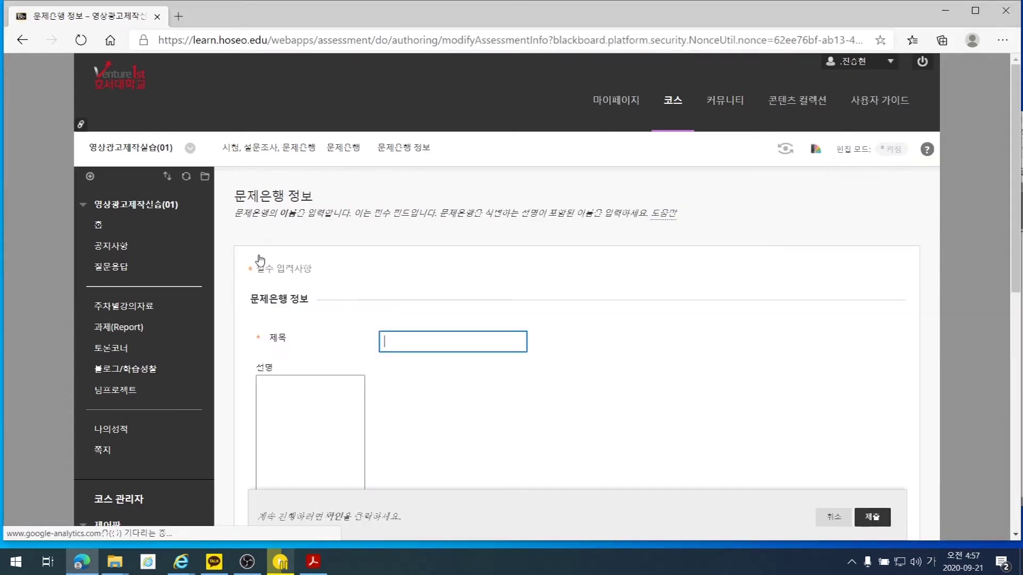
Title the new question pool 광고영상제작실습 6주차, leave its description and instructions empty, and submit it
click(426, 343)
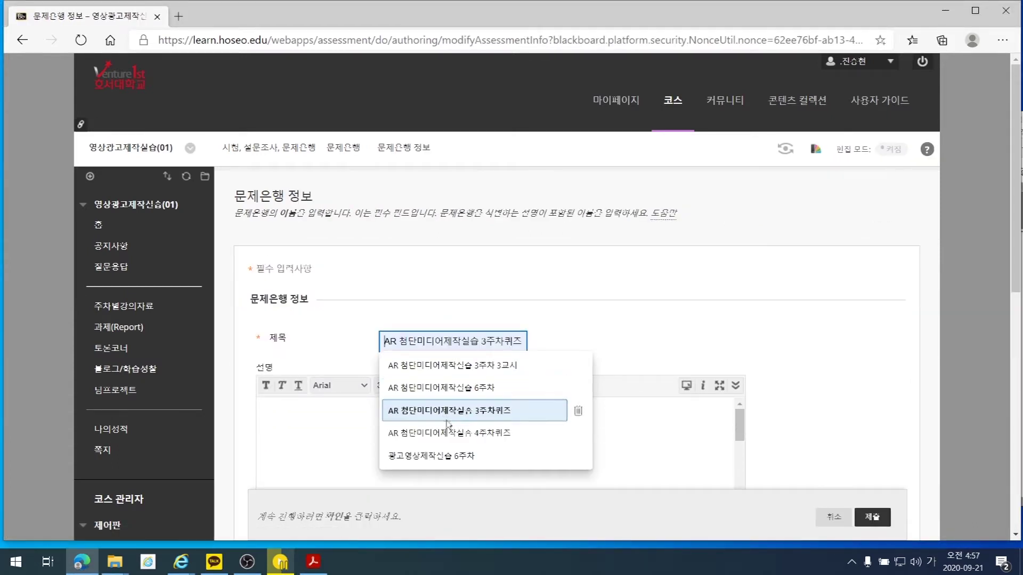
click(577, 455)
click(619, 335)
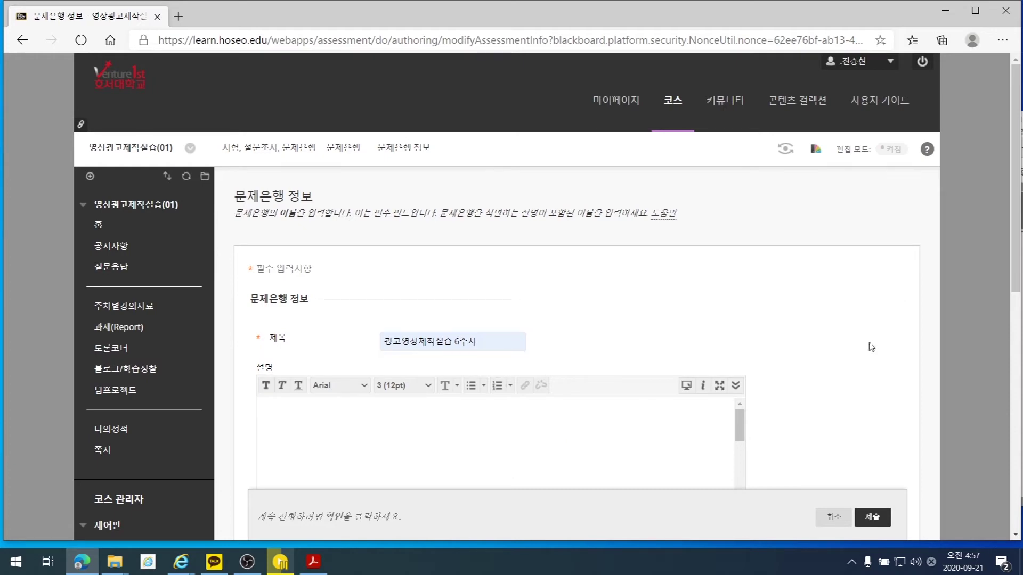
scroll(853, 347, down, 4)
click(429, 222)
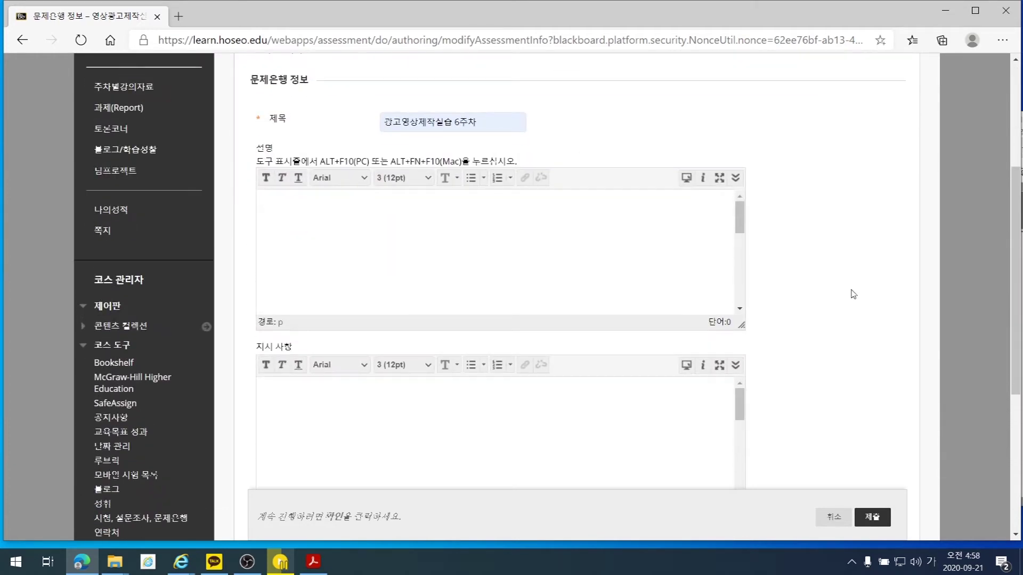
scroll(853, 294, down, 4)
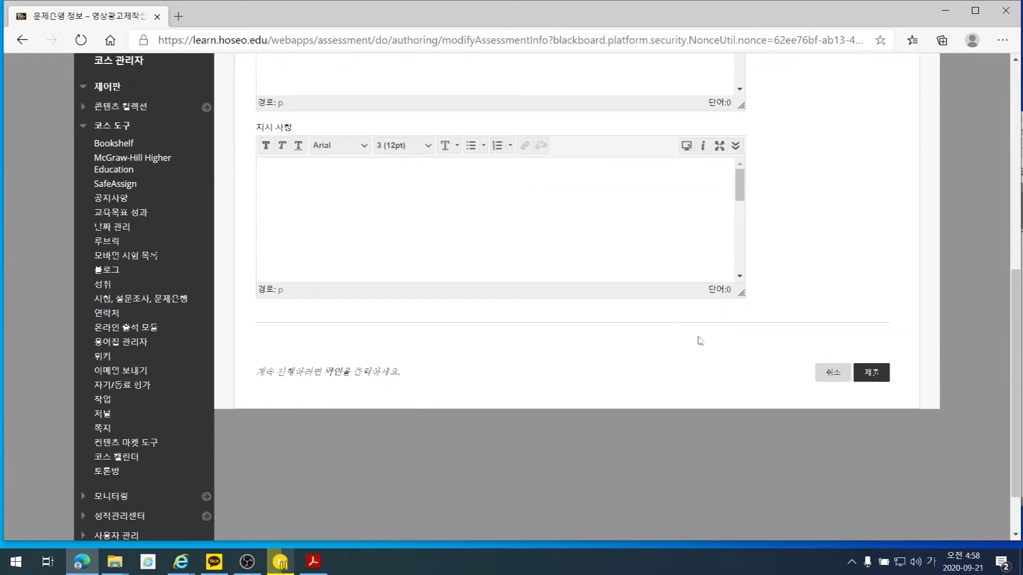
click(868, 373)
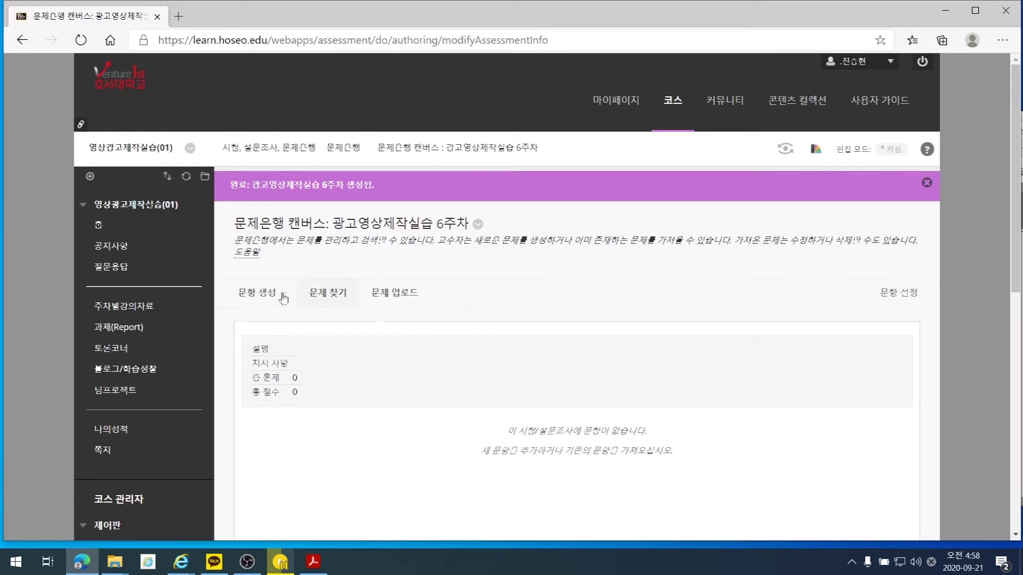
Add a fill-in-the-blank question (빈칸 채우기) to the pool and title it 영상광고문제 2
click(254, 295)
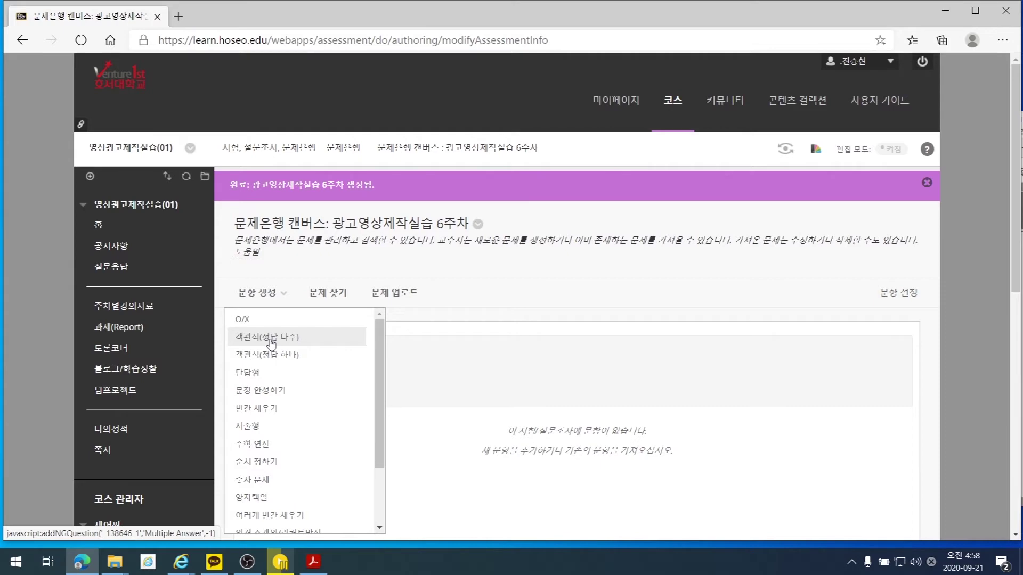
click(257, 409)
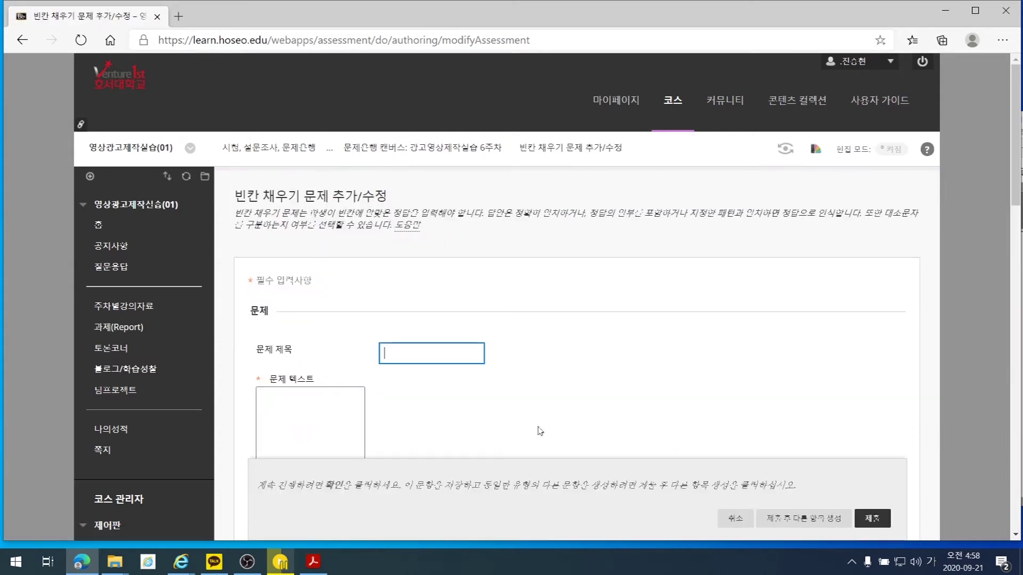
scroll(540, 431, down, 3)
click(399, 207)
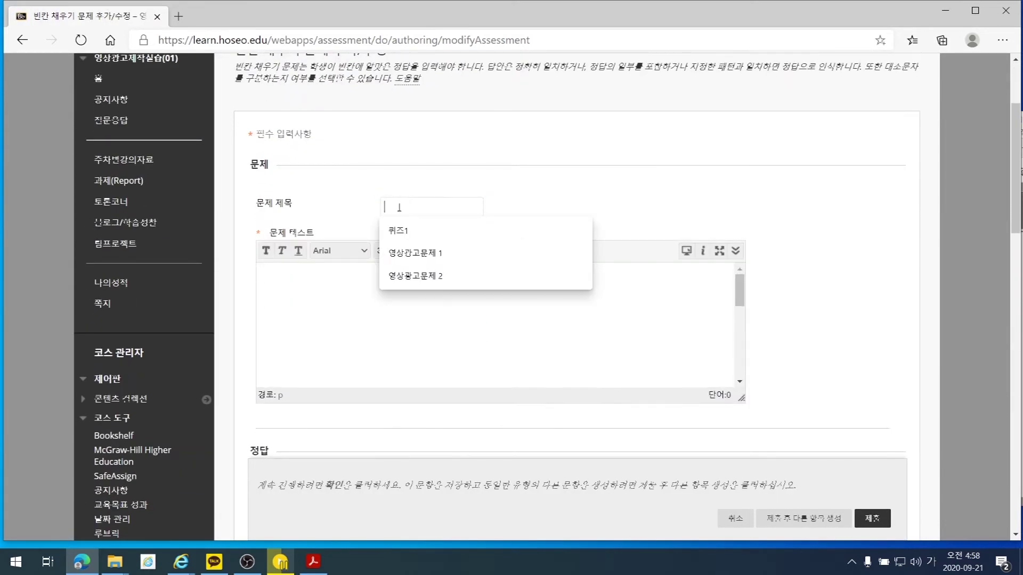
click(425, 283)
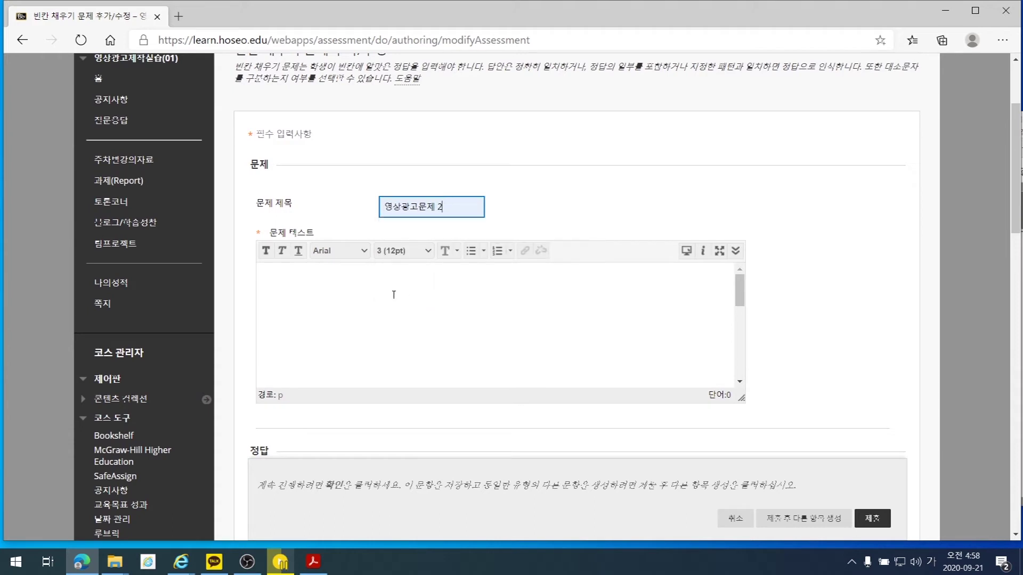
click(340, 288)
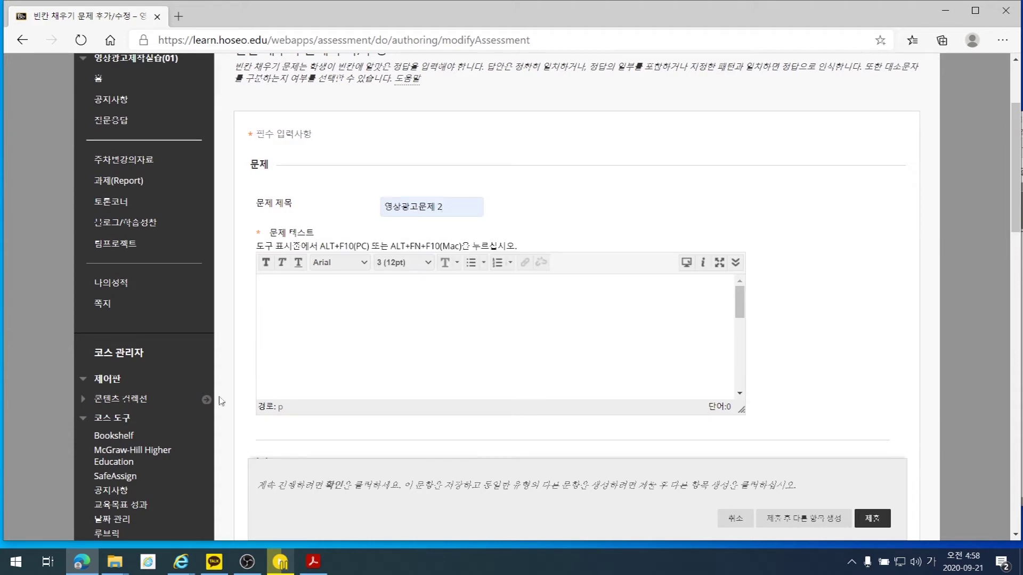
Switch to the PowerPoint lecture slides on desktop 4 and copy the sentence 서브헤드는 헤드라인보다 세부적인 자세한 내용의 정보를 다룬다
click(47, 561)
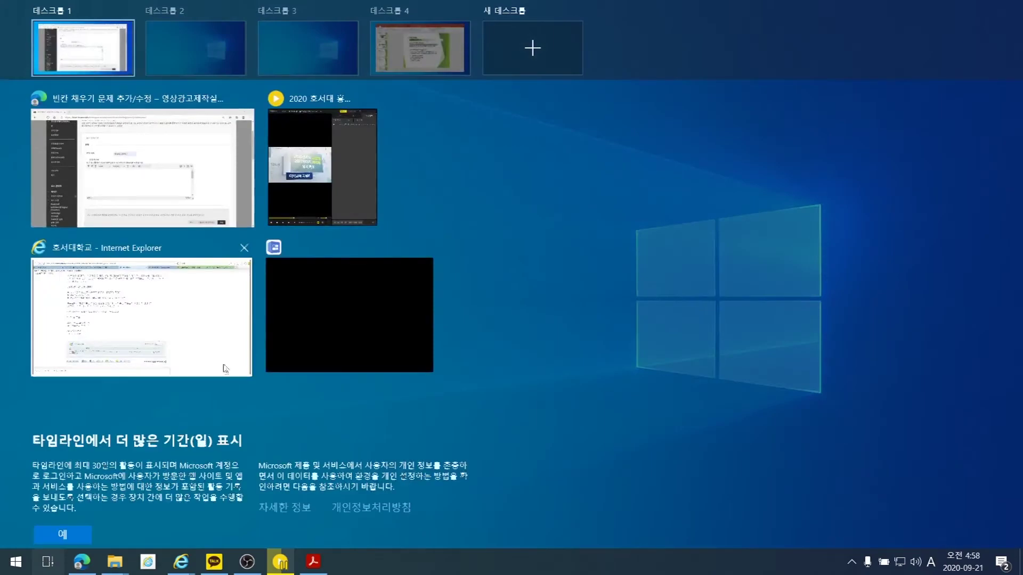
click(421, 48)
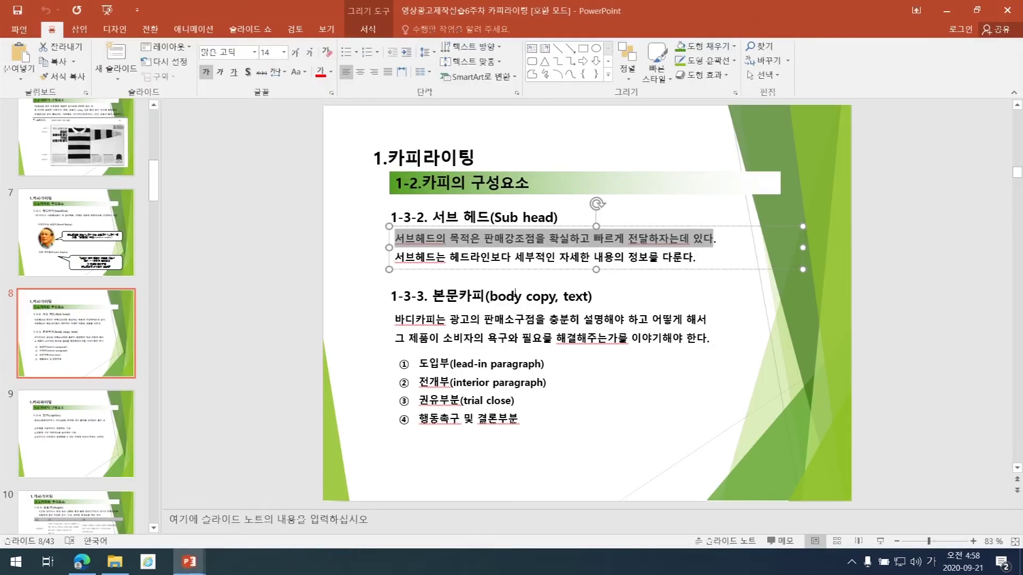
click(552, 399)
click(452, 323)
click(479, 326)
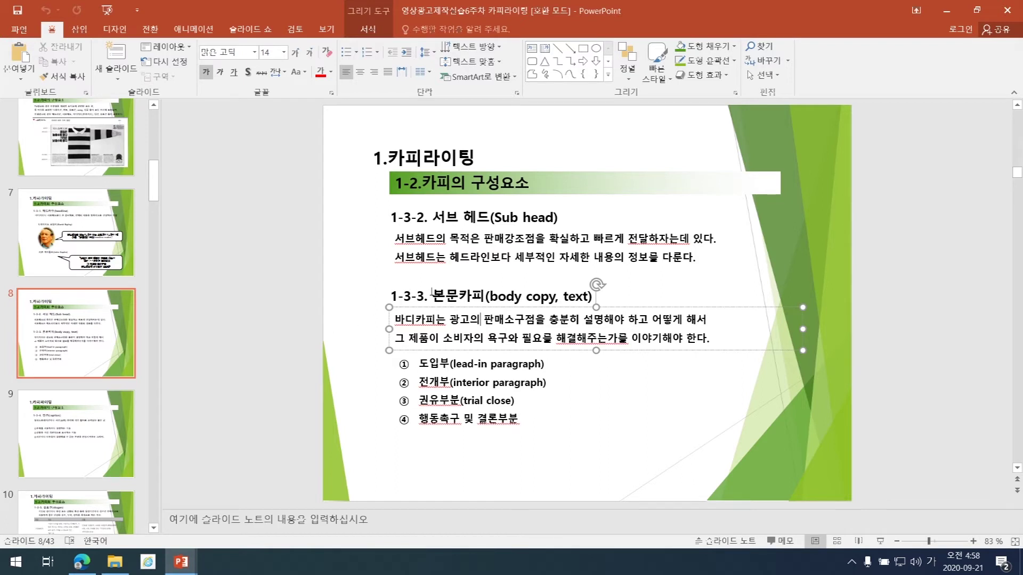
click(447, 260)
drag(395, 256, 699, 258)
key(ctrl+c)
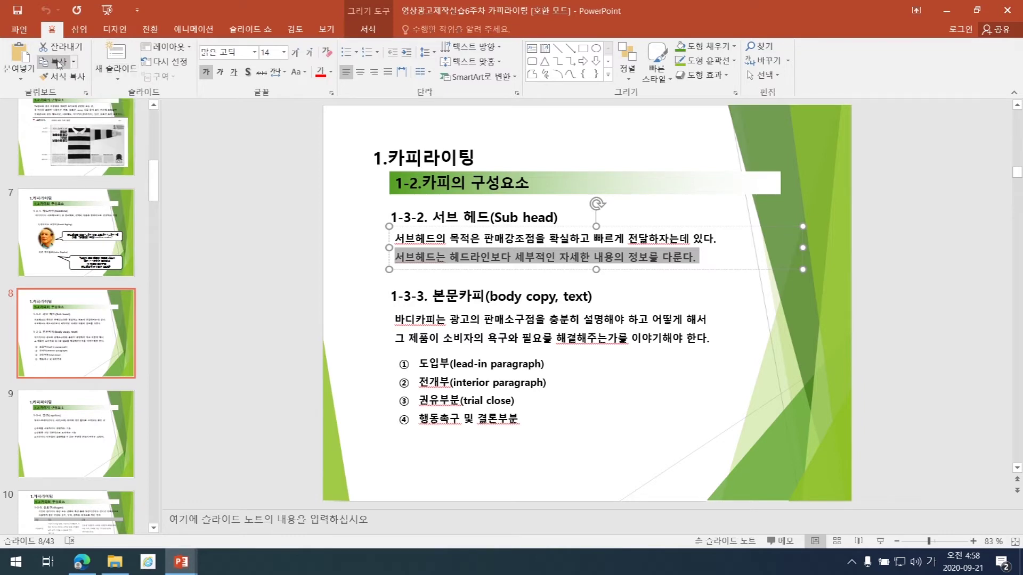
Return to the Blackboard question form, paste the copied sentence as the question text, and replace 내용 with an empty pair of parentheses
click(48, 561)
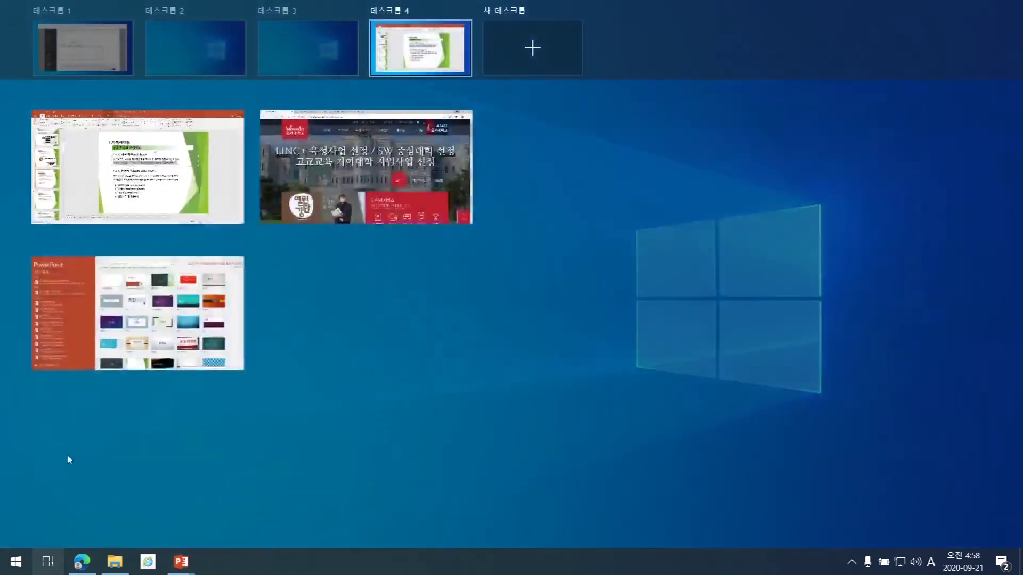
click(83, 48)
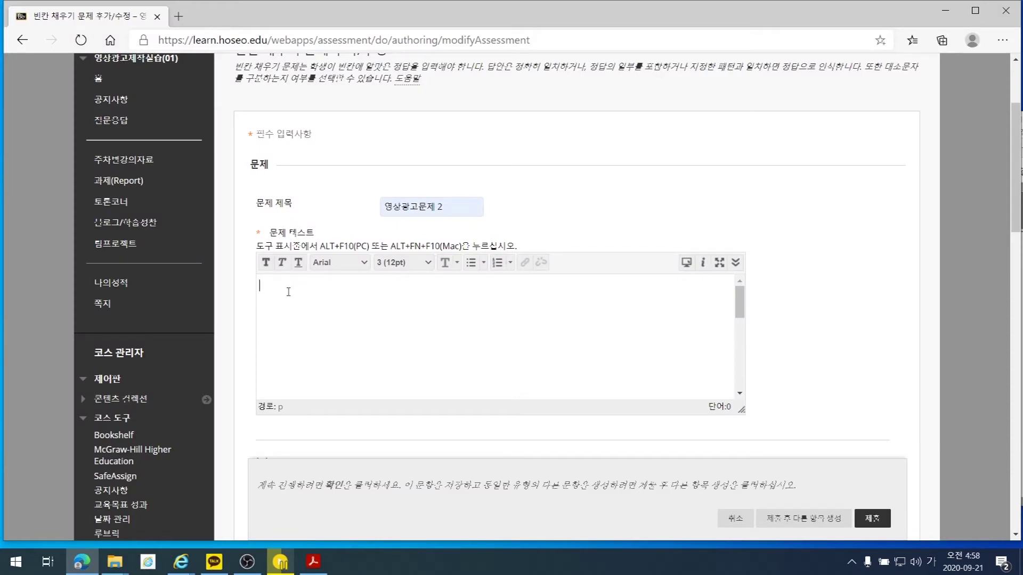
key(ctrl+v)
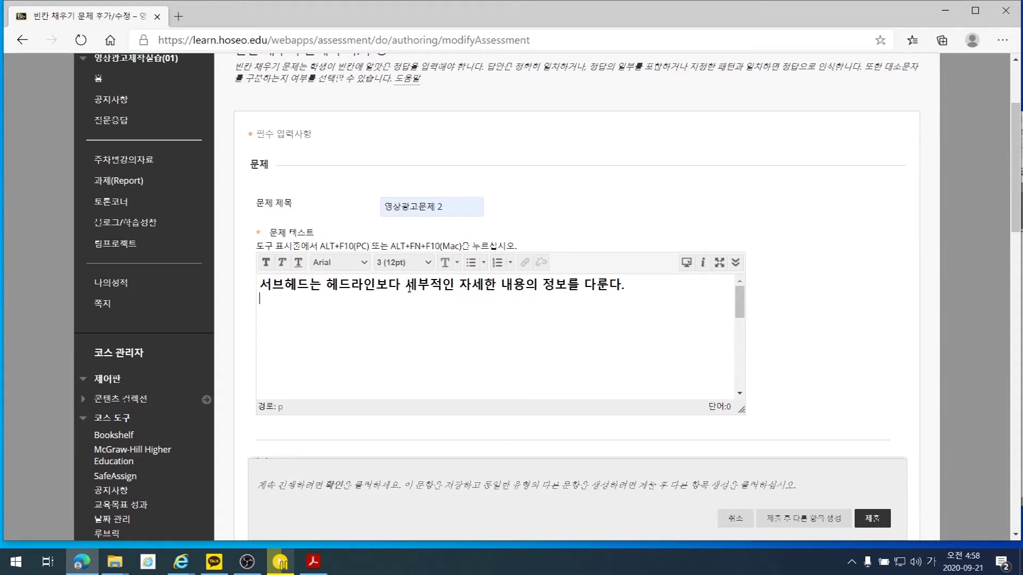
drag(501, 287, 521, 290)
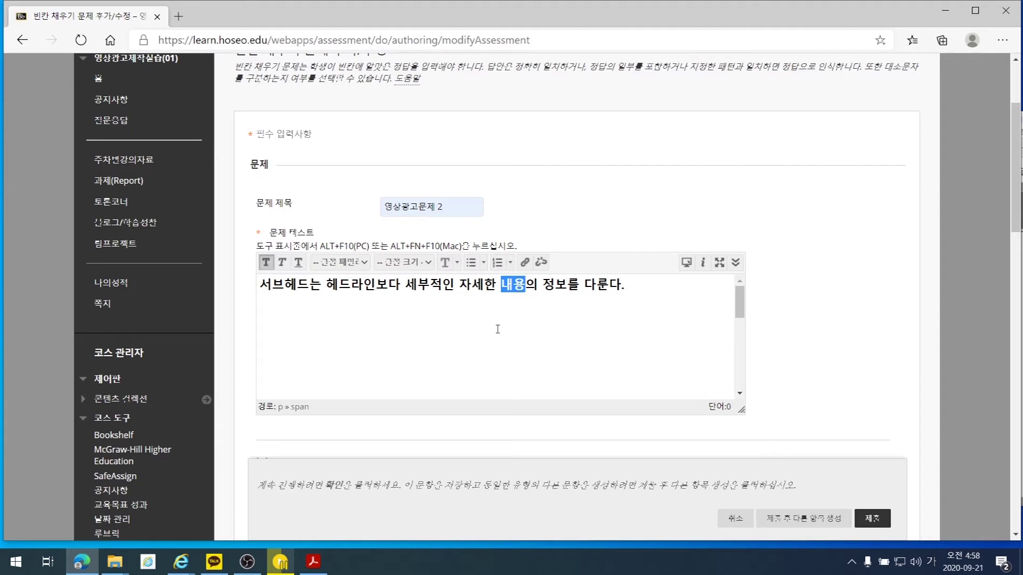
text((     )
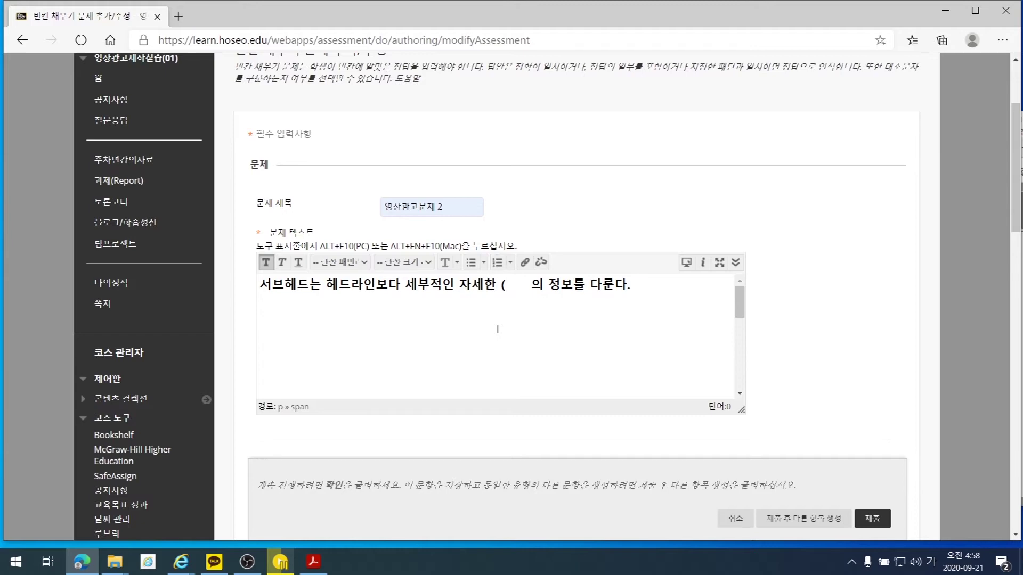
text())
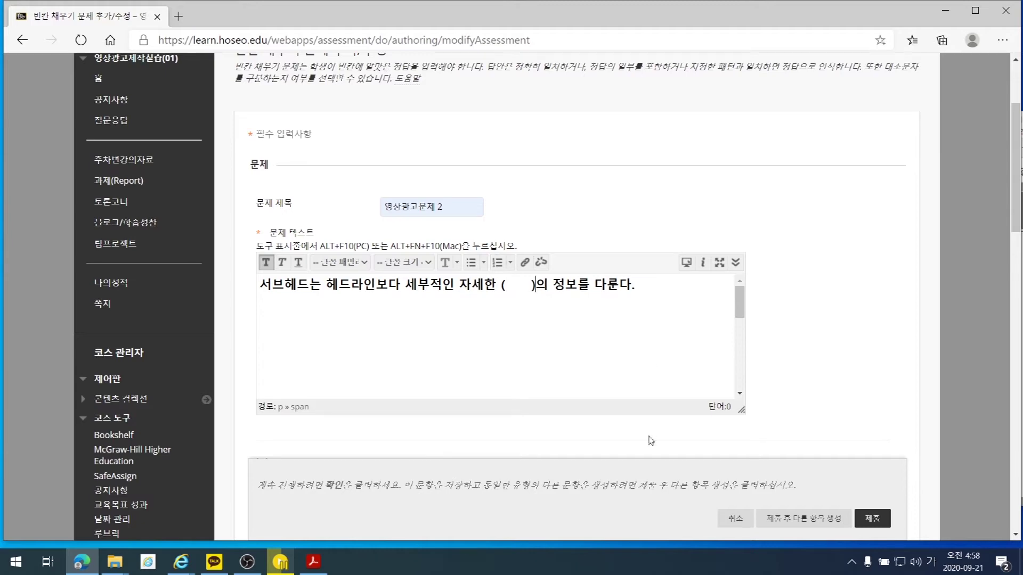
Enter 내용 as the question's single exact-match answer (답 1)
scroll(651, 440, down, 7)
click(383, 210)
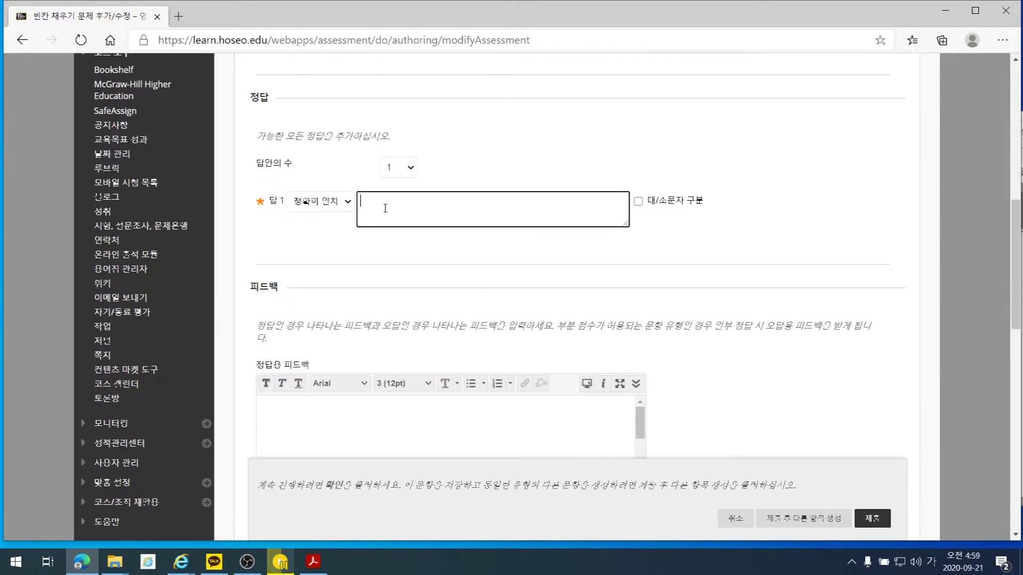
scroll(630, 453, up, 6)
scroll(630, 453, down, 3)
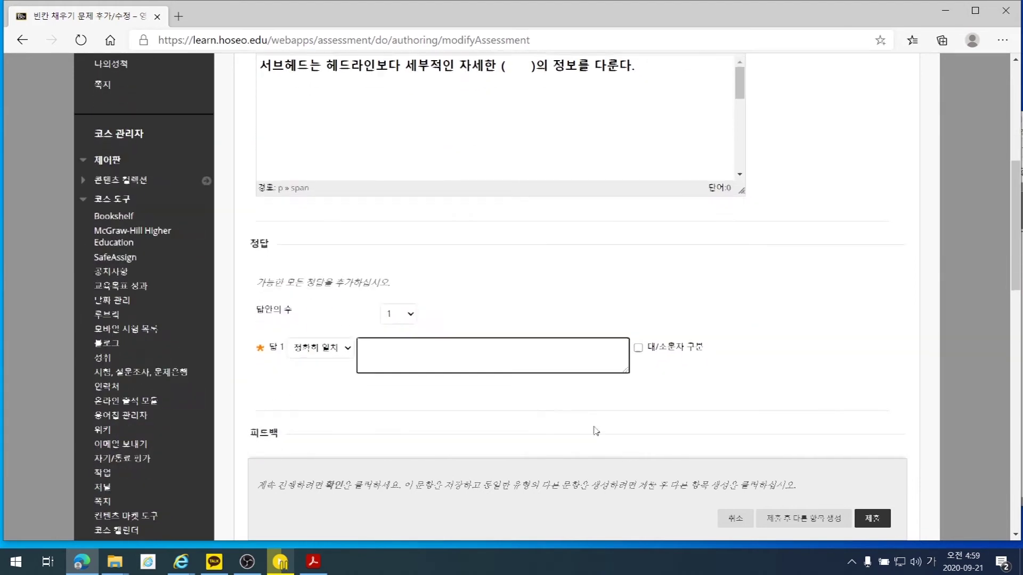
text(내요)
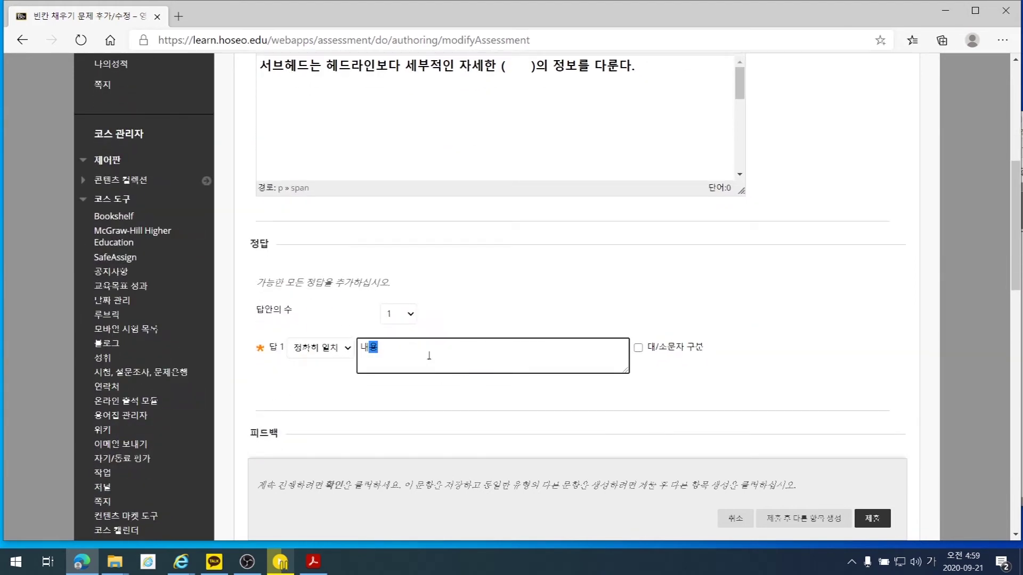
drag(608, 273, 648, 311)
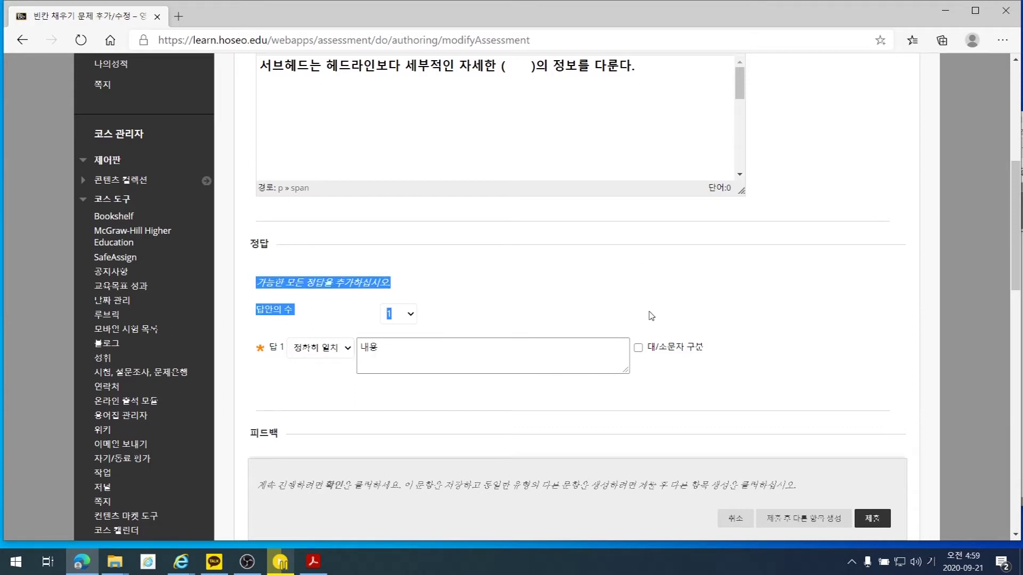
click(790, 263)
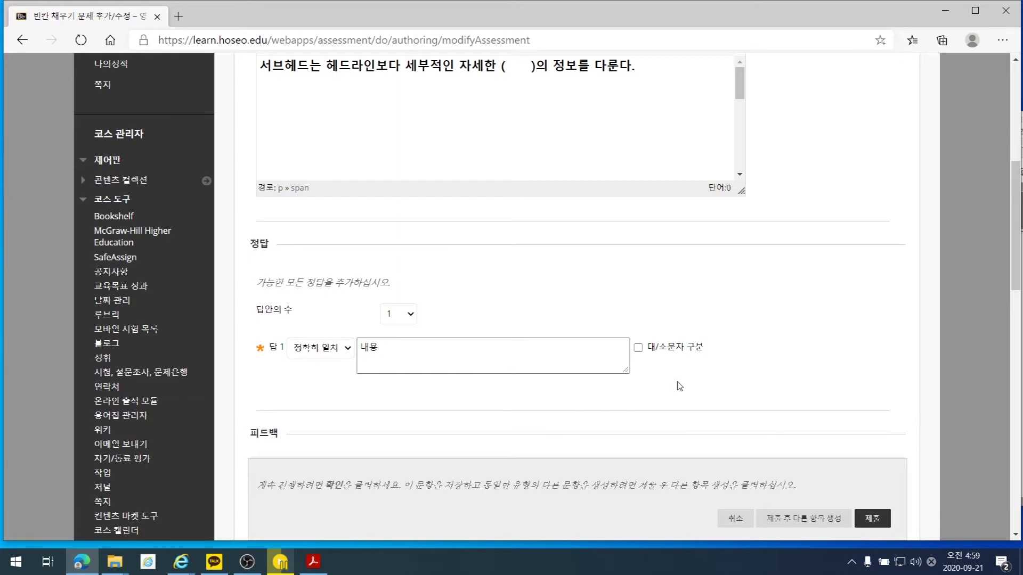
Tag the question with the difficulty level (난이도) 중, leave the feedback fields empty, and submit the question
scroll(679, 386, down, 3)
scroll(681, 385, down, 1)
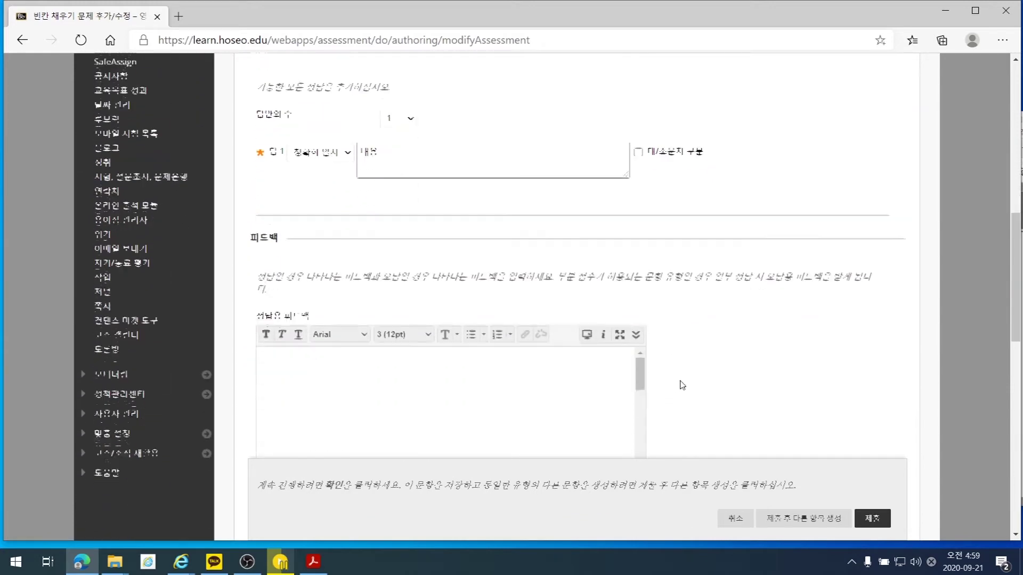
scroll(366, 345, down, 3)
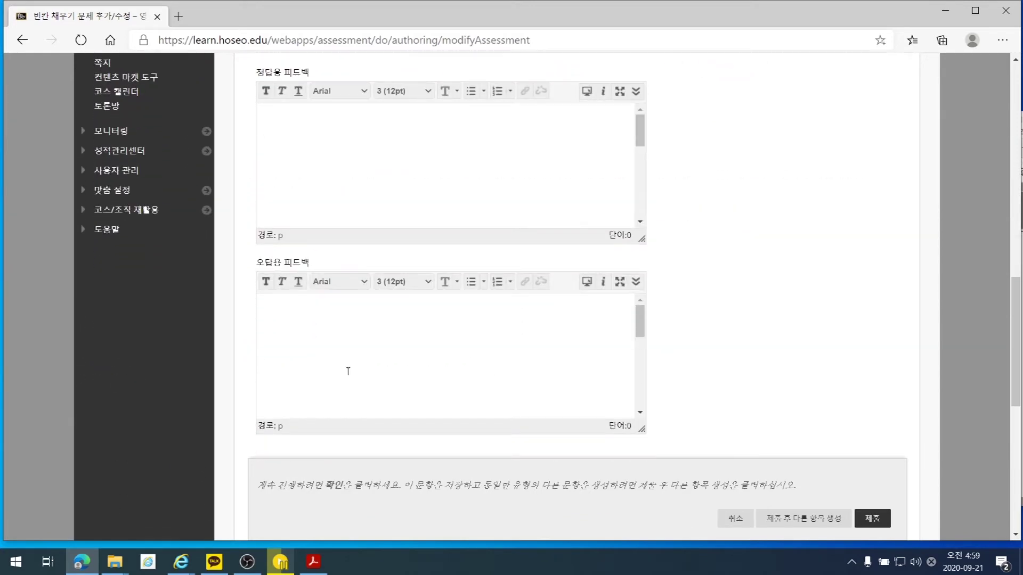
scroll(751, 334, down, 5)
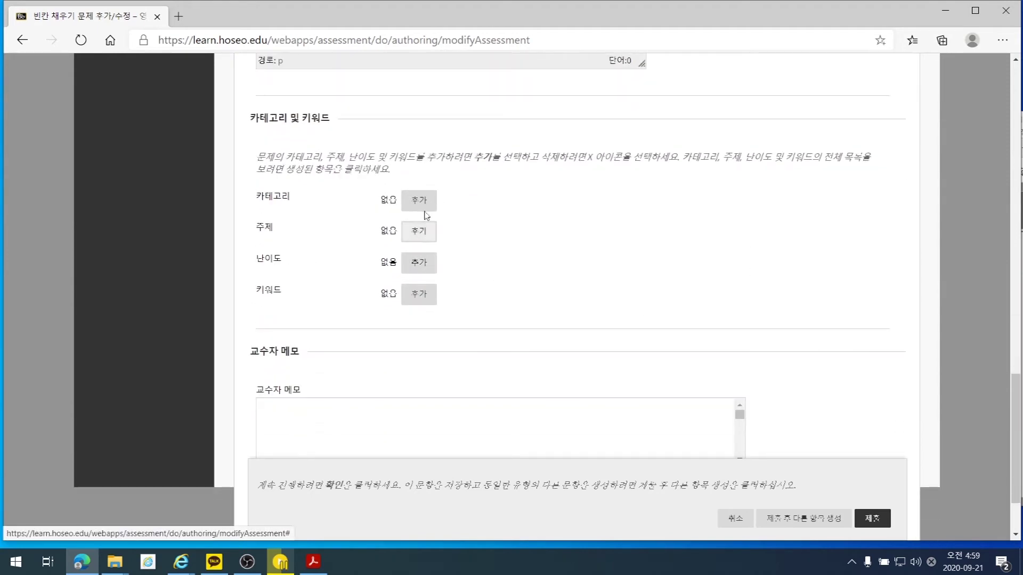
click(419, 264)
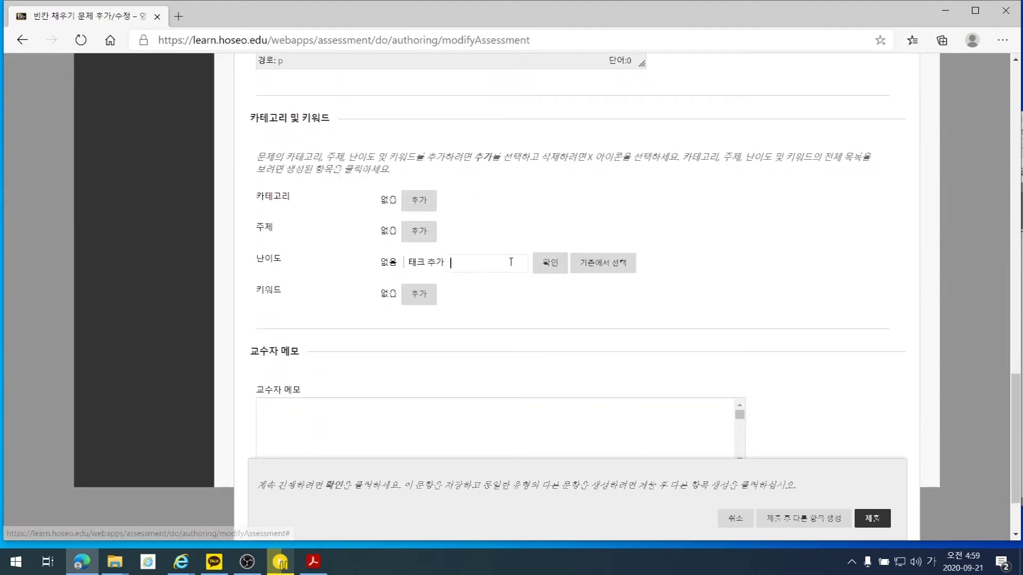
text(중)
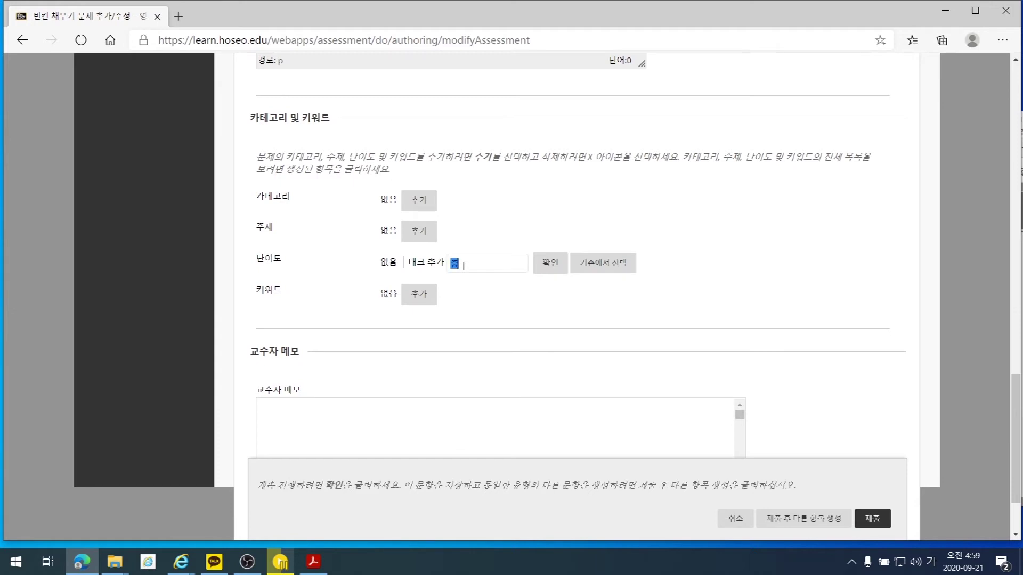
click(599, 269)
click(579, 293)
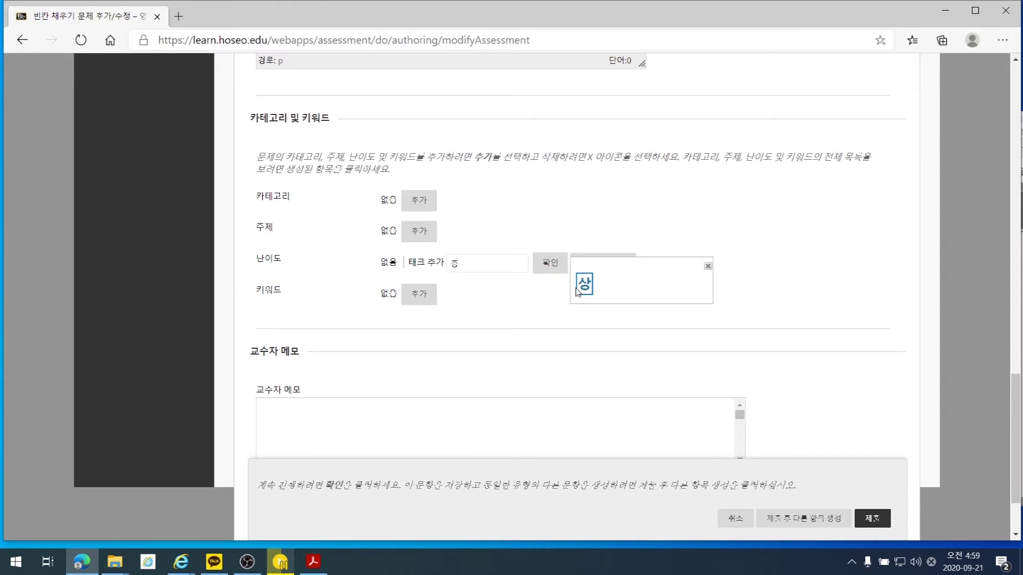
click(543, 264)
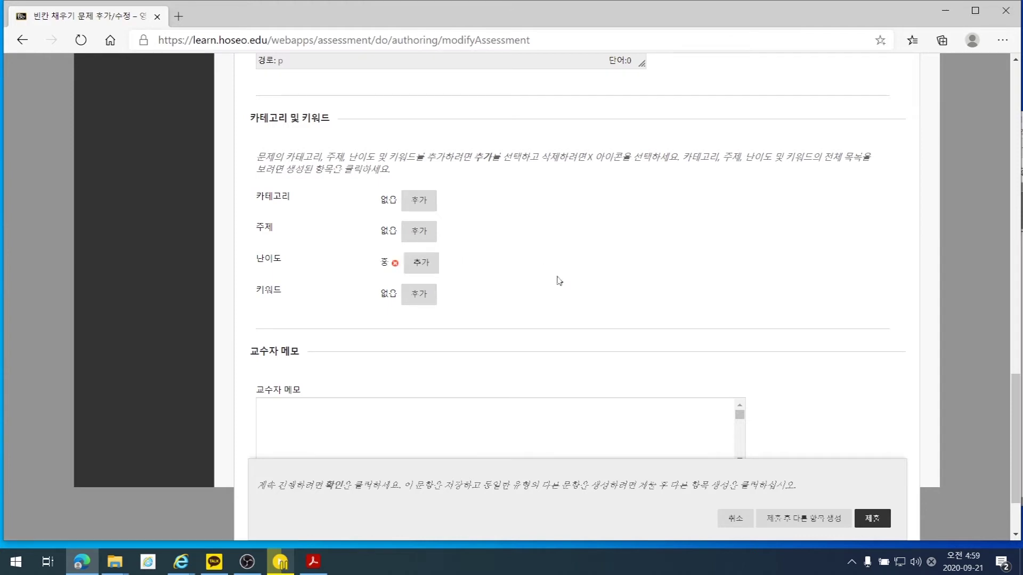
scroll(680, 369, down, 2)
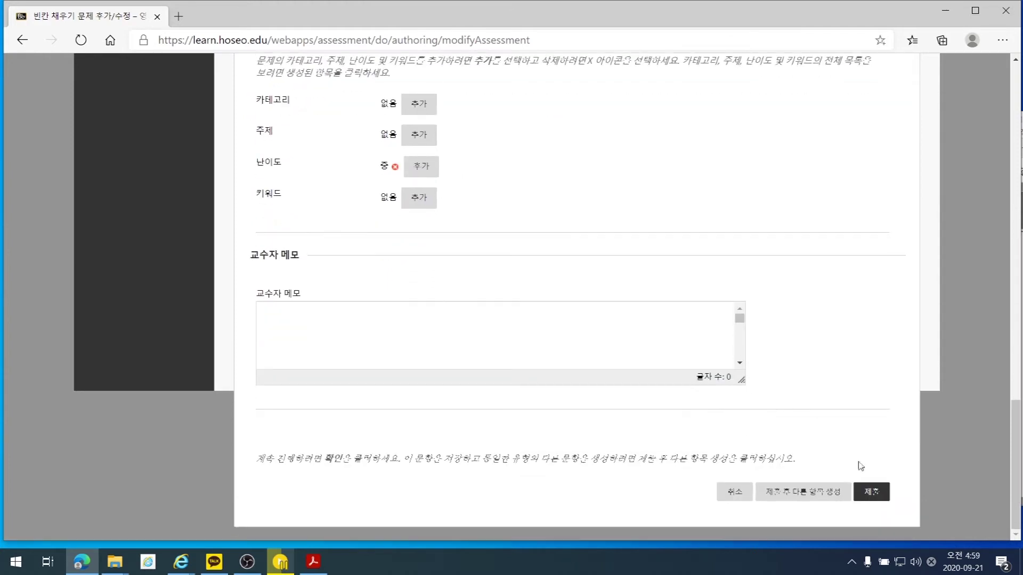
click(871, 491)
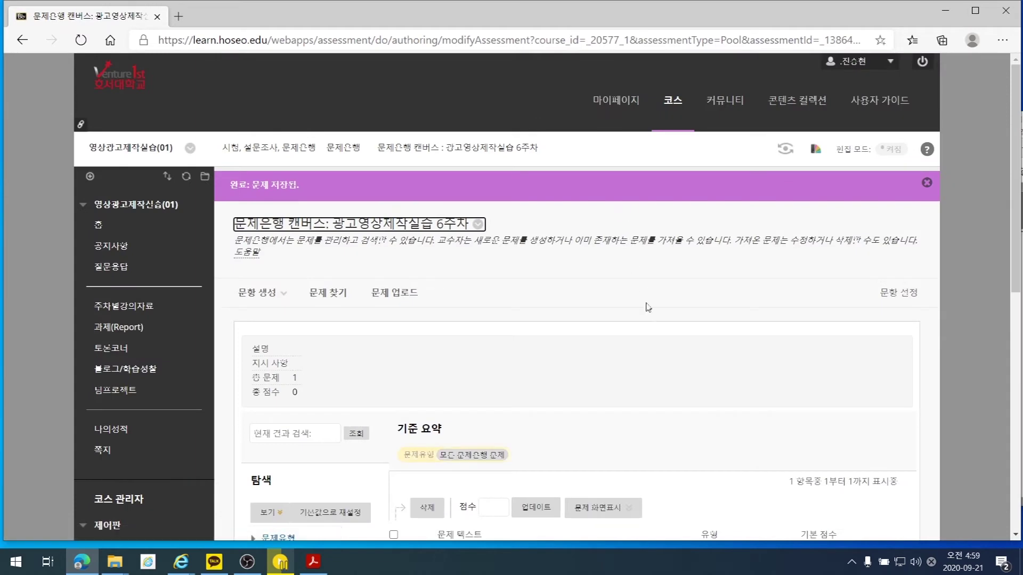
Examine the saved question in the pool and expand the question type (문제유형) and difficulty (난이도) filters
scroll(657, 304, down, 3)
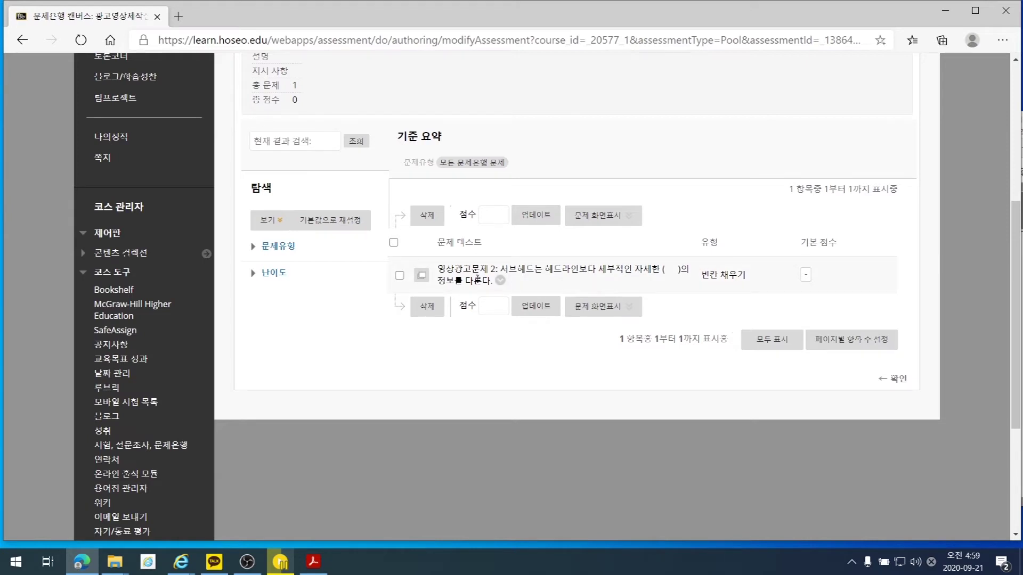
click(279, 247)
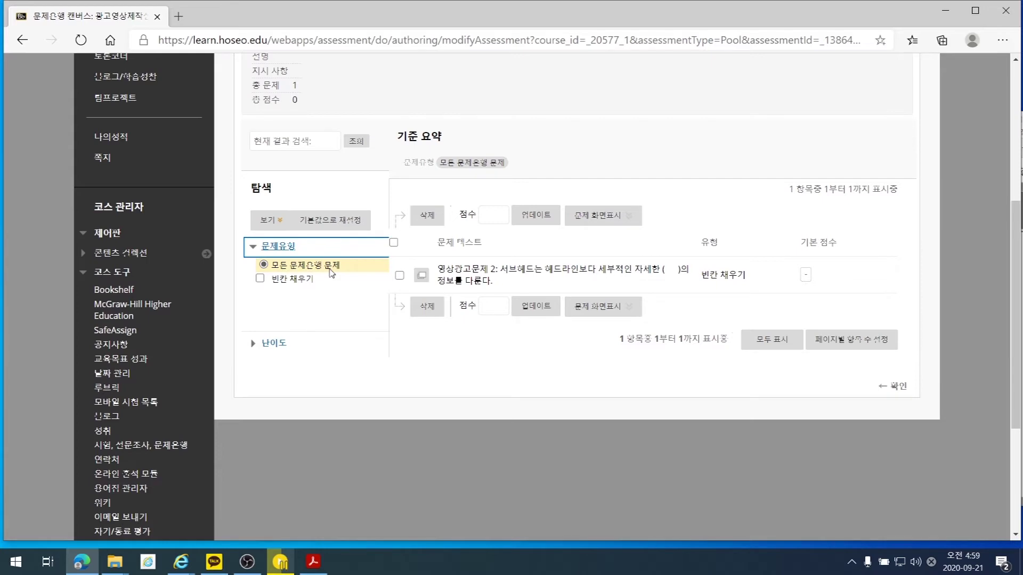
click(274, 343)
scroll(321, 342, down, 3)
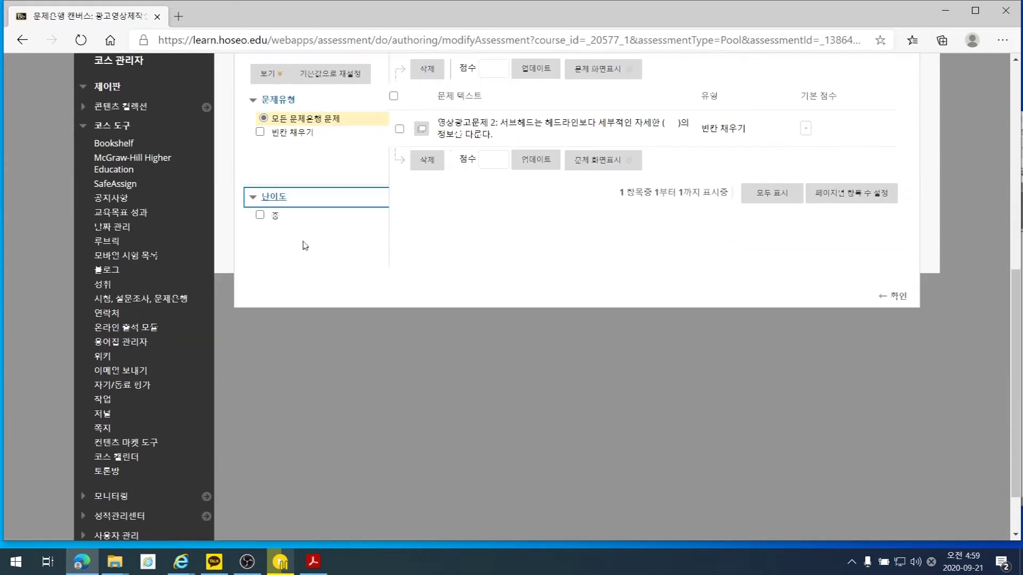
scroll(306, 256, up, 3)
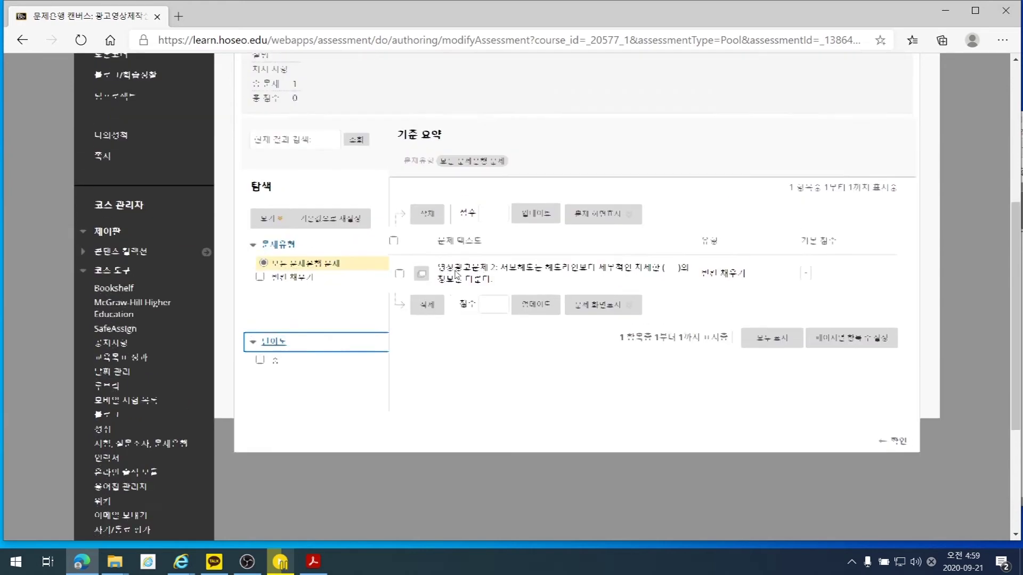
click(599, 308)
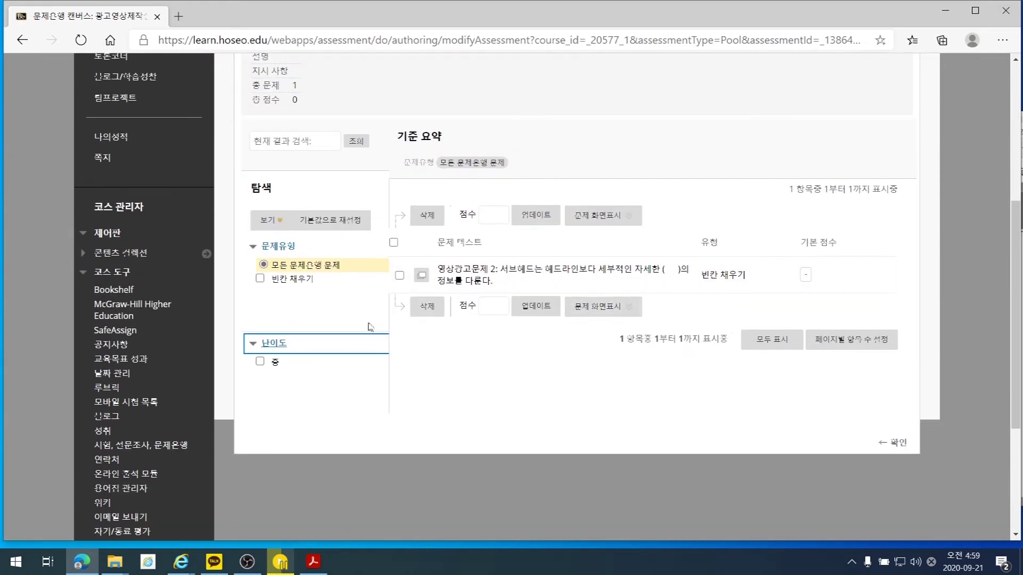
Start a new multiple-answer question (객관식(정답 다수)) in the 광고영상제작실습 6주차 question pool
scroll(347, 320, up, 6)
click(244, 292)
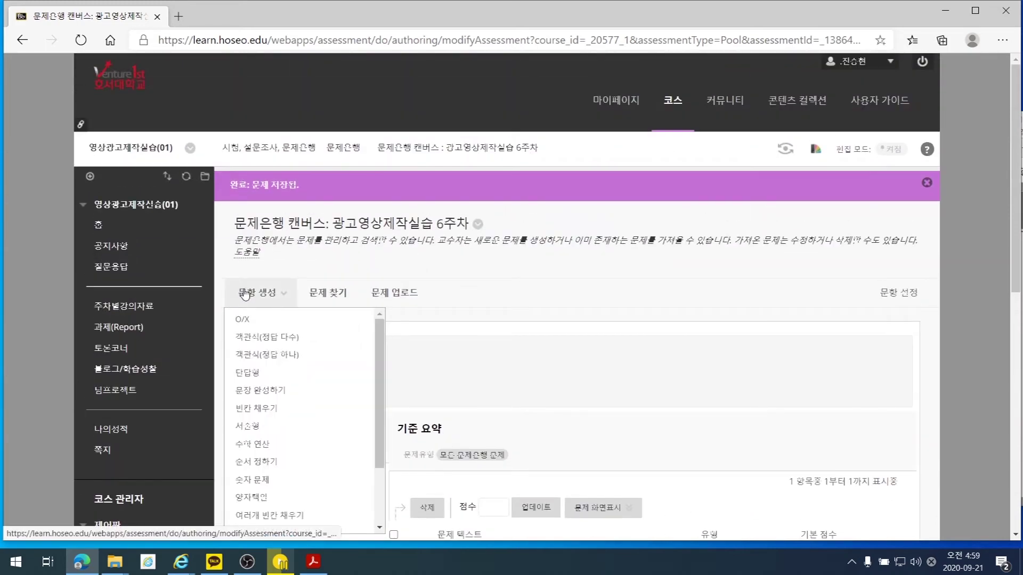
scroll(266, 303, down, 1)
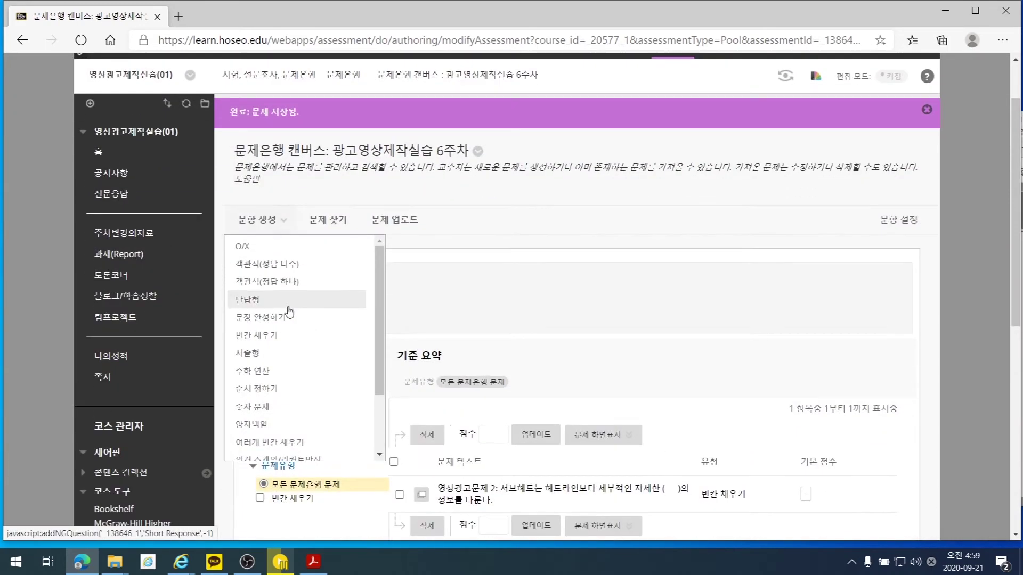
click(255, 265)
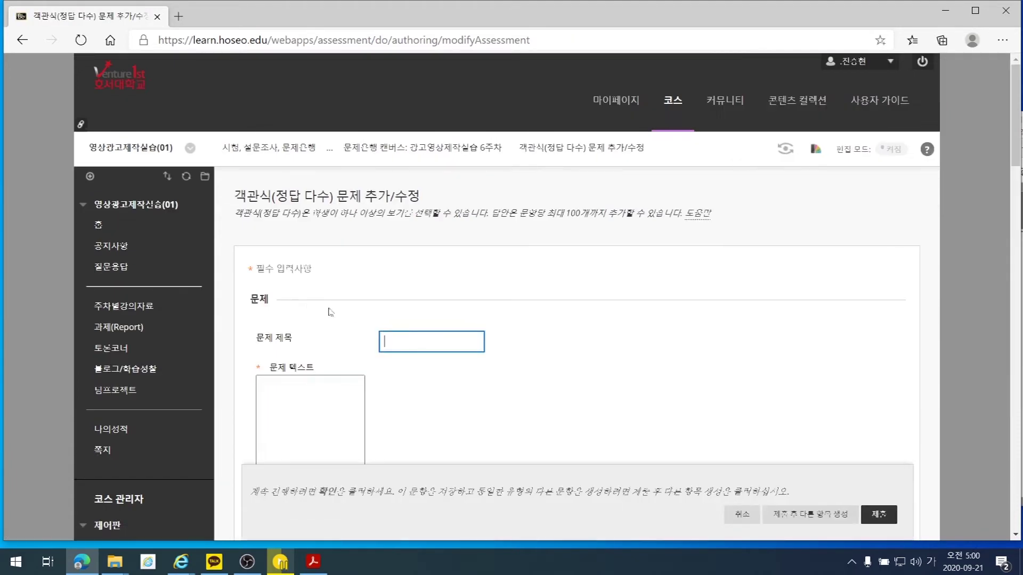
Set the question title (문제 제목) to the existing suggestion 영상광고문제 2
scroll(416, 331, down, 3)
click(403, 118)
click(826, 215)
scroll(824, 217, down, 2)
scroll(545, 252, up, 3)
scroll(544, 252, down, 4)
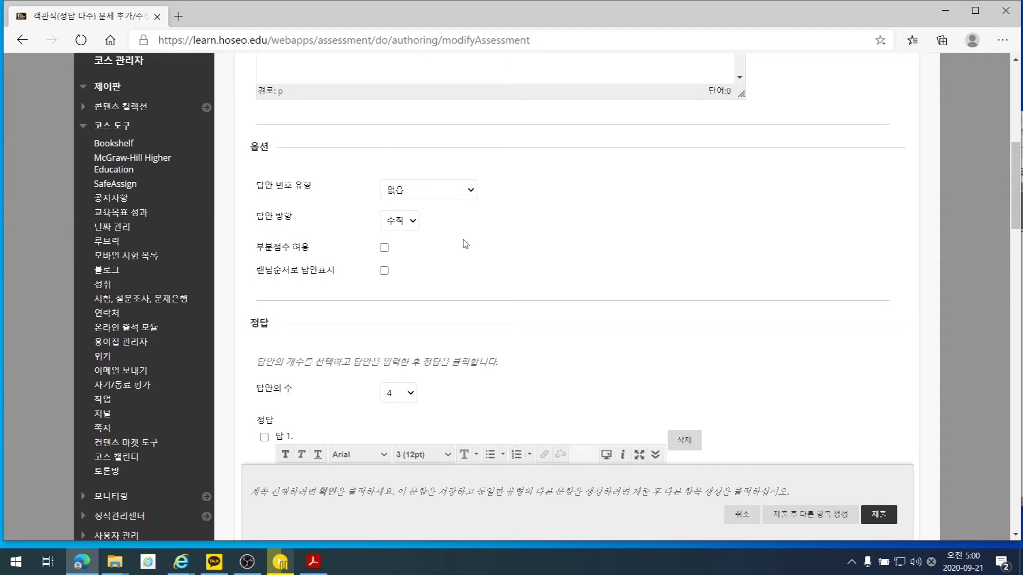
scroll(465, 244, up, 3)
click(406, 123)
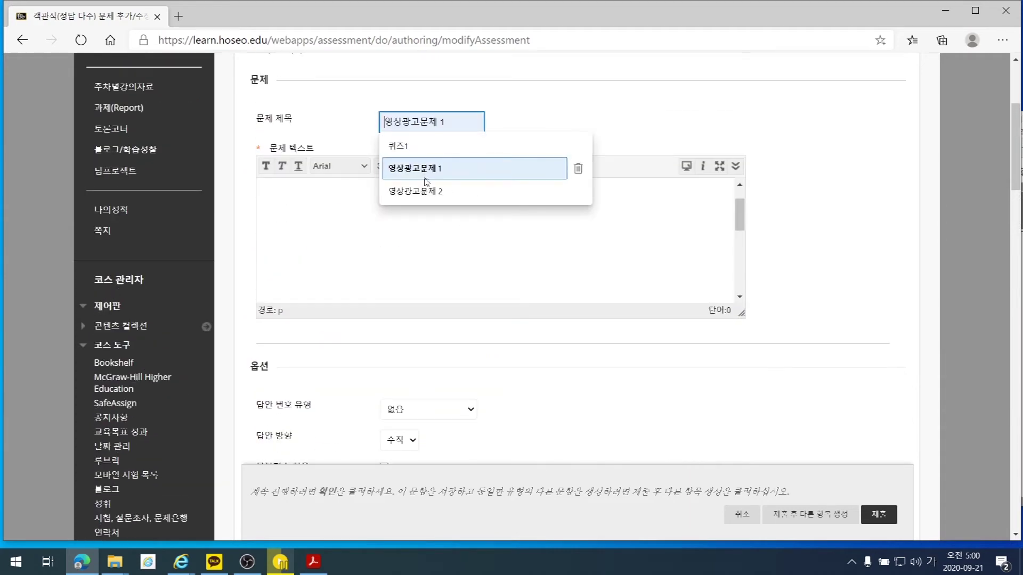
click(421, 191)
Switch to the PowerPoint deck, copy the two-line 본문카피 description on slide 8, and return to the Blackboard question form
click(333, 198)
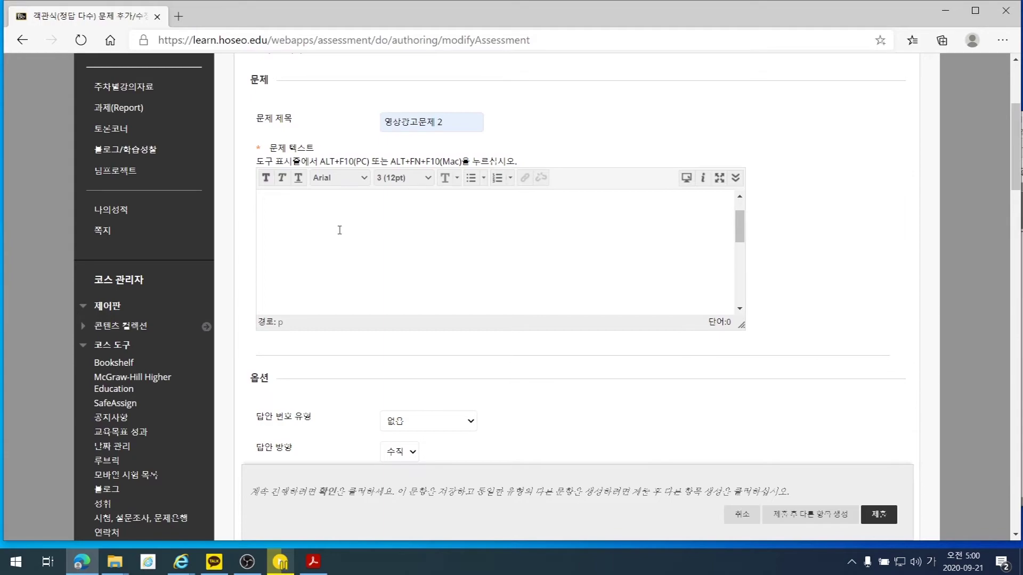
click(47, 562)
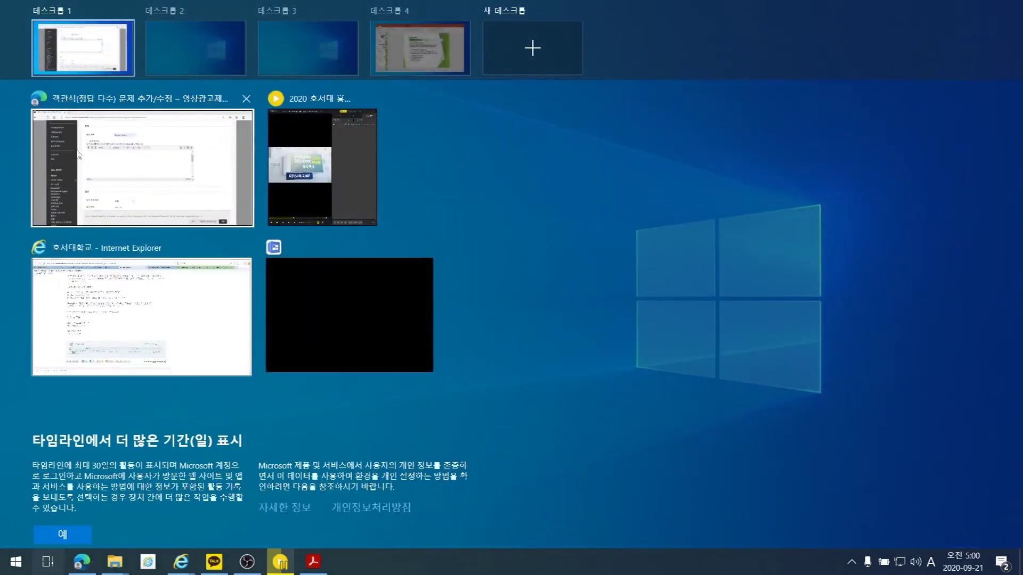
click(421, 48)
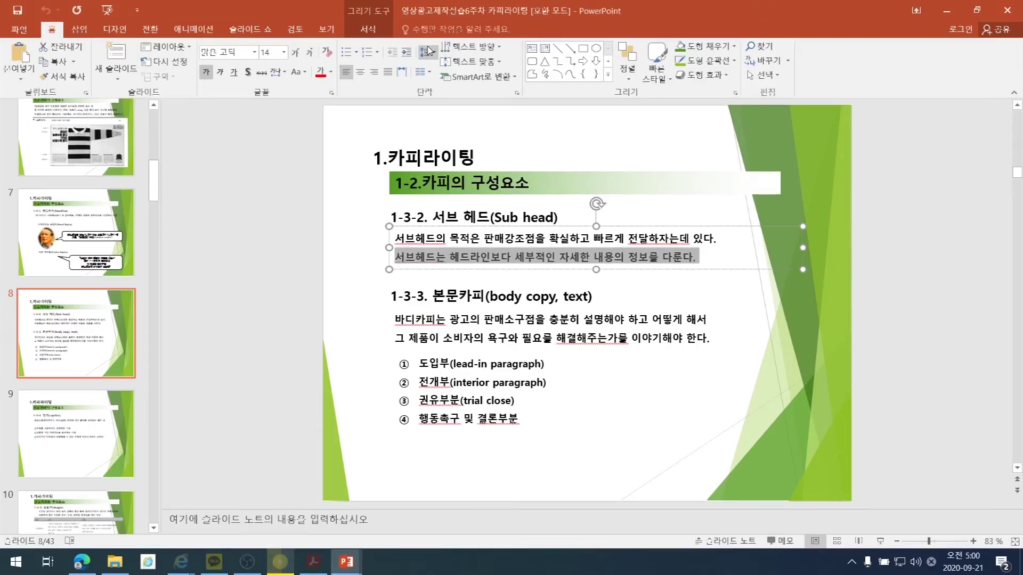
click(472, 340)
drag(708, 341, 408, 329)
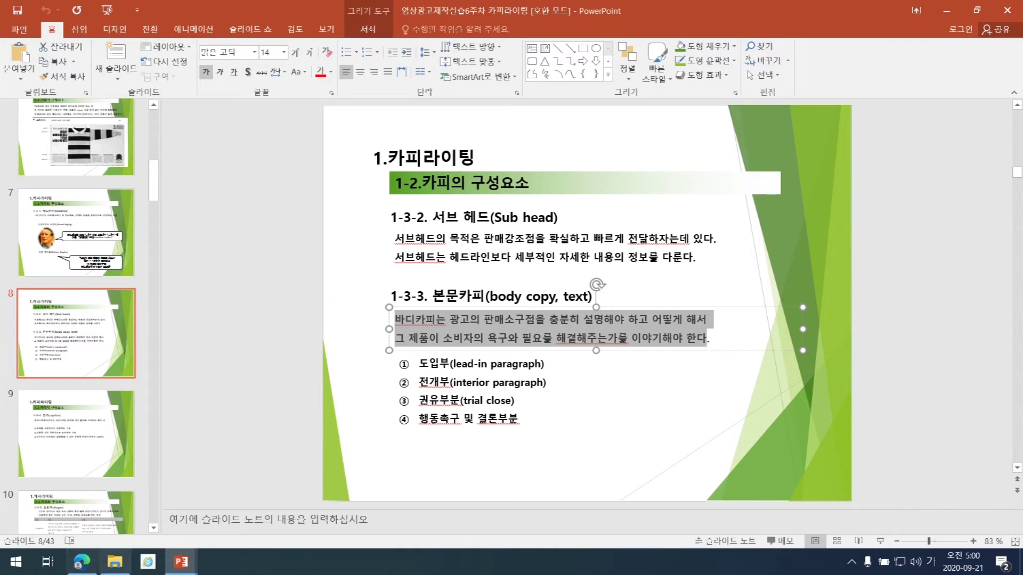
click(49, 564)
click(79, 42)
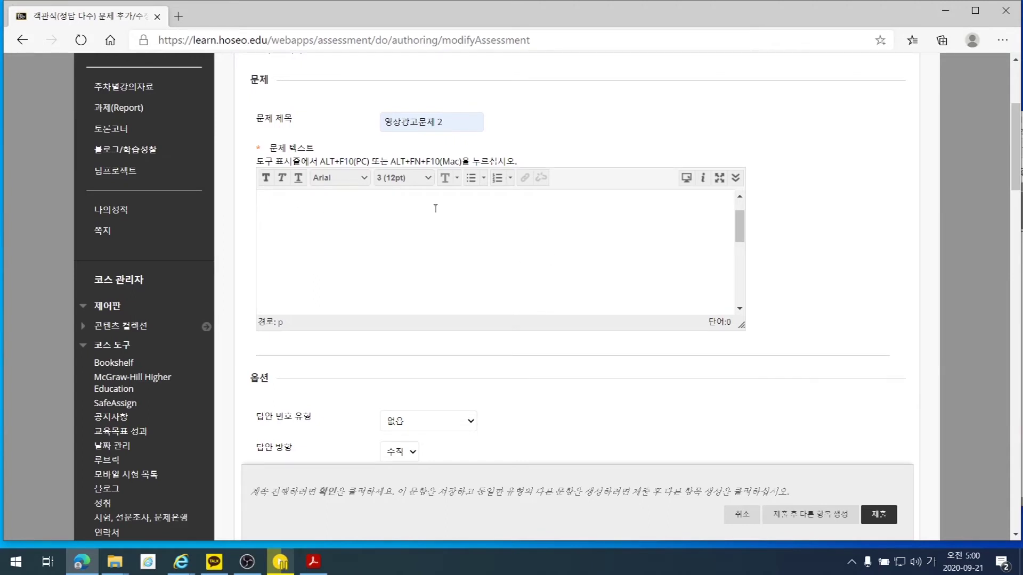
Turn on bold in the question text editor and paste the copied 바디카피 description at its beginning
click(266, 176)
click(272, 212)
drag(739, 235, 738, 220)
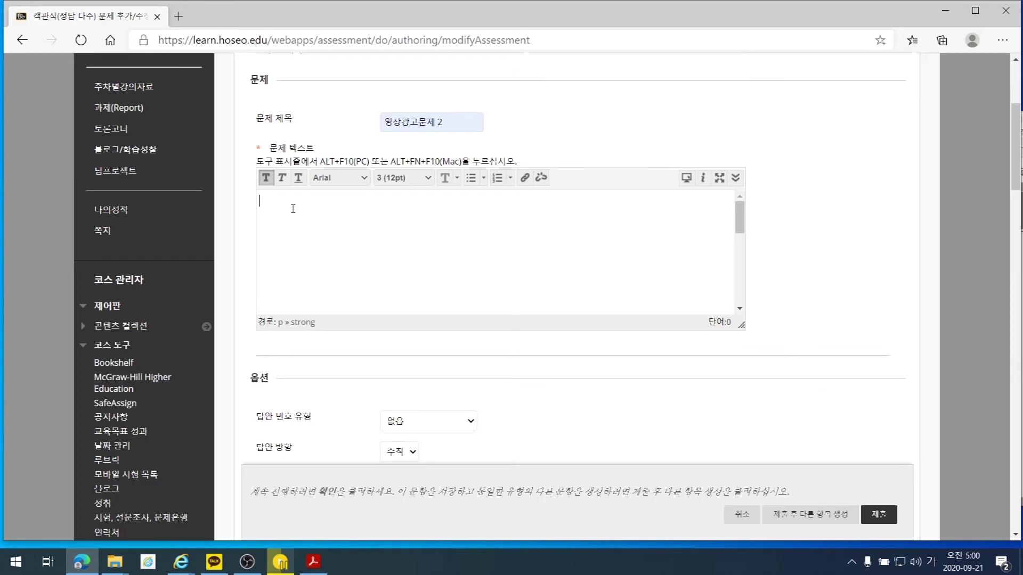
text(바디카피는 광고의 판매소구점을 충분히 설명해야 하고 어떻게 해서 이야기해야 한다해결해주는가를그 제품이 소비자의 욕구와 필요를)
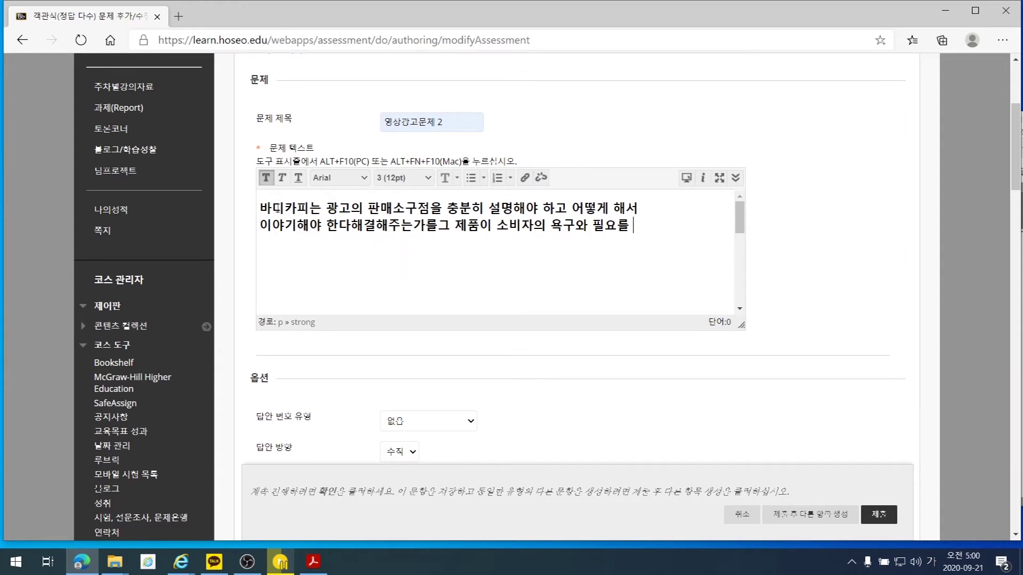
Set the font colour of the whole pasted question text to black
drag(698, 239, 253, 202)
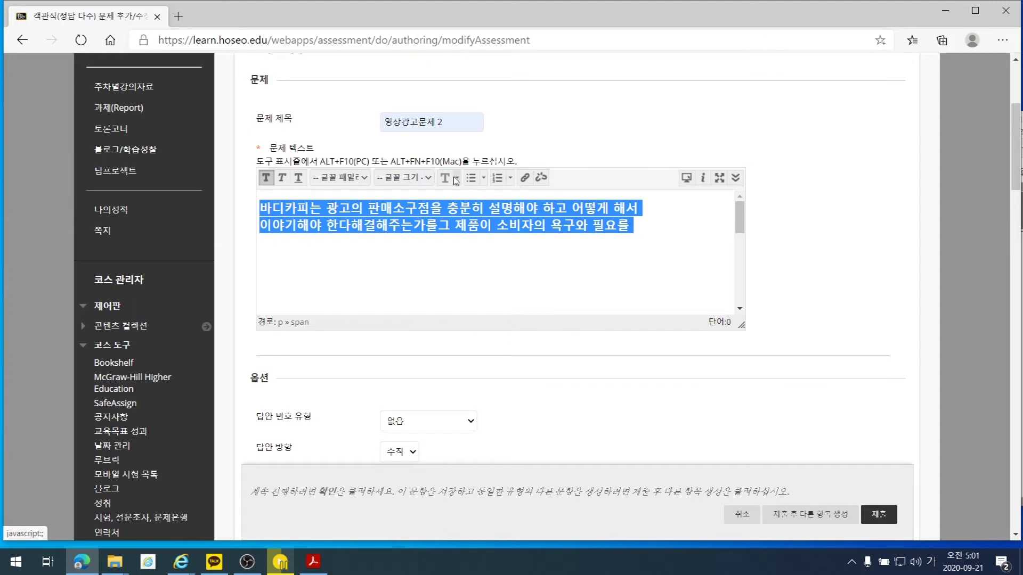
click(457, 177)
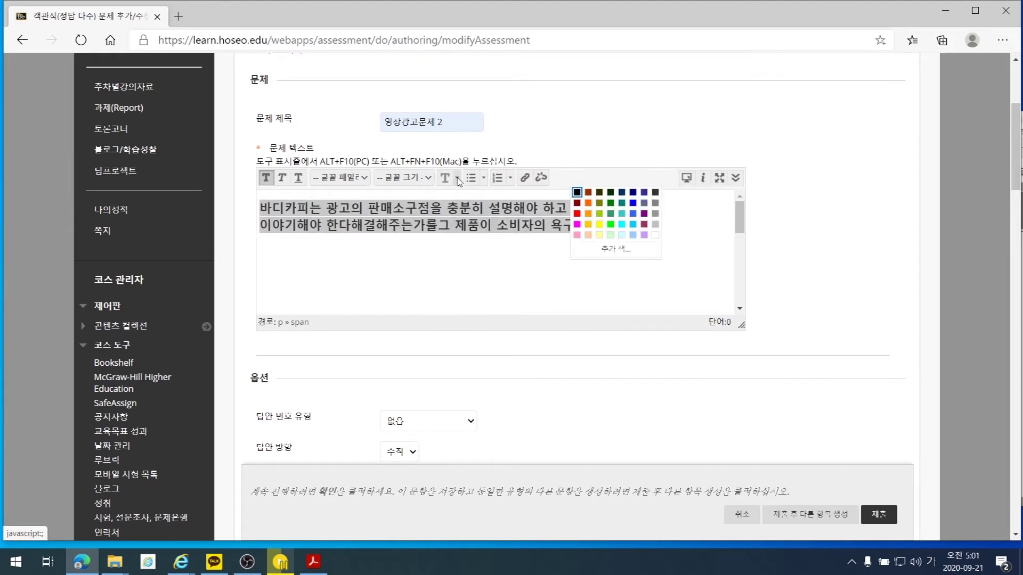
click(577, 192)
click(477, 224)
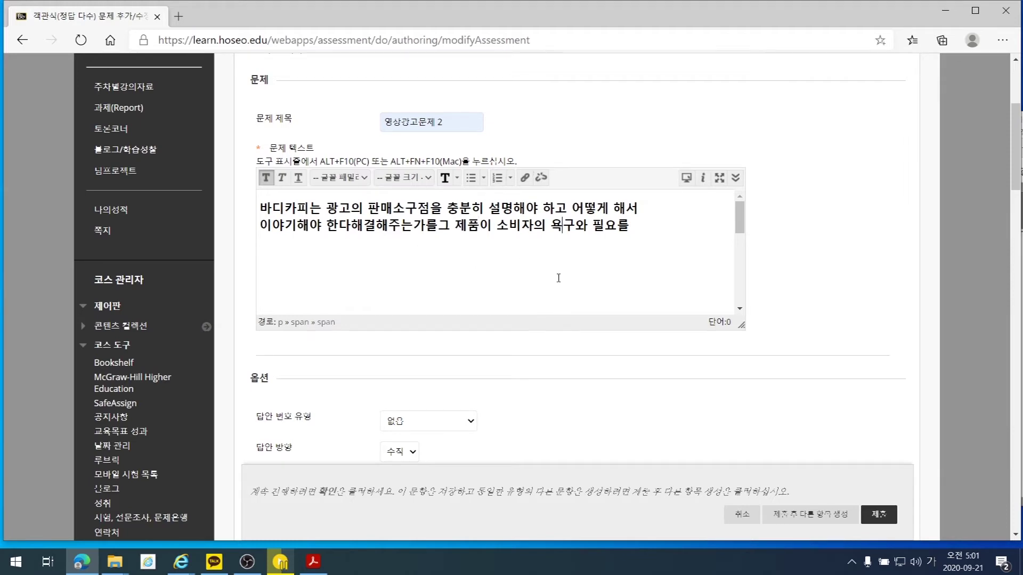
Set the answer numbering type (답안 번호 유형) to 숫자 (1, 2, 3)
scroll(539, 298, down, 1)
scroll(822, 274, down, 3)
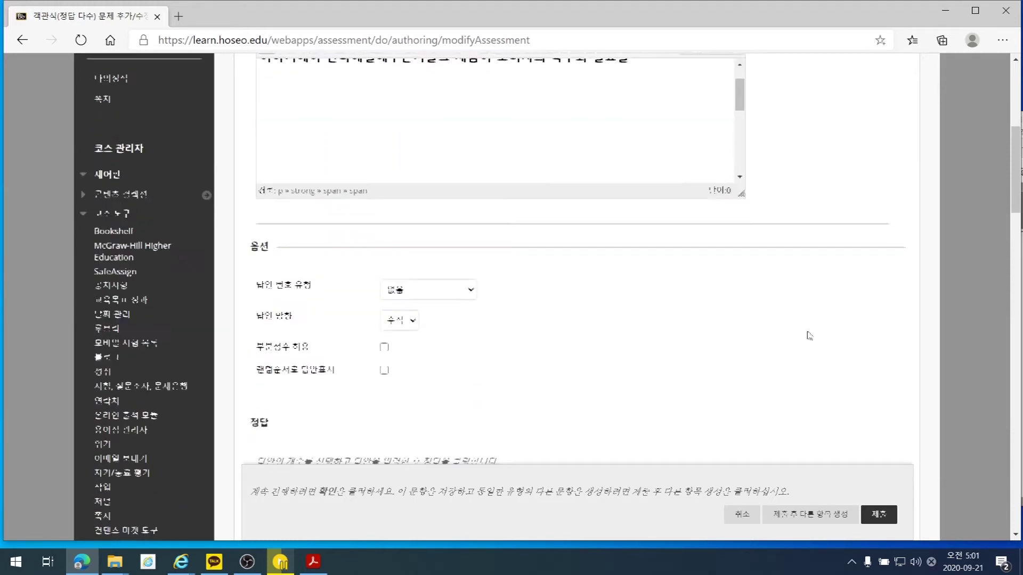
click(465, 277)
click(465, 306)
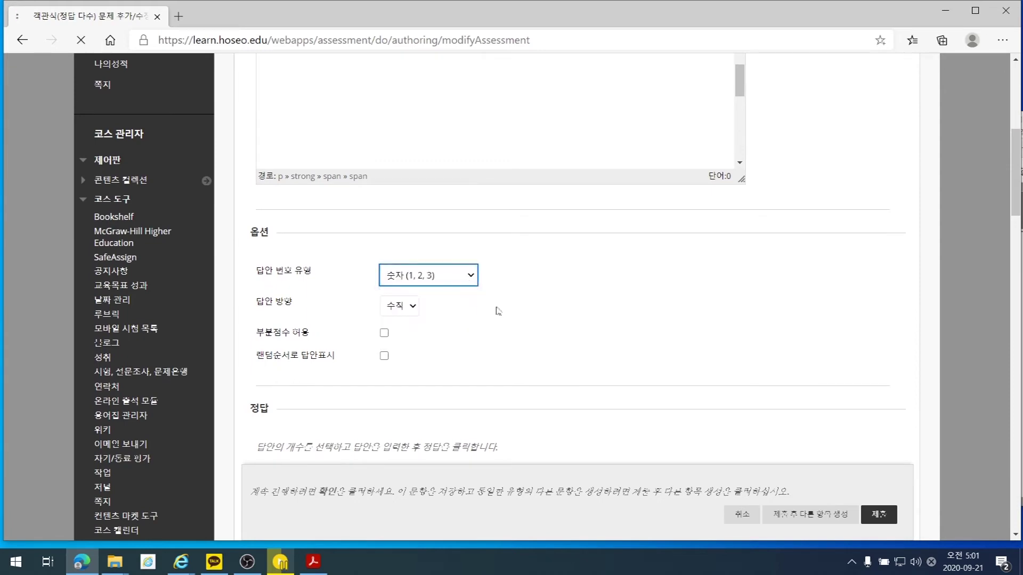
Examine the question's options and the available choices for the number of answers (답안의 수)
scroll(691, 365, down, 5)
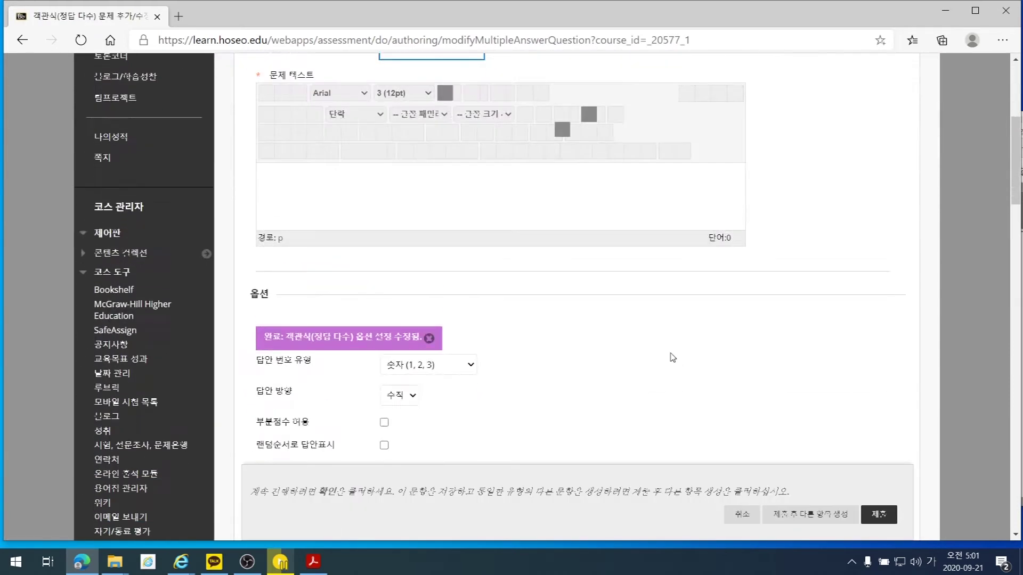
scroll(372, 270, down, 4)
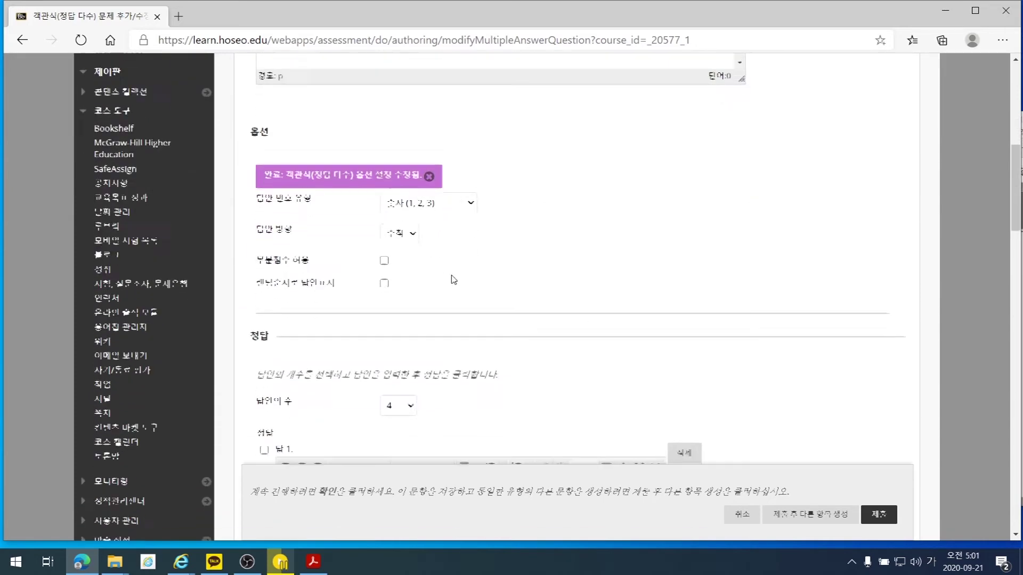
scroll(417, 223, down, 1)
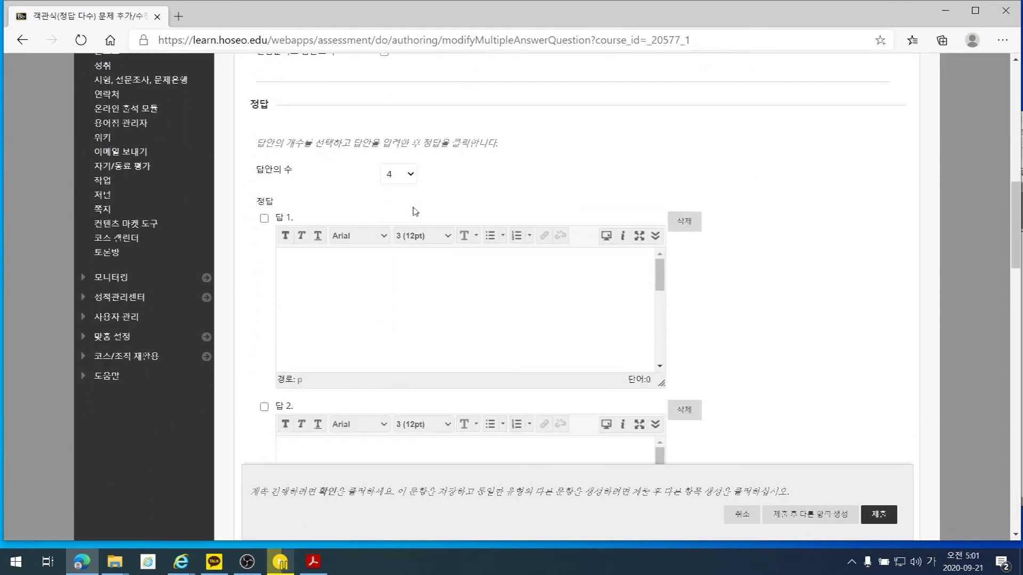
click(417, 175)
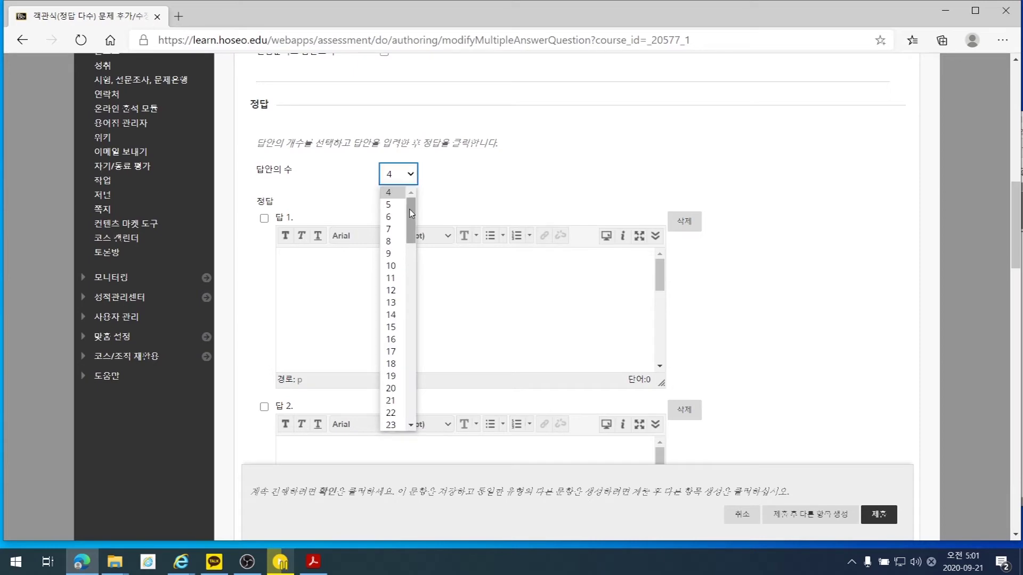
scroll(601, 279, up, 4)
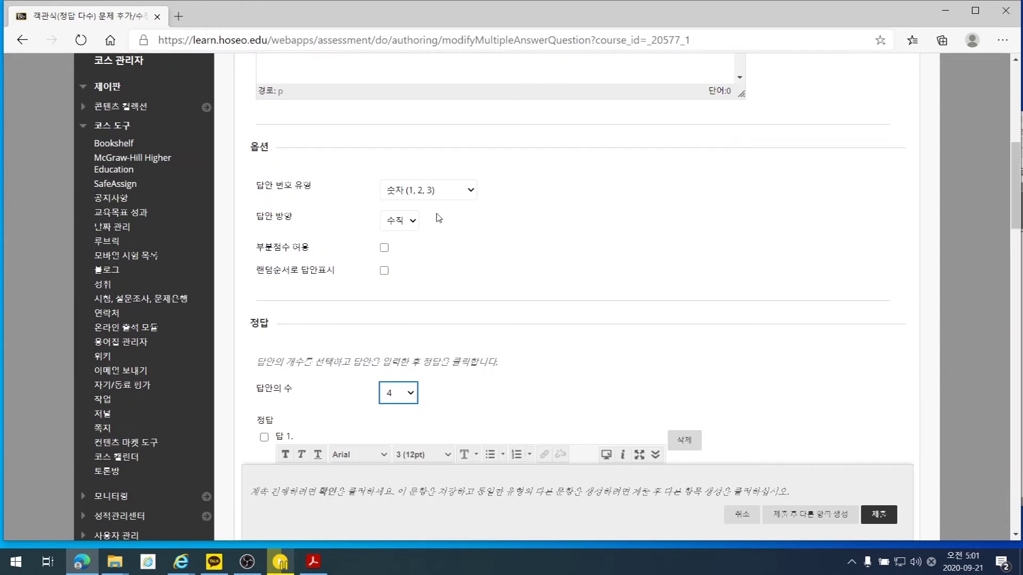
scroll(438, 218, up, 4)
scroll(464, 272, down, 2)
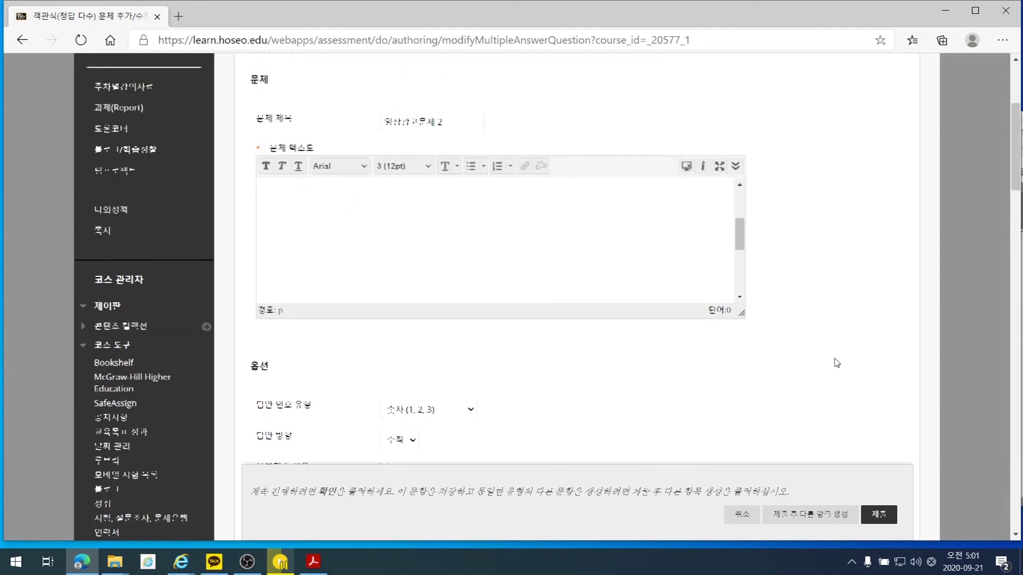
scroll(835, 364, down, 5)
click(388, 321)
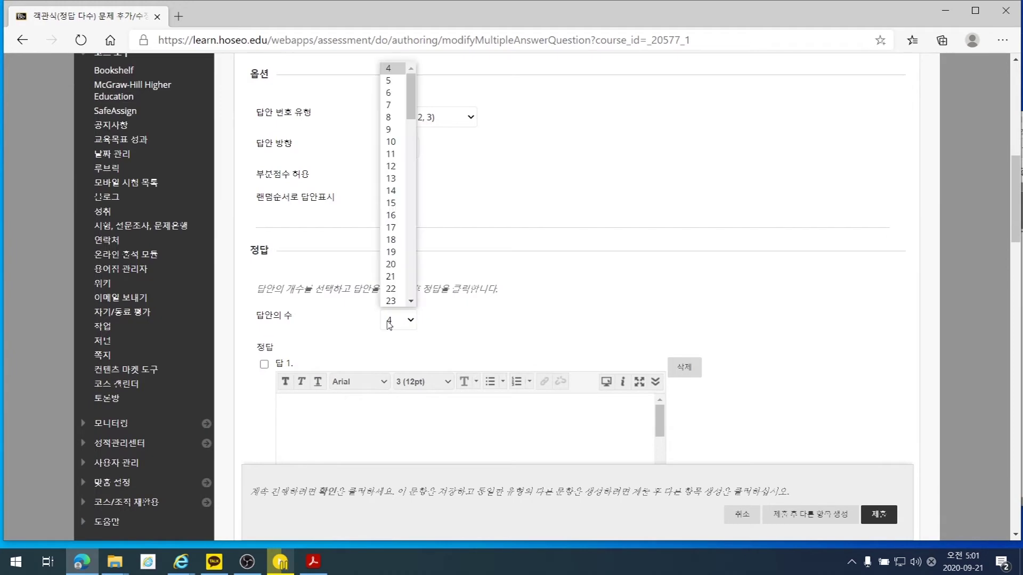
click(768, 259)
Switch to the PowerPoint deck, copy the four numbered items under 본문카피 on slide 8, and return to the Blackboard question form
scroll(533, 240, down, 4)
click(364, 224)
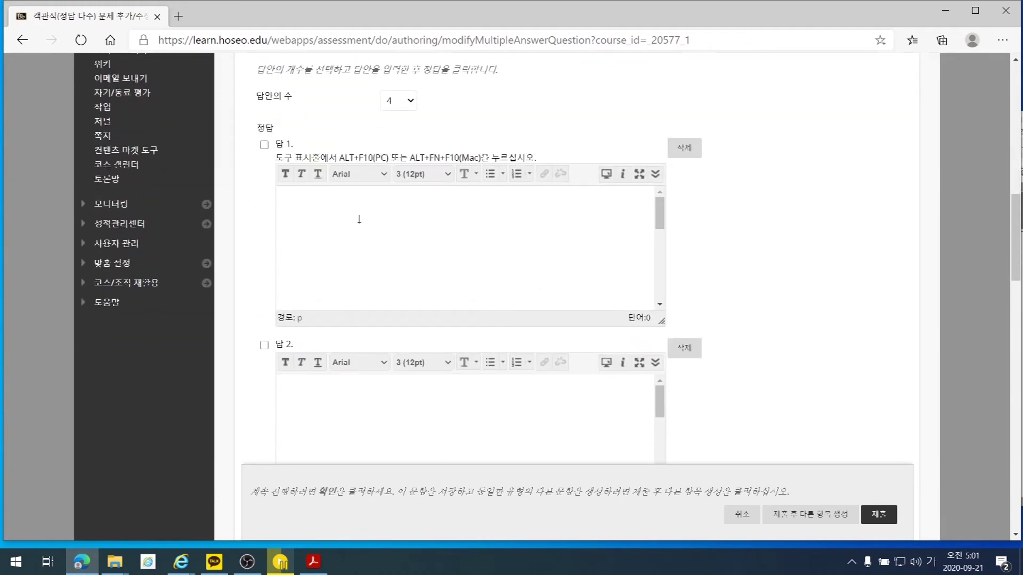
right_click(359, 219)
click(364, 241)
click(47, 561)
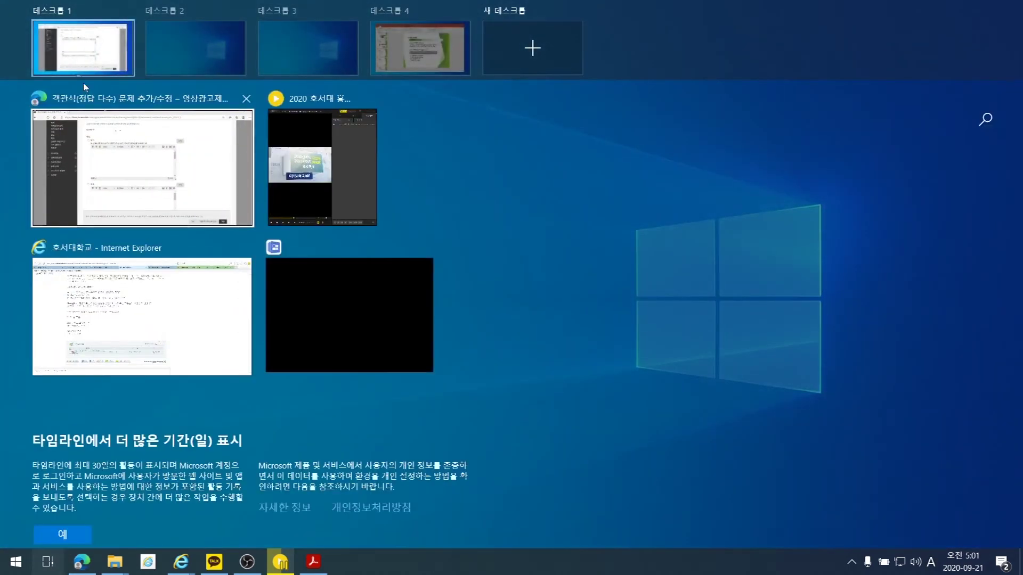
click(421, 50)
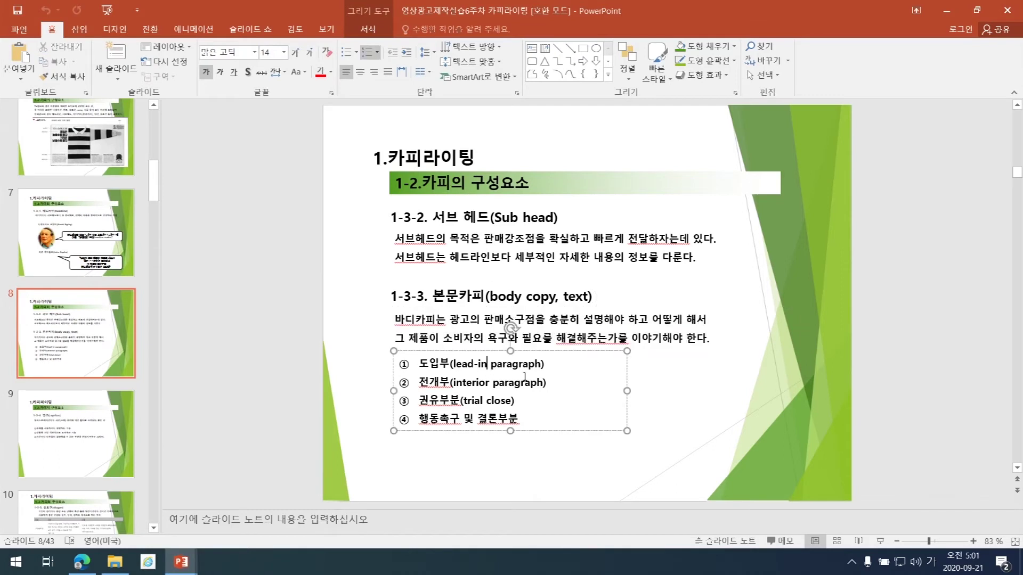
drag(547, 368, 418, 364)
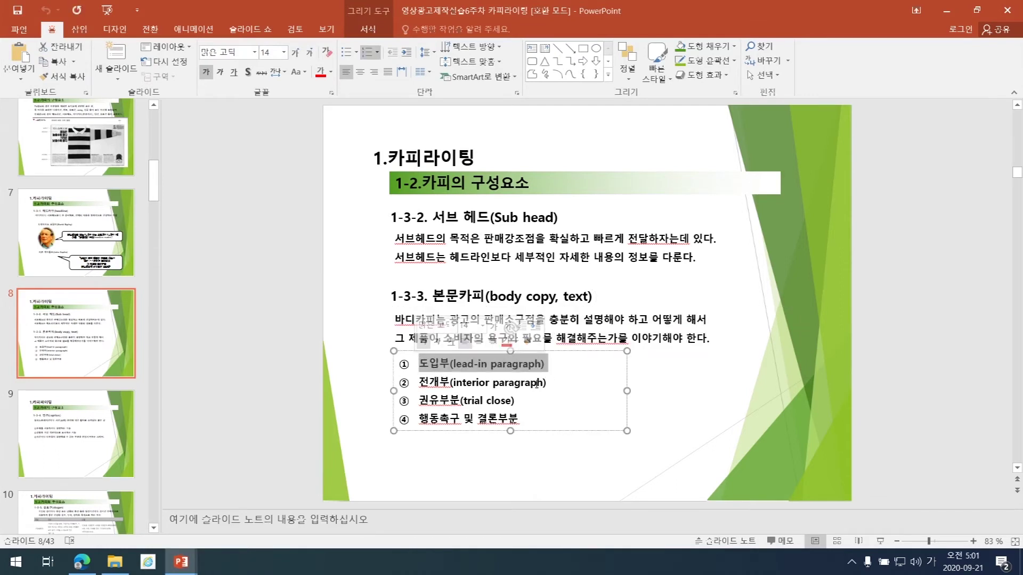
drag(518, 424, 419, 365)
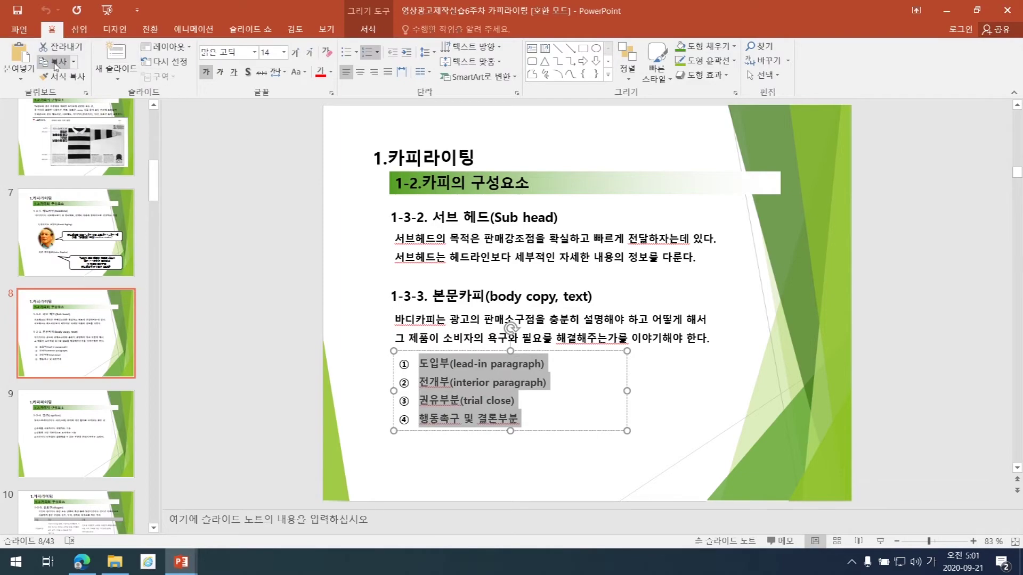
click(48, 566)
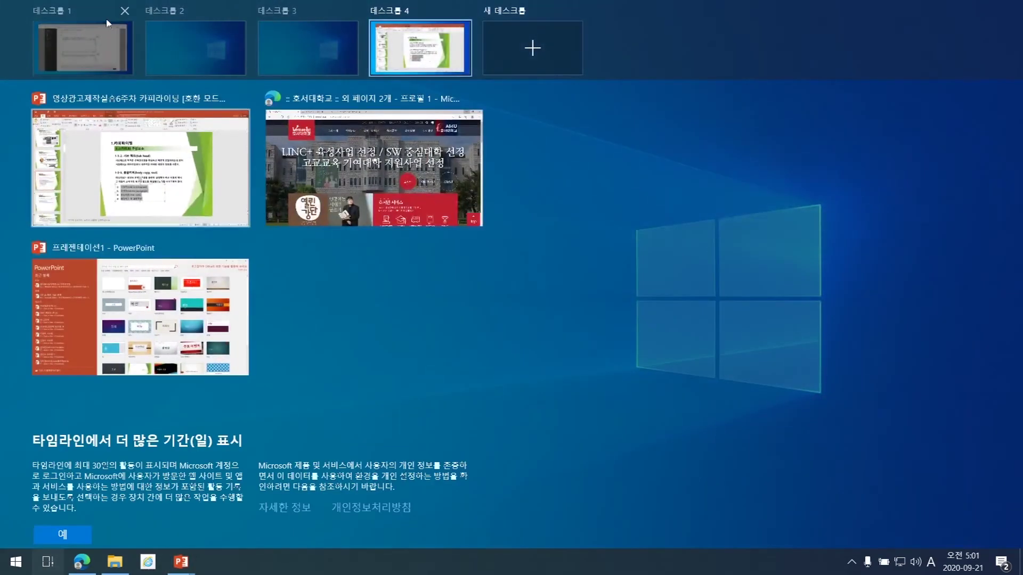
click(443, 213)
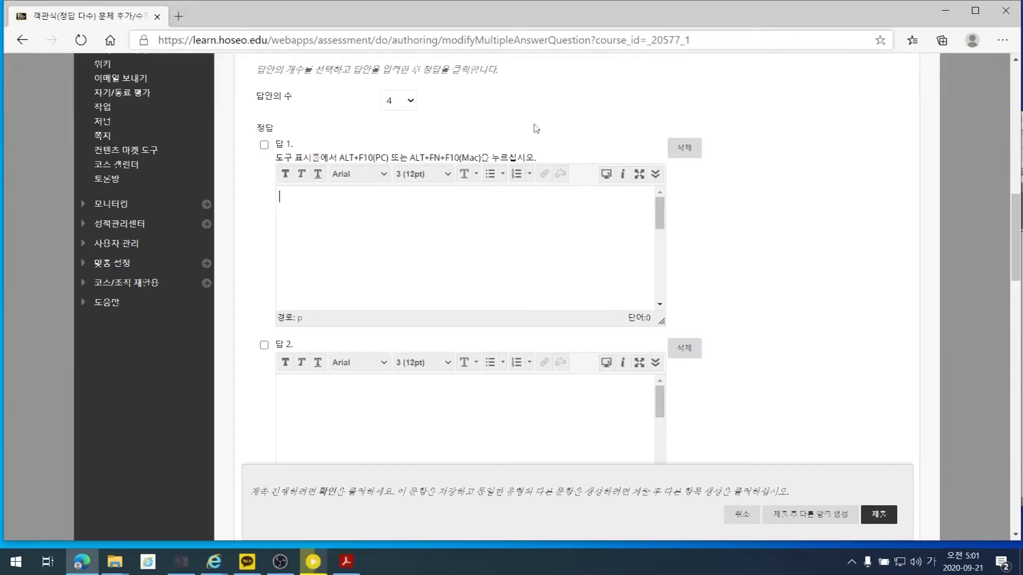
Paste the copied list into 답 1, cut items ② to ④, and delete the ① marker to keep only 도입부(lead-in paragraph)
click(388, 214)
text(①도입부(lead-in paragraph) ②전개부(interior paragraph) ③권유부분(trial close) ④행동촉구 및 결론부분)
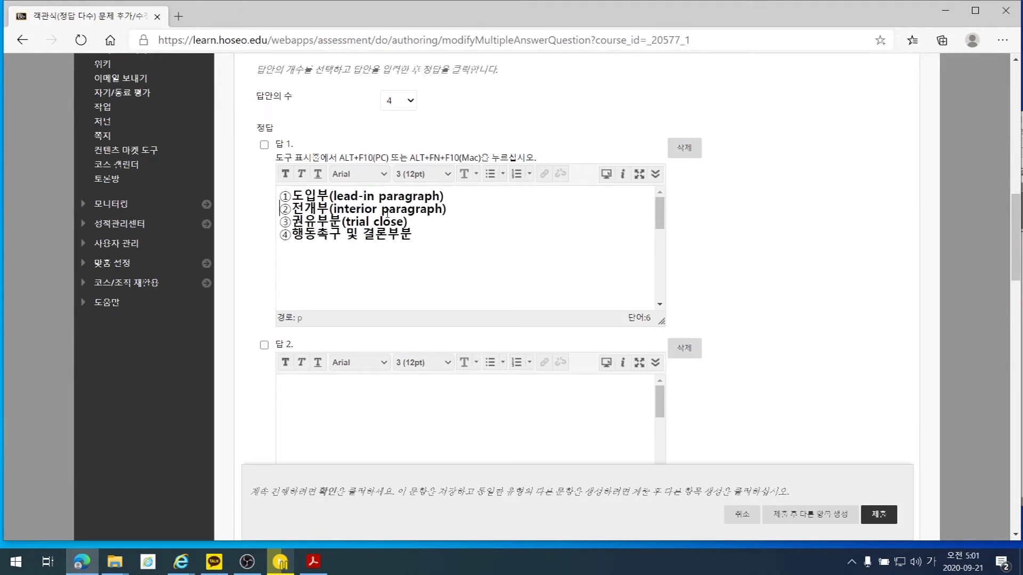
drag(428, 234, 279, 211)
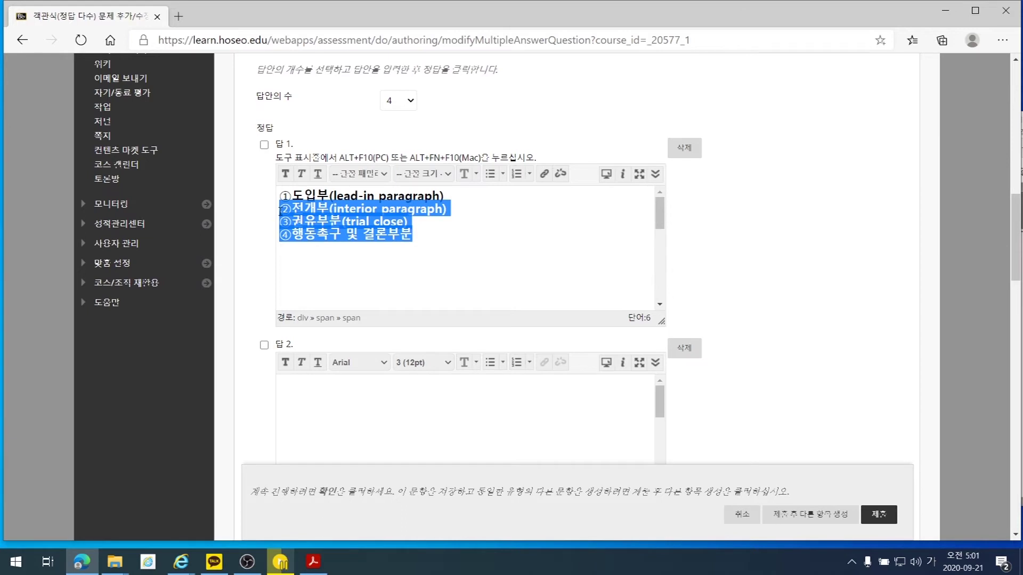
key(ctrl+x)
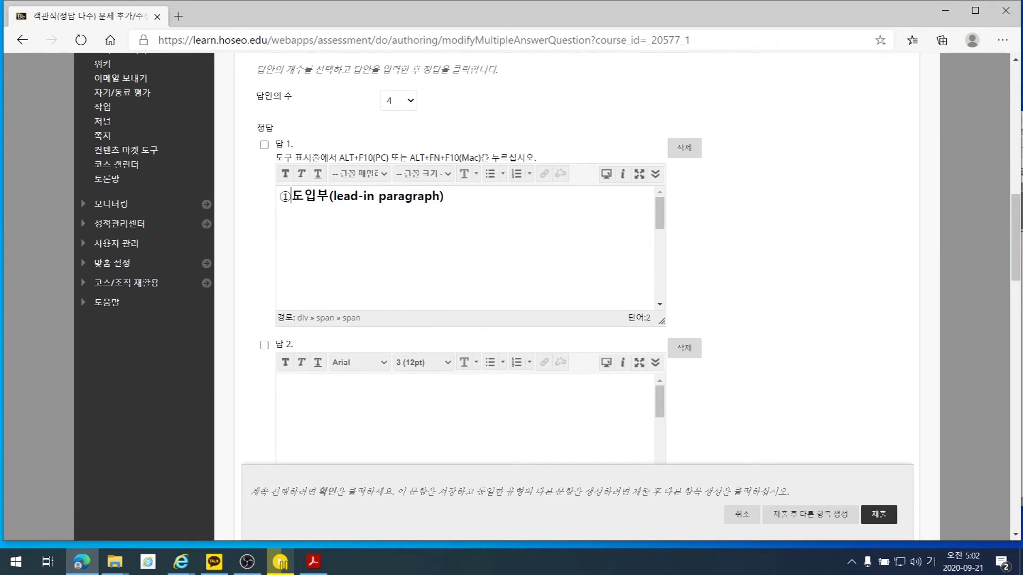
key(BackSpace)
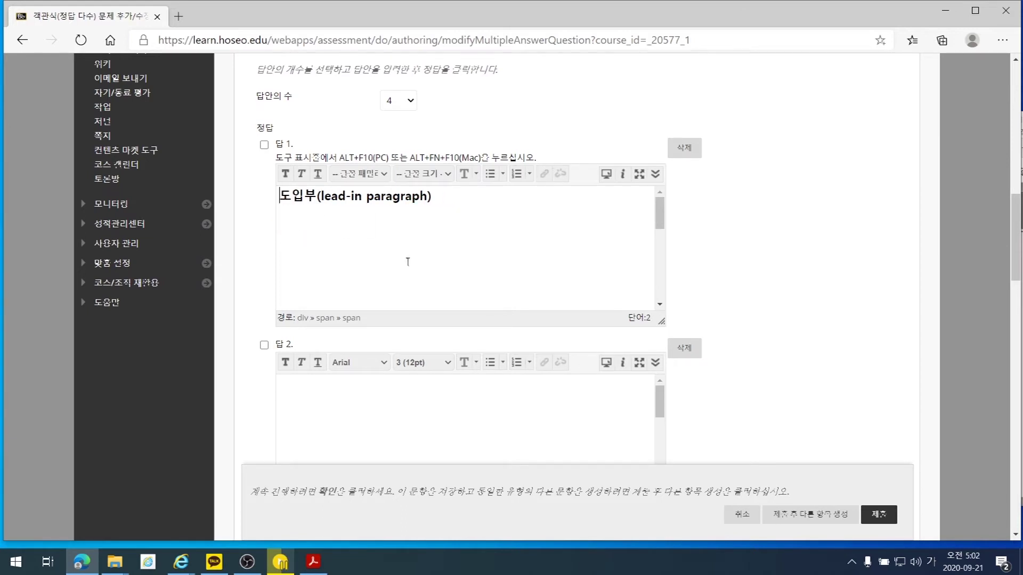
Paste the copied list into 답 2 and delete the other items to keep only 전개부(interior paragraph)
click(328, 397)
right_click(398, 396)
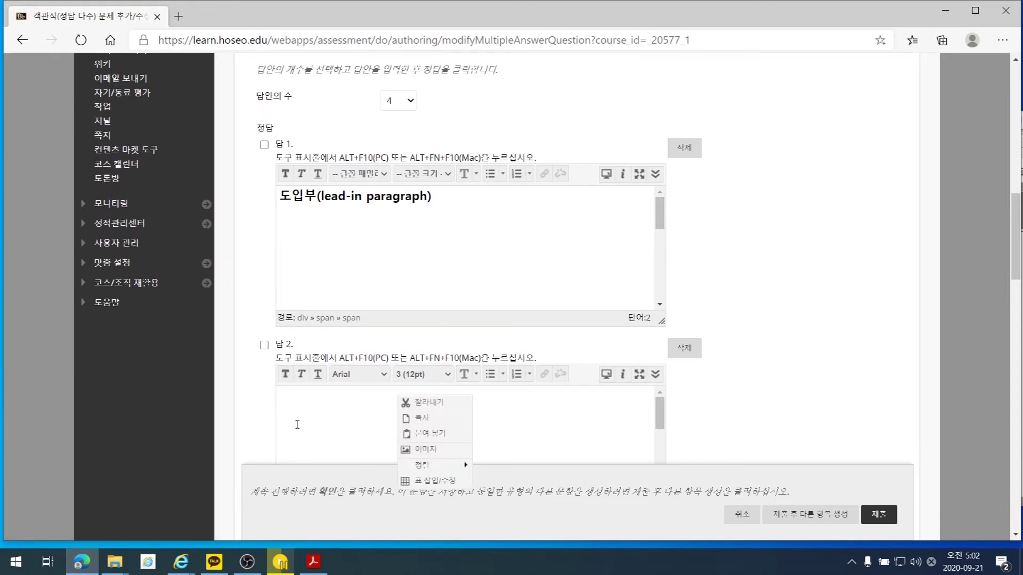
click(338, 425)
key(ctrl+v)
scroll(373, 410, down, 1)
drag(425, 418, 283, 404)
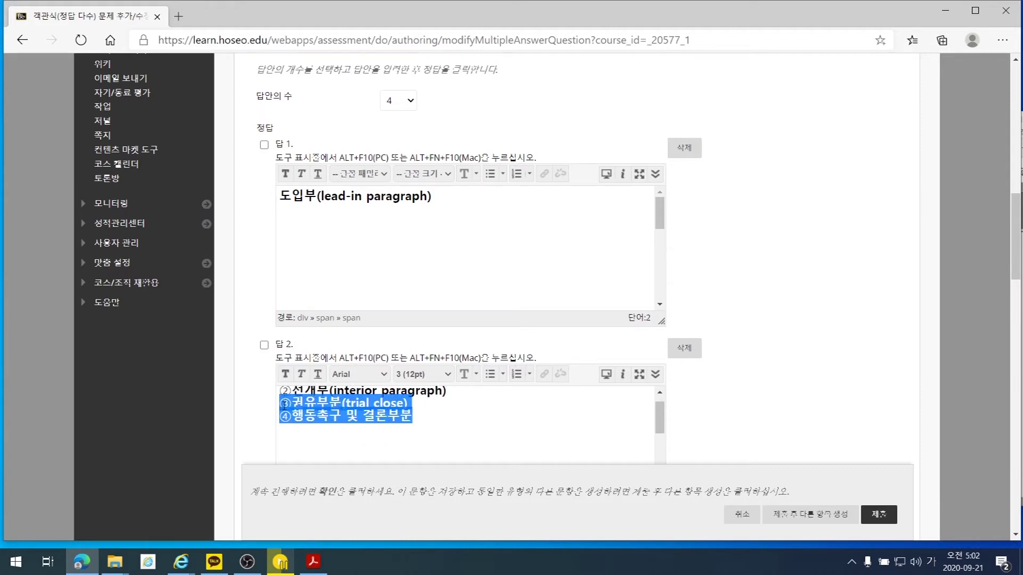
key(BackSpace)
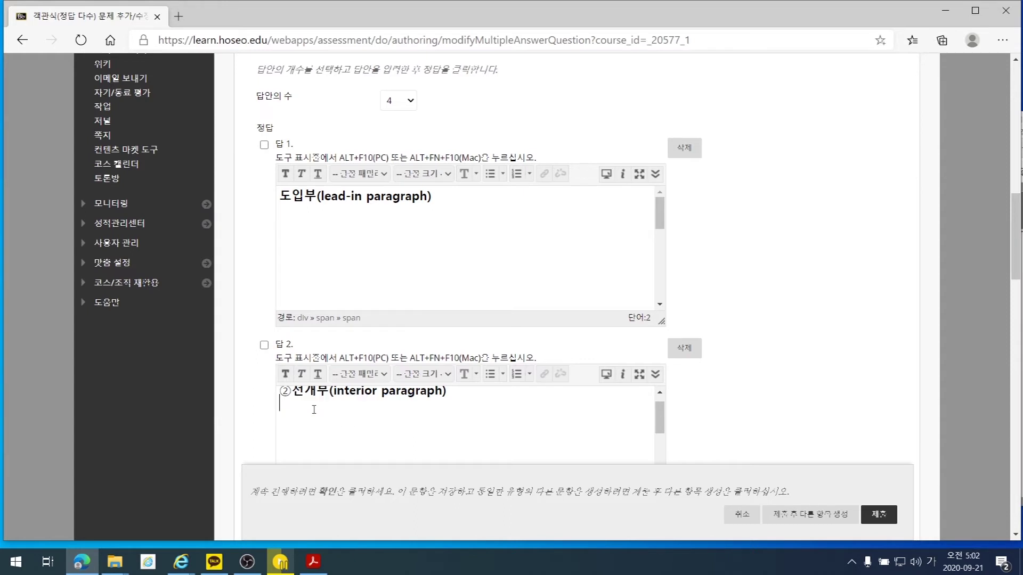
scroll(382, 416, up, 1)
drag(466, 398, 282, 396)
key(BackSpace)
key(Delete)
Paste the copied list into 답 3 and delete items ①, ② and ④ to keep only ③권유부분(trial close)
scroll(357, 402, down, 1)
scroll(852, 350, down, 3)
scroll(852, 350, down, 3)
click(407, 271)
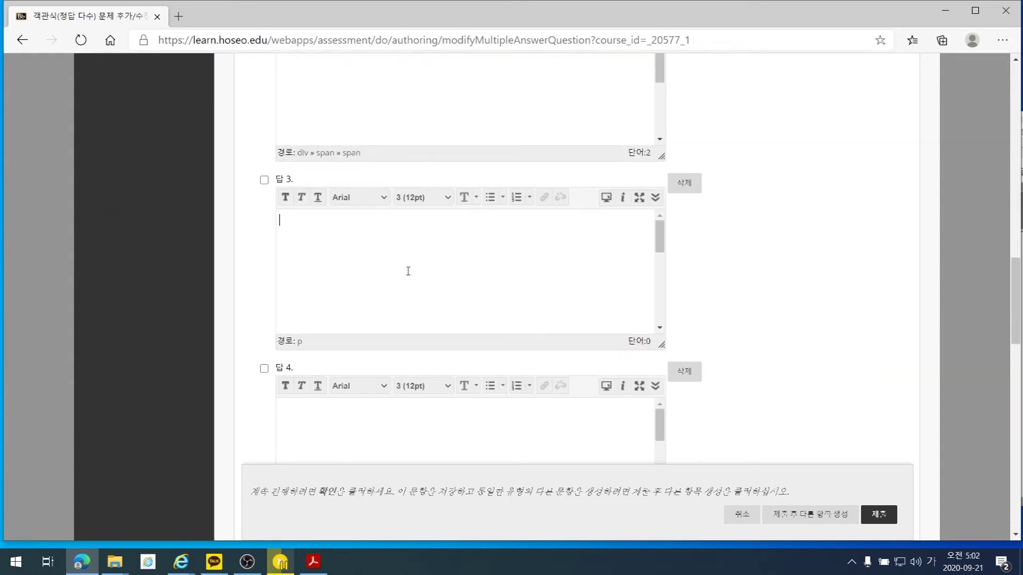
right_click(408, 271)
key(Escape)
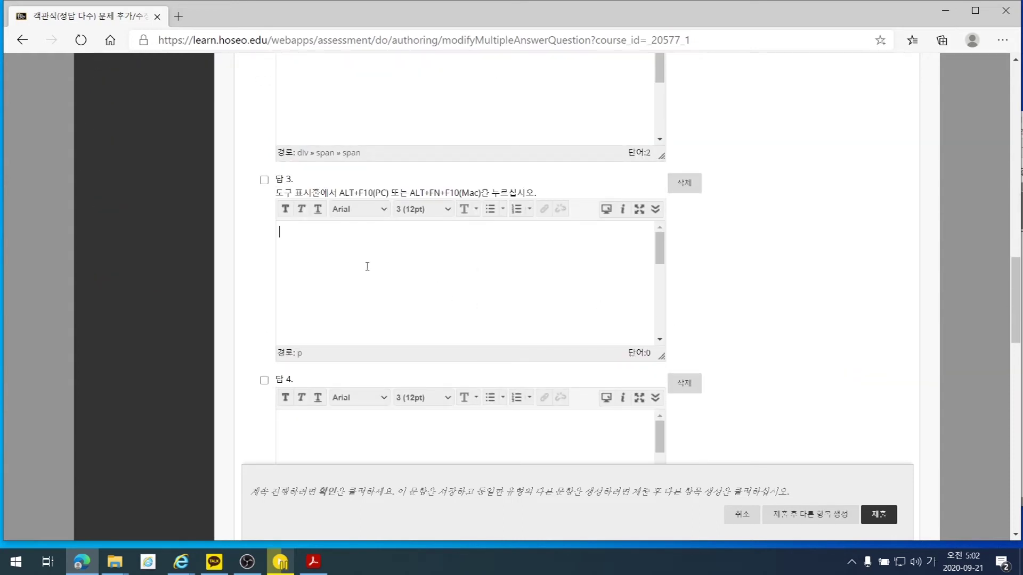
key(ctrl+v)
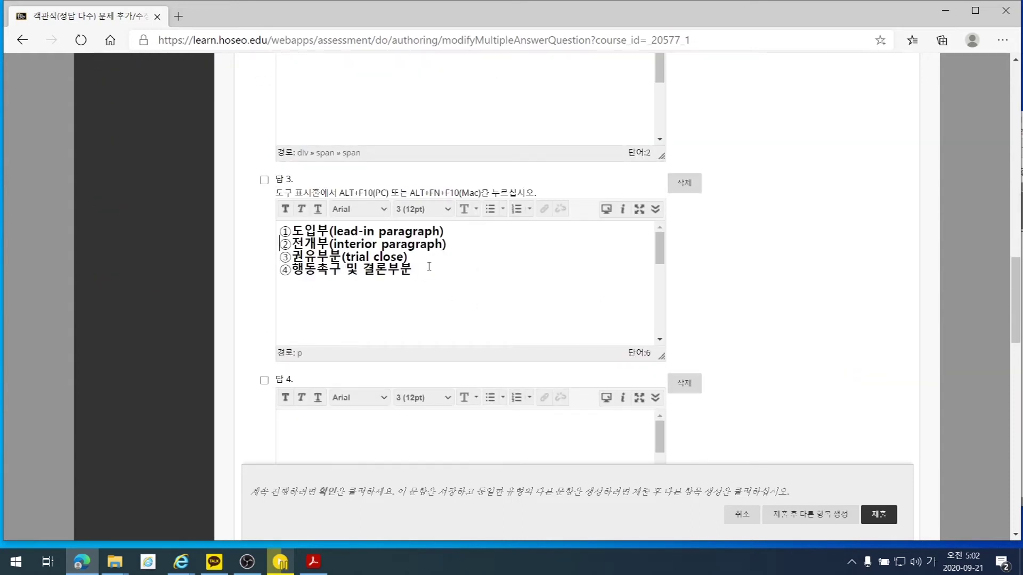
drag(445, 246, 278, 239)
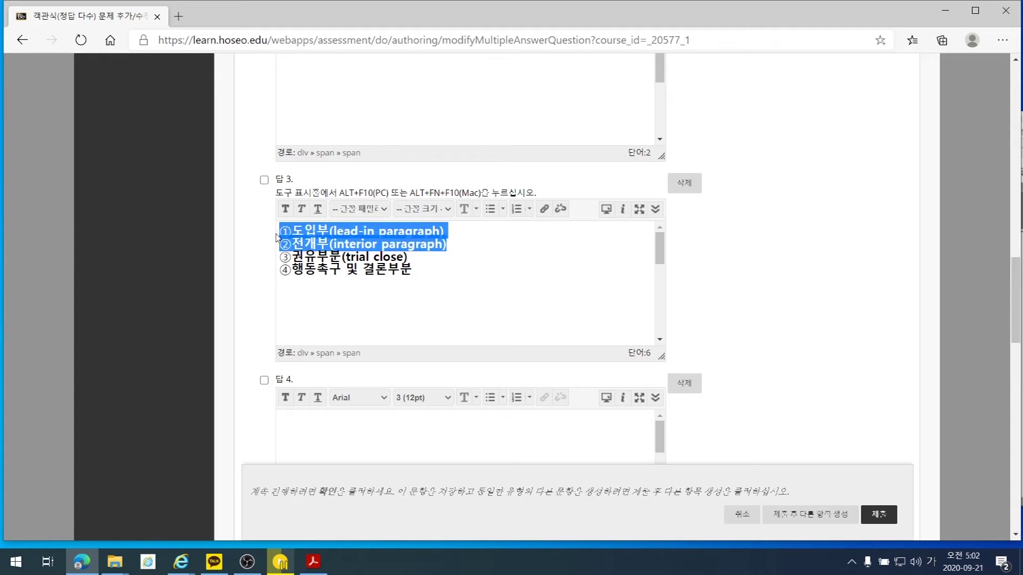
key(Delete)
drag(417, 268, 278, 261)
key(Delete)
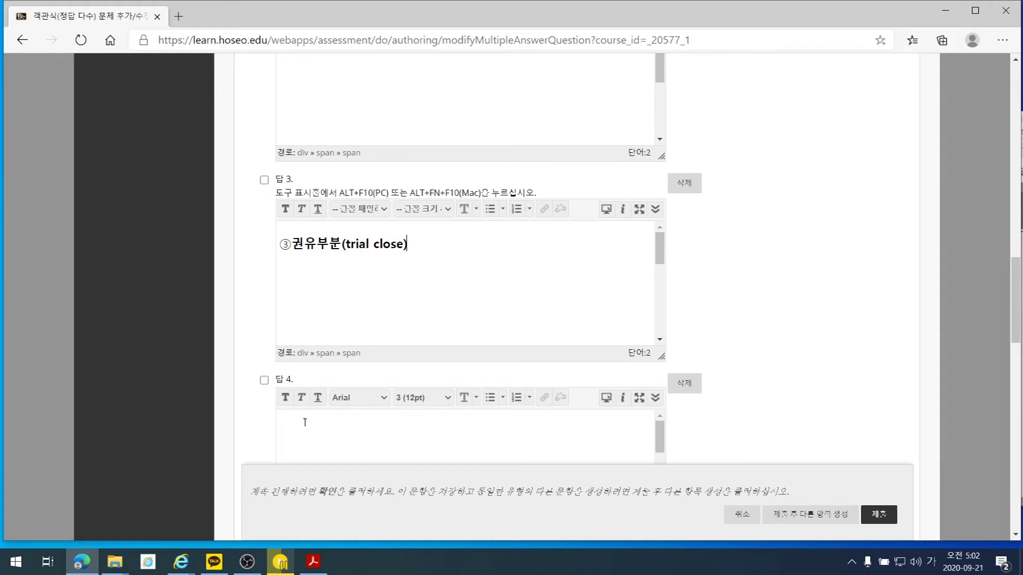
Paste the copied list into 답 4 and delete items ① to ③ to keep only ④행동촉구 및 결론부분
click(305, 417)
scroll(305, 417, down, 3)
right_click(350, 334)
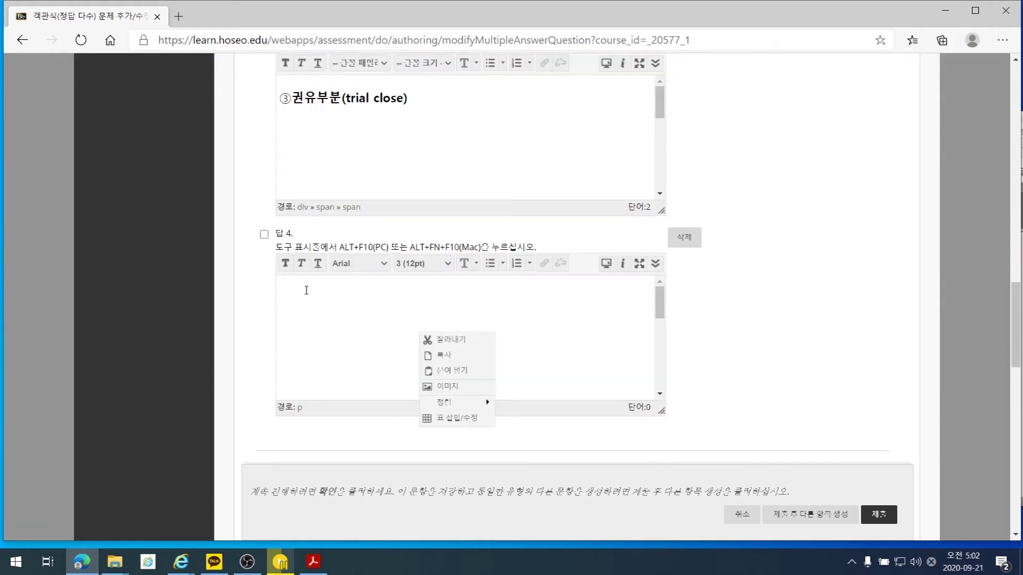
click(344, 296)
key(ctrl+v)
drag(419, 313, 280, 281)
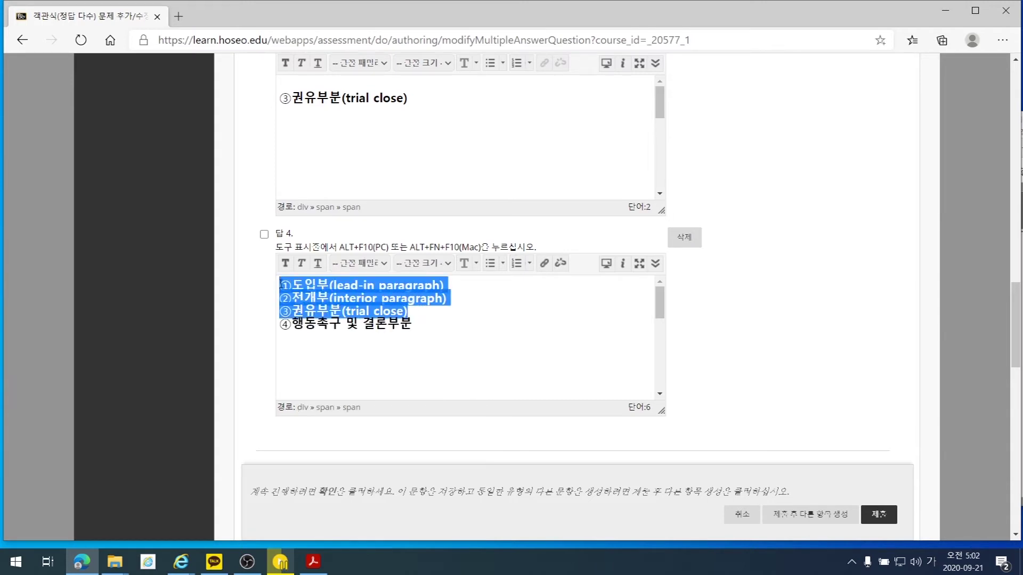
key(BackSpace)
scroll(504, 298, down, 1)
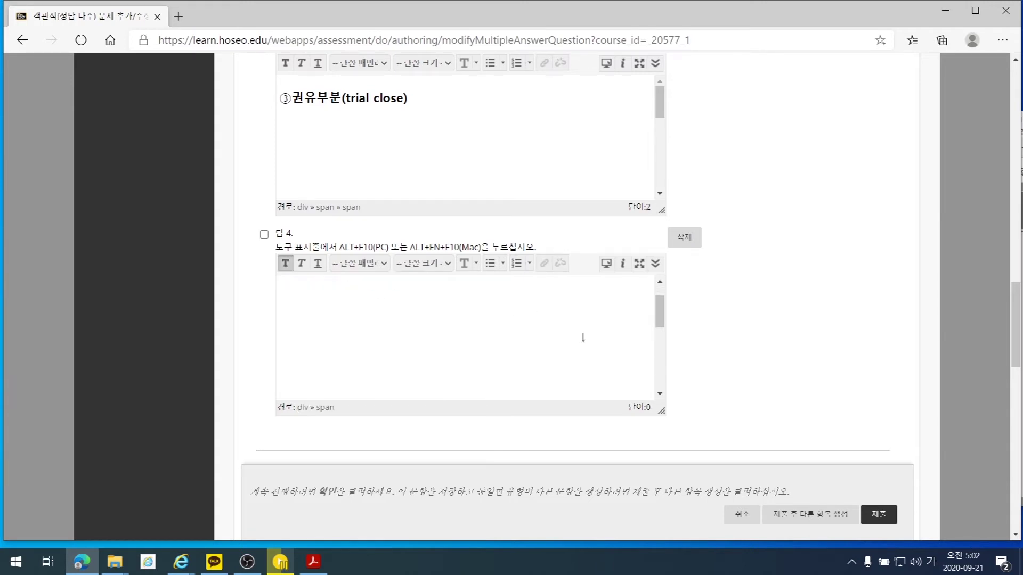
Mark all four answers, 답 1 through 답 4, as correct
scroll(557, 342, up, 12)
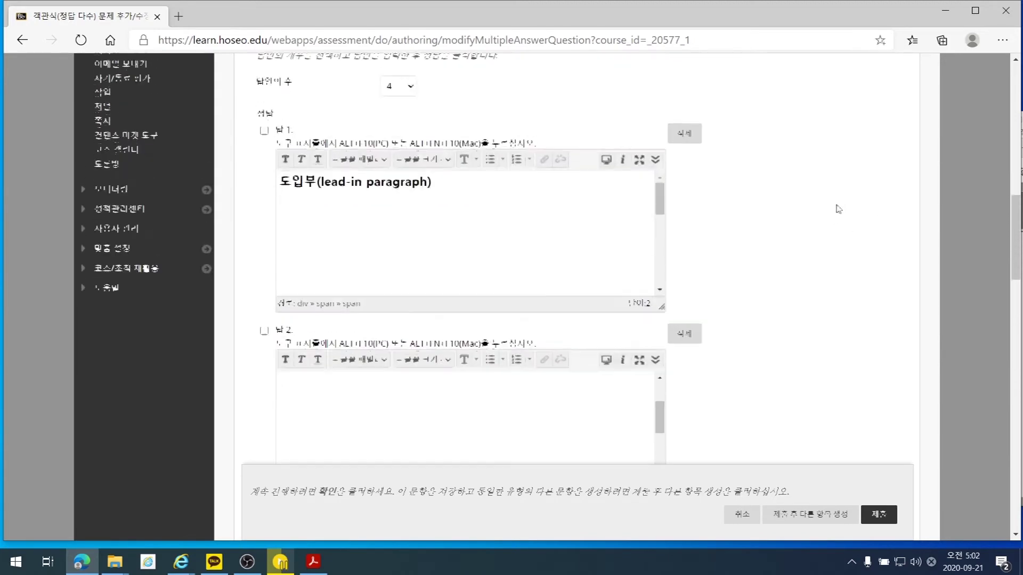
scroll(638, 252, down, 3)
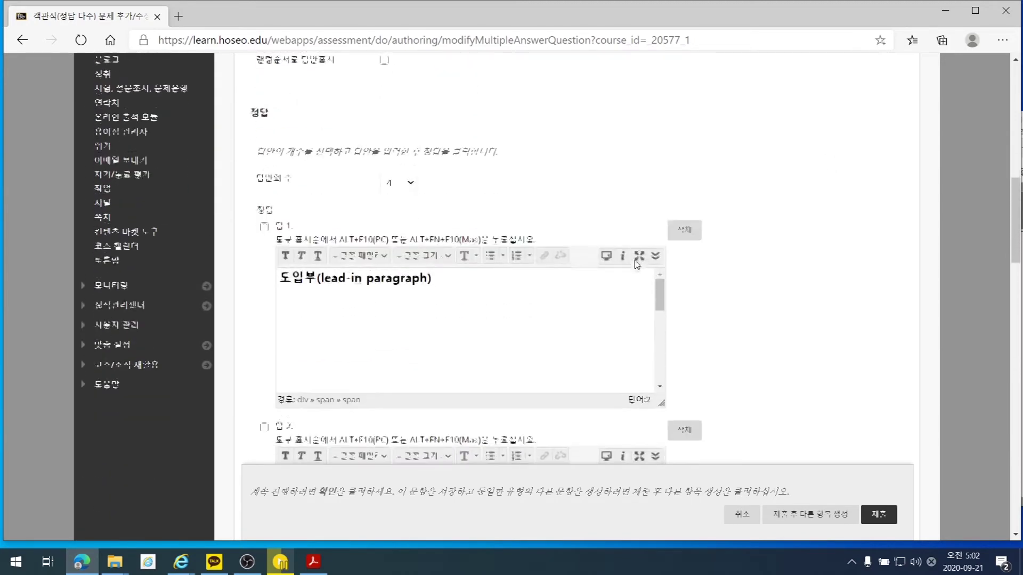
click(264, 218)
scroll(265, 218, down, 6)
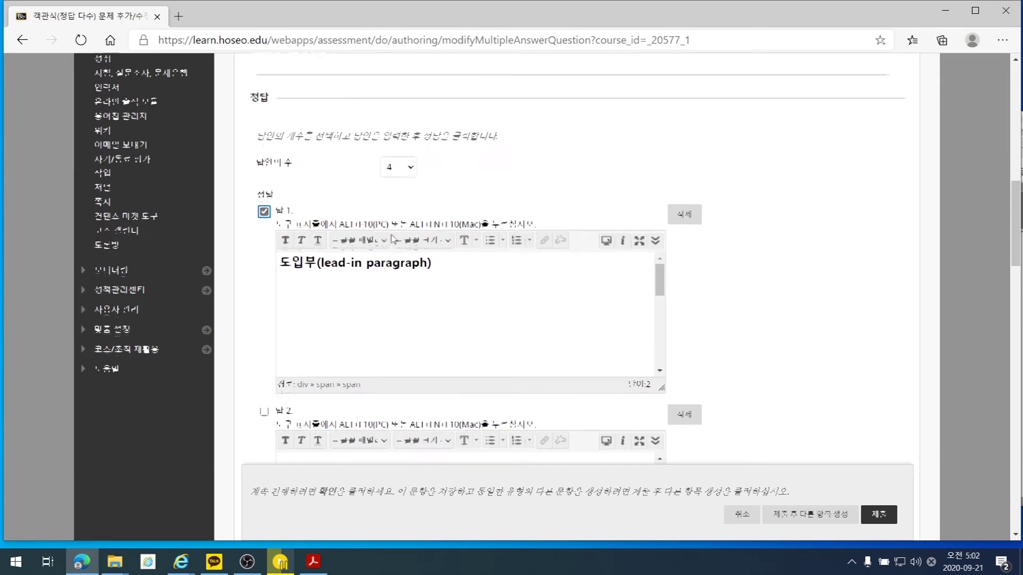
click(265, 127)
click(264, 327)
scroll(565, 309, down, 4)
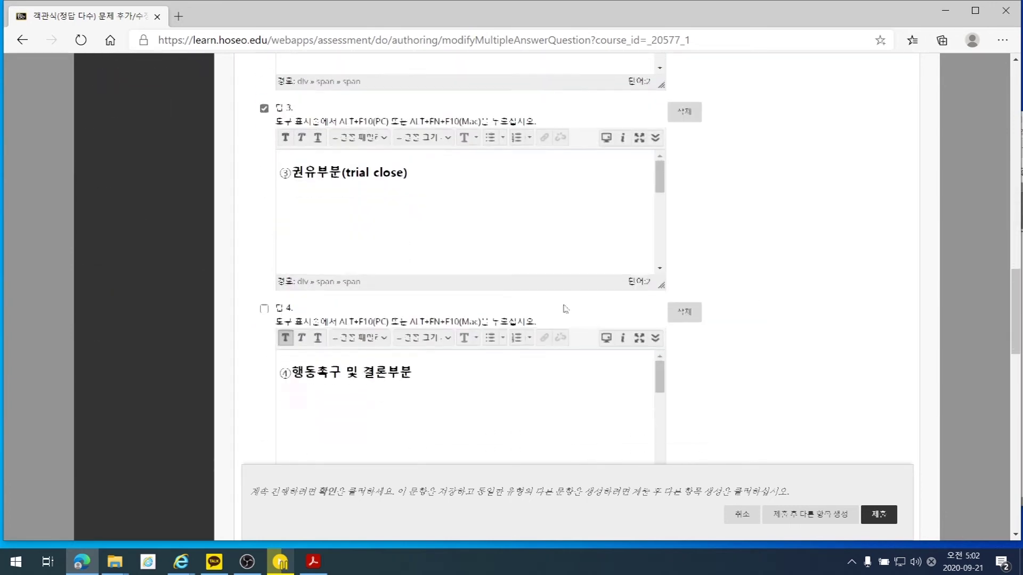
click(264, 309)
scroll(800, 290, down, 1)
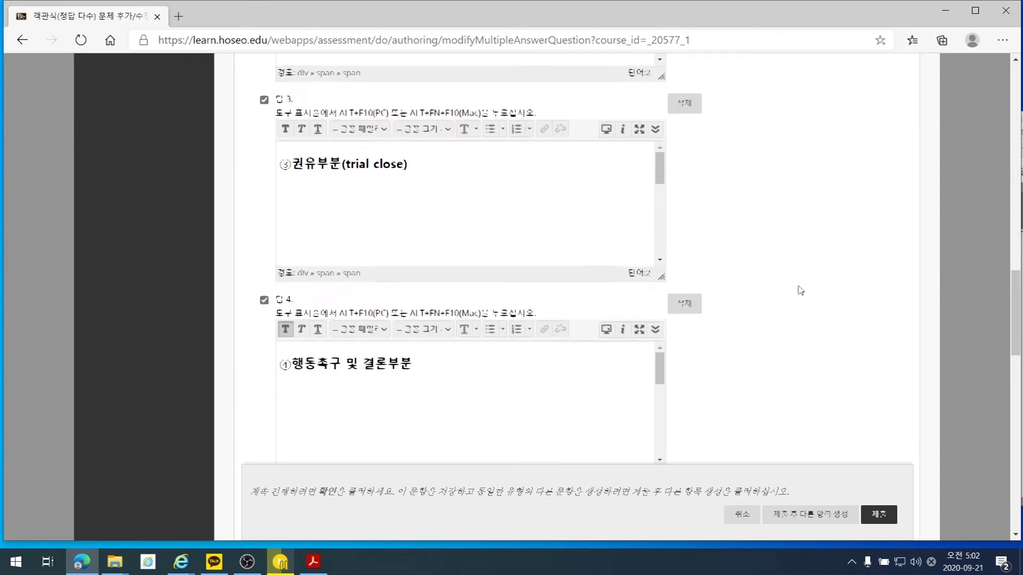
Set the question's difficulty (난이도) to the existing value 중 and submit the question to the pool
scroll(801, 291, down, 10)
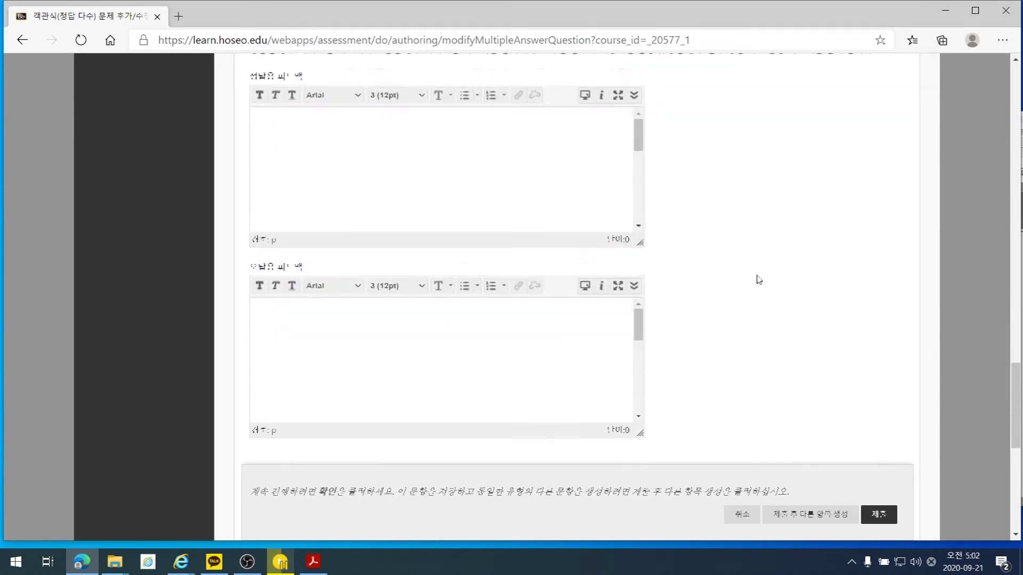
scroll(758, 280, down, 5)
scroll(579, 347, down, 1)
click(418, 291)
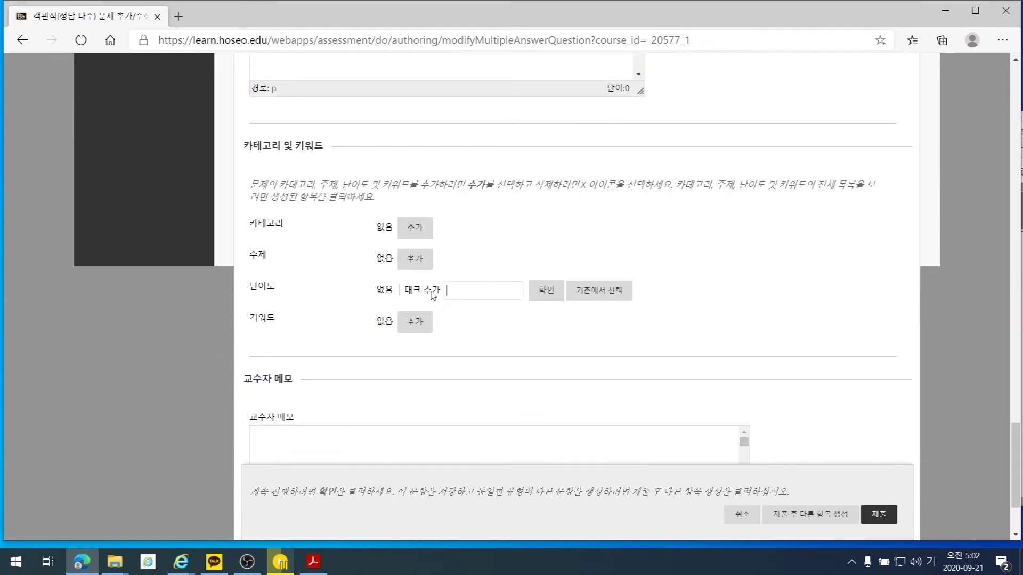
click(615, 290)
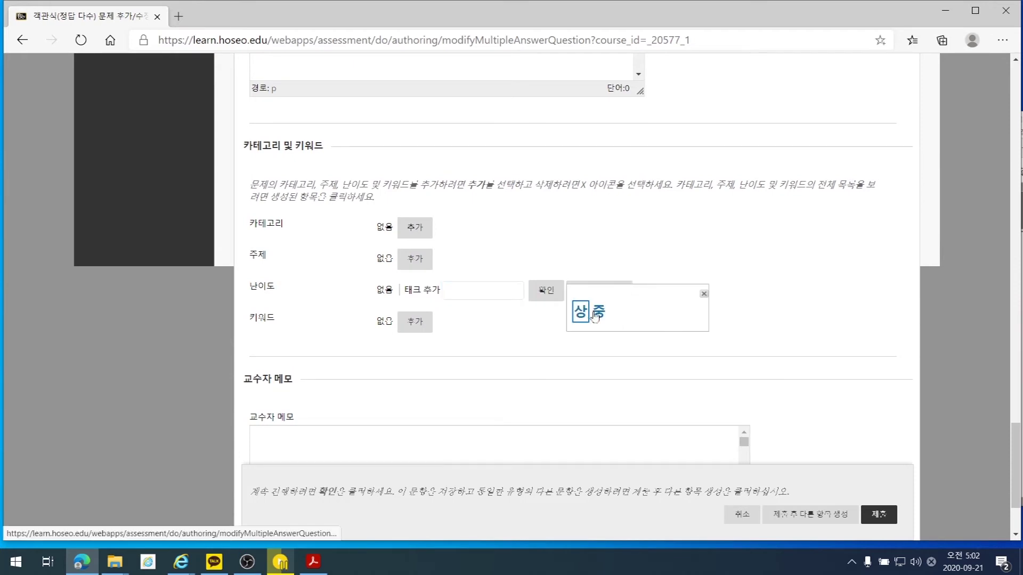
click(603, 315)
scroll(779, 292, down, 2)
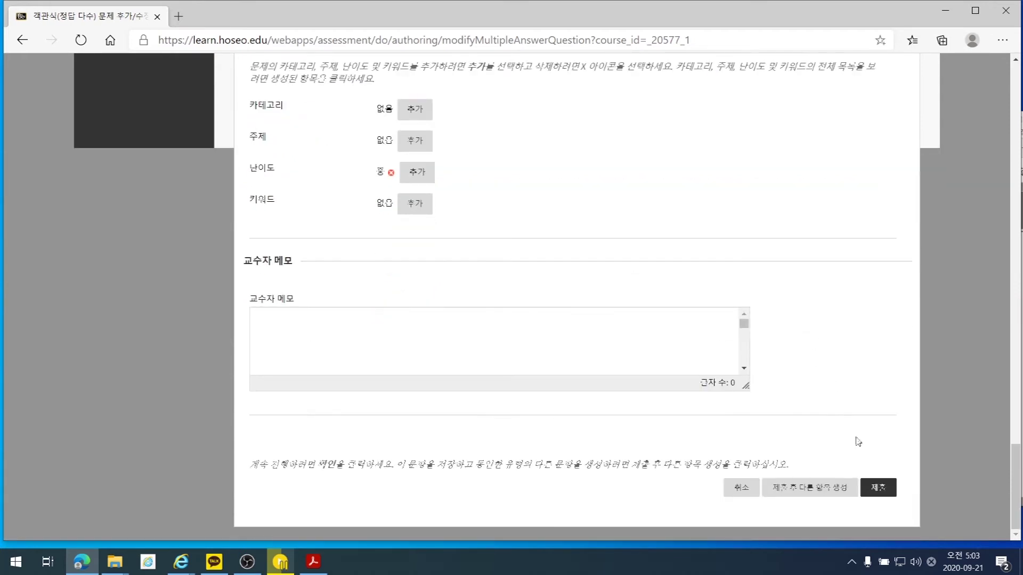
click(878, 487)
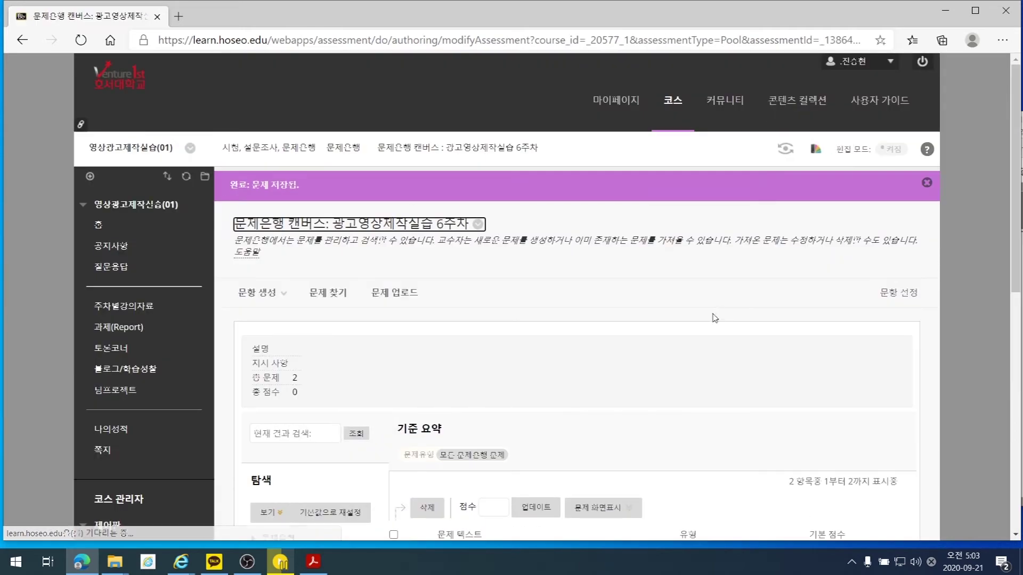
Review the pool's question list and expand the 문제유형 and 난이도 filters to examine their options
scroll(693, 315, down, 3)
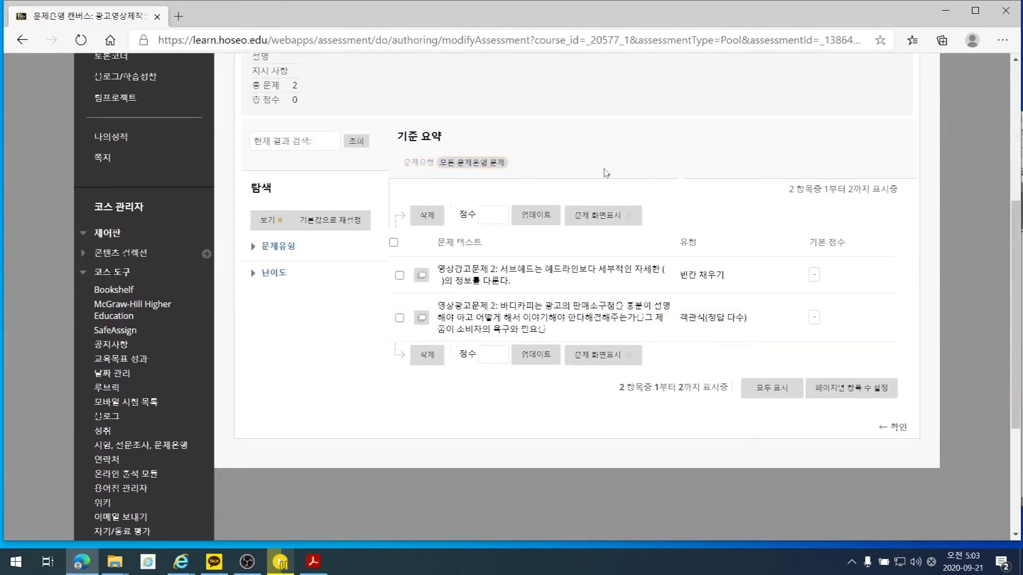
key(alt+Tab)
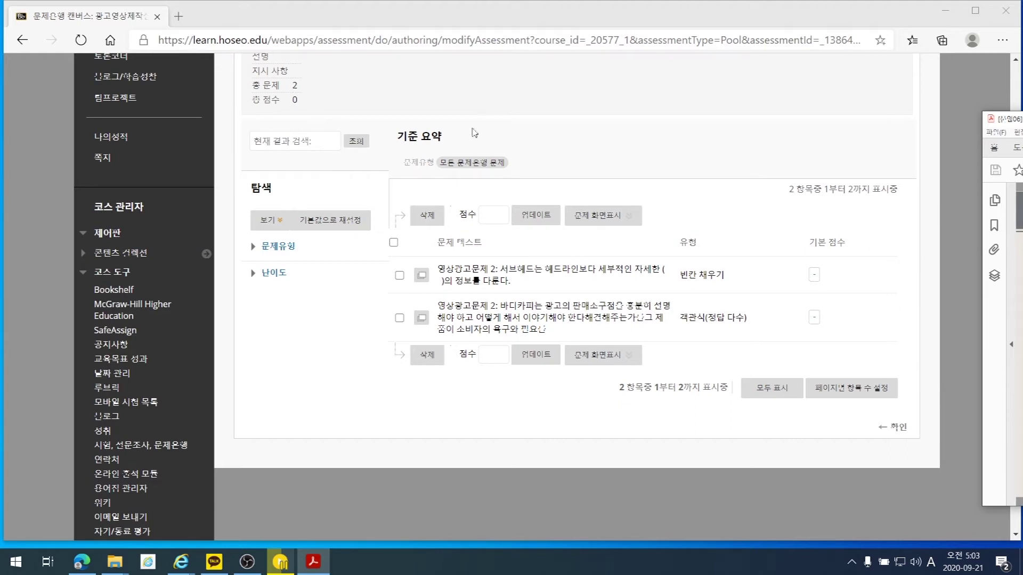
click(268, 220)
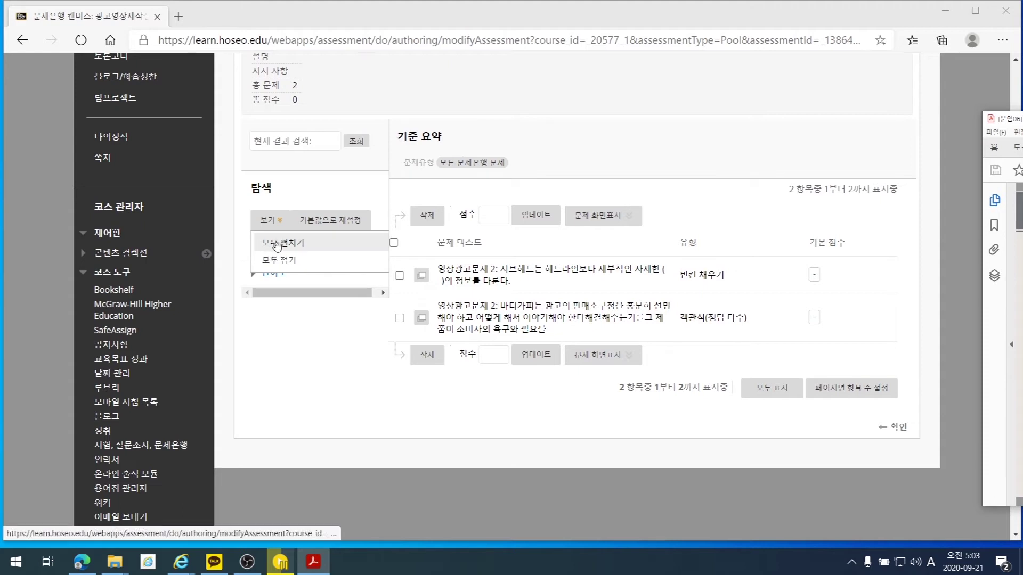
click(257, 260)
click(258, 246)
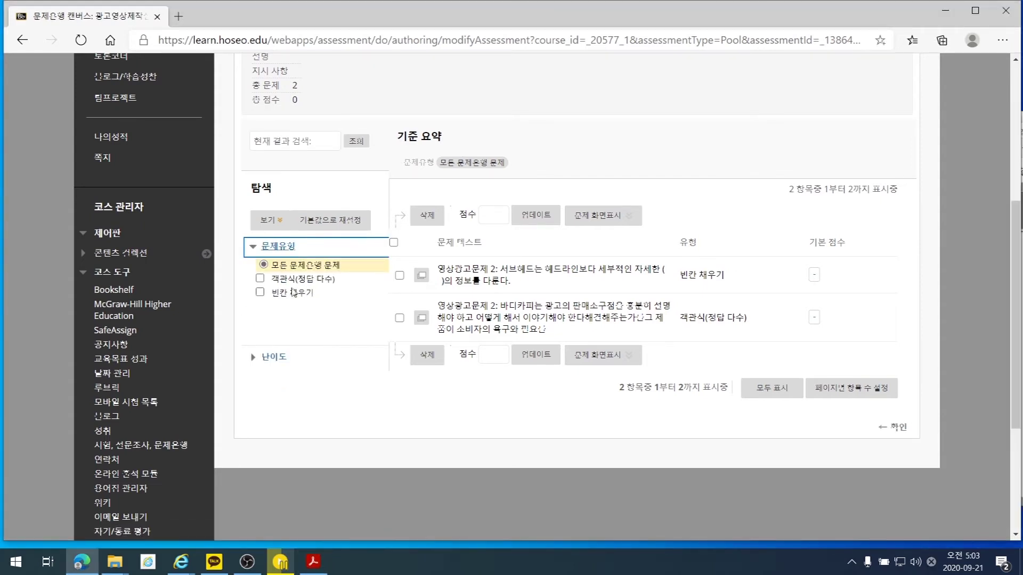
click(275, 363)
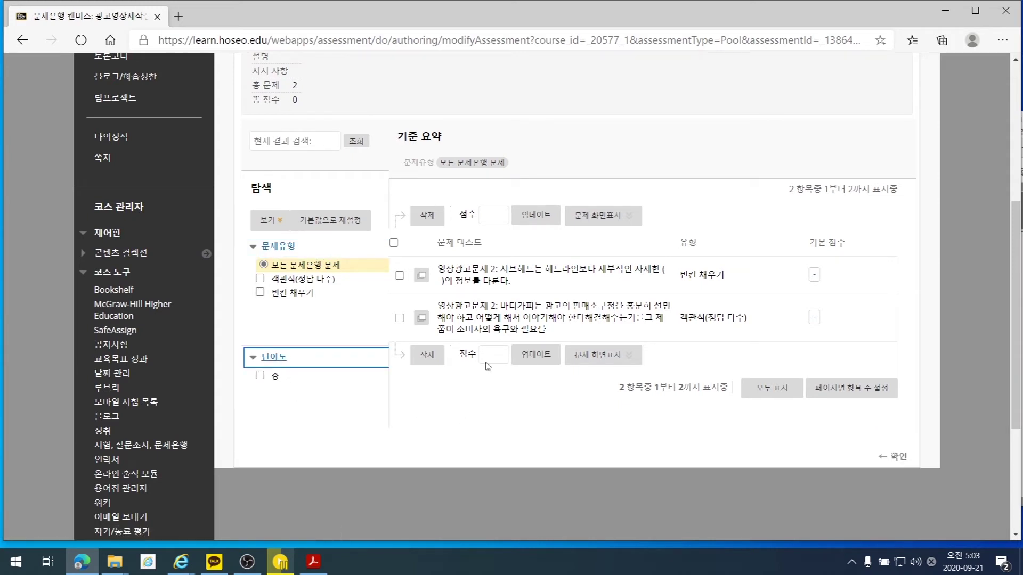
Enter 3 as the score (점수), select all questions in the pool, and return to the pool manager (문제은행 관리자)
click(485, 216)
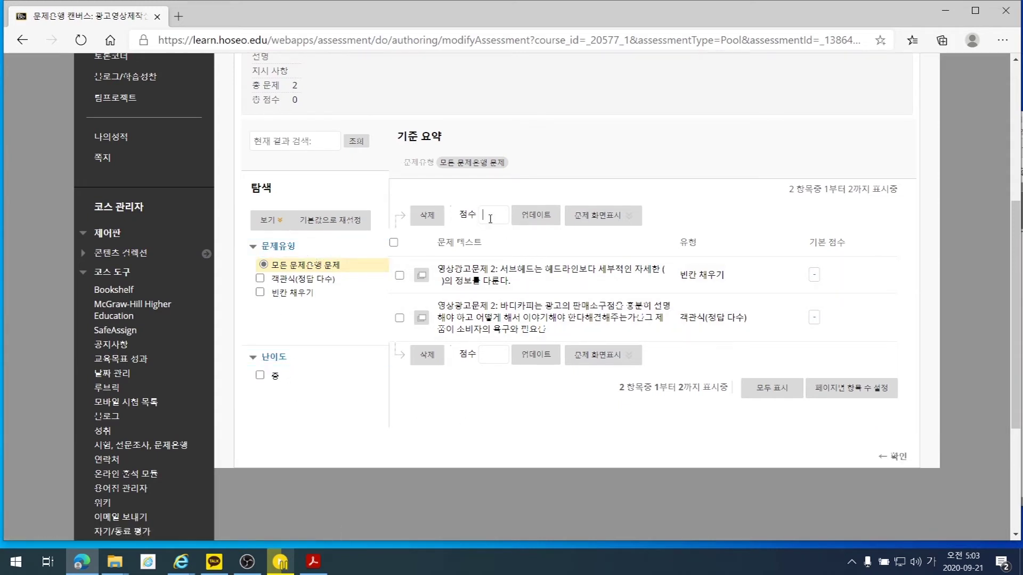
text(3)
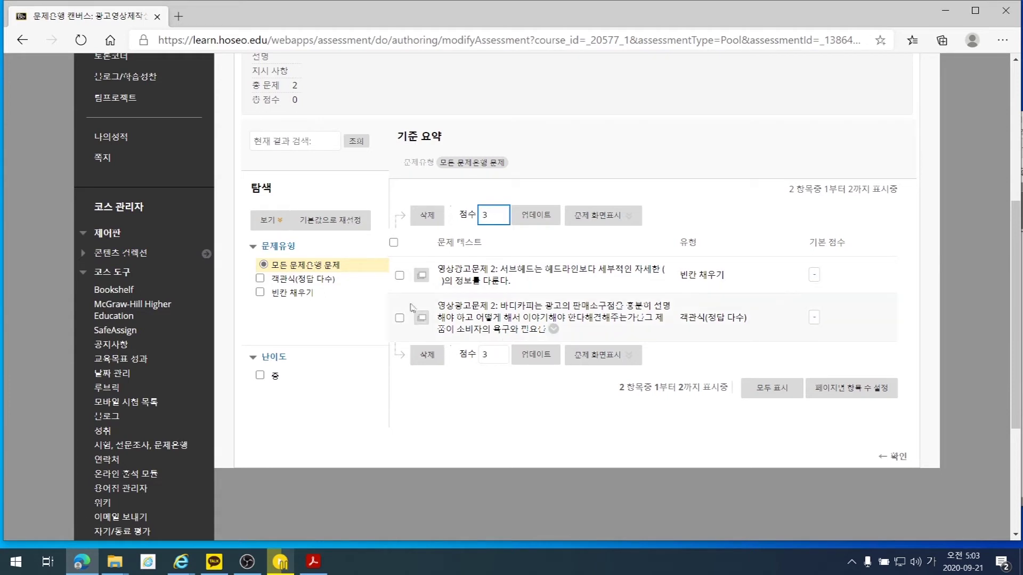
click(393, 243)
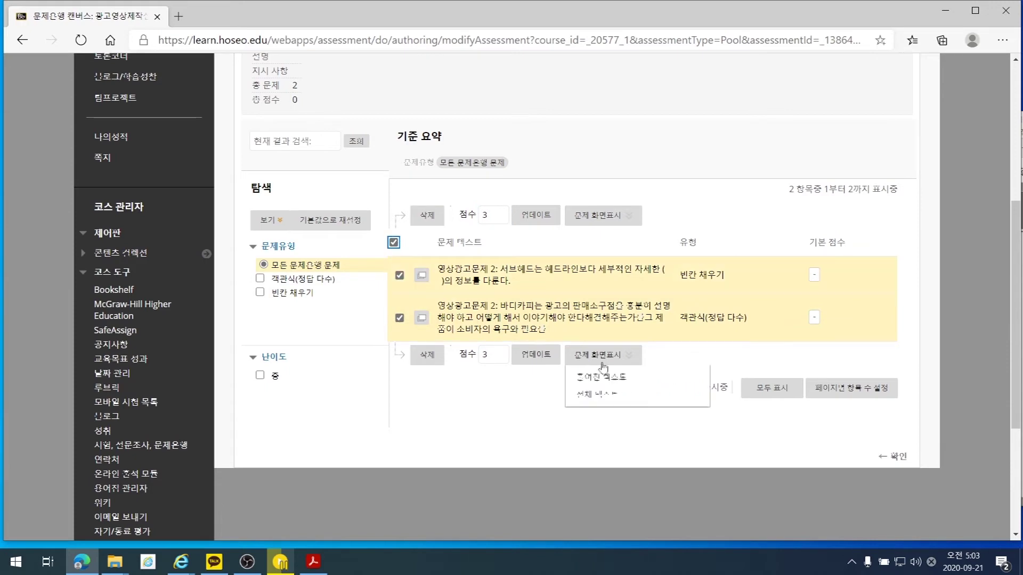
click(895, 454)
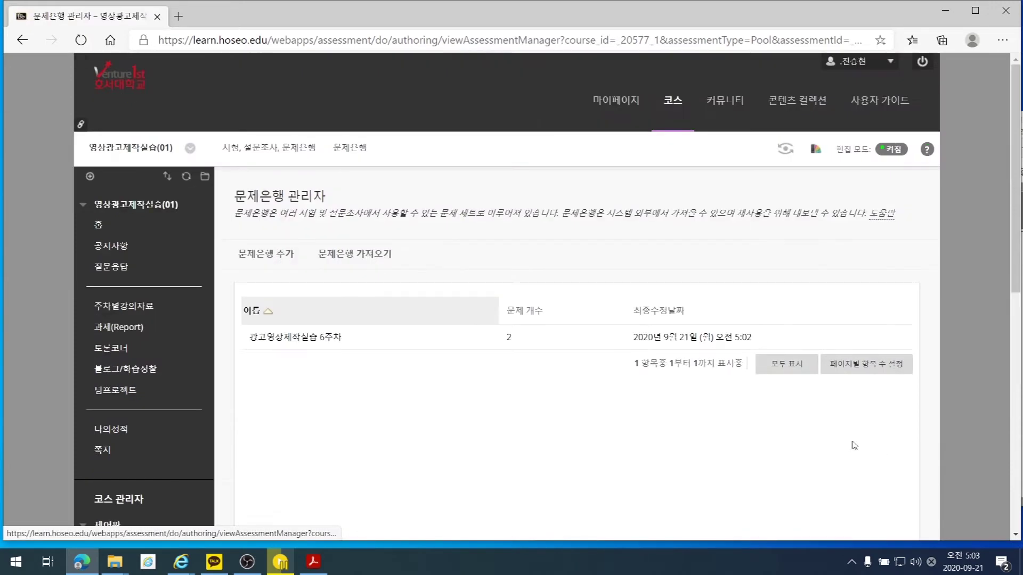
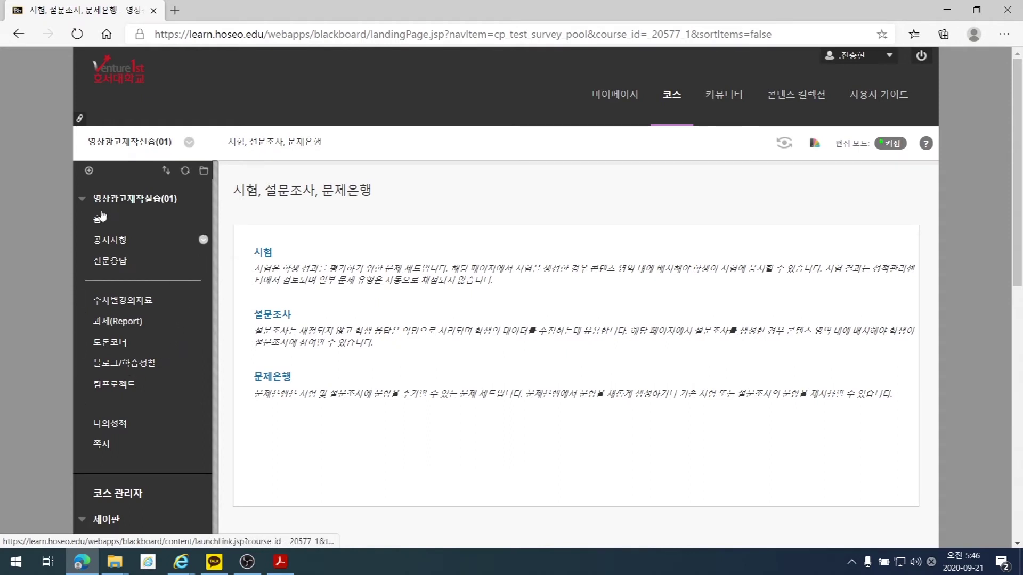
Start a new test in the test manager (시험 관리자) and title it 광고영상제작실습 6주차
click(264, 252)
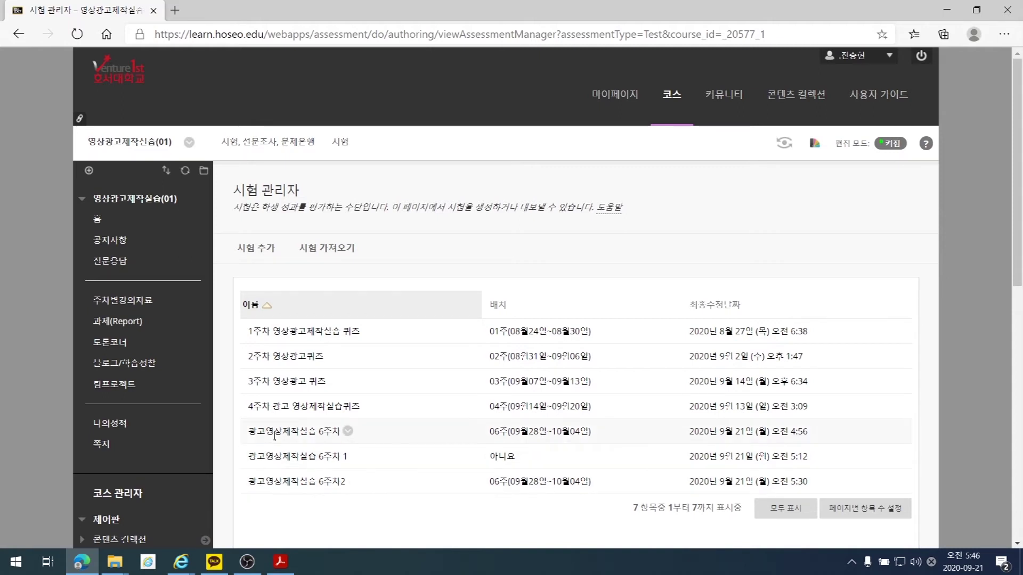
click(248, 254)
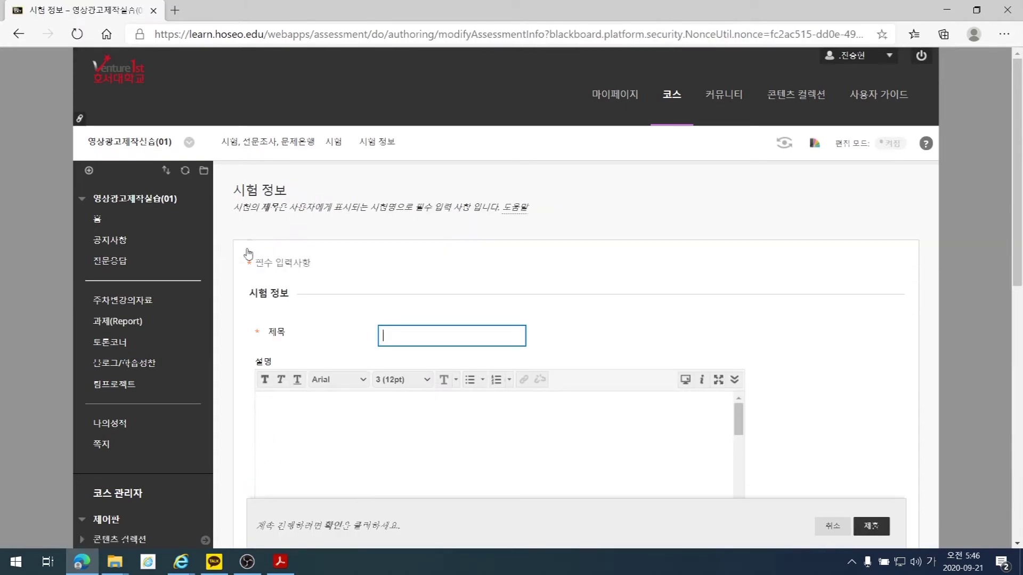
click(431, 336)
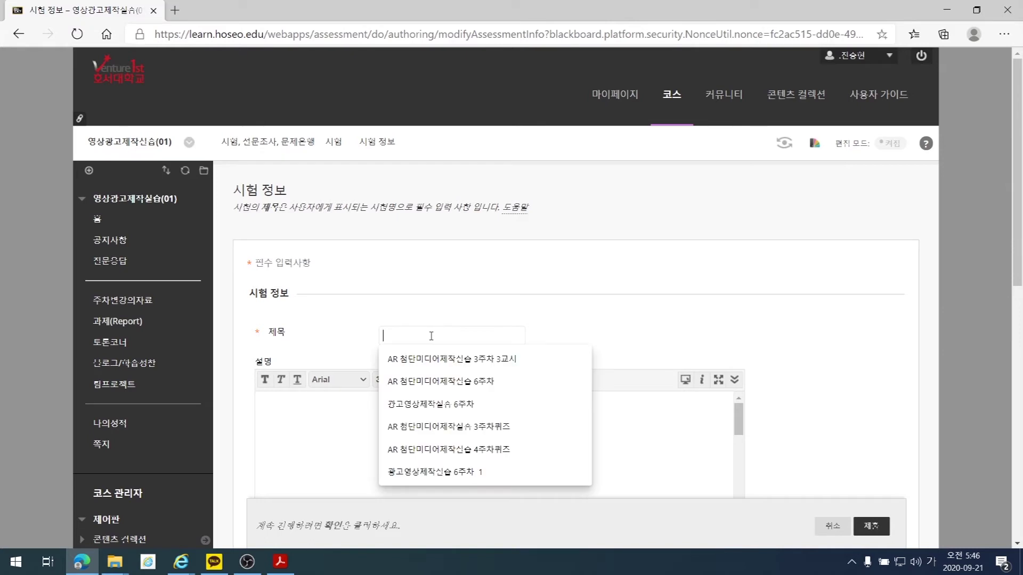
click(432, 404)
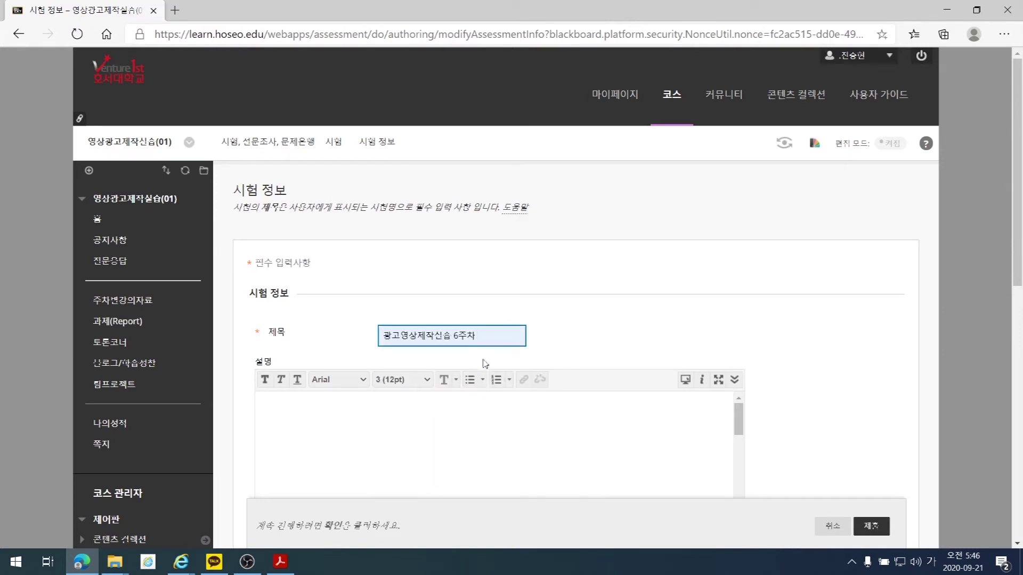
Append 테스트 to the test title so it reads 광고영상제작실습 6주차 테스트, and submit the test information
click(495, 331)
text(ㅌ)
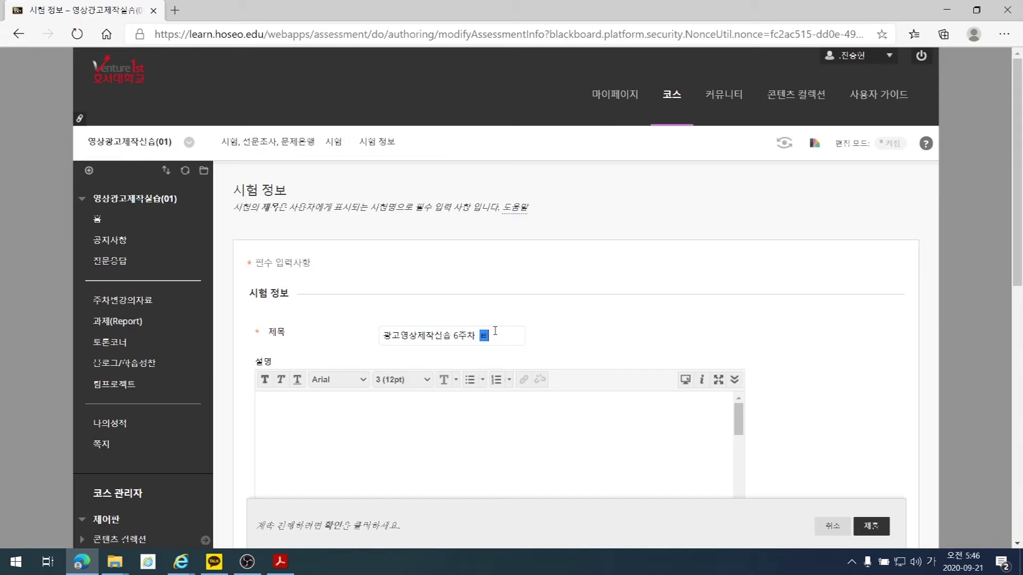
text(ㅔㅅㅡㅌㅡ)
click(383, 441)
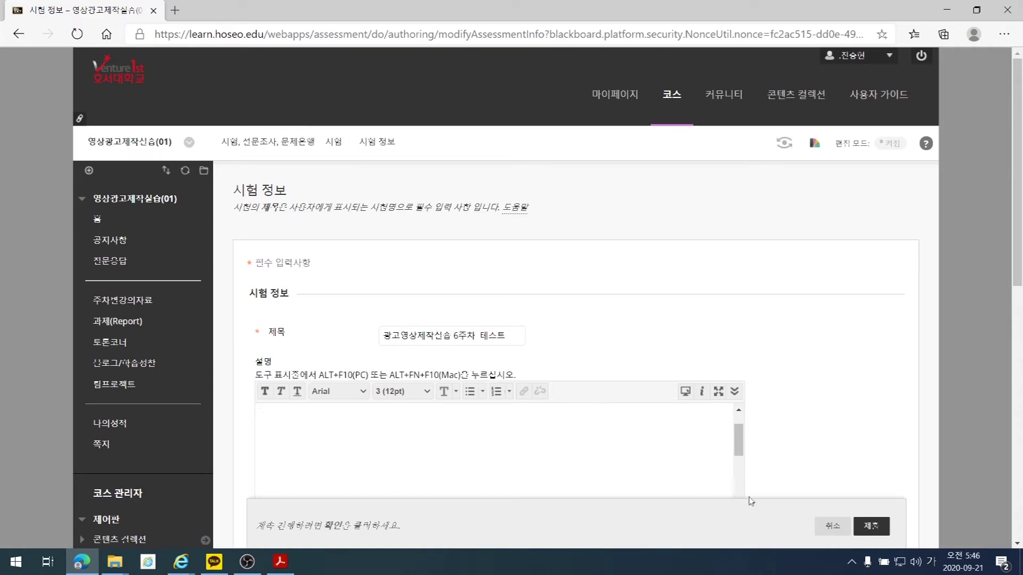
click(872, 525)
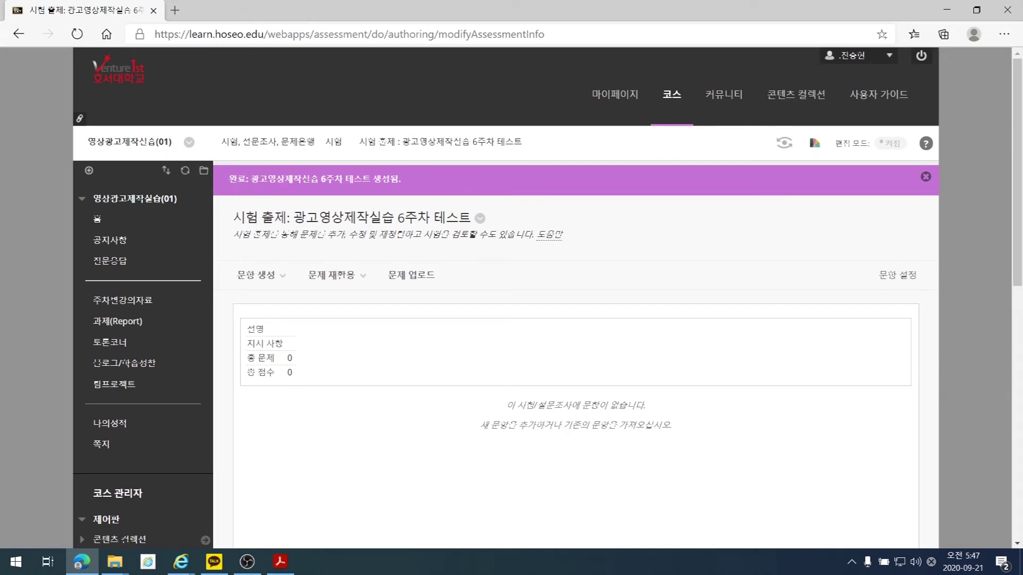
key(alt+Tab)
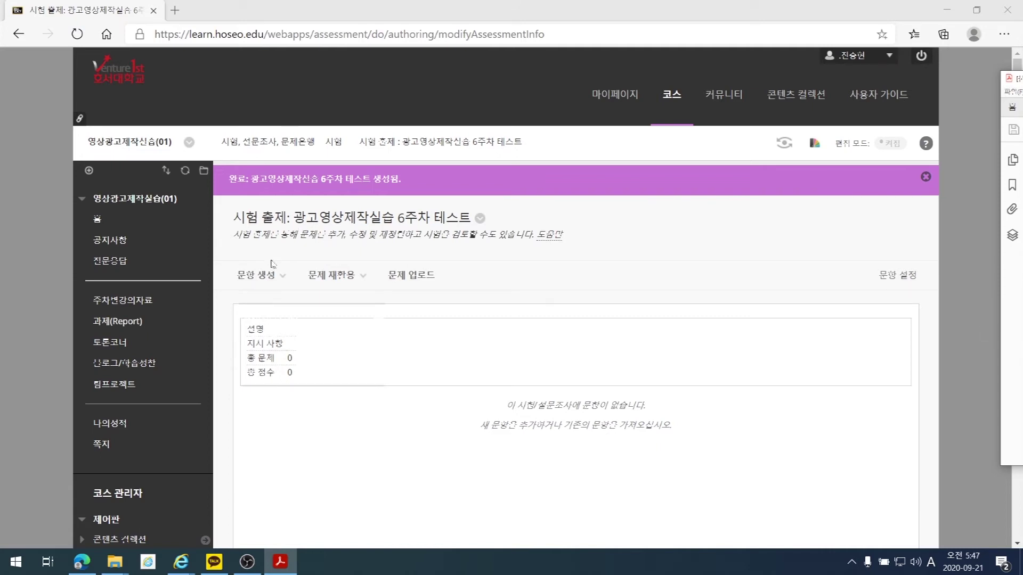
click(260, 282)
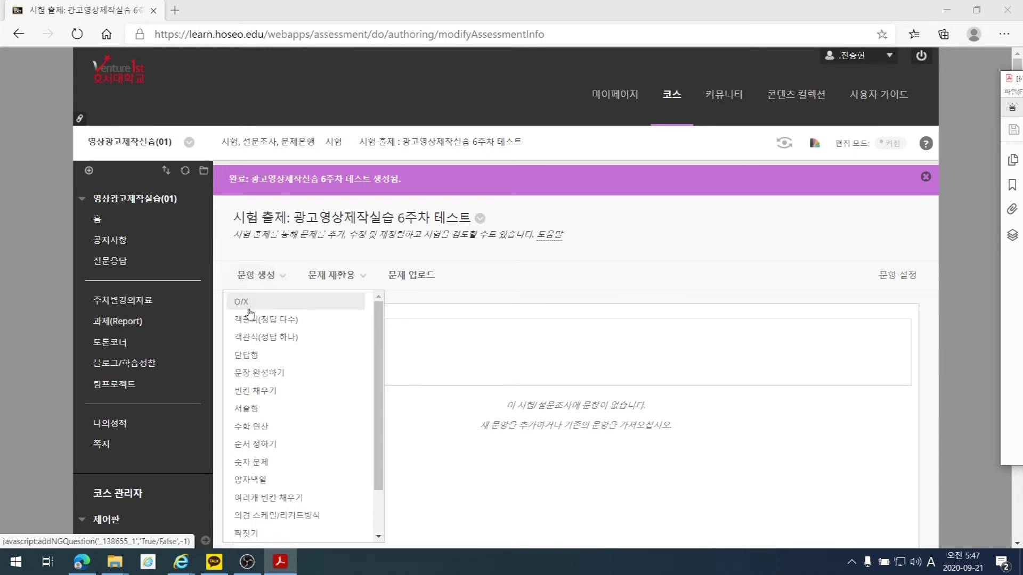
click(564, 301)
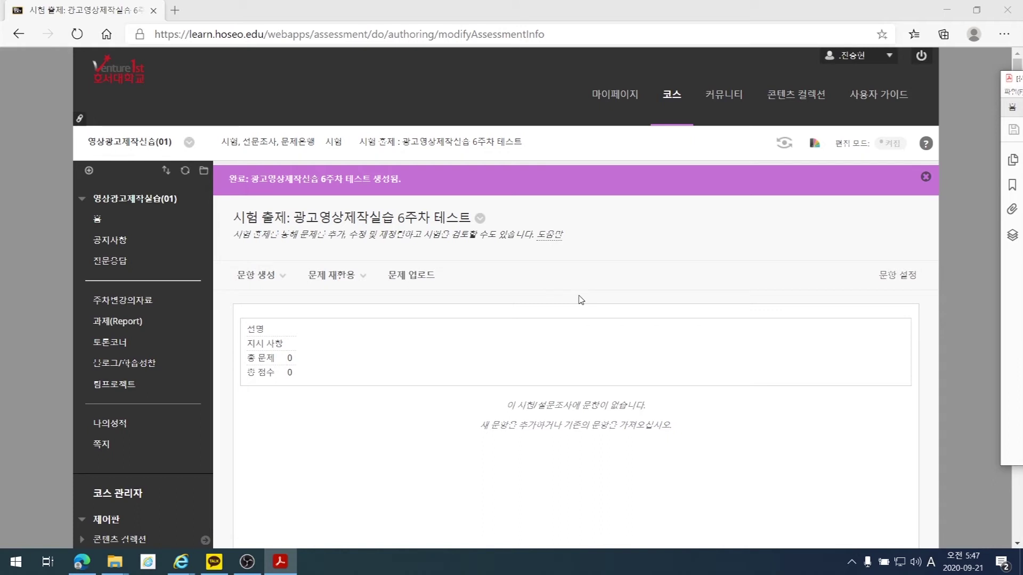
Start a reused question set (문제 세트 생성(전체)) and limit its source to the 광고영상제작실습 6주차 question pool
click(336, 275)
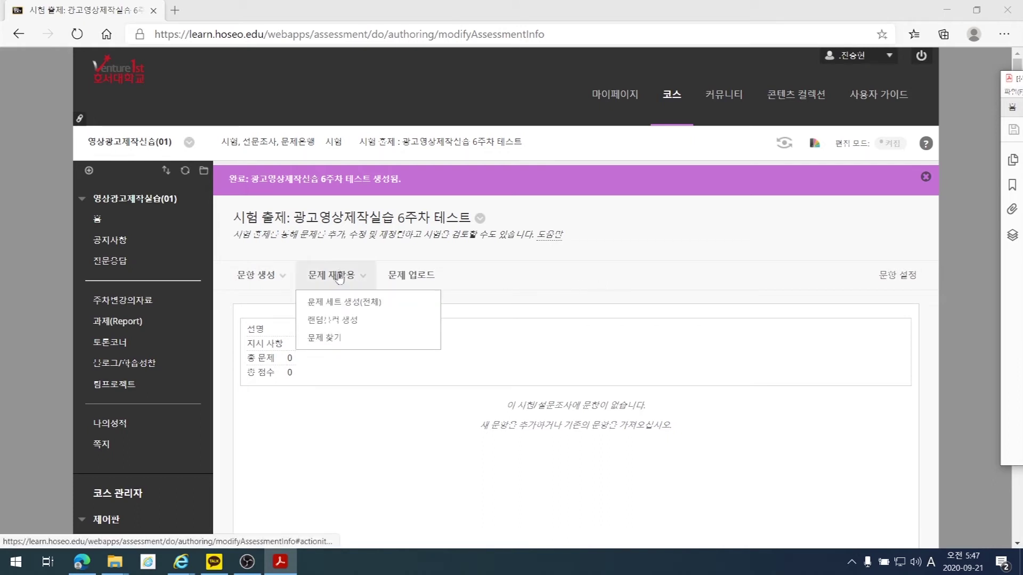
click(365, 304)
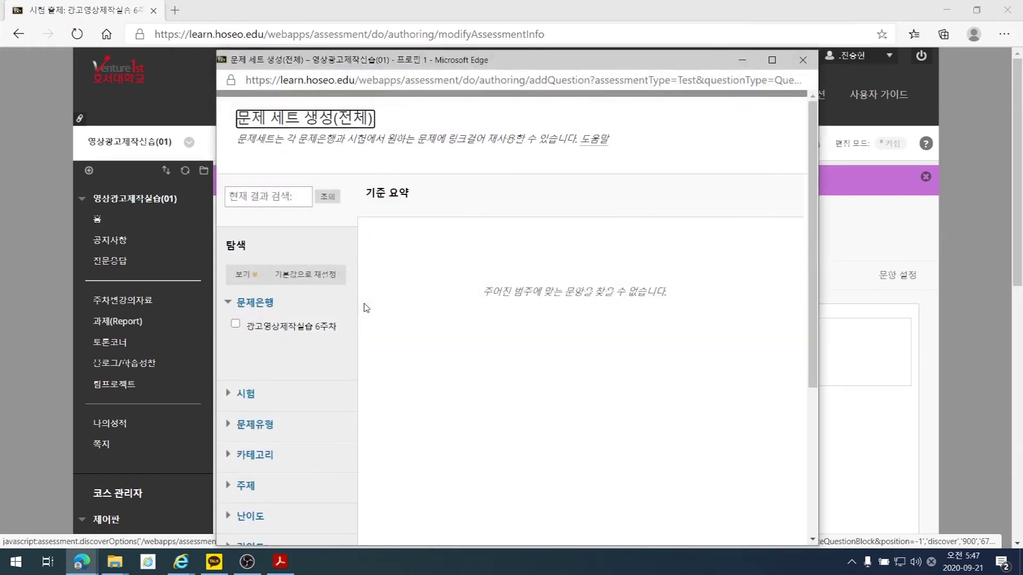
drag(818, 267, 1017, 257)
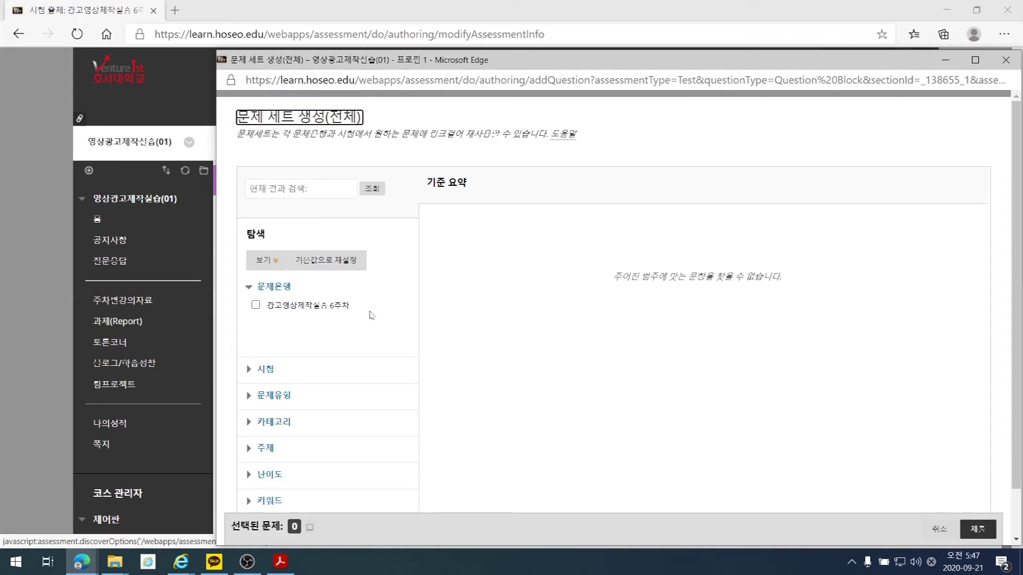
click(256, 305)
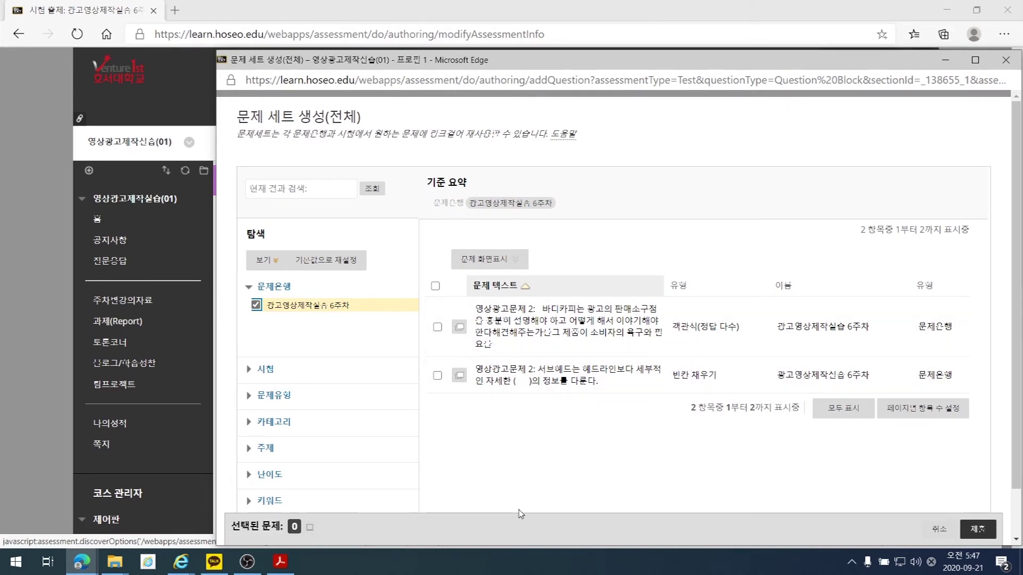
Filter the pool's questions by the question types 객관식(정답 다수) and 빈칸 채우기
scroll(492, 426, down, 1)
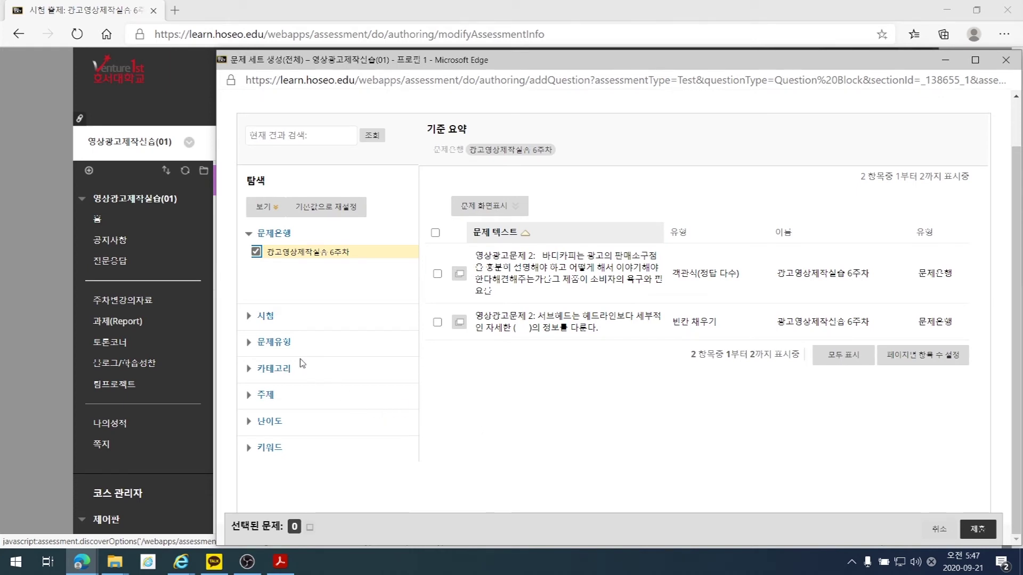
click(270, 343)
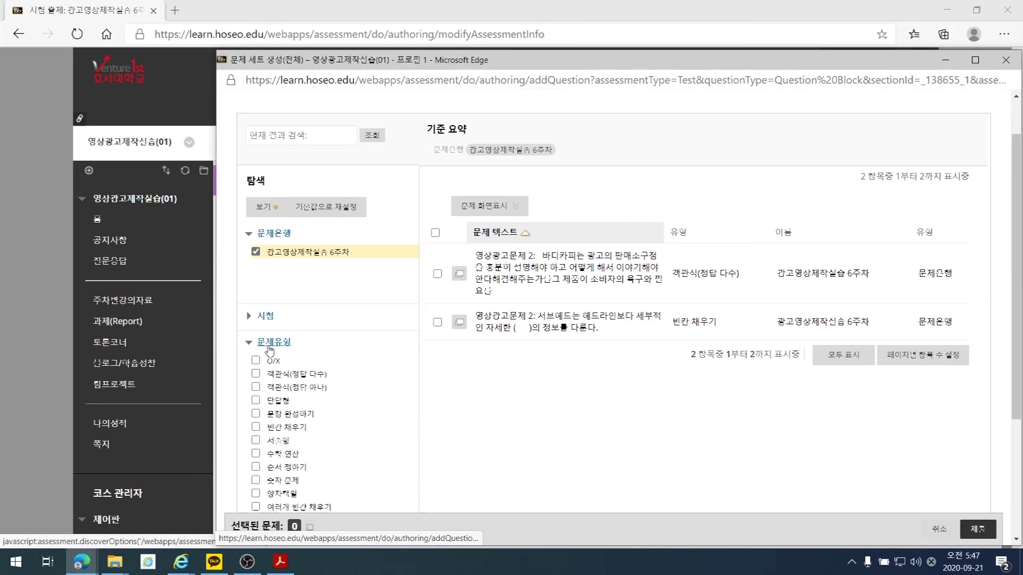
scroll(360, 372, down, 1)
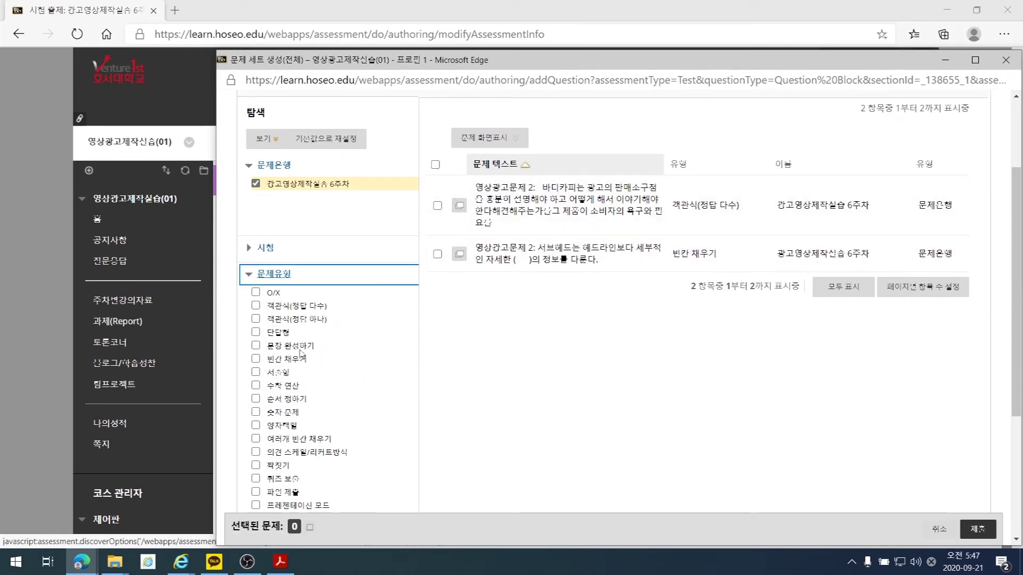
click(256, 306)
scroll(256, 304, down, 1)
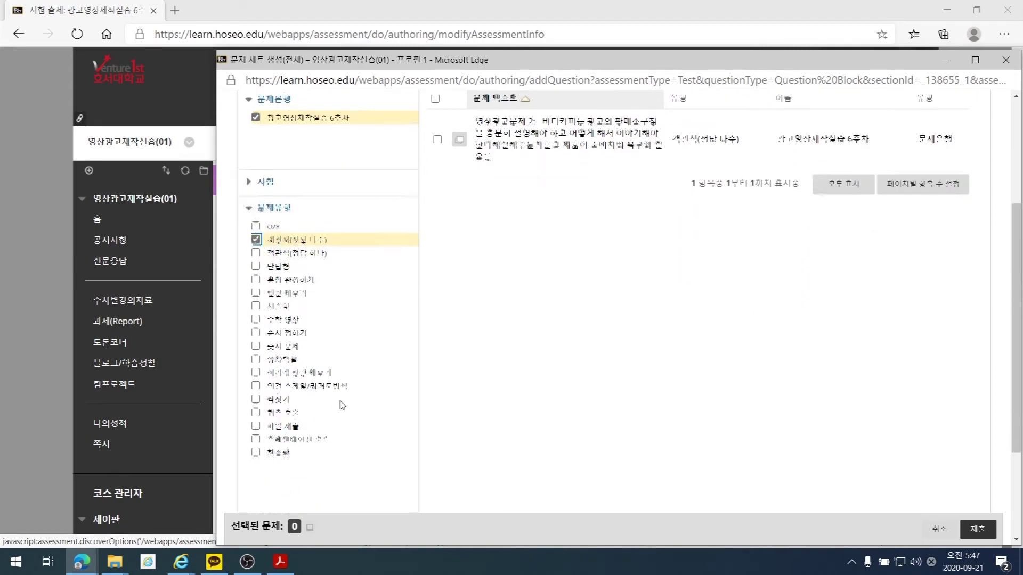
click(256, 290)
scroll(592, 434, up, 2)
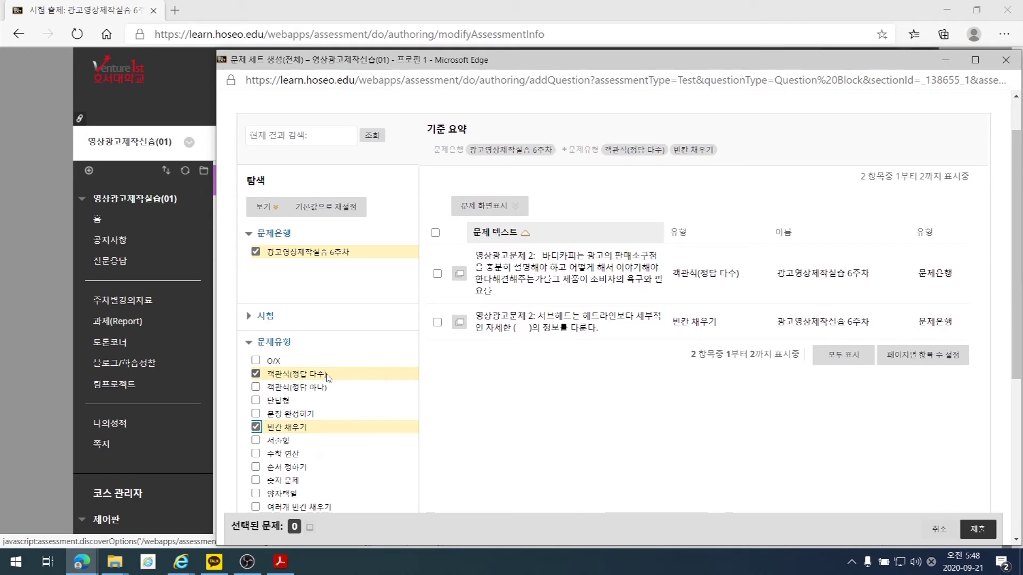
Select both the multiple-answer and the fill-in-the-blank question and submit them as the test's question set
click(435, 233)
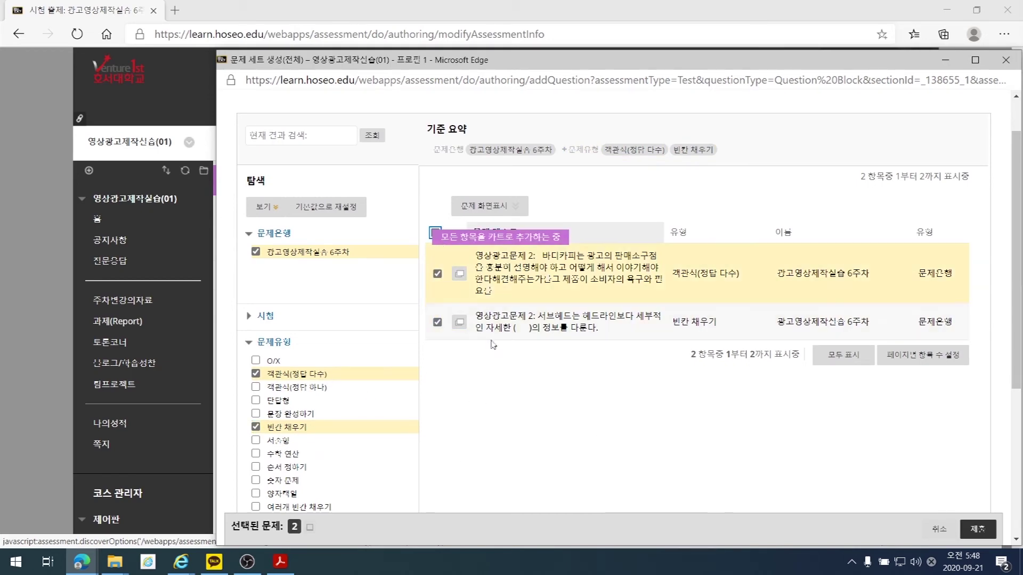
scroll(537, 429, down, 1)
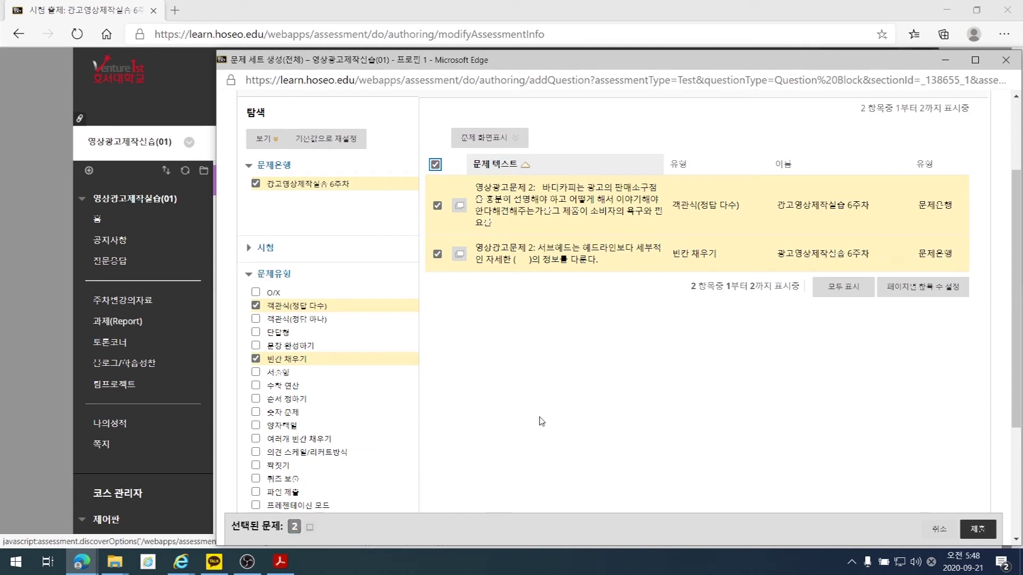
click(437, 254)
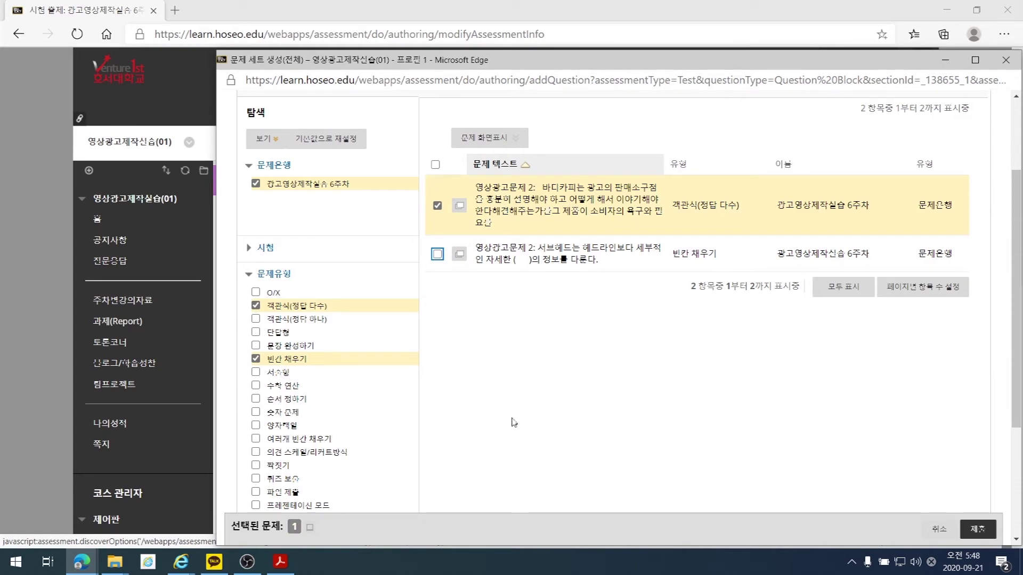
scroll(688, 424, down, 1)
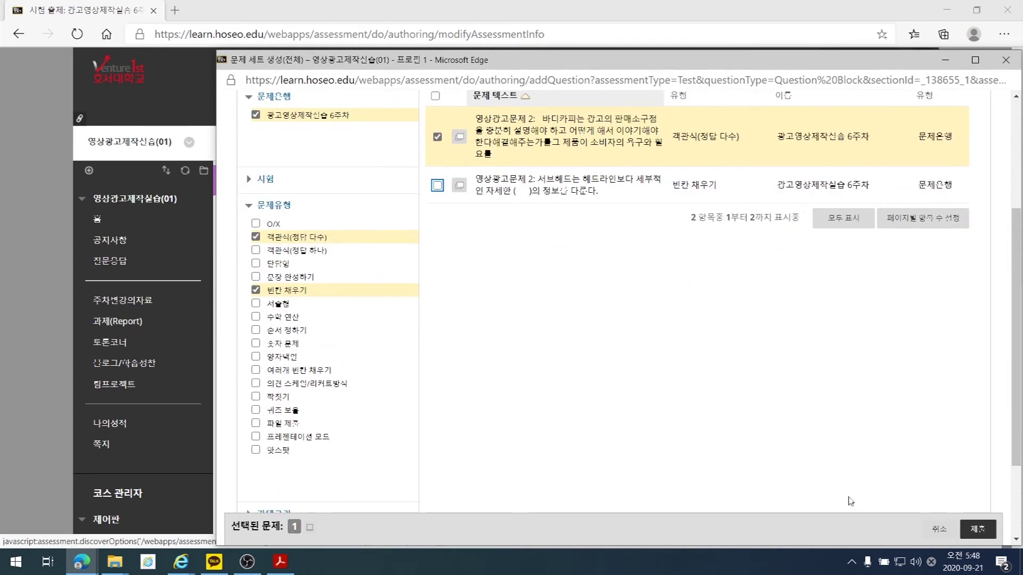
click(438, 186)
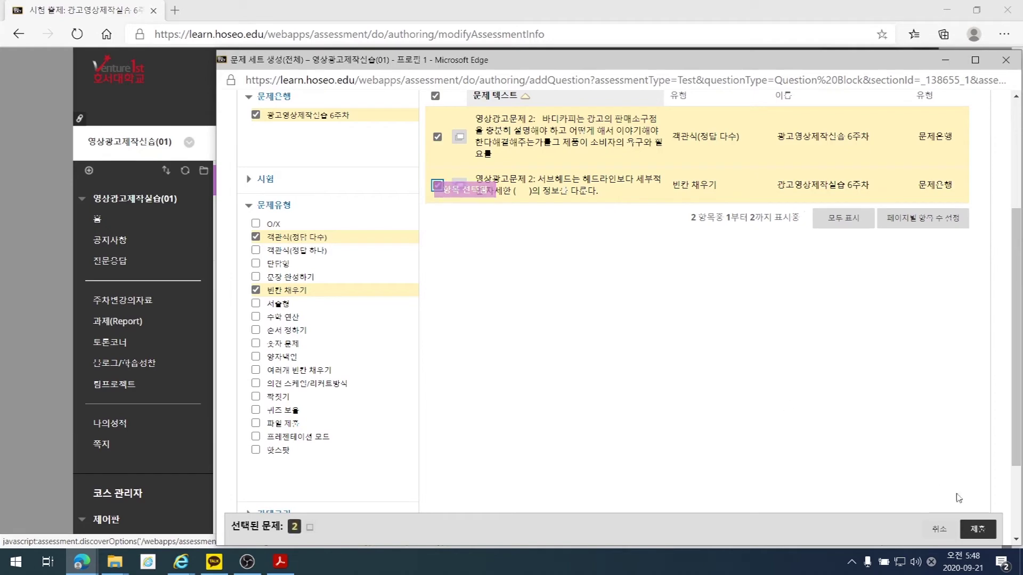
click(978, 529)
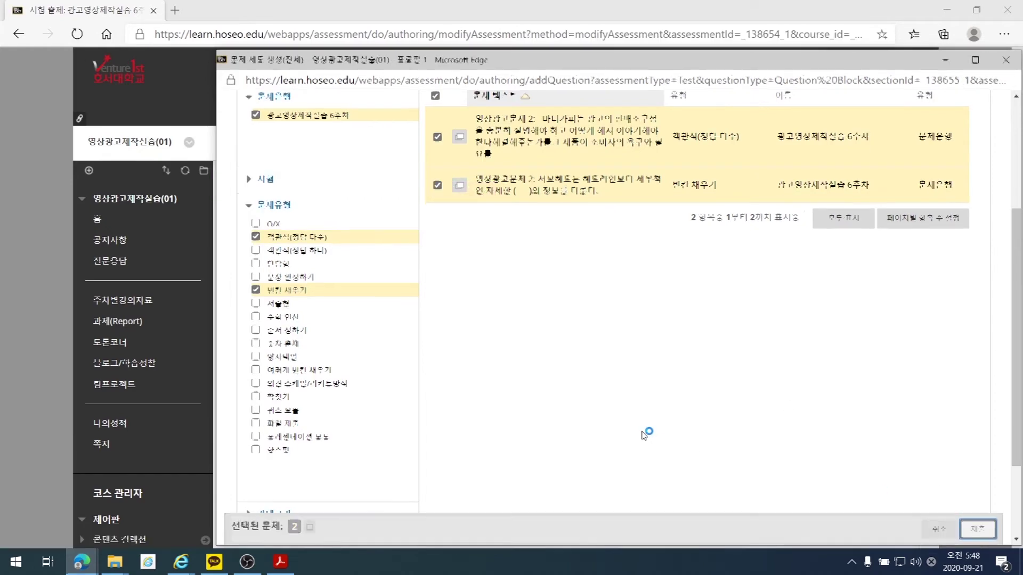
Set the question set's points per question (문제당 점수) to 3 and confirm the finished test
scroll(582, 394, down, 4)
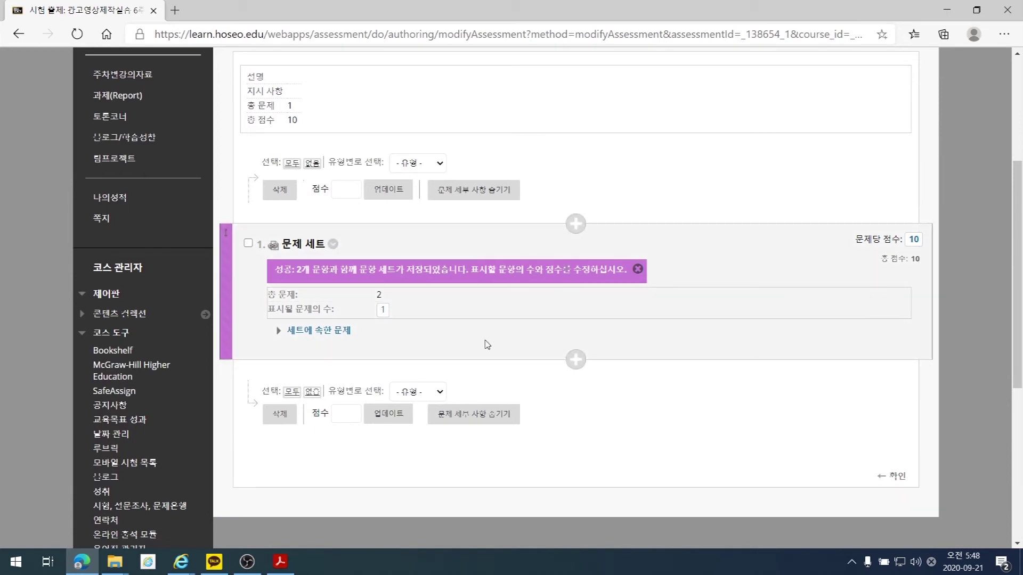
click(1022, 79)
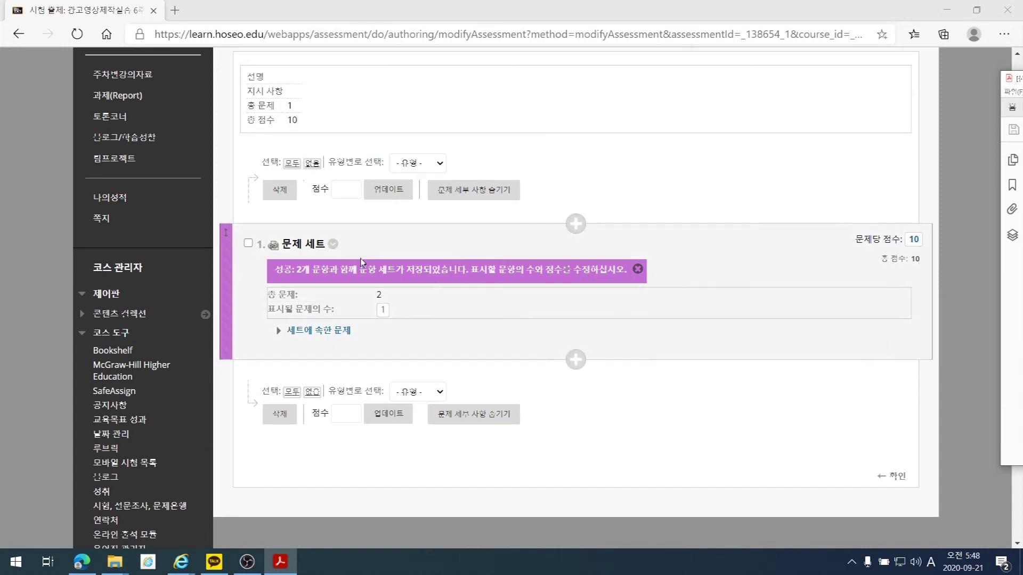
click(915, 241)
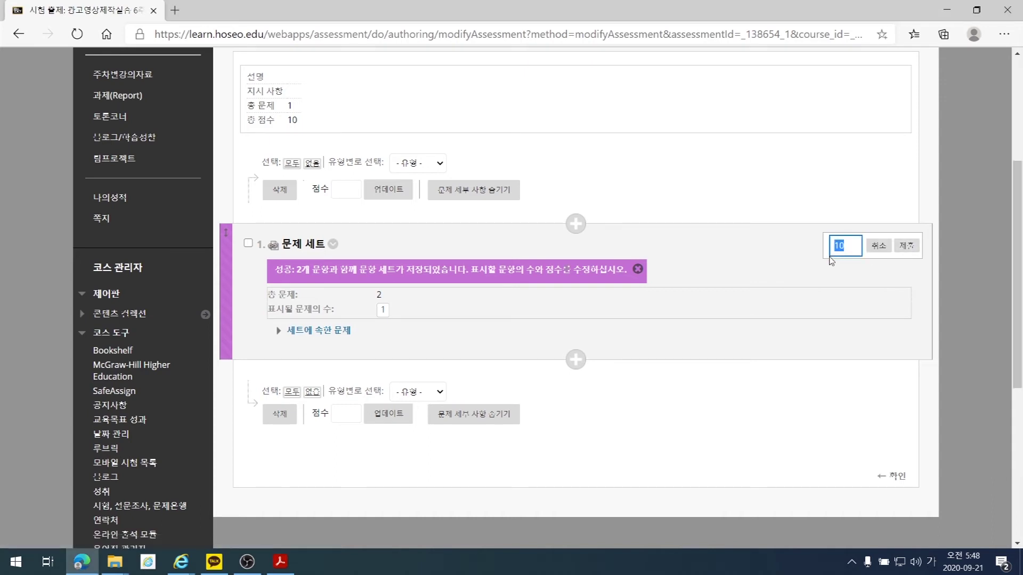
text(3)
click(906, 245)
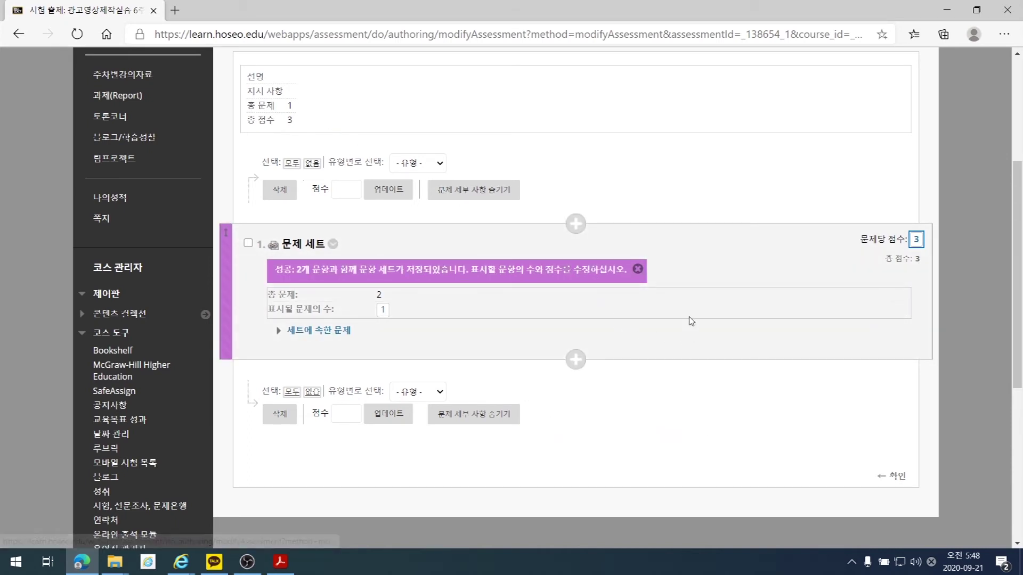
scroll(692, 320, down, 3)
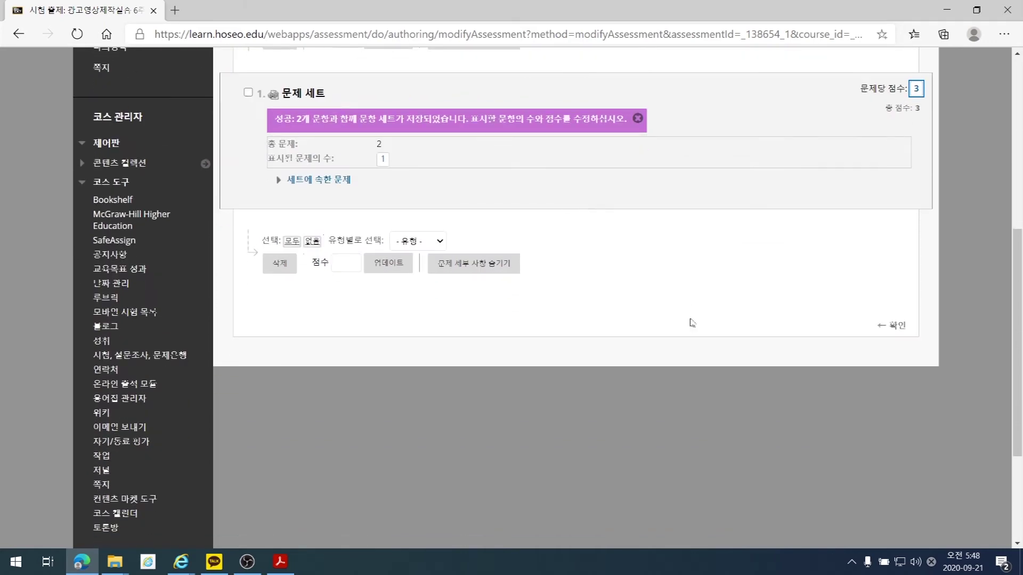
click(870, 327)
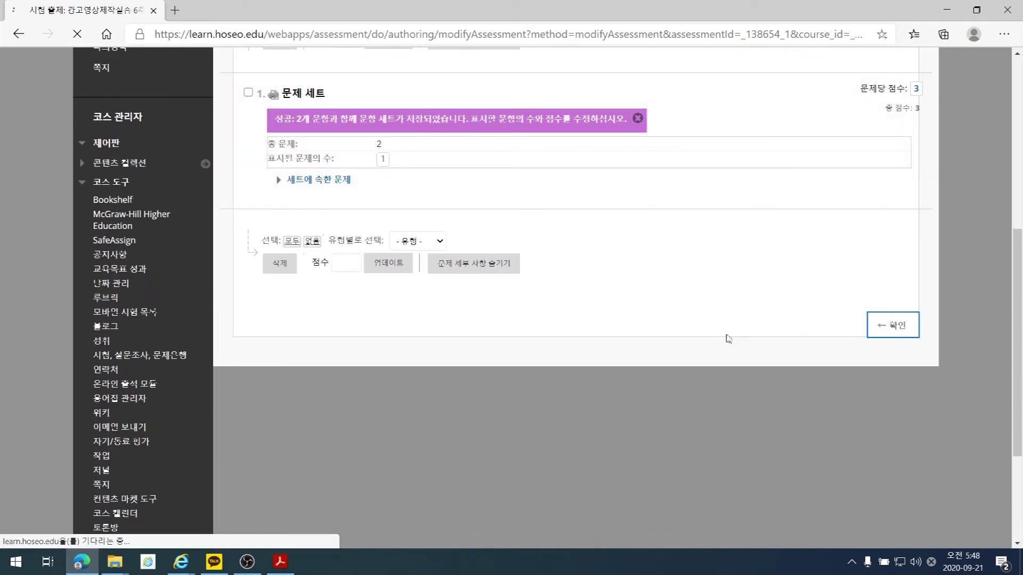
Open the 06주(09월28일~10월04일) folder in the weekly lecture materials (주차별강의자료)
scroll(666, 330, down, 2)
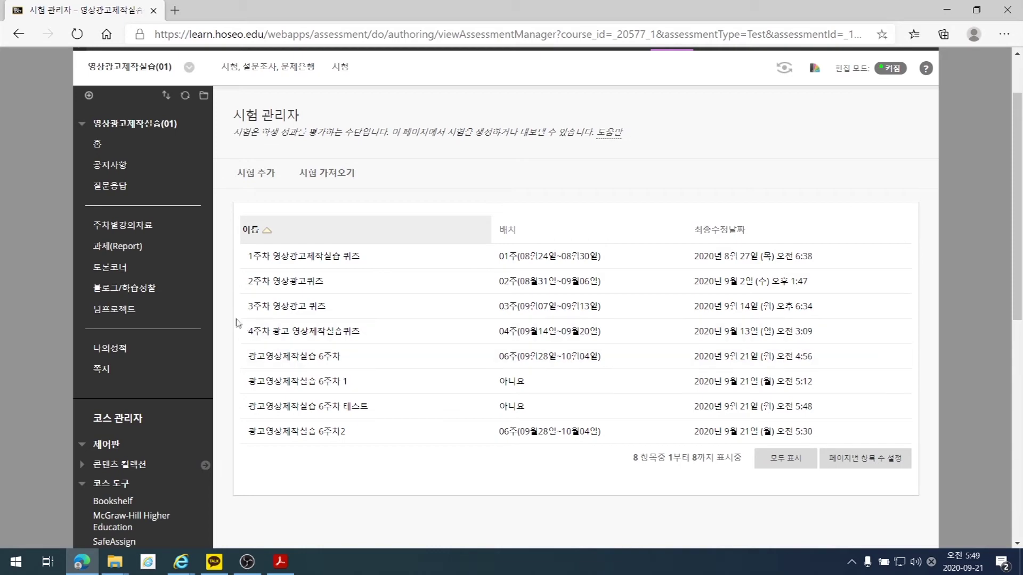
click(133, 229)
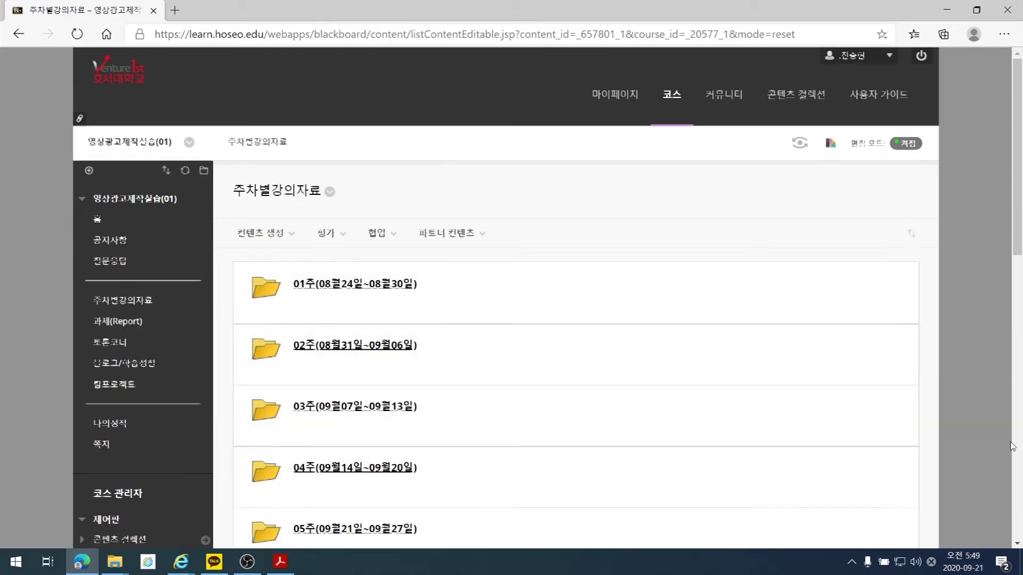
scroll(721, 376, down, 3)
click(357, 441)
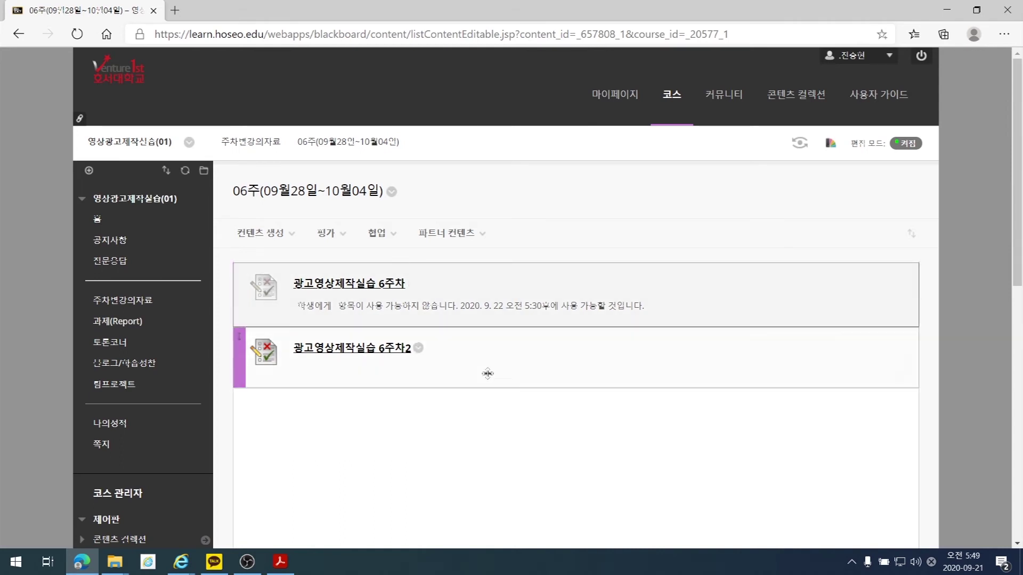
Add the existing test 광고영상제작실습 6주차 테스트 to the week 6 folder as an assessment and submit it
click(326, 233)
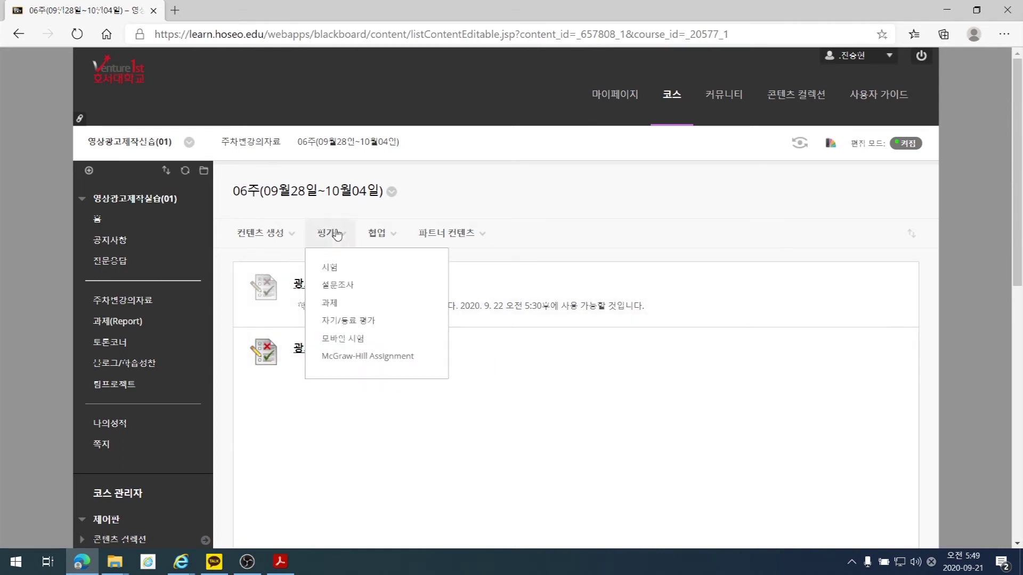
click(326, 269)
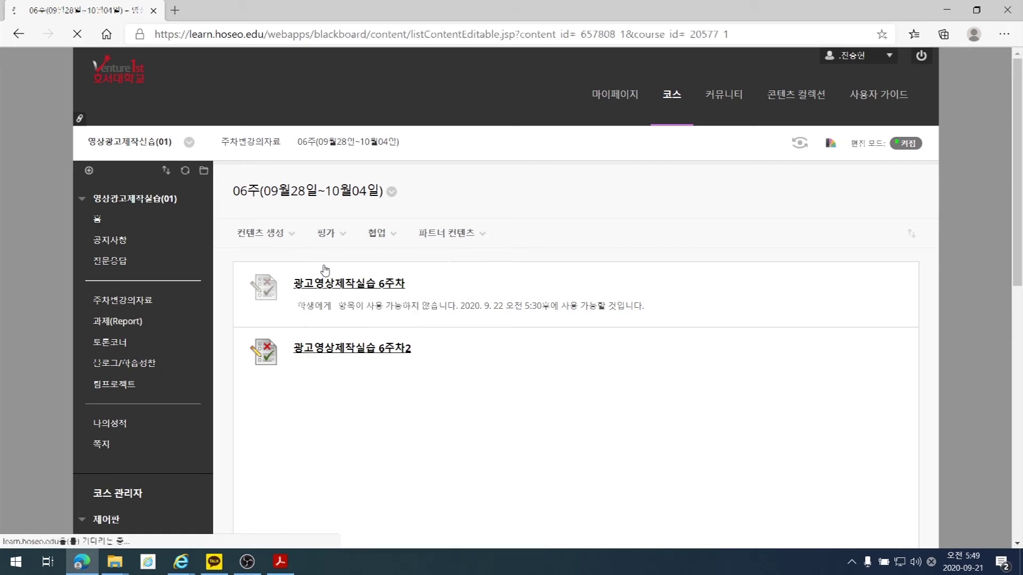
scroll(528, 392, down, 1)
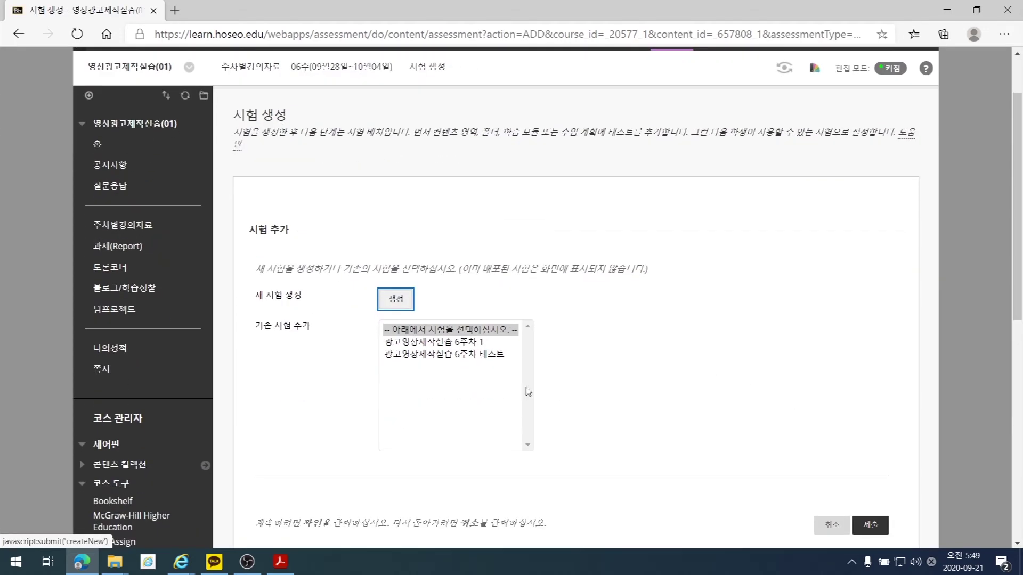
click(456, 356)
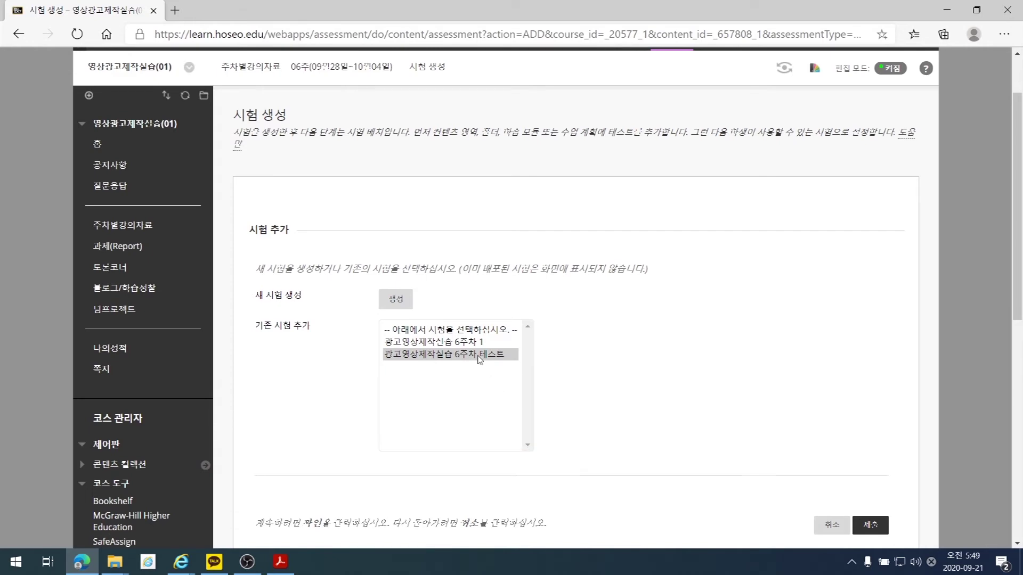
click(871, 525)
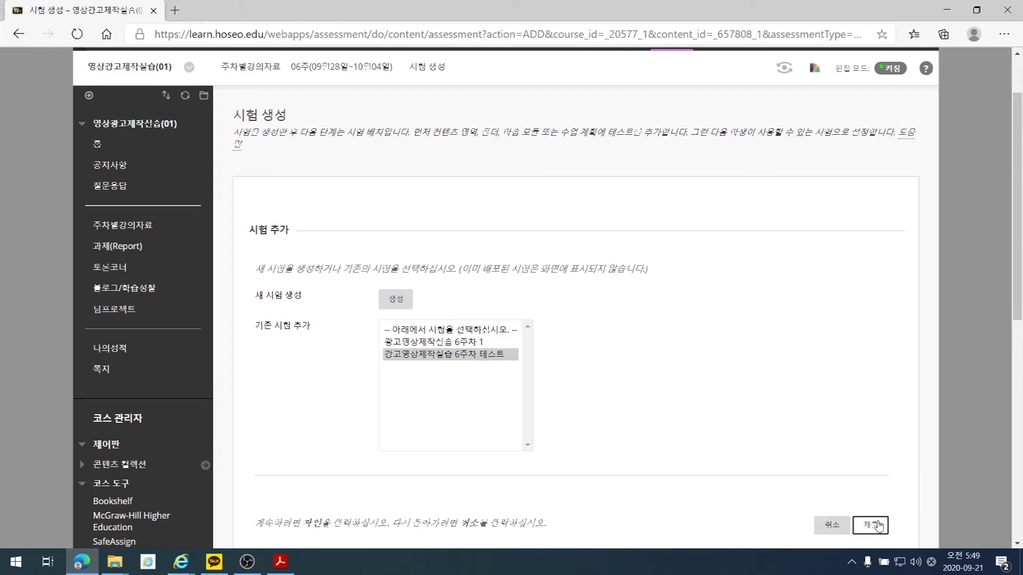
Enable the attempts setting (응시횟수 설정) in the test's deployment options and limit the number of attempts to 3
scroll(725, 419, down, 1)
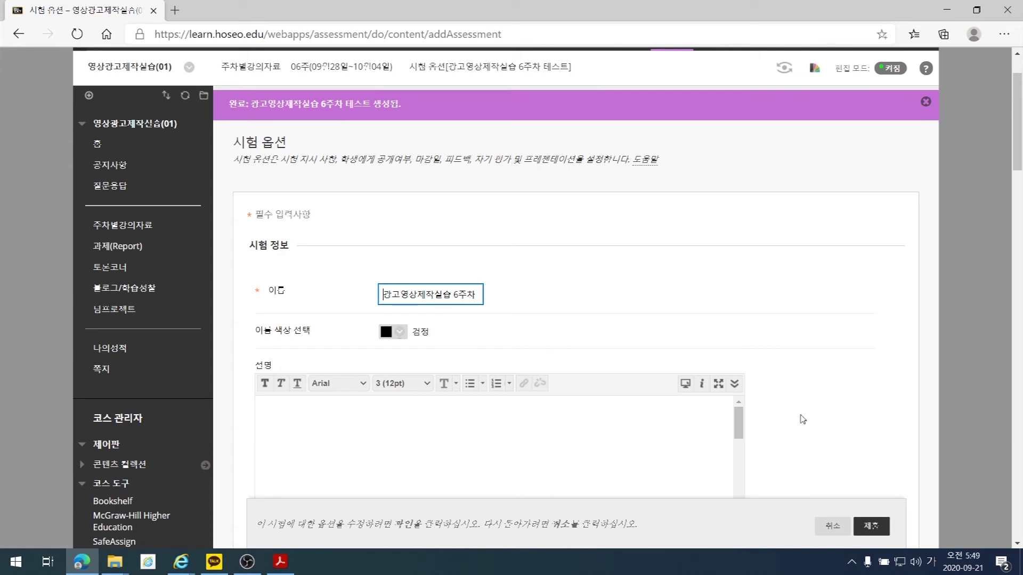
key(alt+Tab)
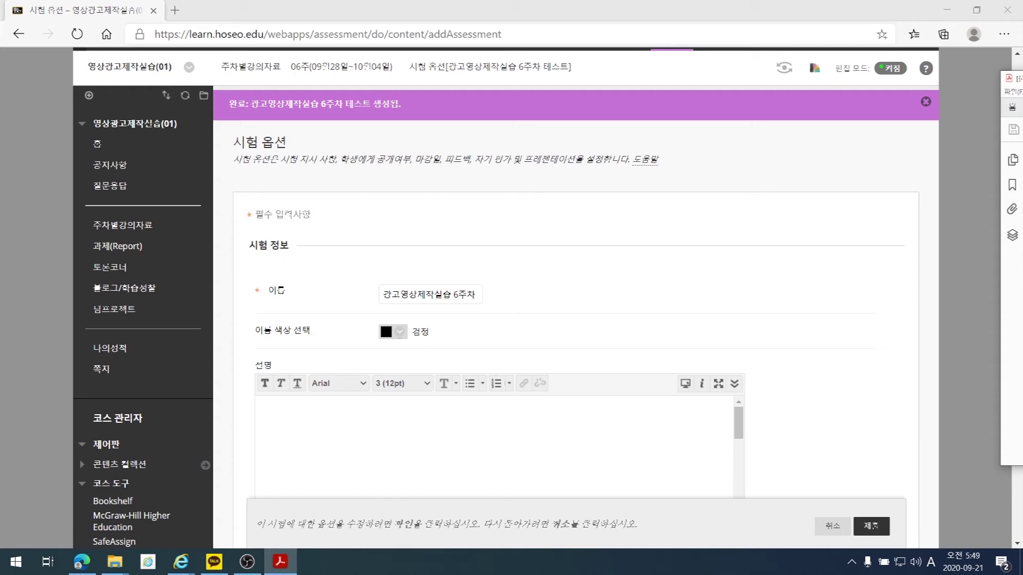
click(807, 382)
scroll(824, 375, down, 5)
scroll(835, 367, down, 2)
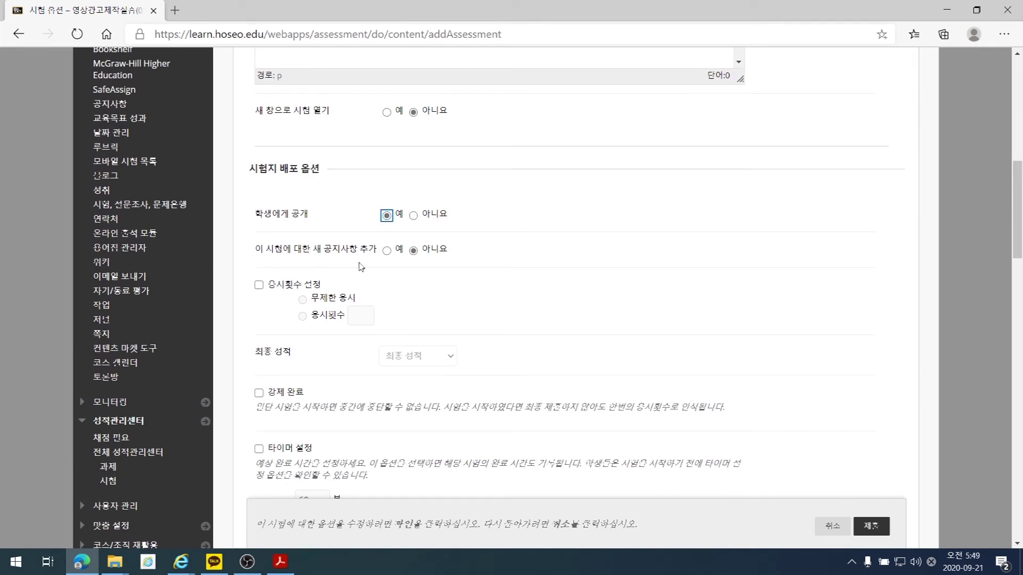
click(259, 285)
click(302, 316)
click(358, 315)
click(384, 341)
Set the test's display-until time (다음 날짜까지 공개) to 오전 06:30 on 2020/09/21
scroll(800, 350, down, 5)
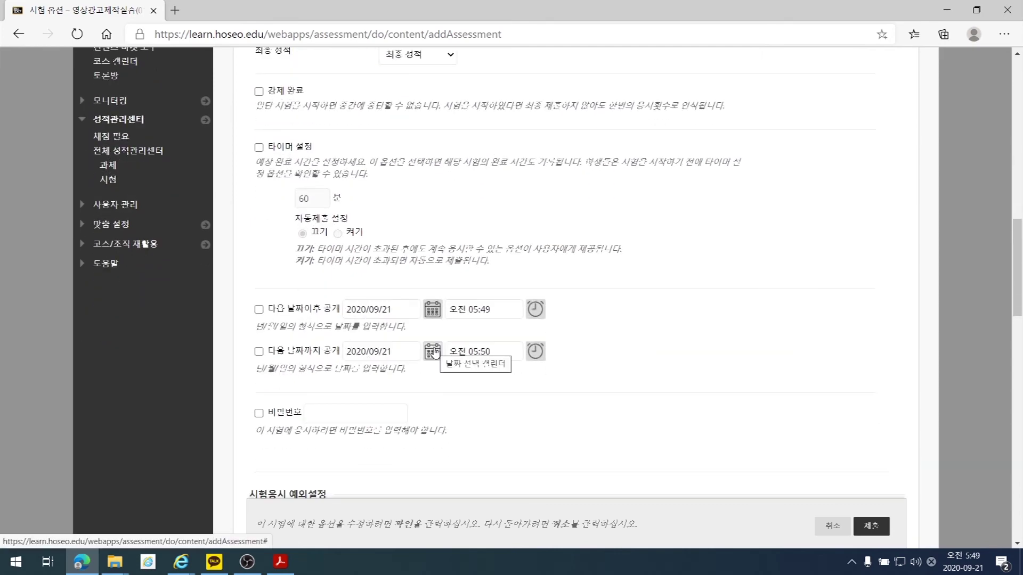
click(433, 352)
click(537, 354)
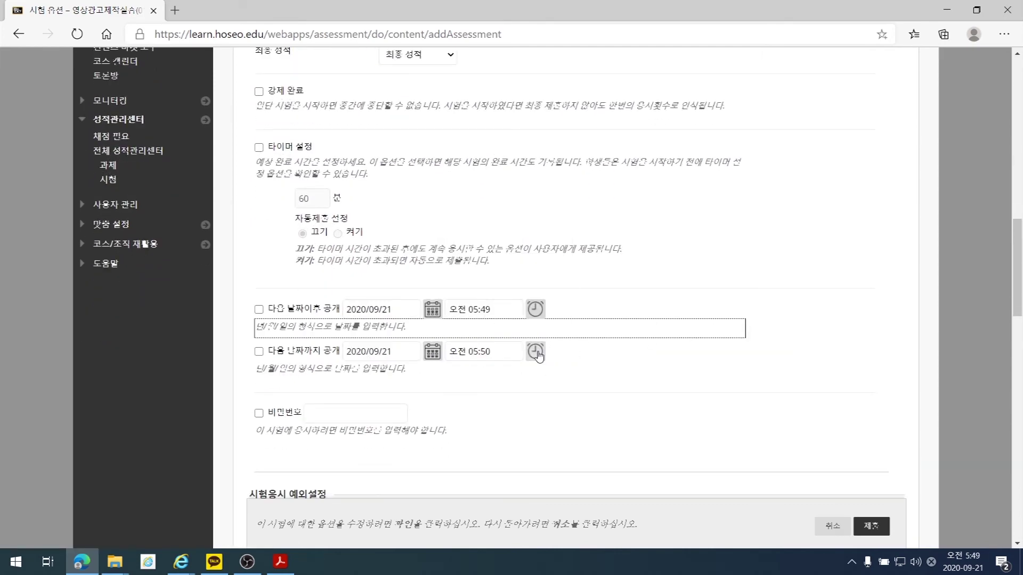
click(539, 356)
click(595, 366)
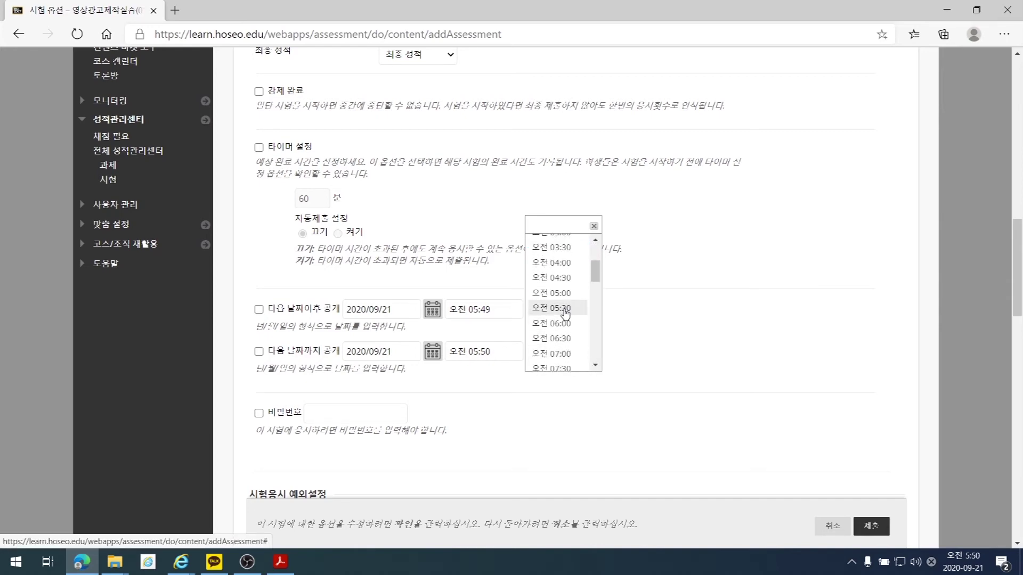
click(553, 338)
Set the test's due date (마감일) to 2020/09/22 at 오전 06:30
scroll(707, 366, down, 4)
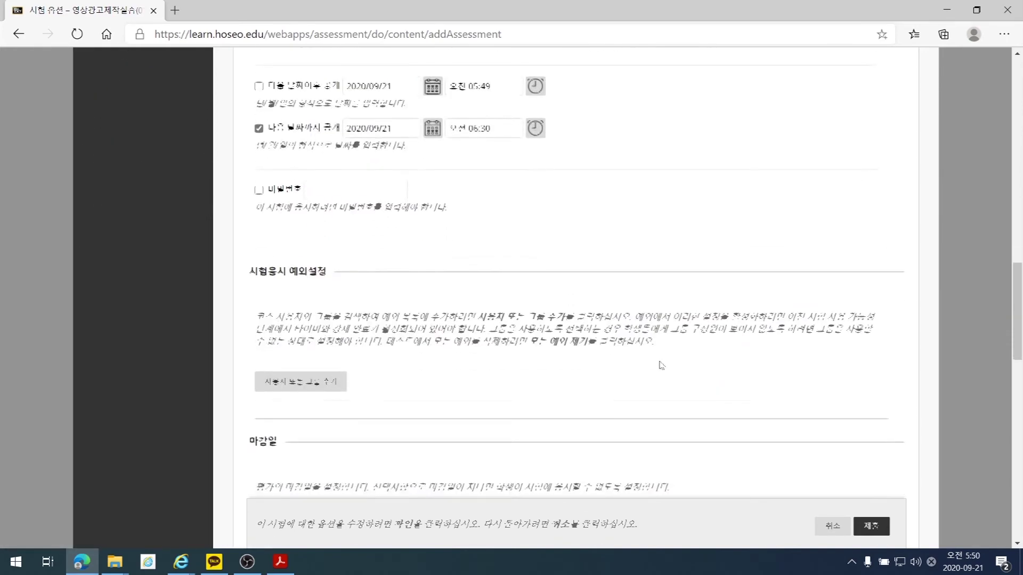
scroll(707, 366, down, 4)
click(381, 335)
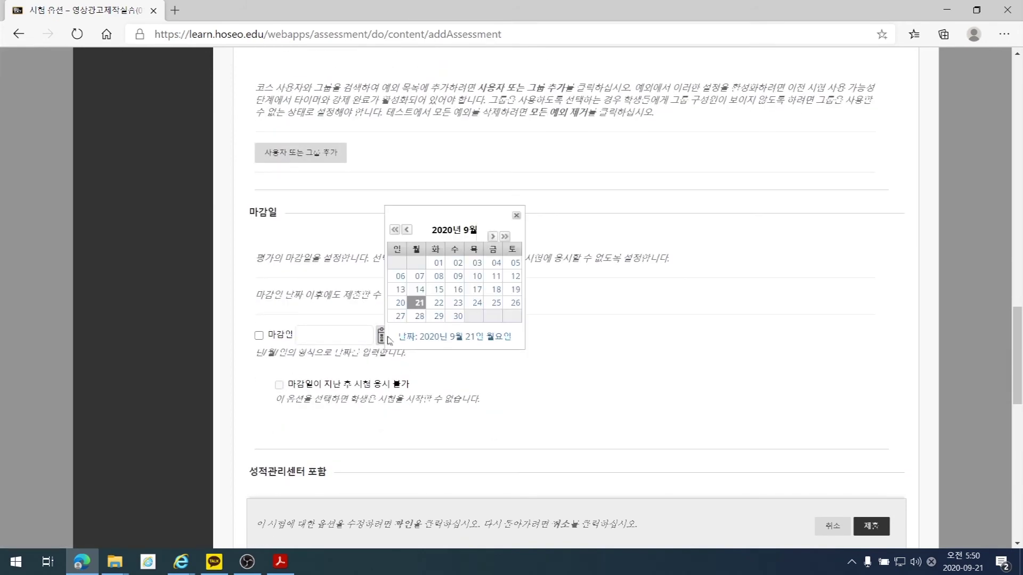
click(439, 302)
click(485, 335)
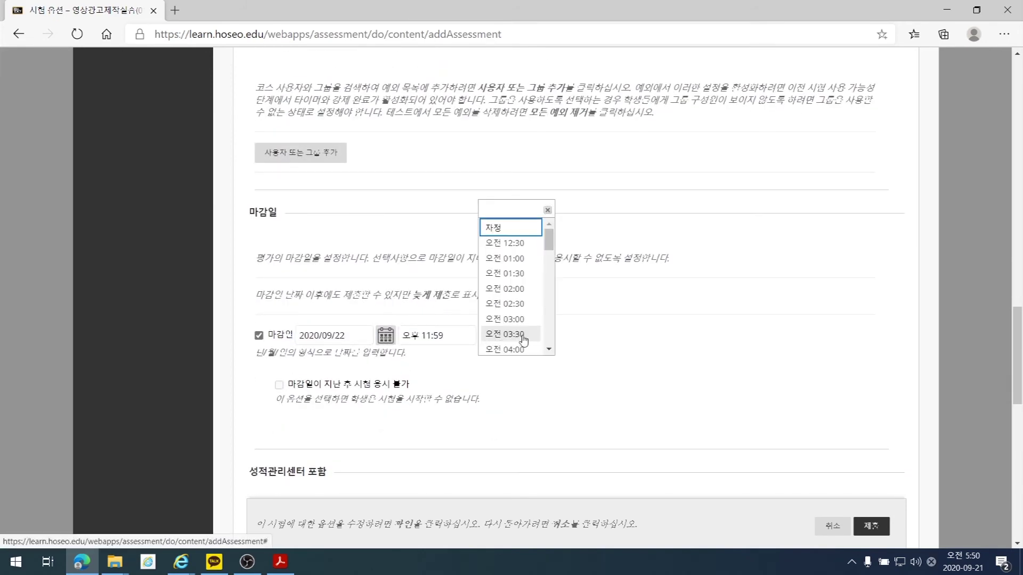
scroll(519, 340, down, 3)
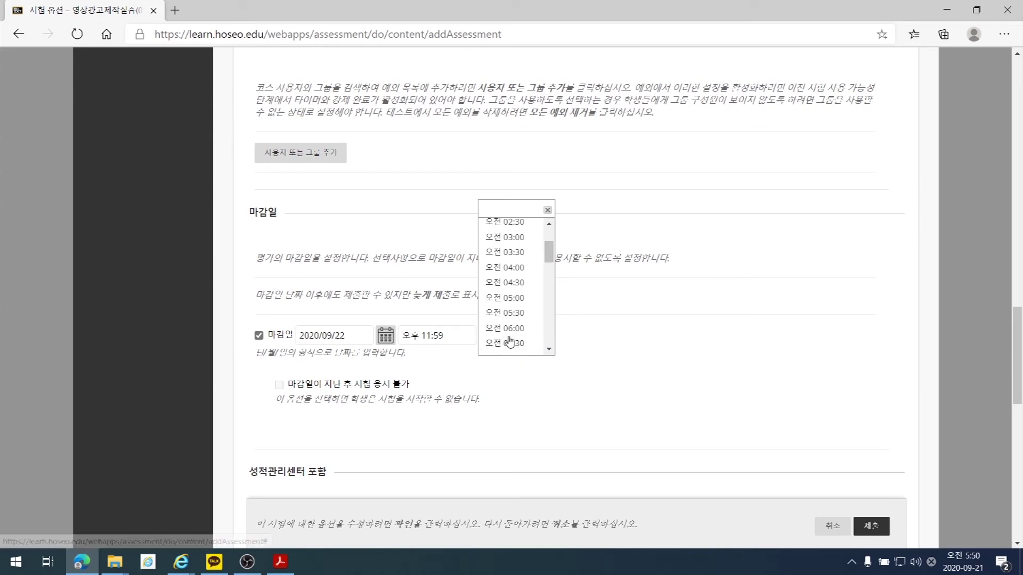
click(510, 341)
Turn off showing the student's selected answers ((학생이) 선택한 답안) in the after-submission (제출 후) results rule
scroll(830, 352, down, 7)
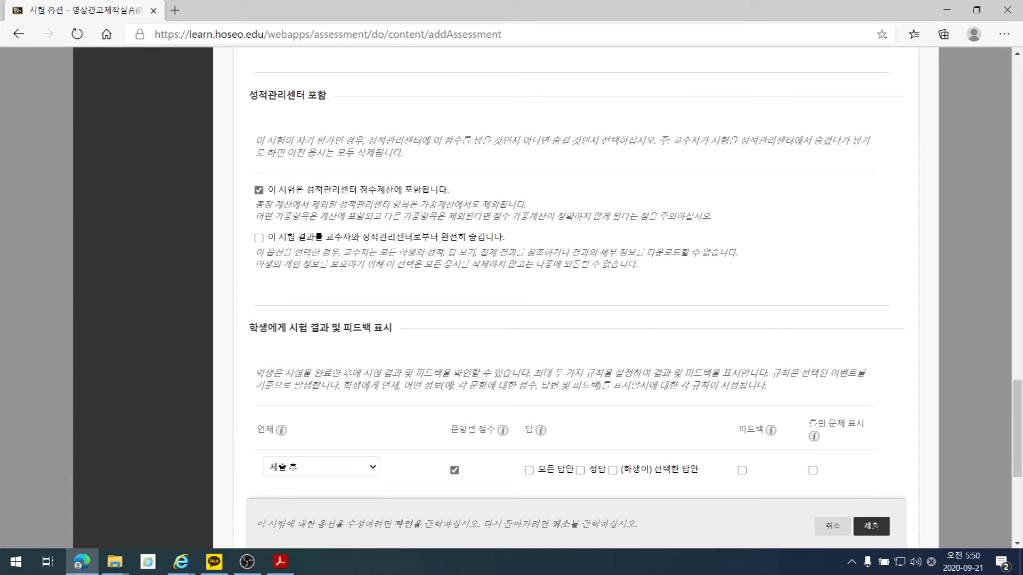
scroll(550, 306, down, 3)
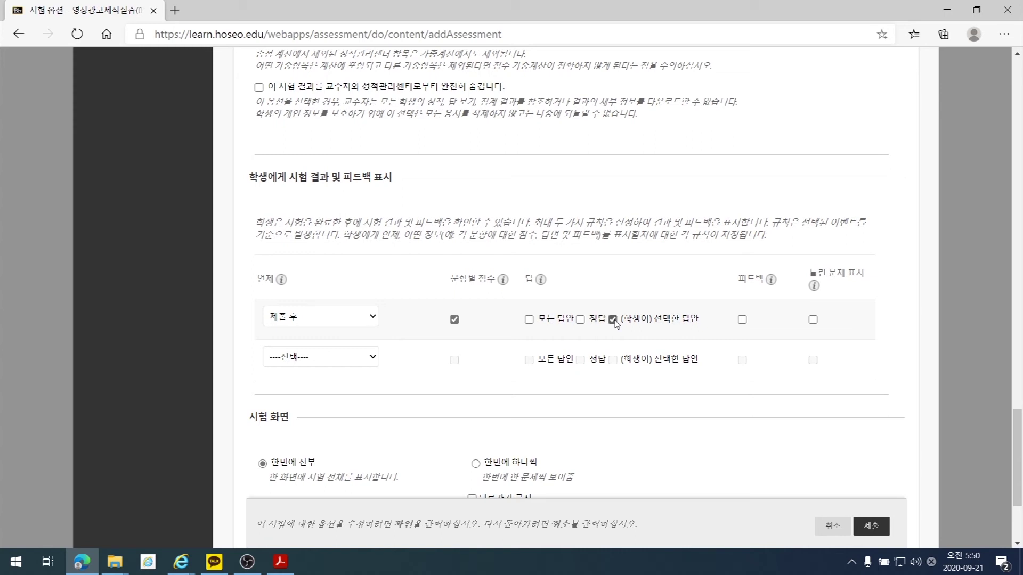
click(613, 320)
scroll(885, 355, down, 1)
scroll(885, 355, down, 3)
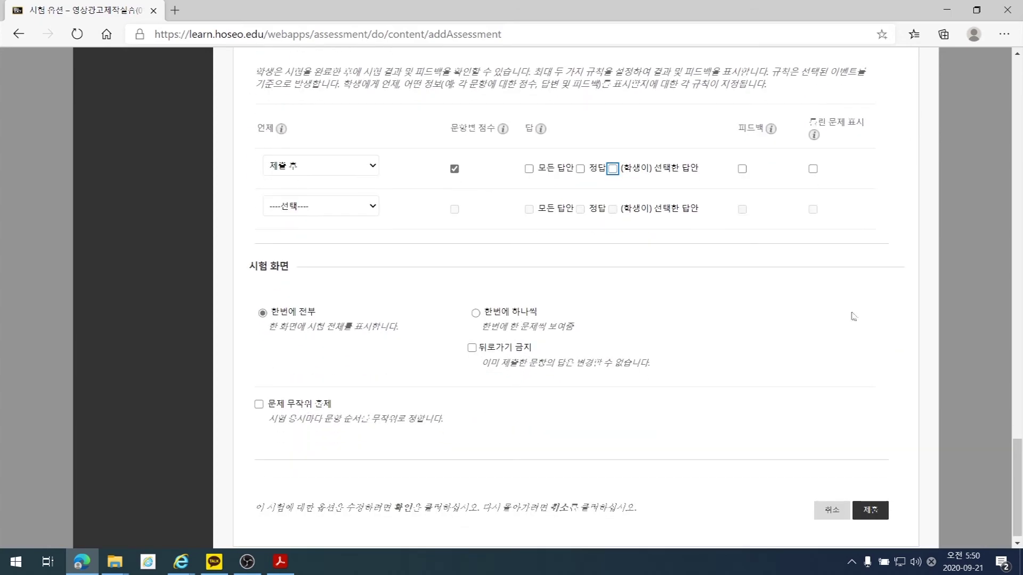
scroll(861, 292, down, 1)
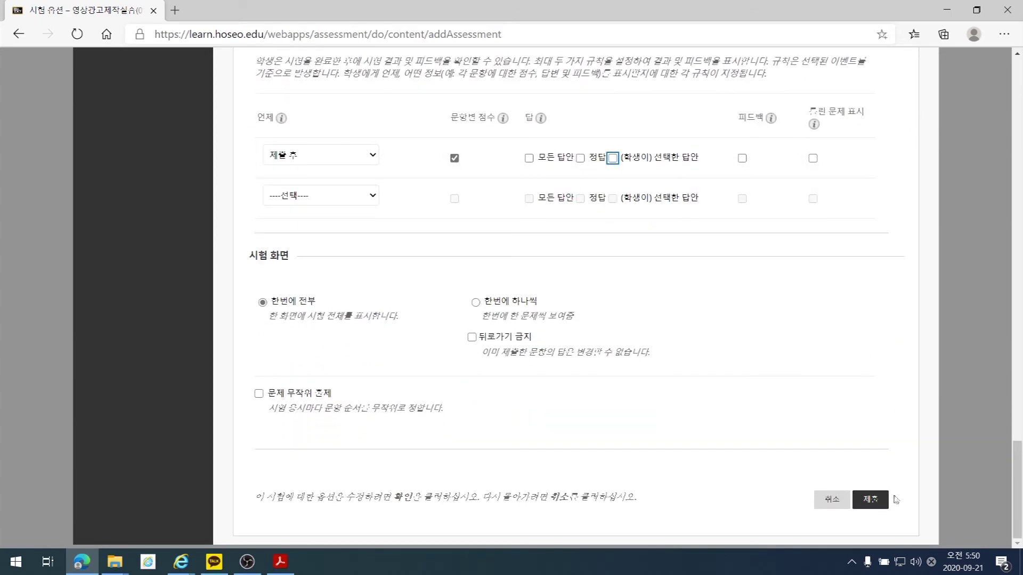
click(872, 507)
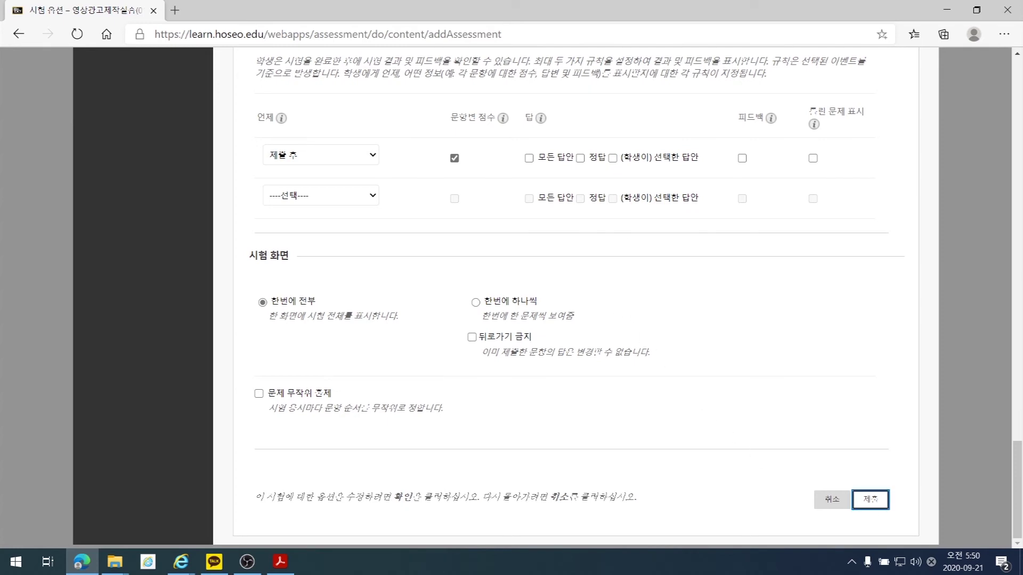
key(alt+Tab)
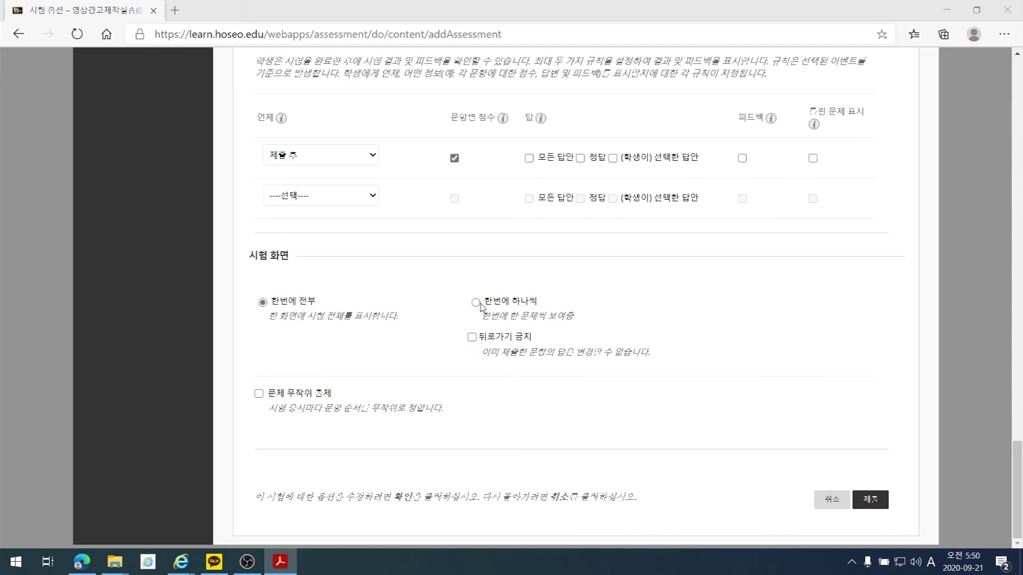
Try out random question order (문제 무작위 출제), leave it off, and submit the test options
click(259, 394)
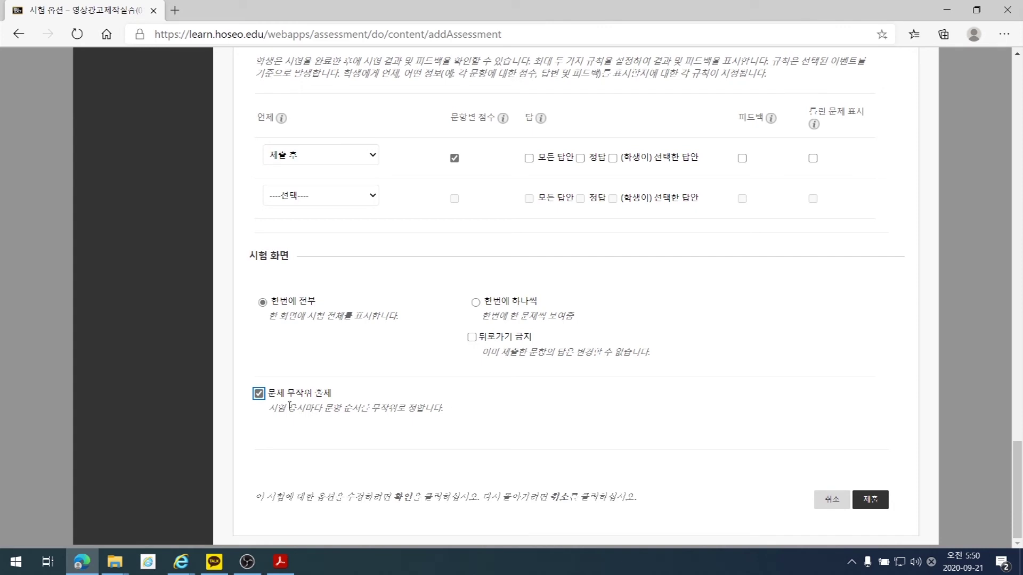
click(260, 395)
click(259, 393)
click(259, 395)
click(868, 500)
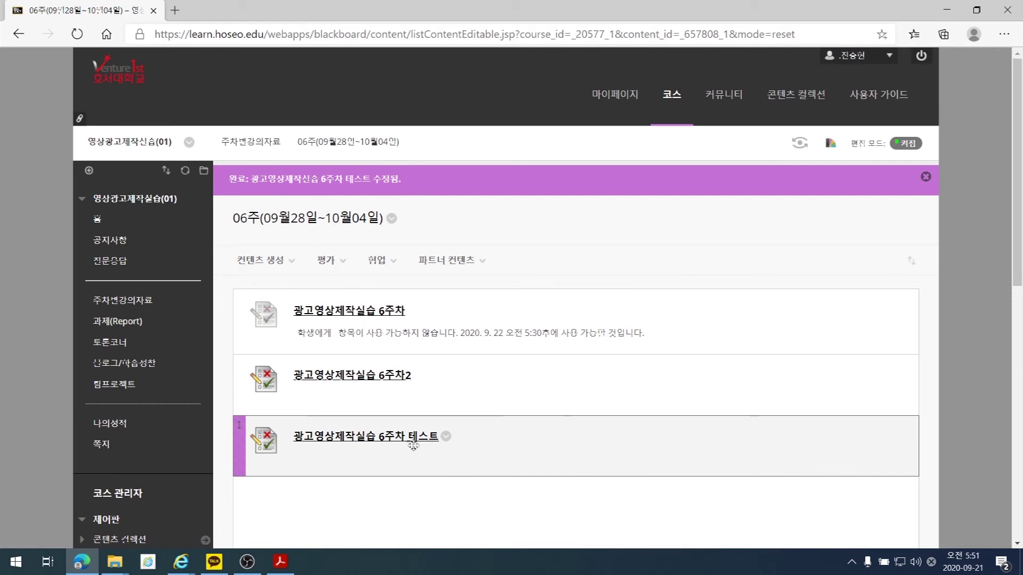
Reopen the options of 광고영상제작실습 6주차 테스트, review the attempts, due date, feedback and display settings, and submit them unchanged
click(447, 437)
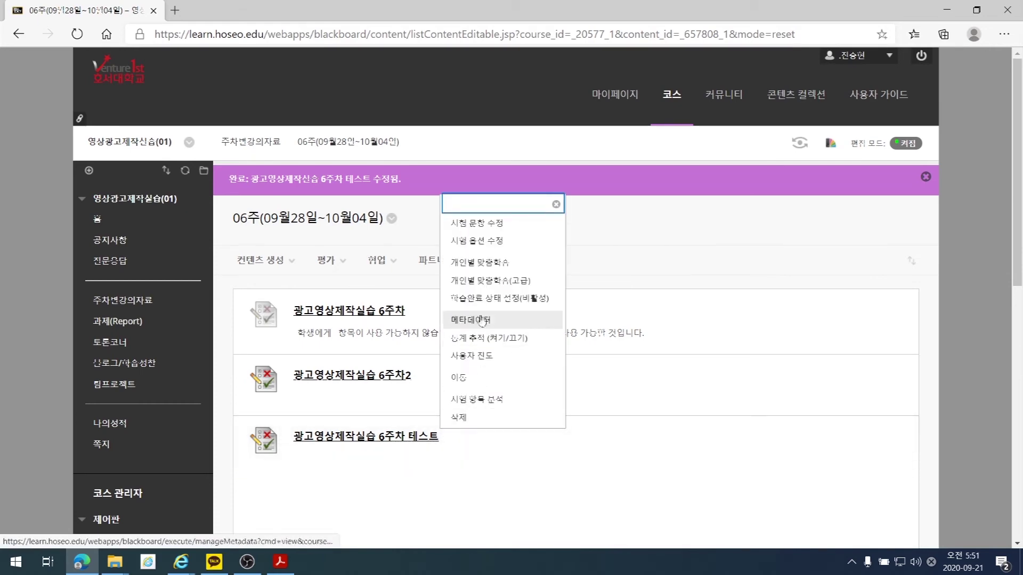
click(485, 248)
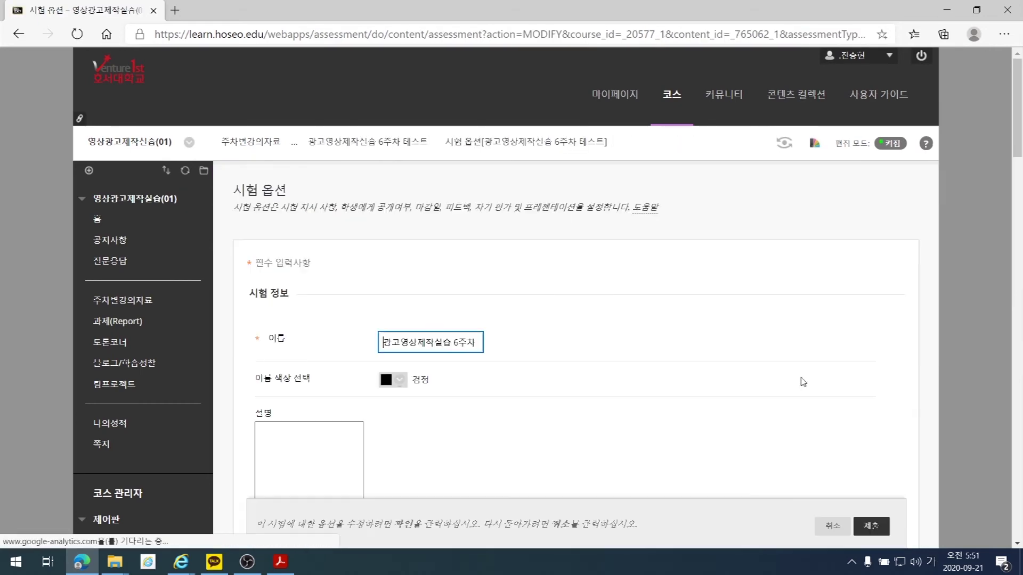
scroll(801, 384, down, 3)
scroll(801, 384, down, 4)
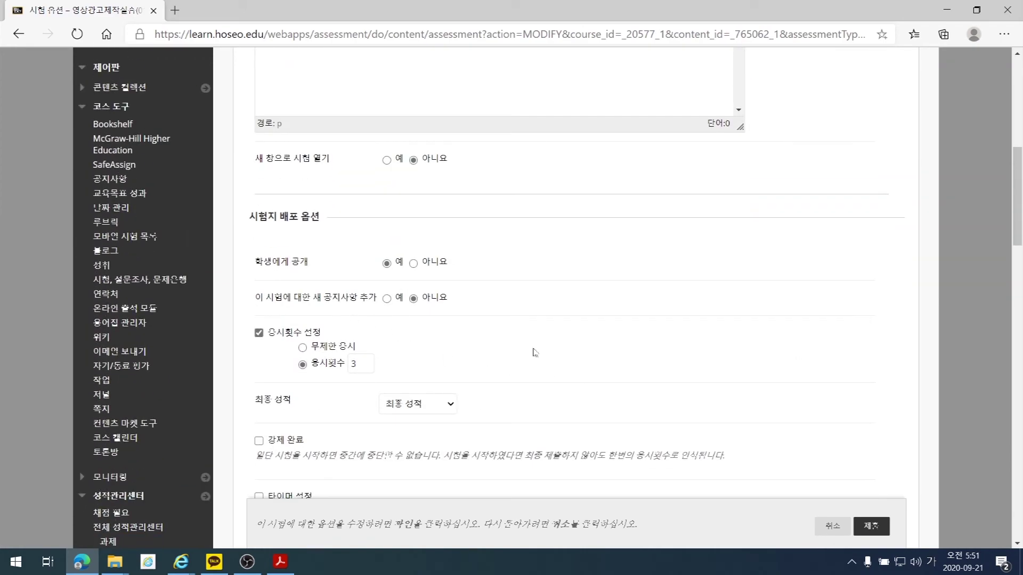
scroll(796, 416, down, 8)
scroll(683, 367, down, 15)
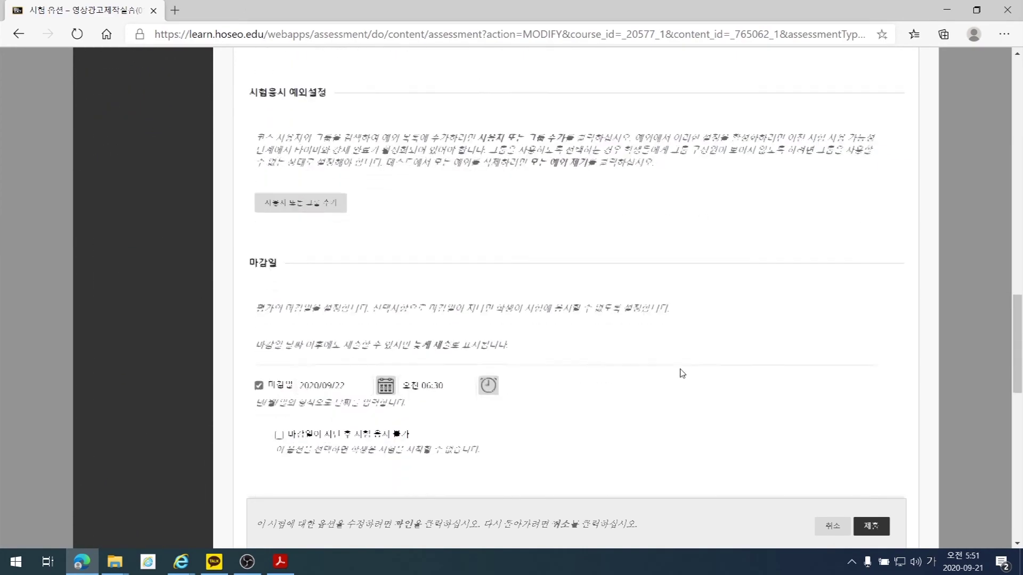
scroll(683, 369, down, 4)
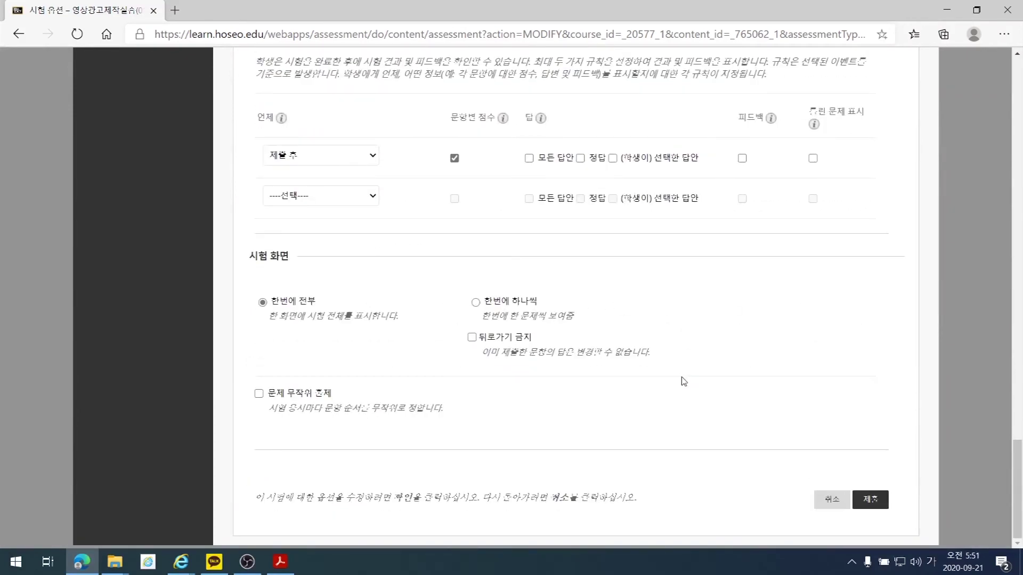
scroll(683, 382, up, 1)
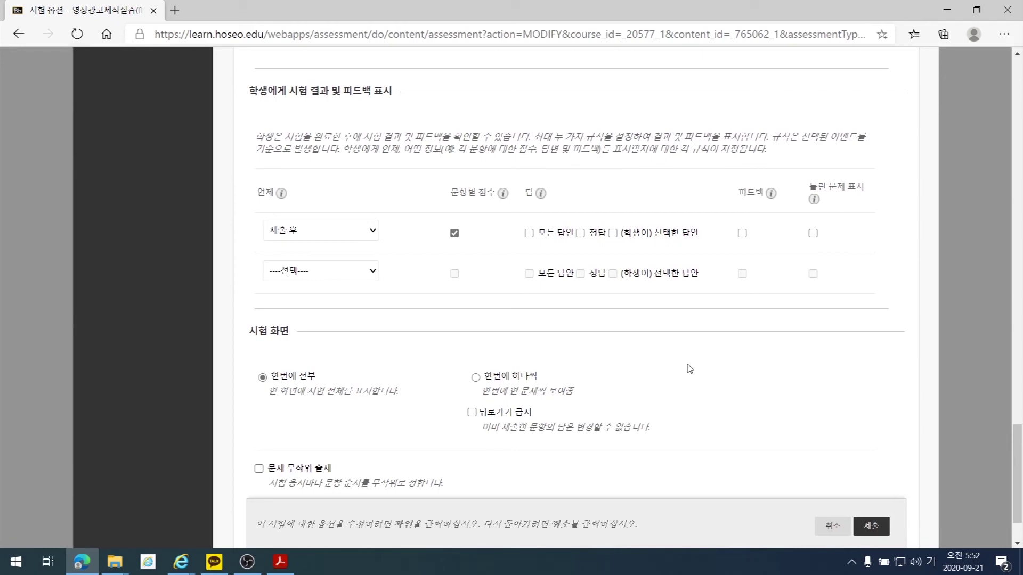
scroll(689, 368, down, 1)
click(874, 503)
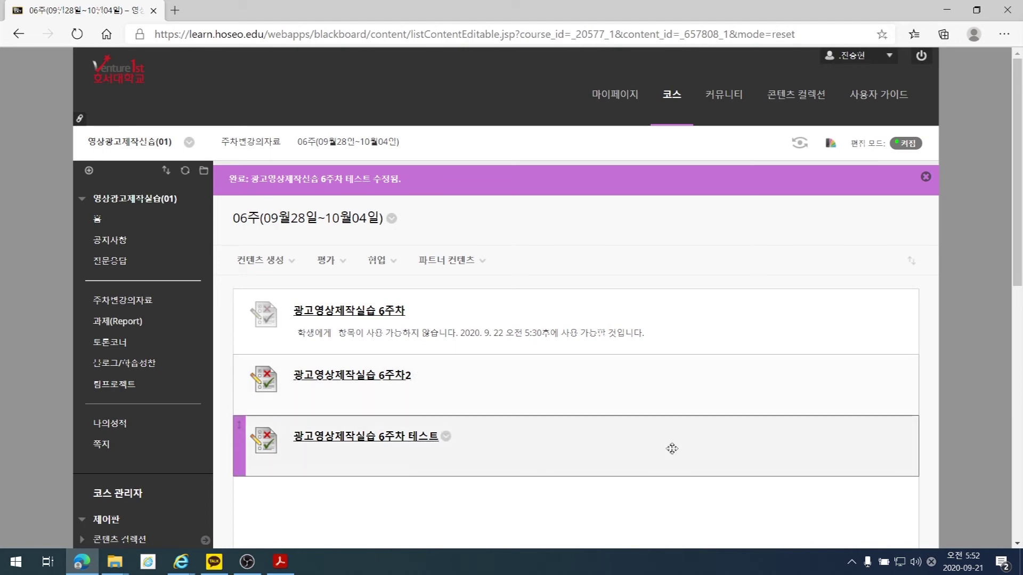
Open the tests view (시험) of the Grade Center (성적관리센터)
scroll(957, 410, down, 5)
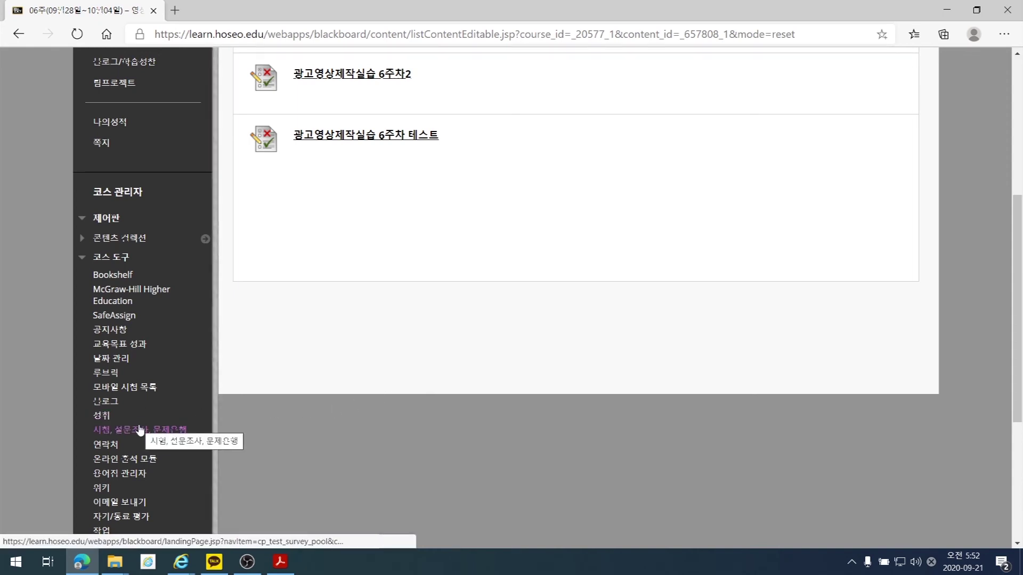
scroll(139, 431, down, 4)
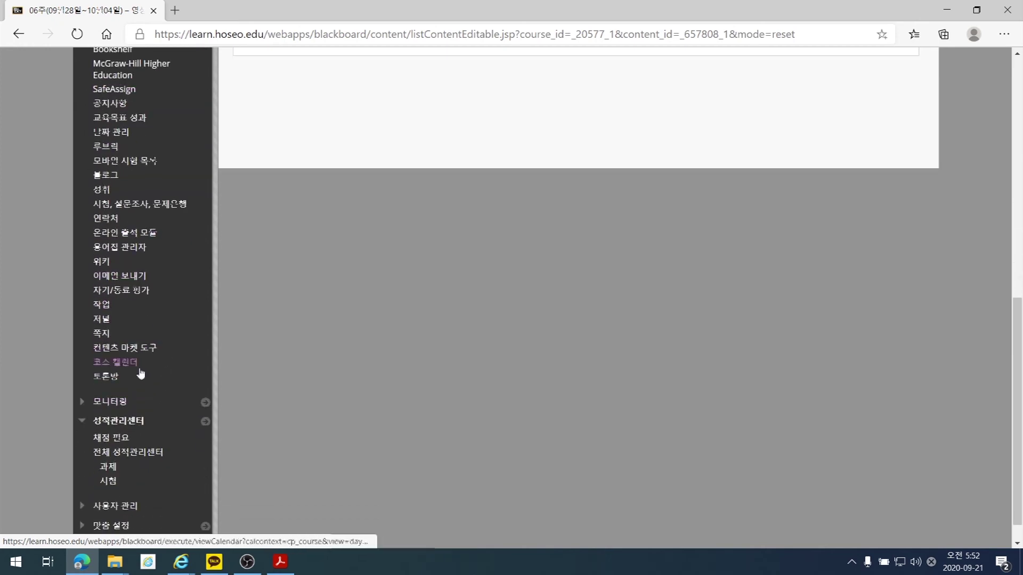
scroll(143, 373, down, 1)
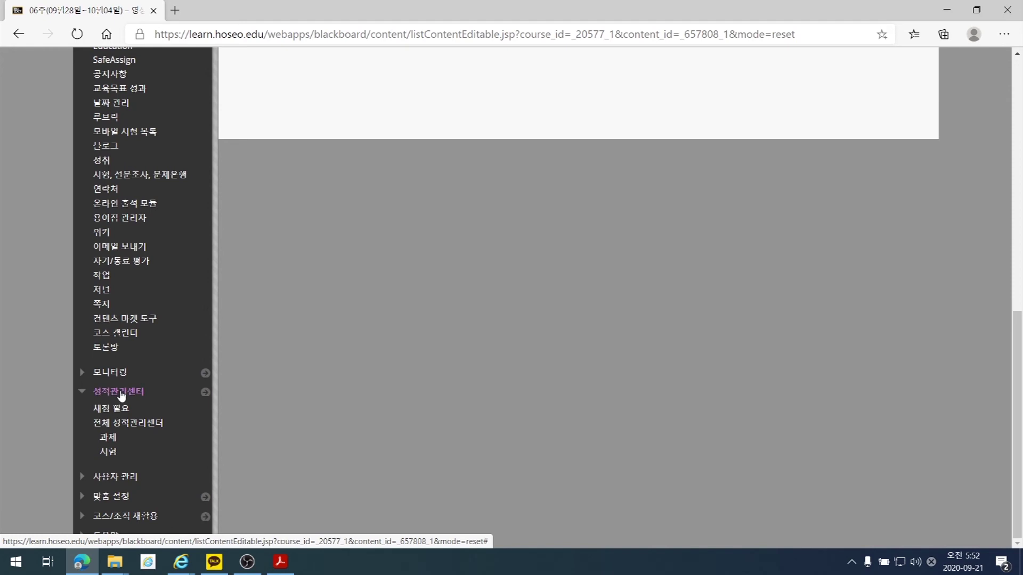
click(121, 392)
click(135, 454)
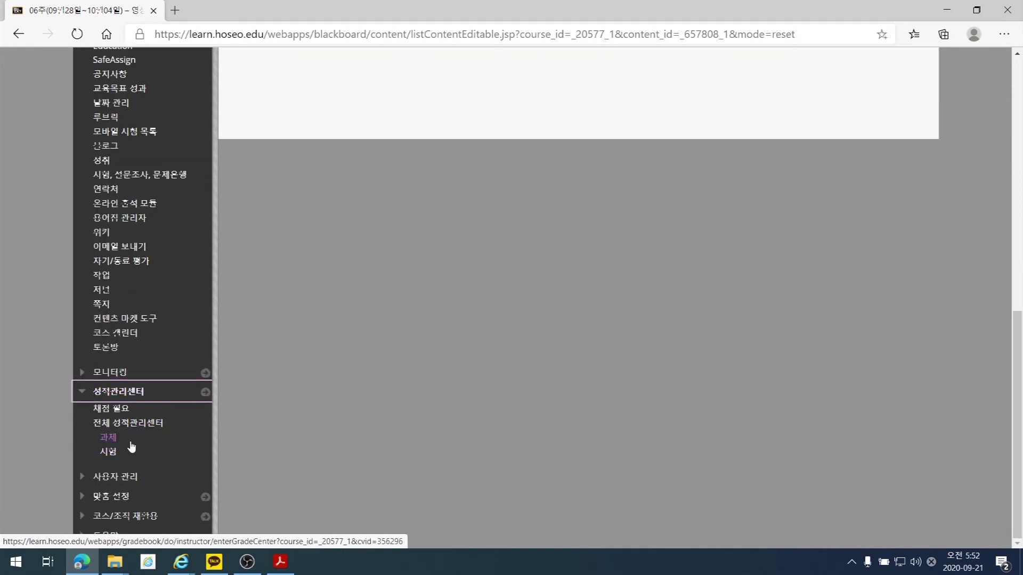
click(114, 453)
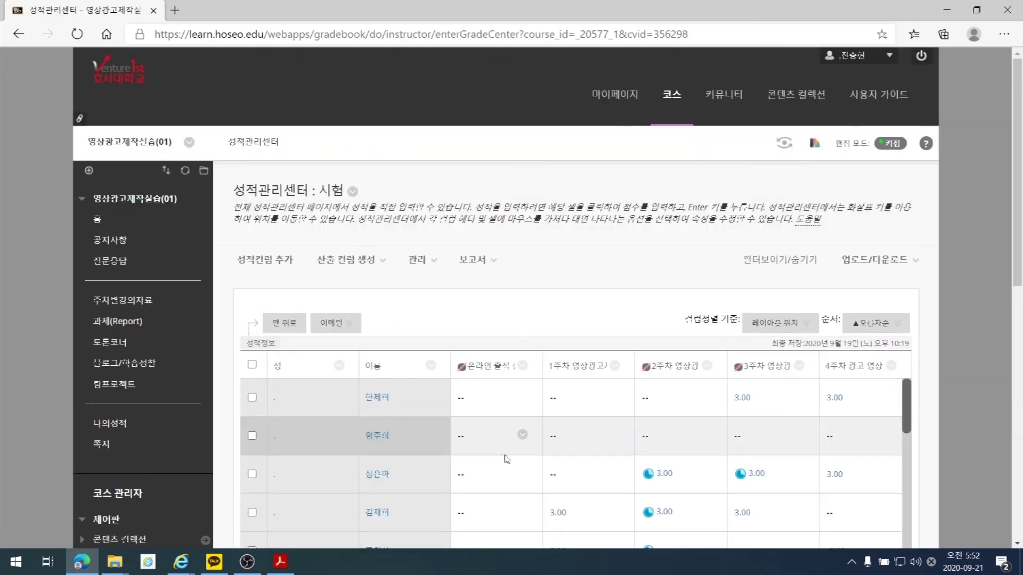
Turn off hiding from students (학생에게 보이지 않도록 숨기기) for the week 2 (2주차) grade column
scroll(736, 392, down, 1)
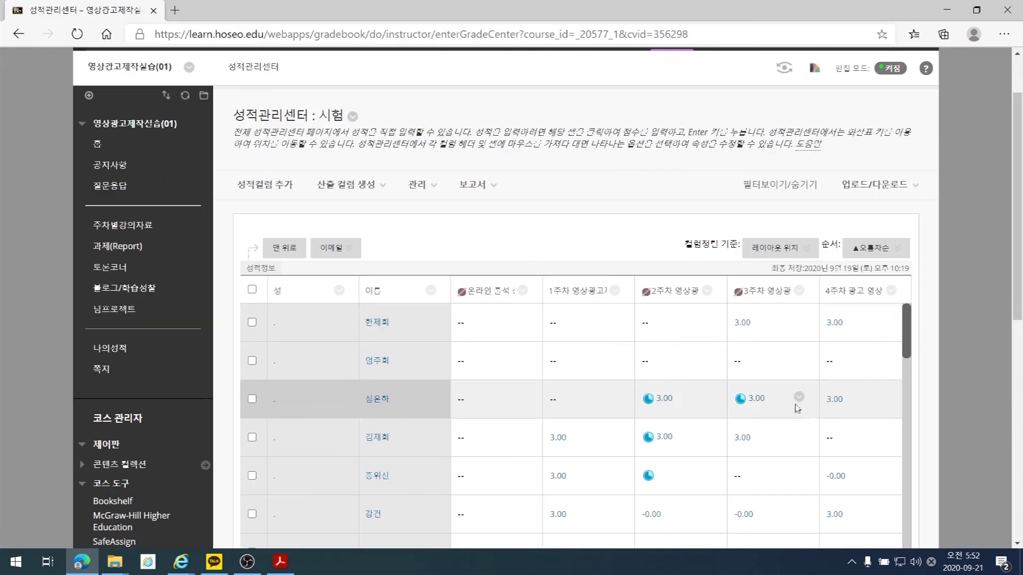
click(654, 299)
click(738, 295)
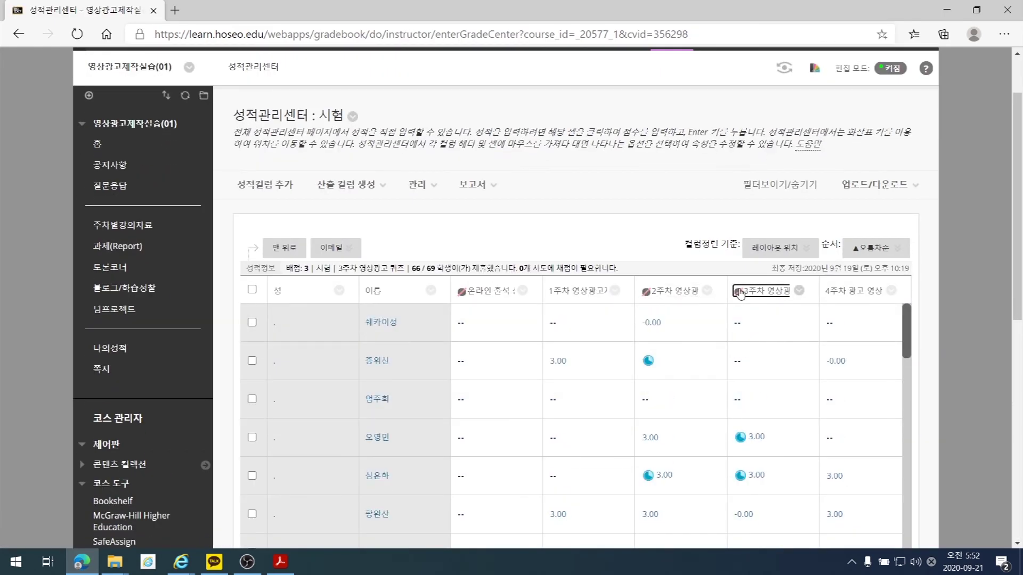
click(707, 290)
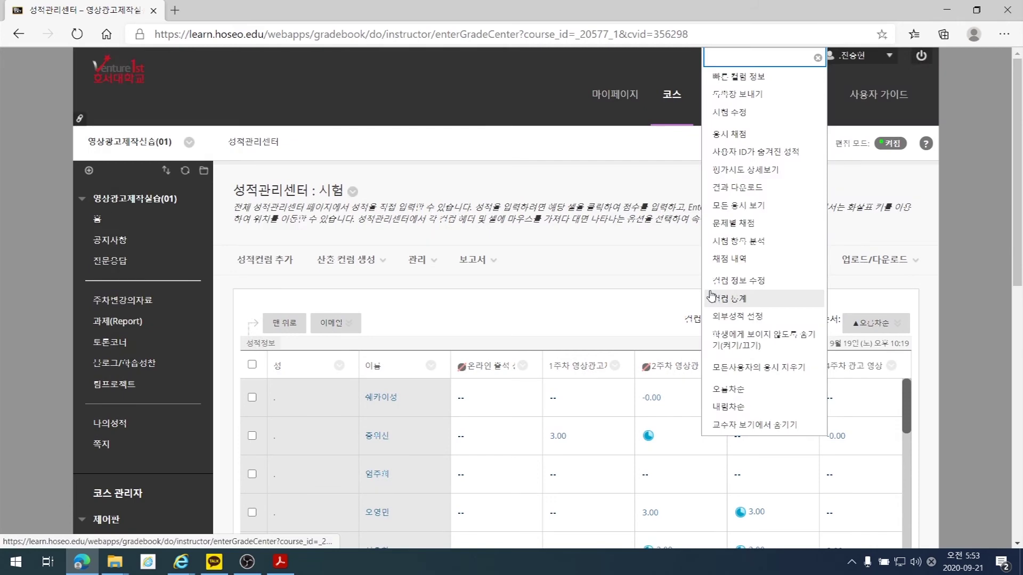
click(753, 340)
click(778, 323)
key(Escape)
scroll(716, 373, down, 1)
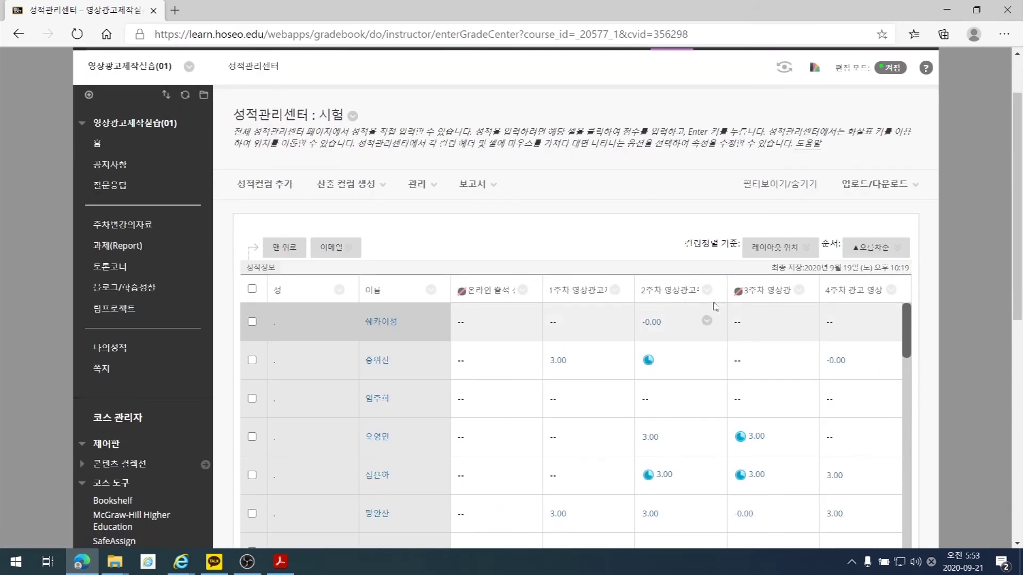
Turn off hiding from students for the week 3 (3주차) grade column as well
click(799, 290)
click(828, 341)
scroll(811, 421, down, 6)
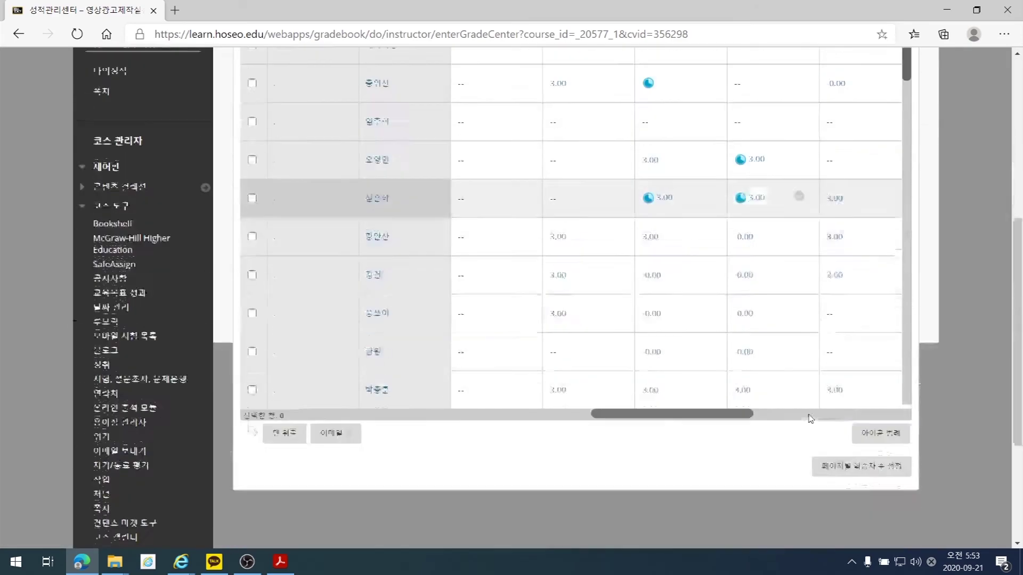
Hide the week 3 (3주차) grade column from students again using 학생에게 보이지 않도록 숨기기
scroll(784, 373, up, 4)
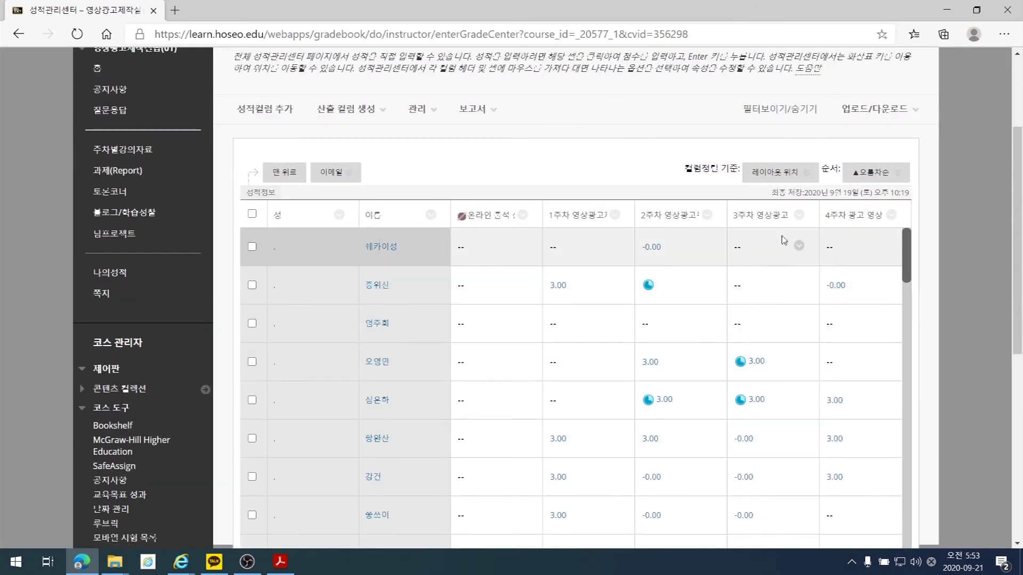
click(800, 216)
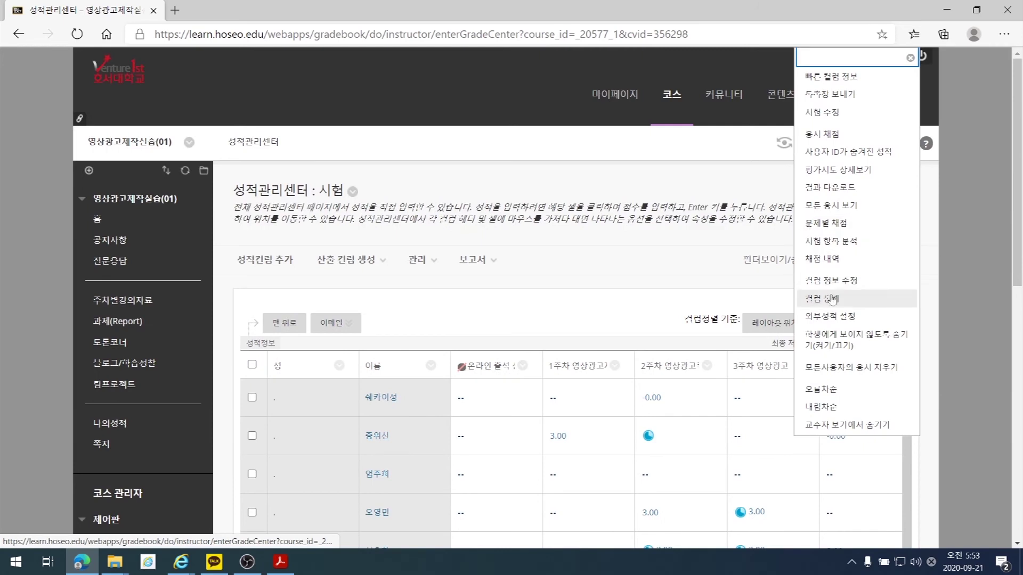
click(834, 341)
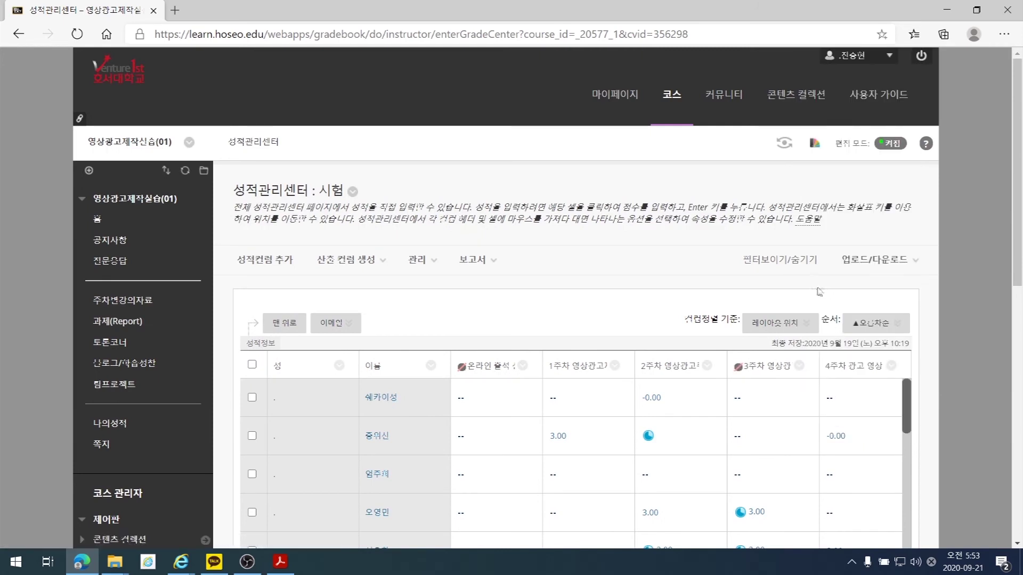
scroll(694, 301, down, 2)
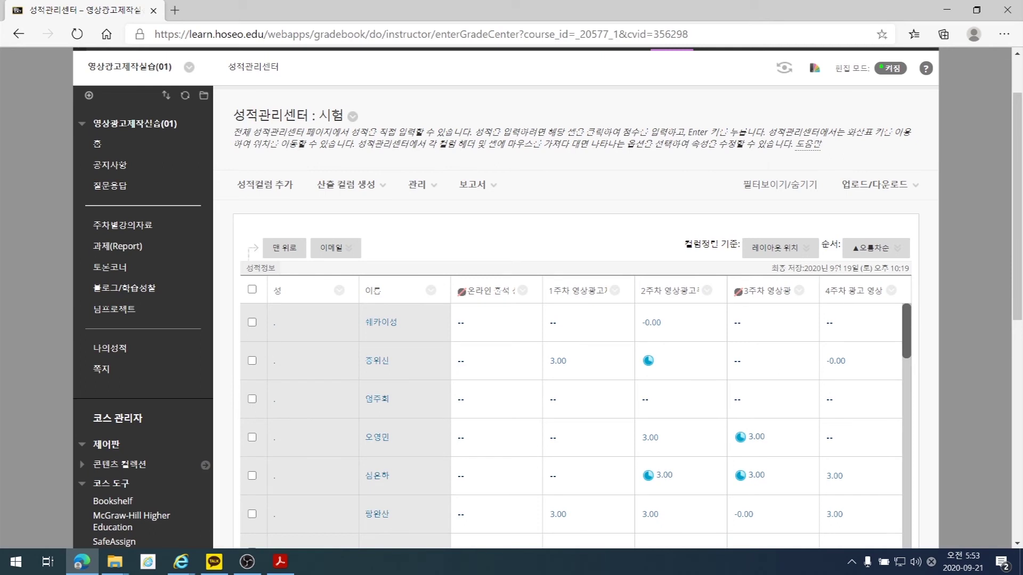
Reopen the tests view (시험) of the Grade Center (성적관리센터) in the course management area
key(alt+Tab)
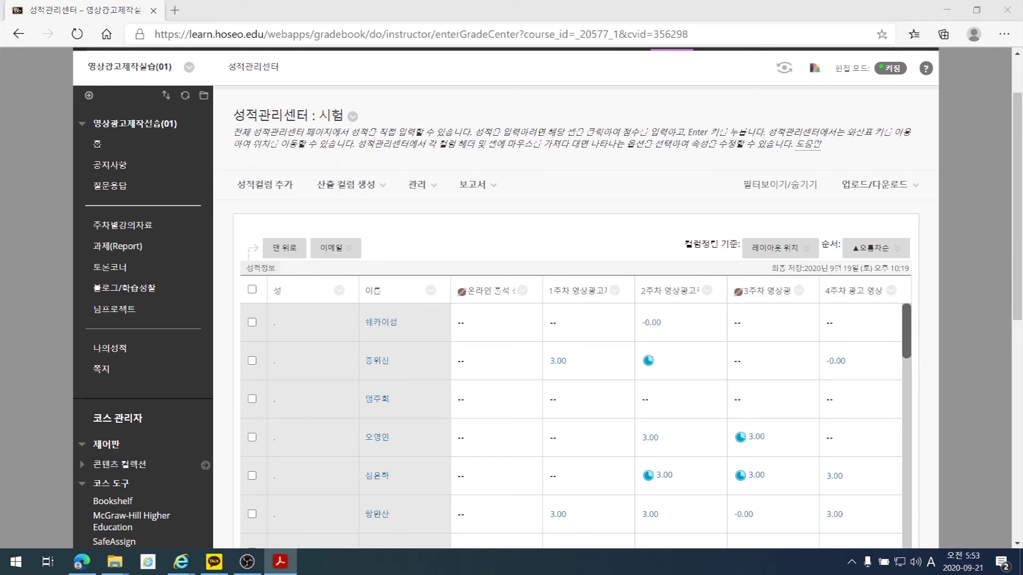
scroll(510, 320, down, 2)
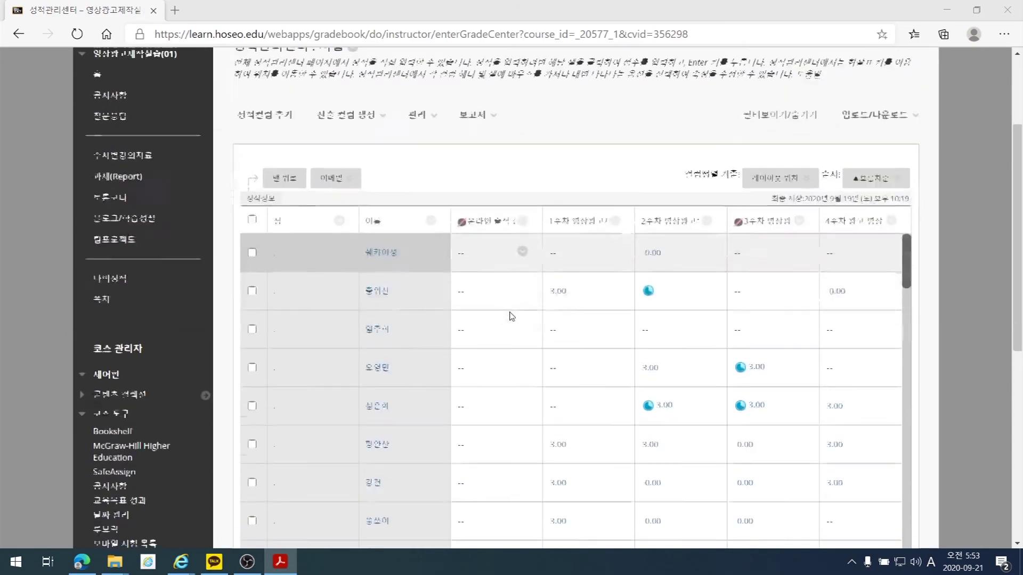
scroll(510, 317, down, 6)
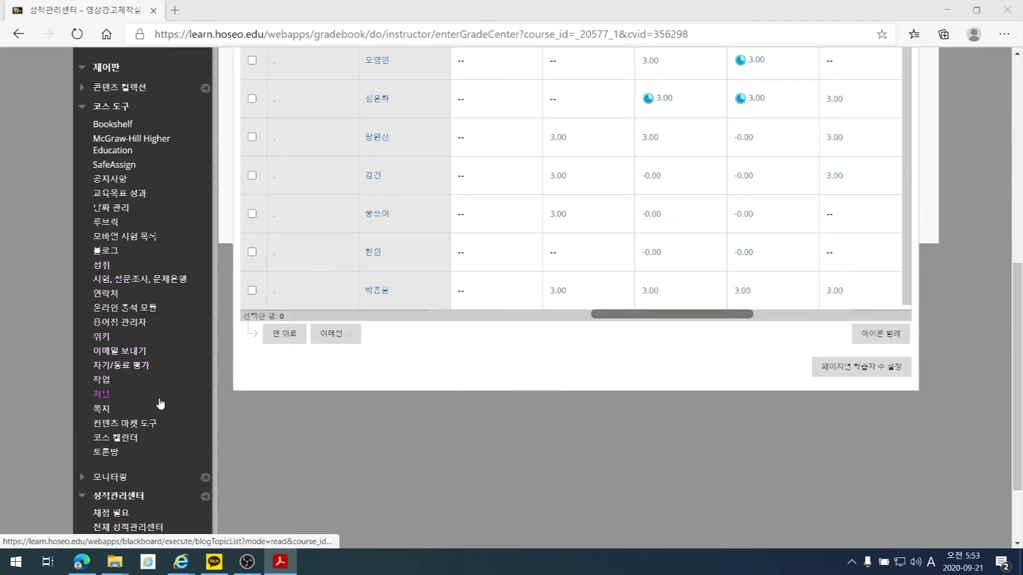
scroll(139, 383, down, 2)
click(136, 426)
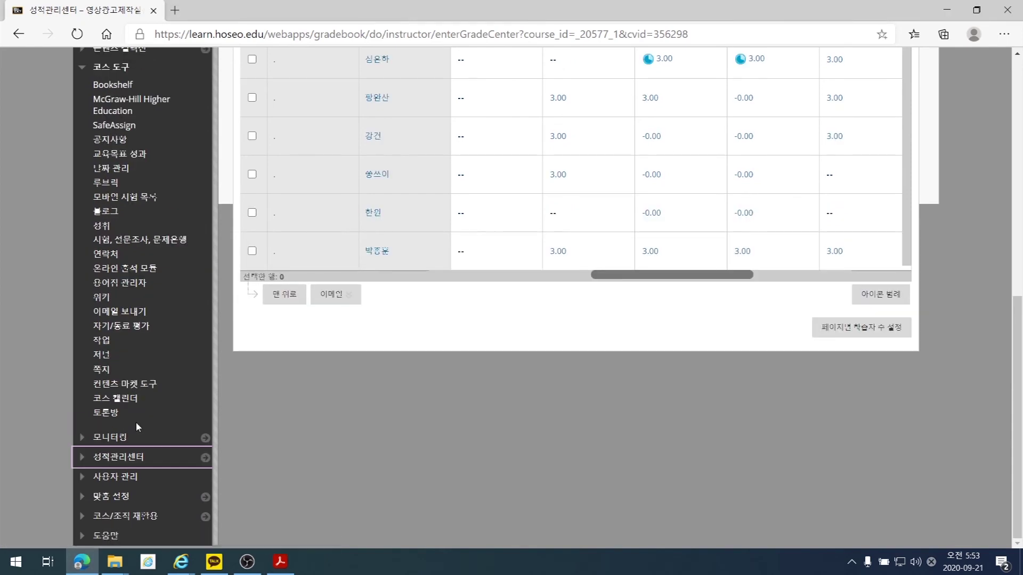
click(136, 458)
click(134, 452)
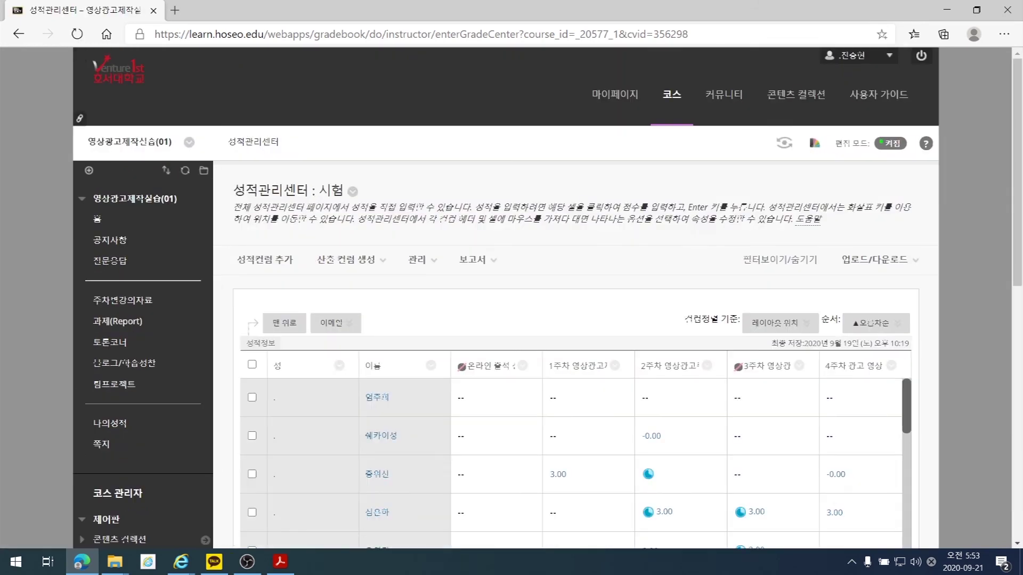
Open attempt grading (응시 채점) for the week 3 (3주차) quiz column
key(alt+Tab)
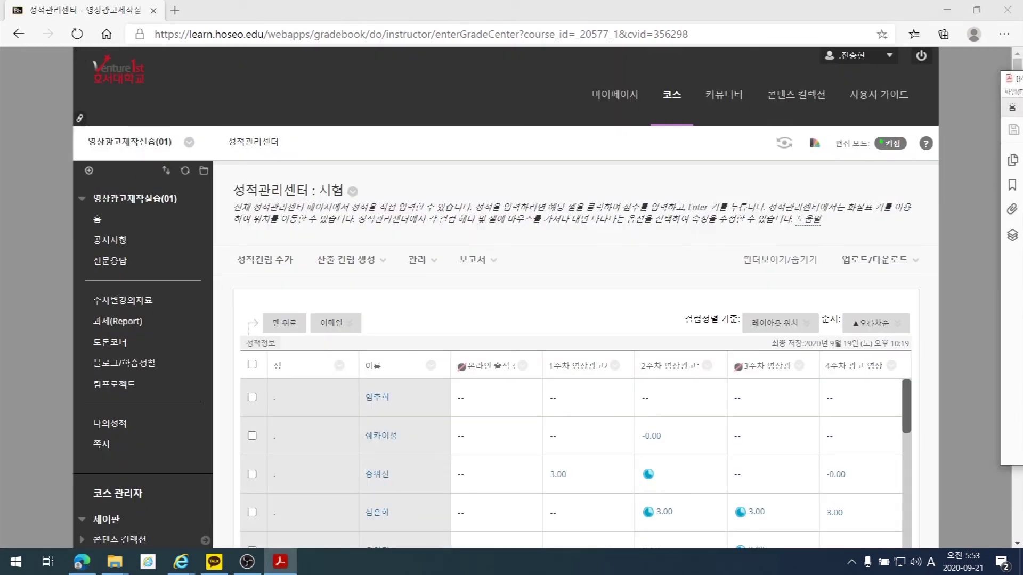
key(alt+Tab)
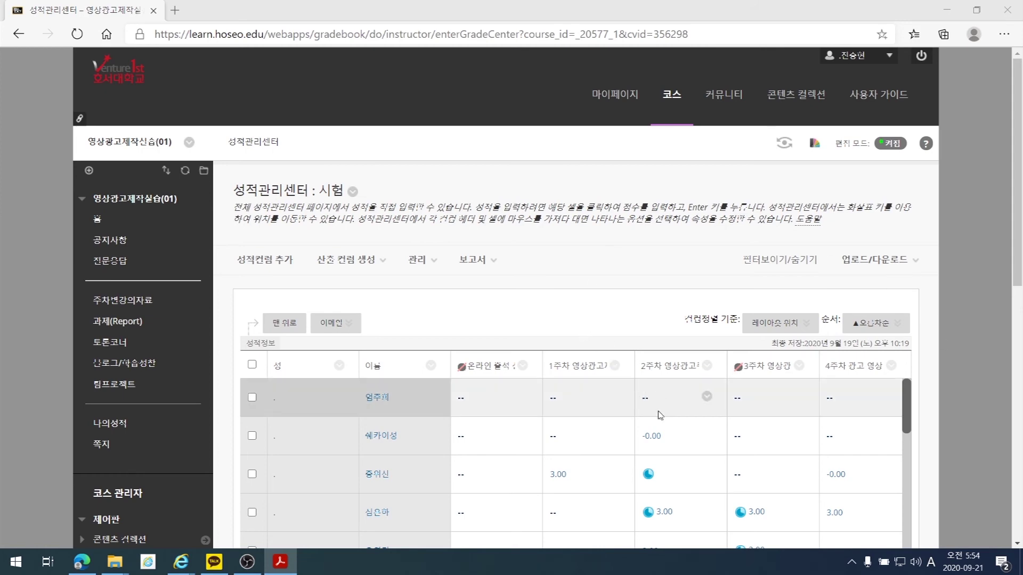
scroll(961, 388, down, 3)
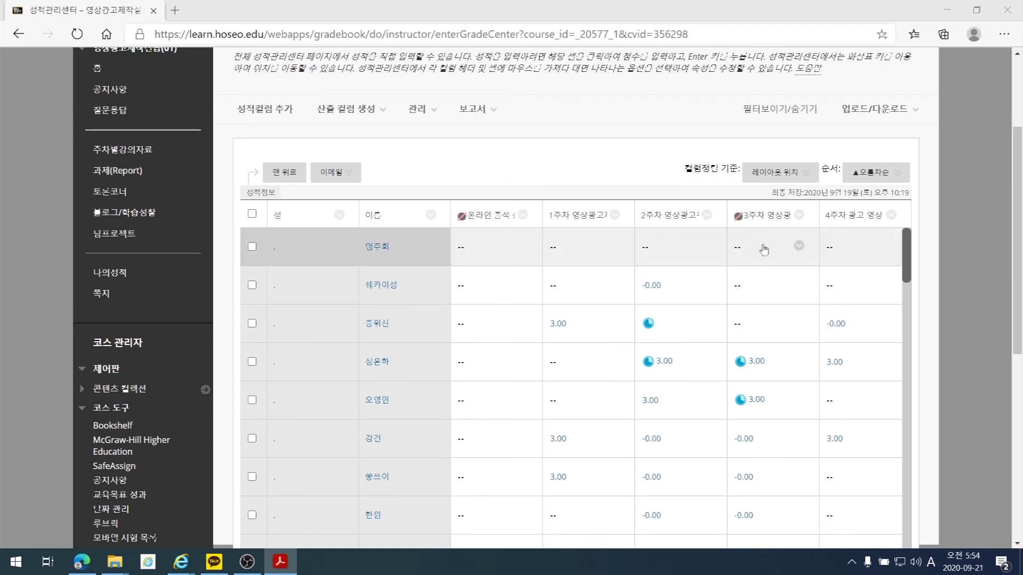
click(799, 216)
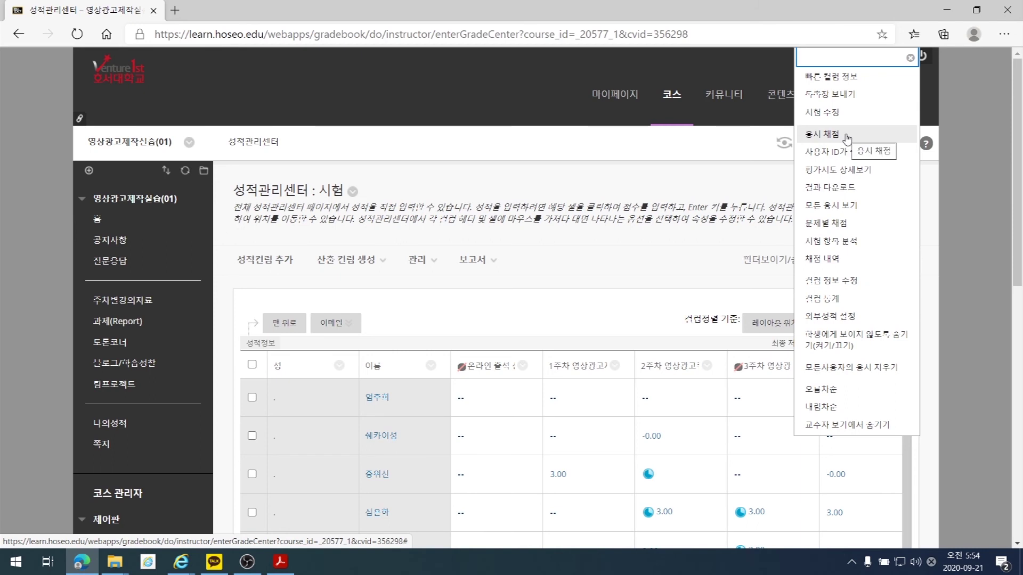
click(818, 141)
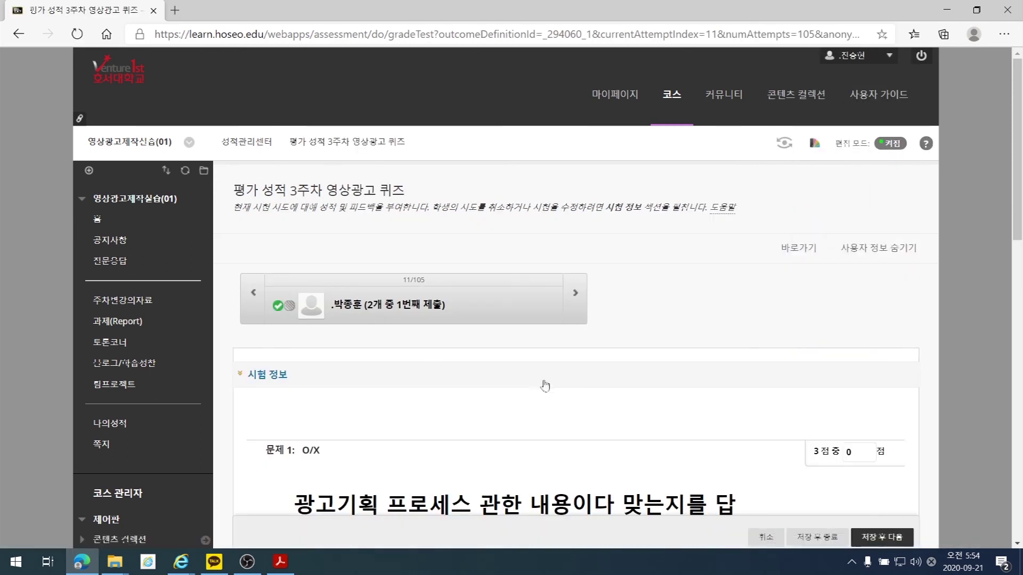
Examine the displayed quiz attempt, including the question, the given and correct answers, the score and the feedback fields
scroll(714, 383, down, 7)
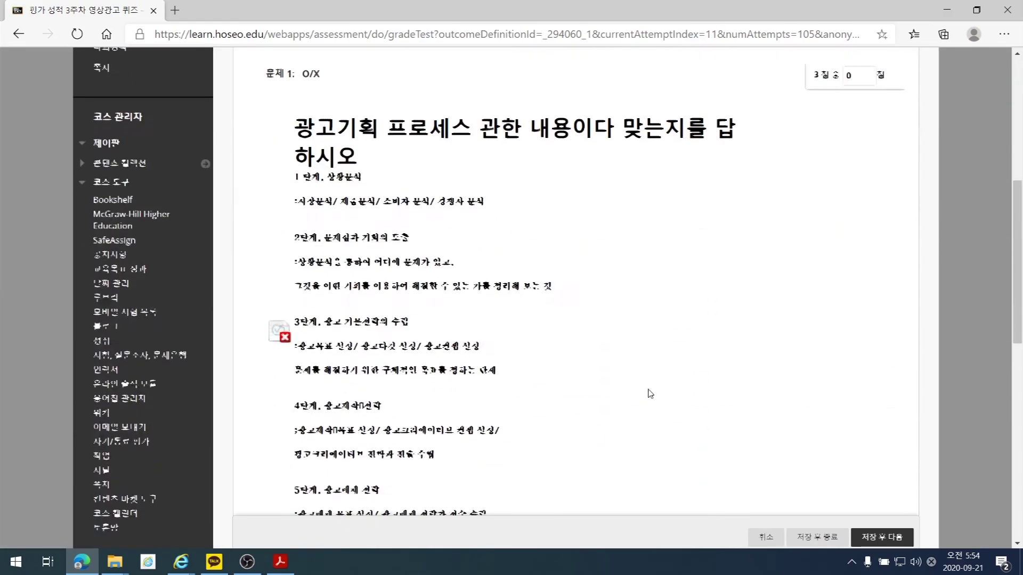
scroll(651, 394, down, 7)
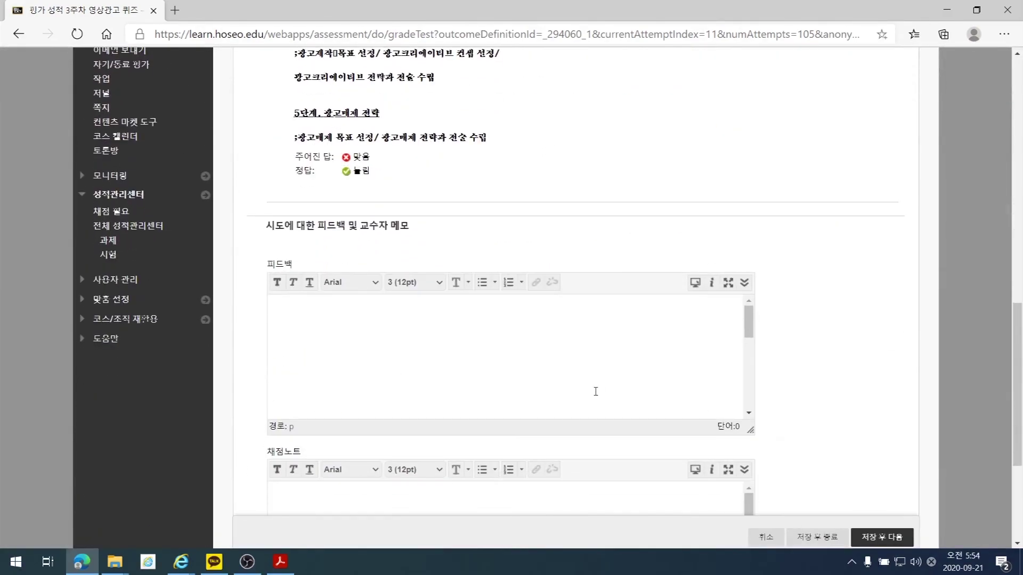
scroll(596, 391, up, 9)
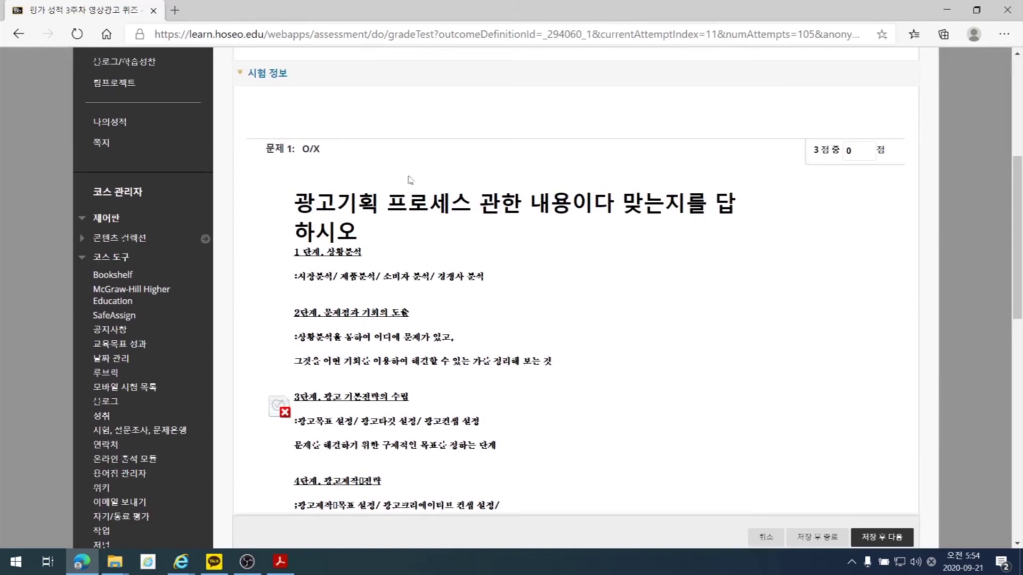
scroll(613, 283, down, 6)
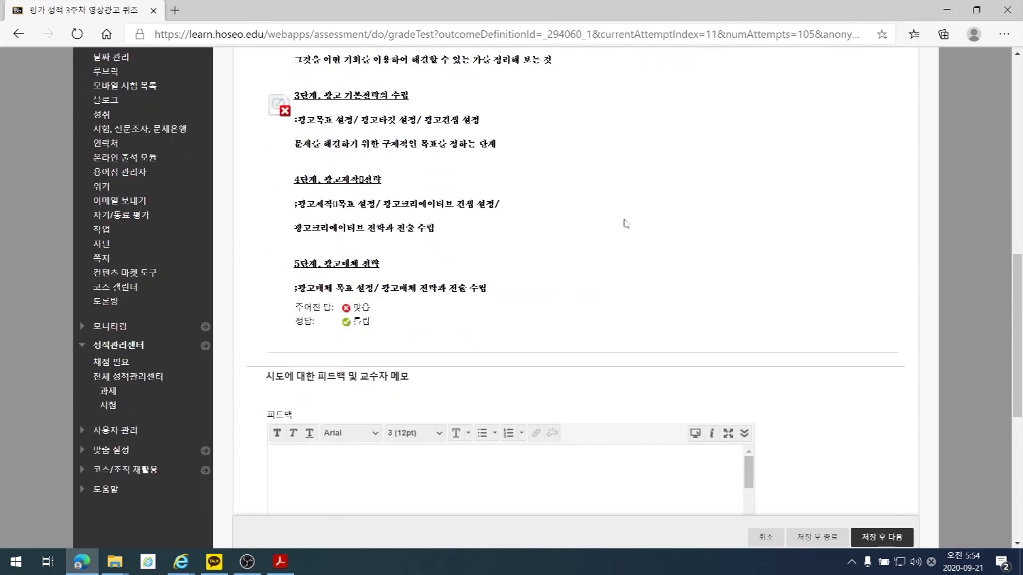
scroll(701, 293, up, 9)
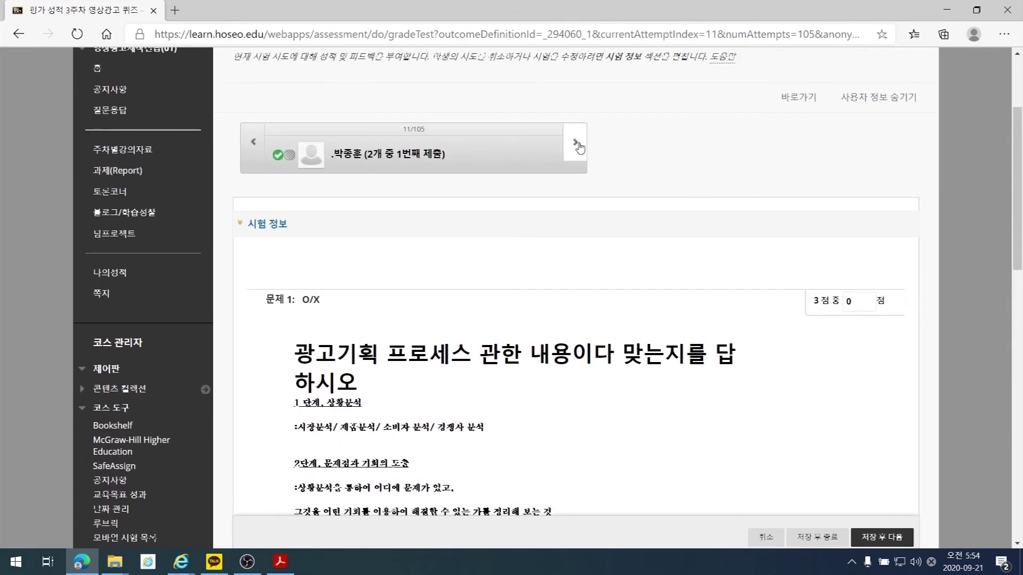
Go to the next attempt by the same student and examine its answer, score and feedback (피드백) area
click(577, 145)
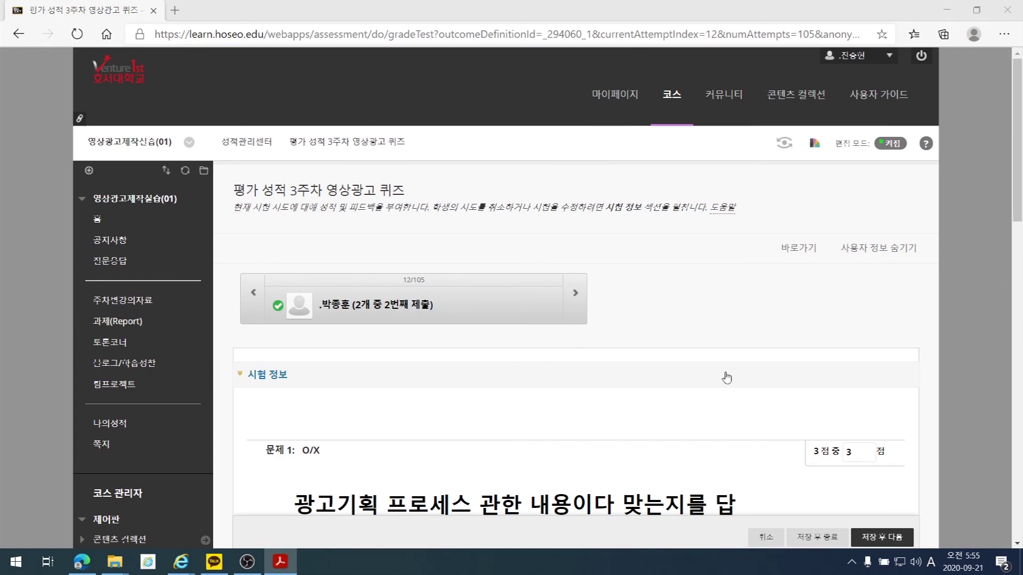
scroll(730, 377, down, 1)
scroll(730, 377, down, 12)
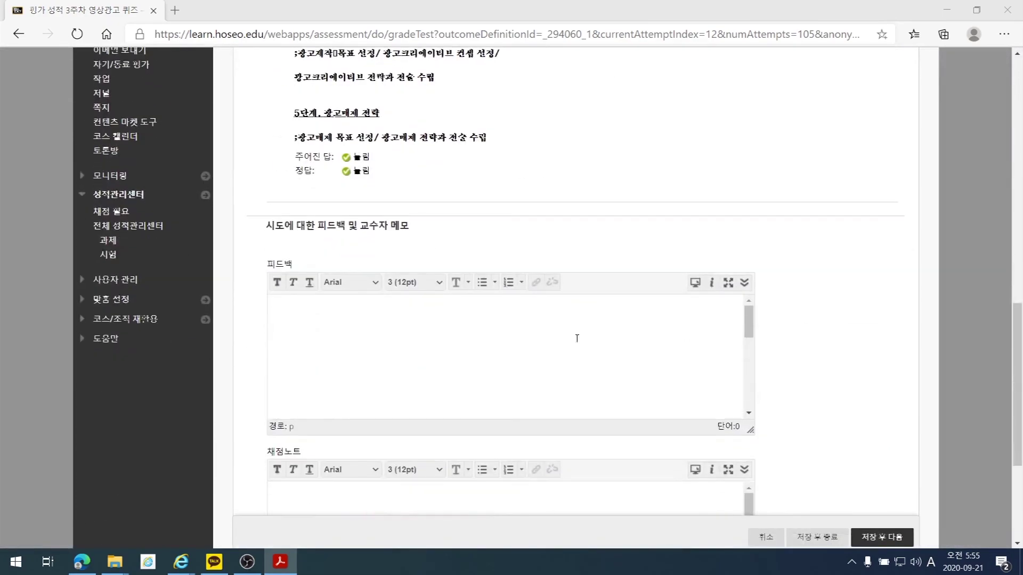
click(339, 316)
scroll(615, 337, down, 1)
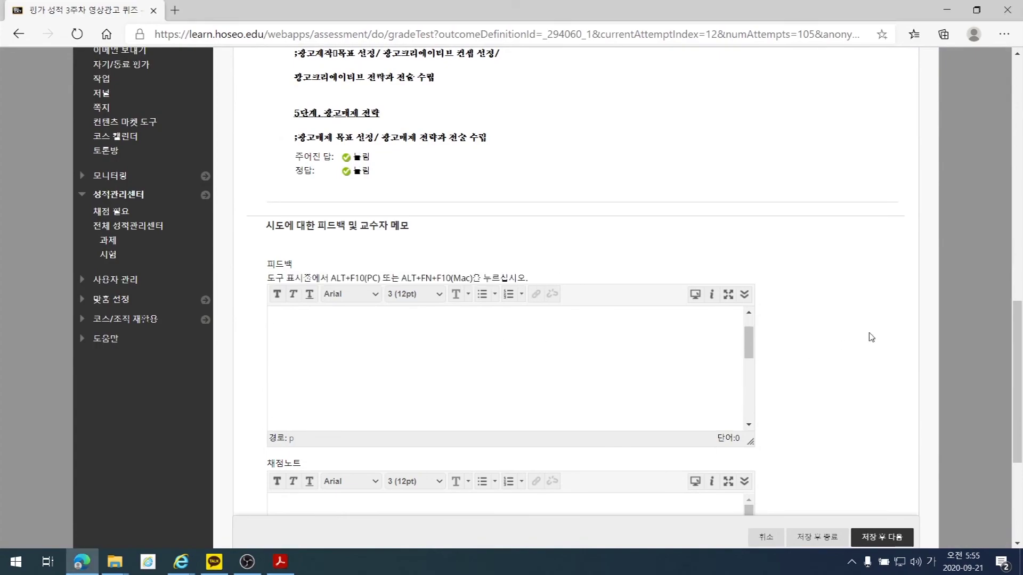
scroll(871, 338, up, 15)
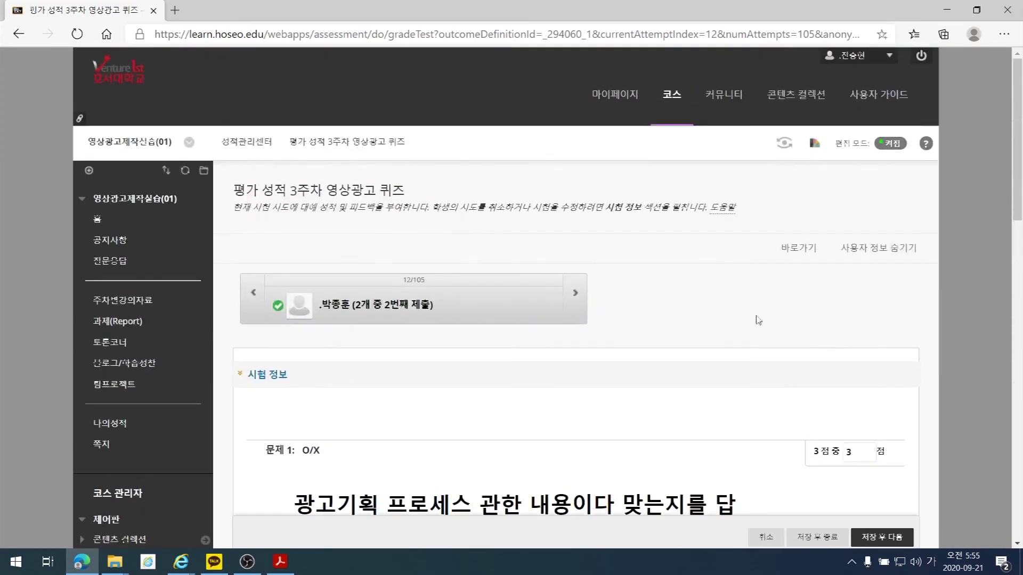
Move on to the following student's attempt and examine its question, answers and score
click(578, 299)
scroll(776, 339, down, 8)
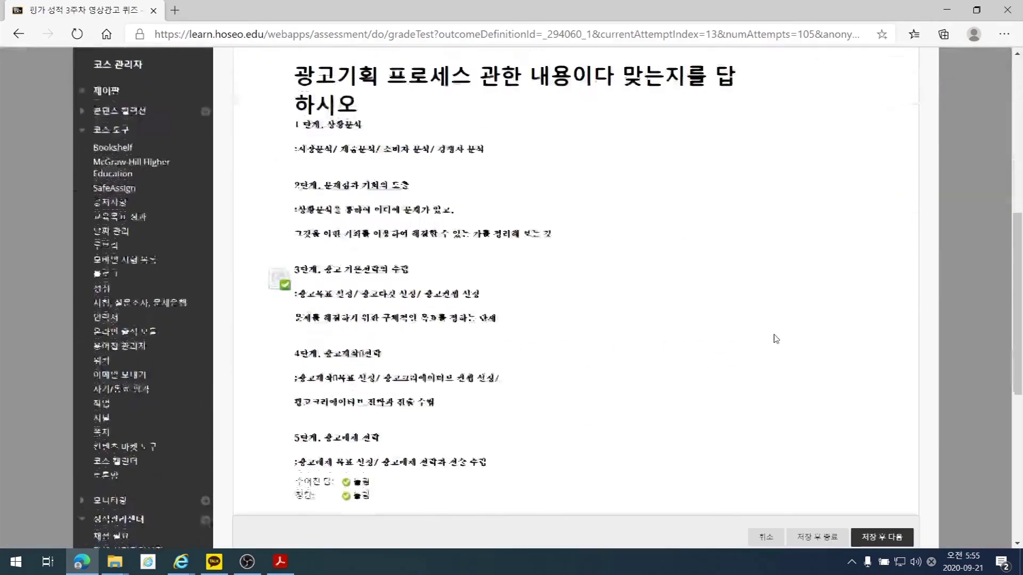
scroll(775, 339, down, 6)
scroll(773, 338, up, 10)
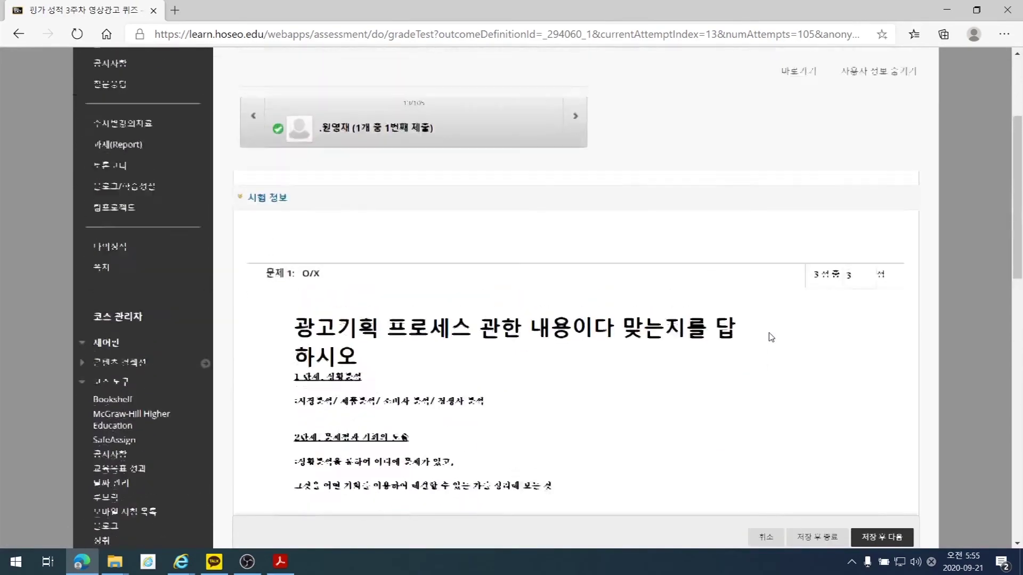
scroll(771, 337, up, 3)
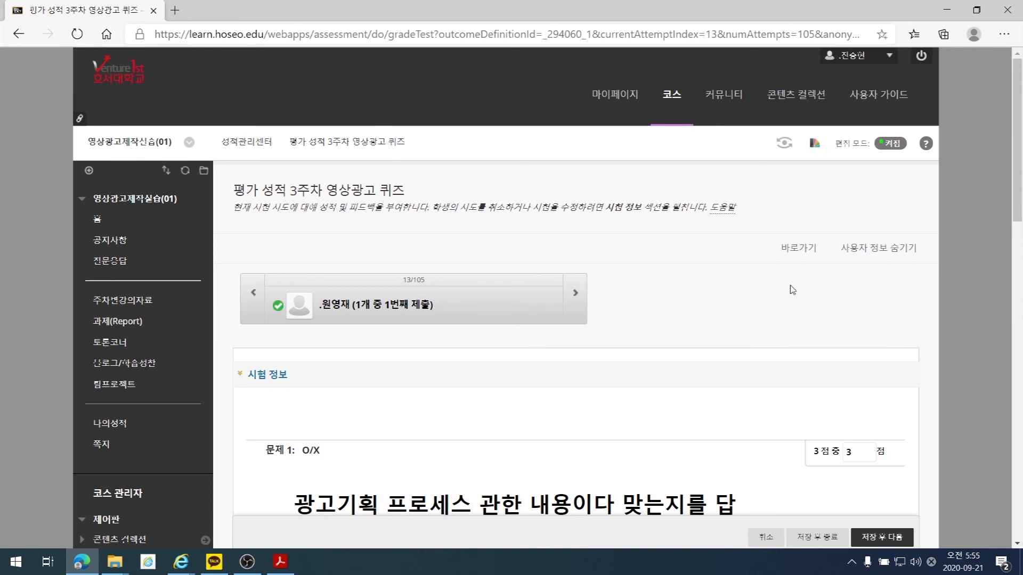
scroll(784, 291, down, 5)
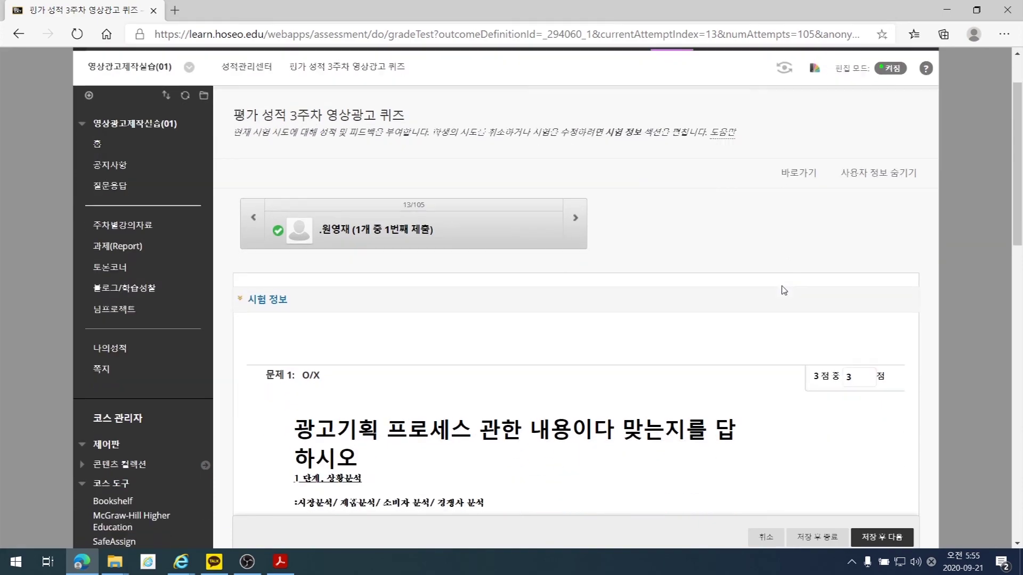
scroll(783, 290, up, 5)
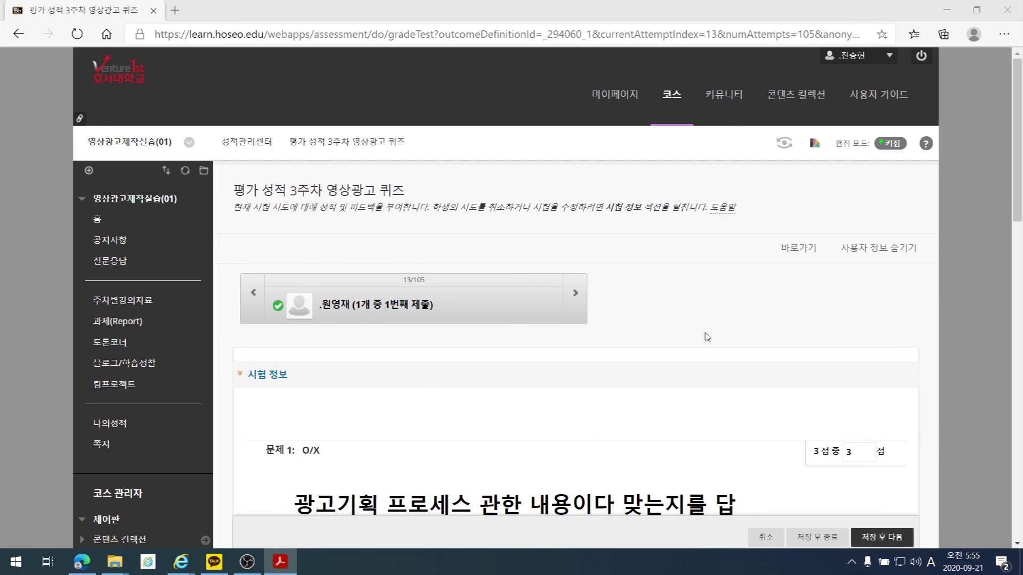
scroll(680, 320, down, 1)
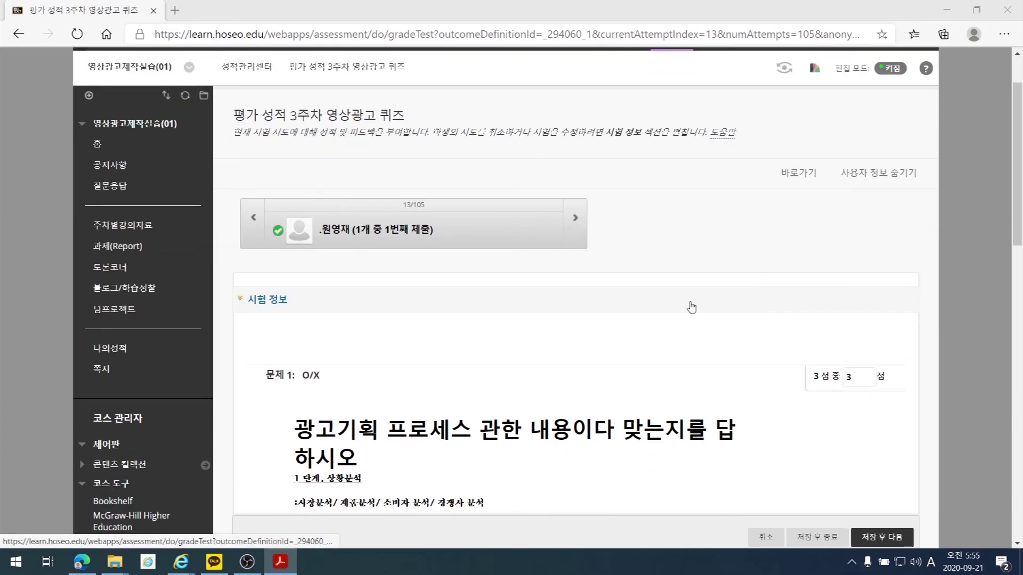
scroll(691, 308, down, 3)
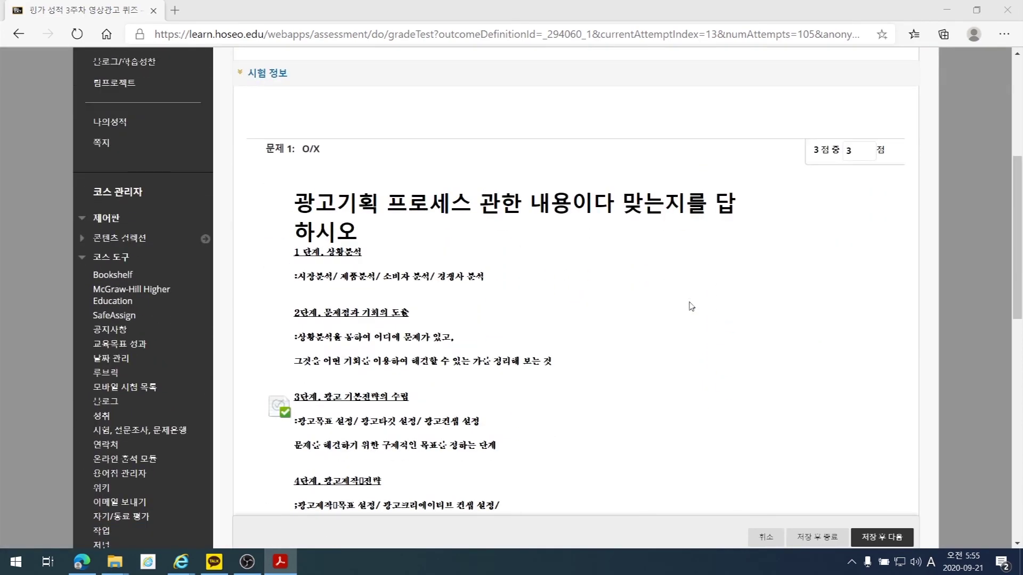
scroll(740, 297, up, 4)
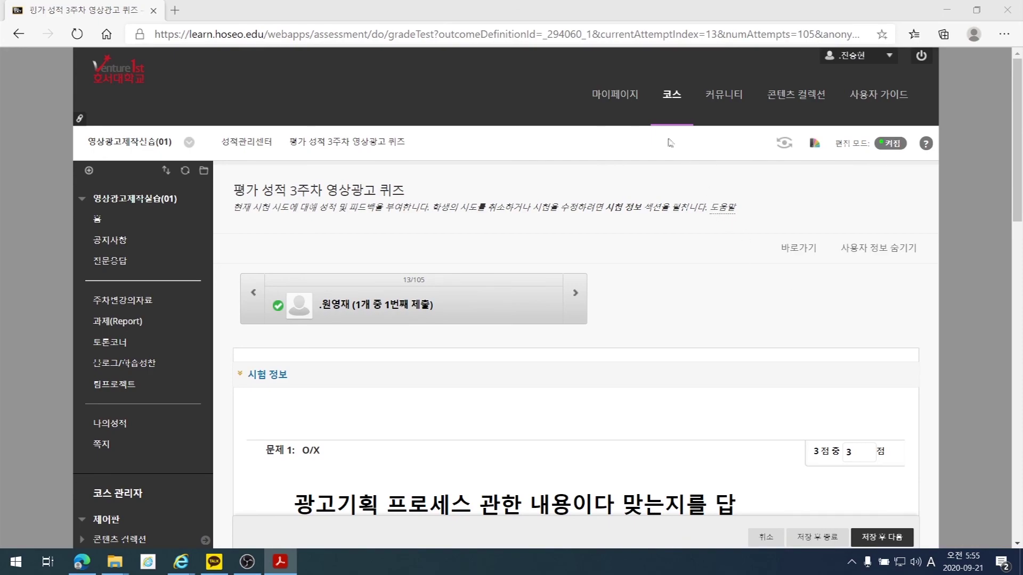
Return to the Grade Center tests view (시험) and turn off hiding from students for the week 3 (3주차) column
scroll(160, 432, down, 10)
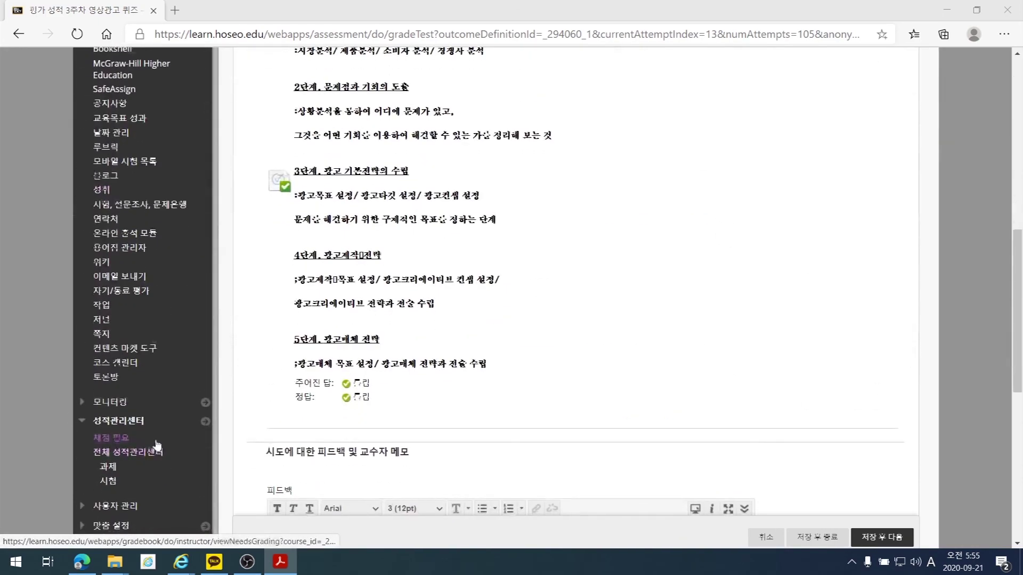
click(109, 332)
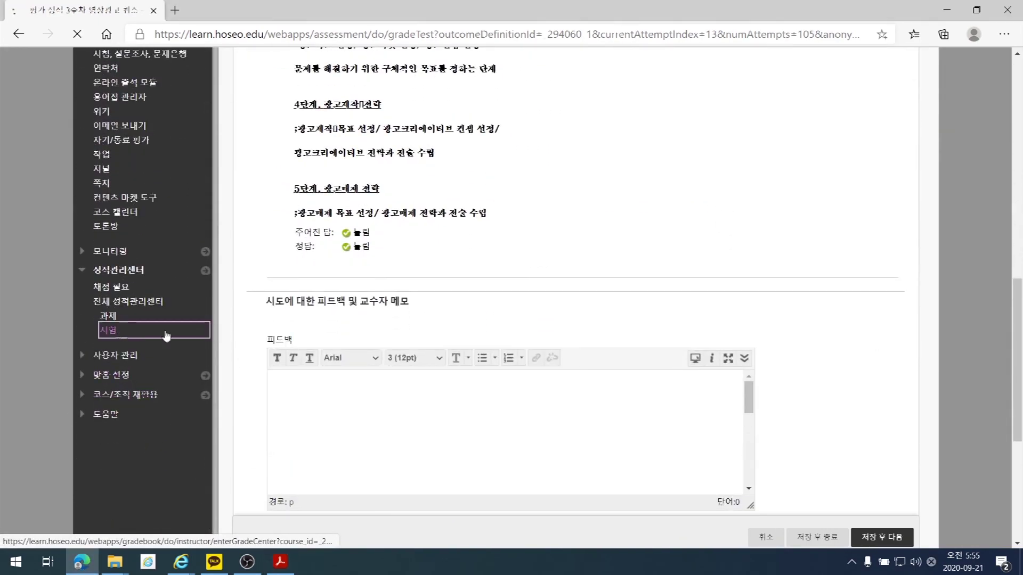
scroll(793, 395, down, 2)
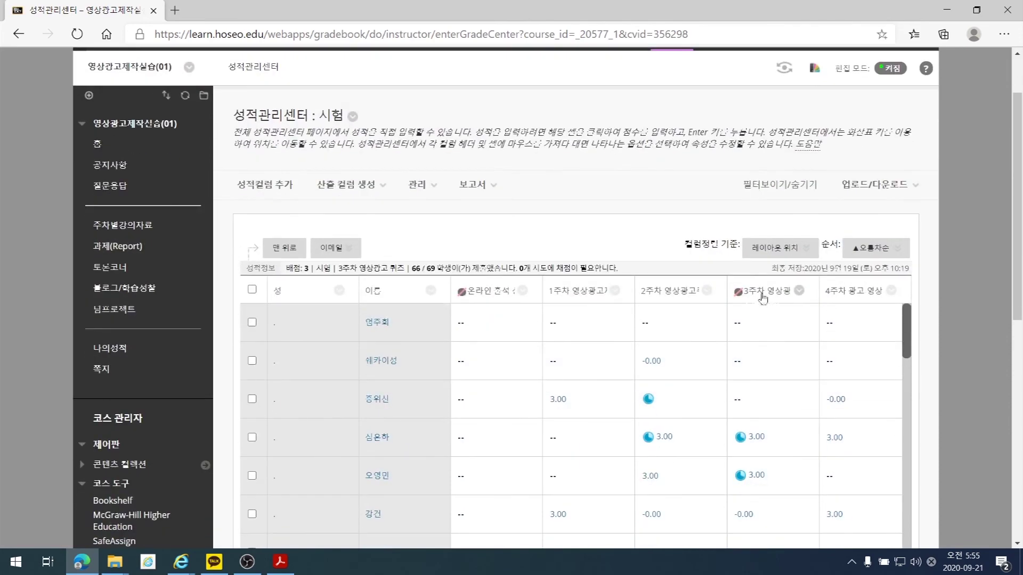
click(801, 291)
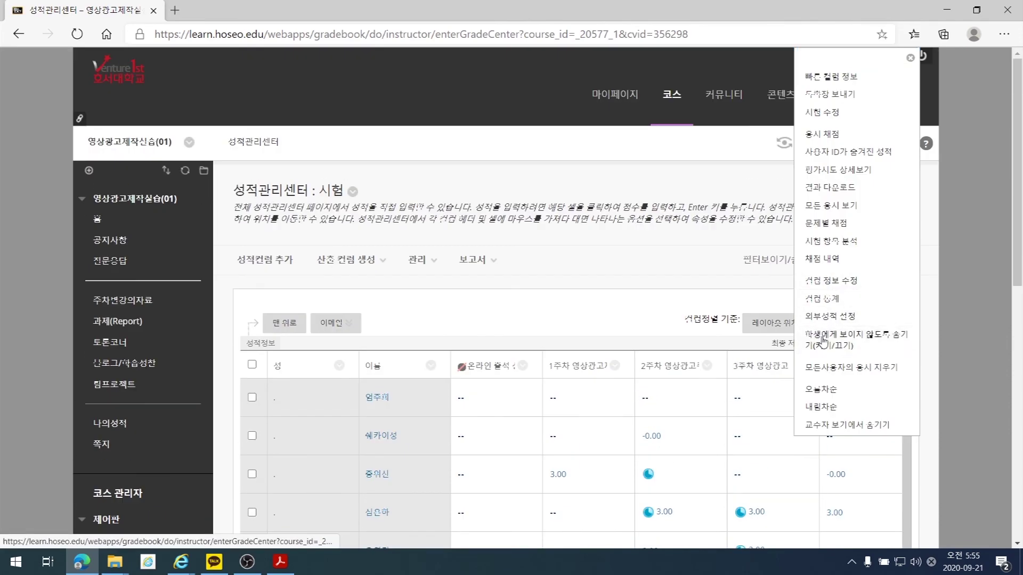
Apply the hide-from-students on/off option to the week 3 (3주차) column so its grades are visible to students
click(813, 329)
click(813, 335)
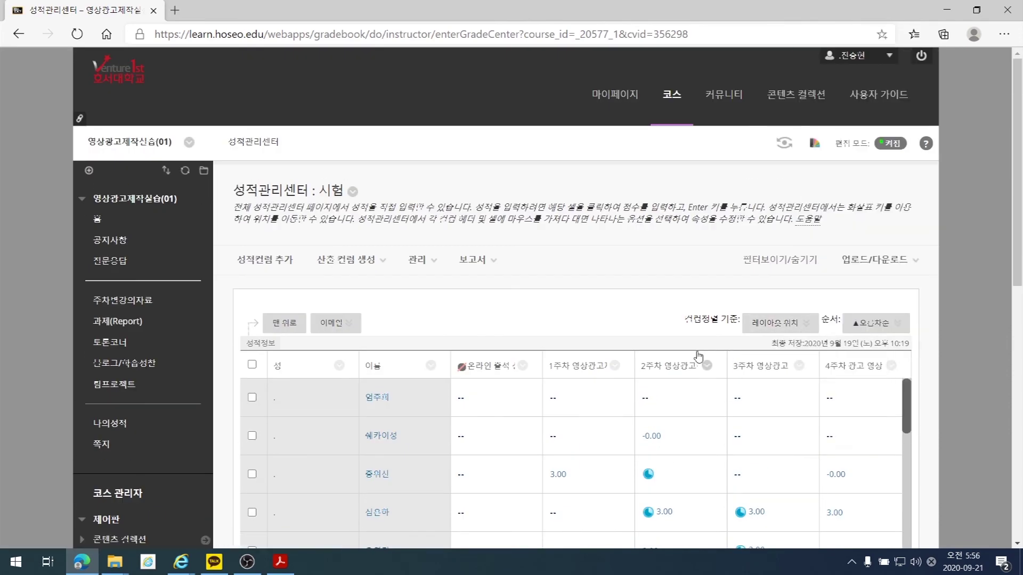
Open grading by question (문제별 채점) for the week 3 quiz and enable grading with user IDs hidden (사용자 ID 숨김)
scroll(698, 356, down, 2)
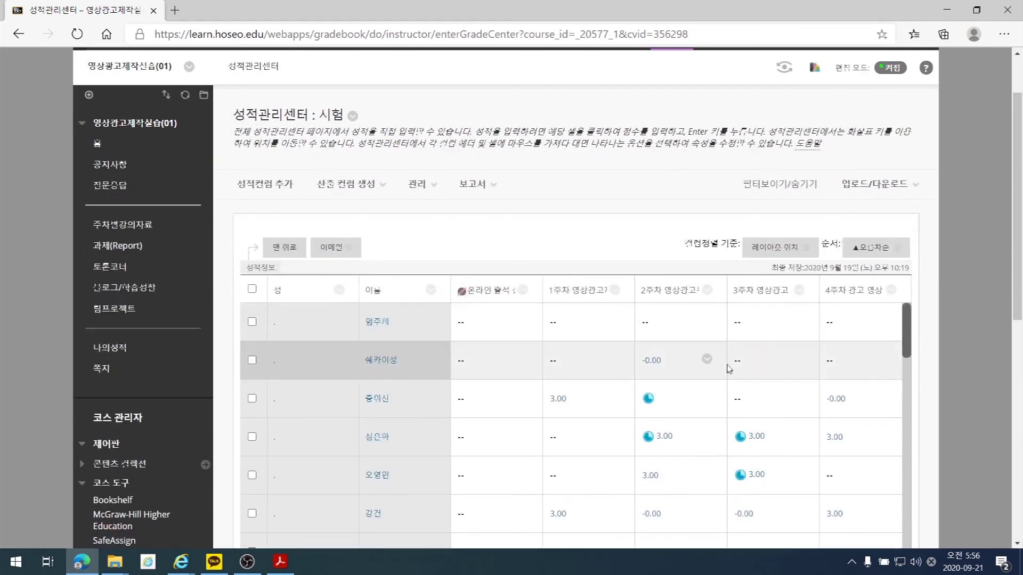
click(801, 292)
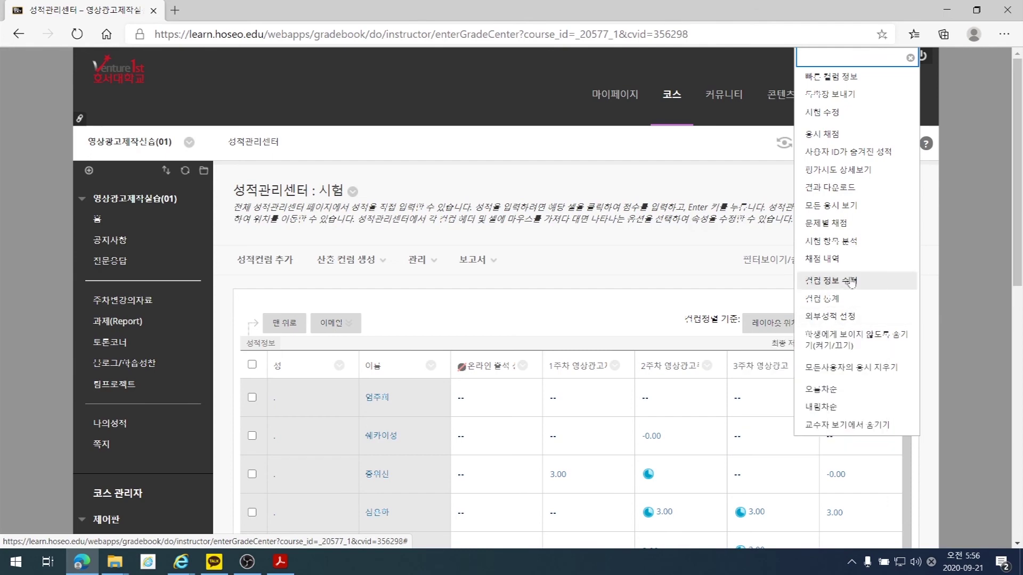
click(829, 224)
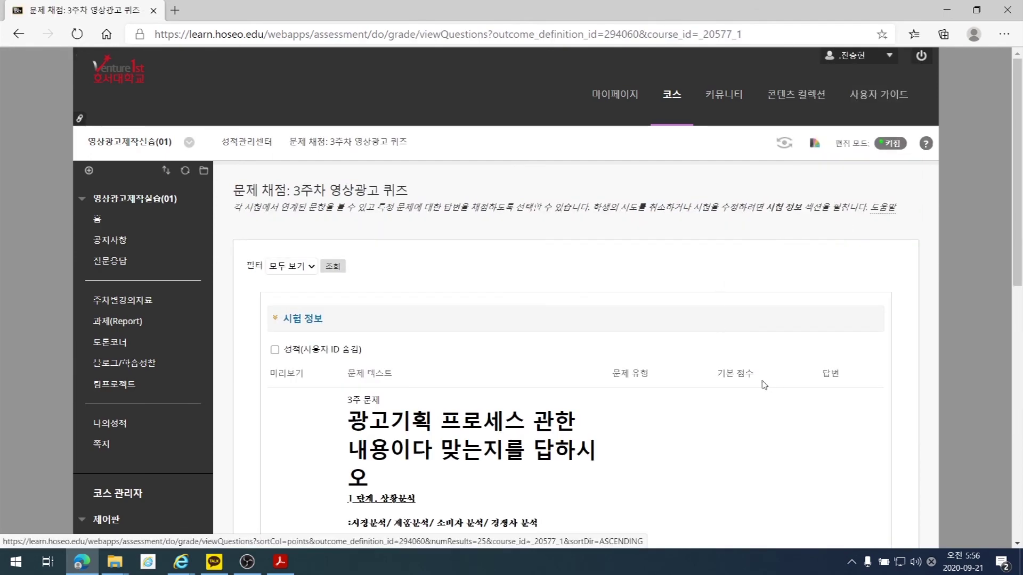
scroll(763, 386, down, 1)
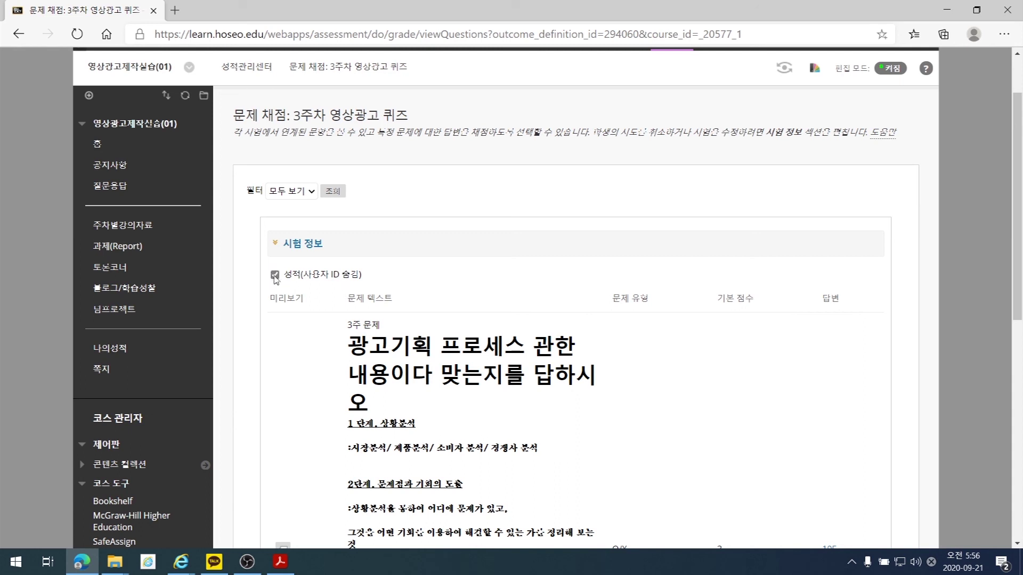
click(276, 276)
Examine the week 3 quiz's question list, including the full question text, question type, default points and answers (답변)
scroll(723, 389, down, 1)
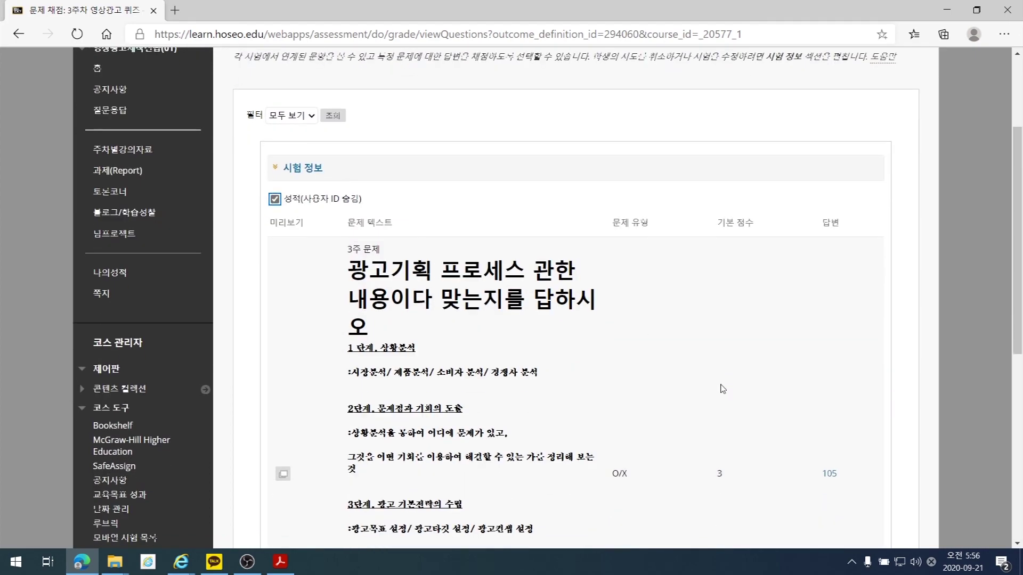
scroll(723, 389, down, 2)
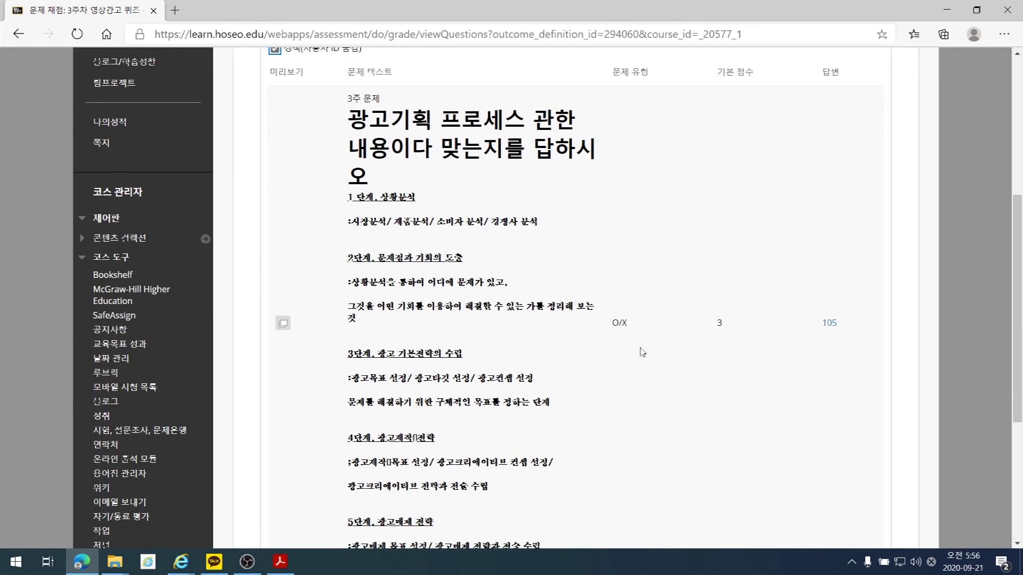
scroll(587, 318, down, 3)
scroll(593, 270, up, 5)
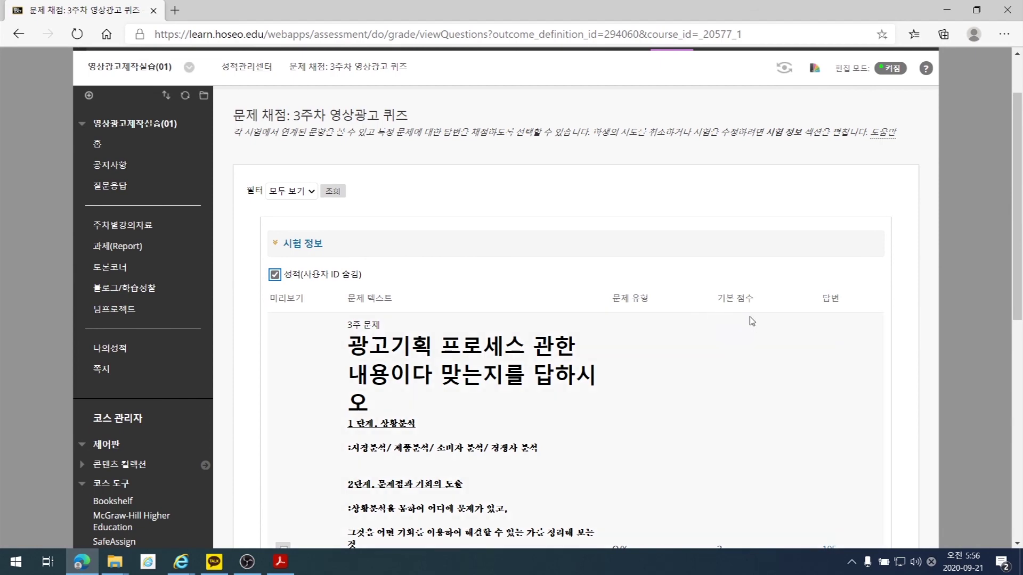
scroll(751, 320, down, 1)
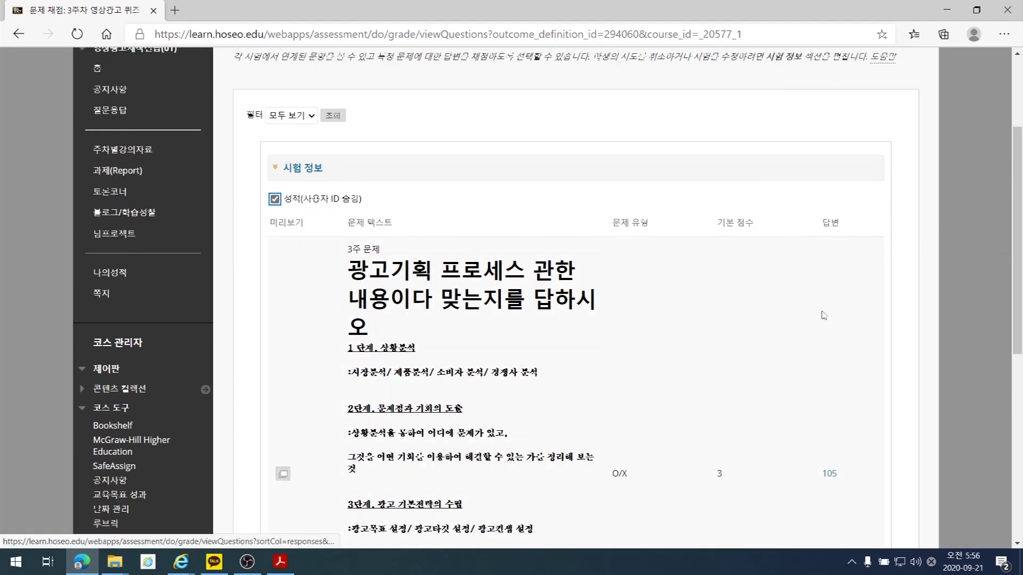
scroll(825, 314, down, 3)
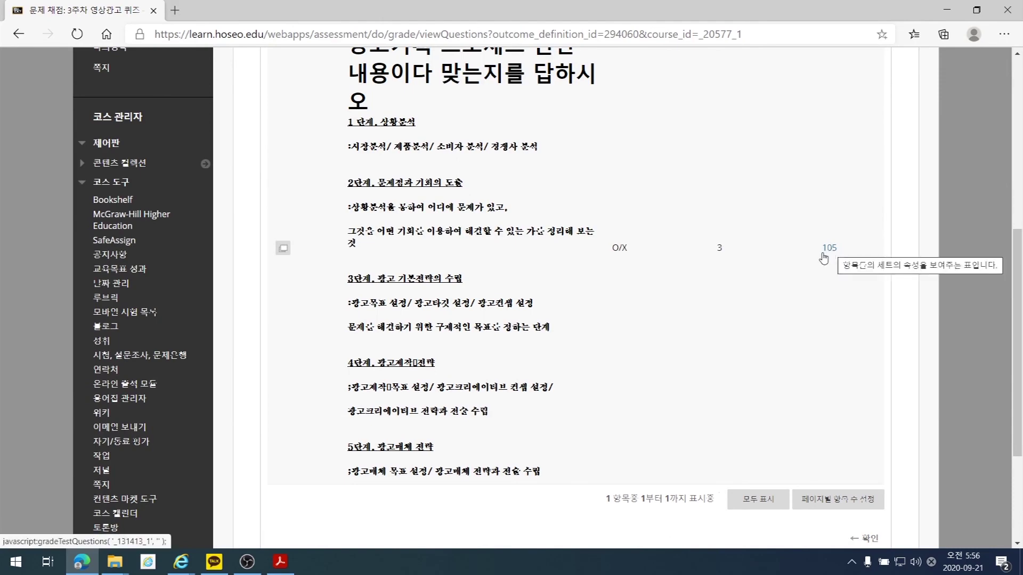
scroll(824, 261, down, 3)
scroll(824, 260, up, 5)
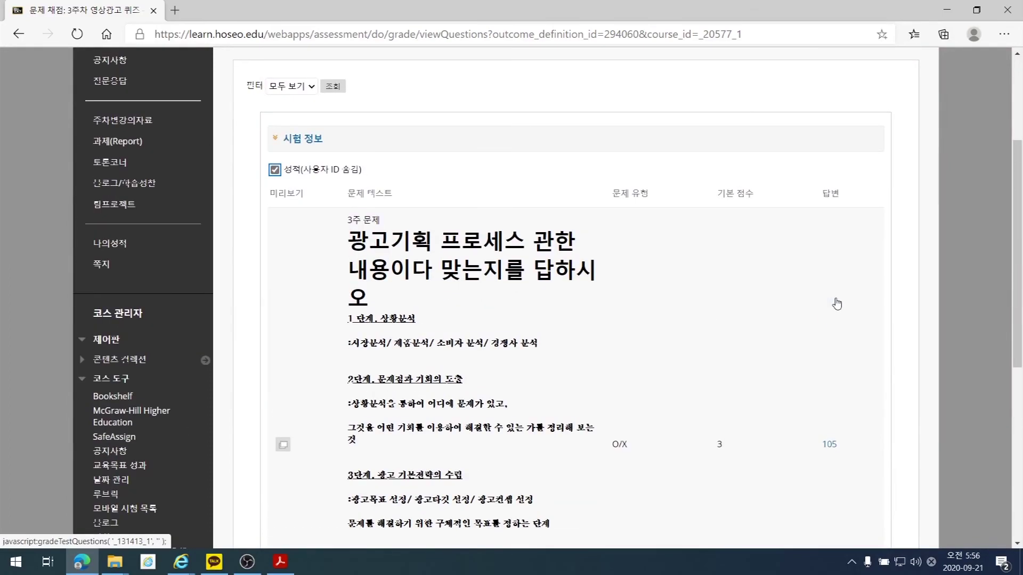
scroll(838, 303, down, 5)
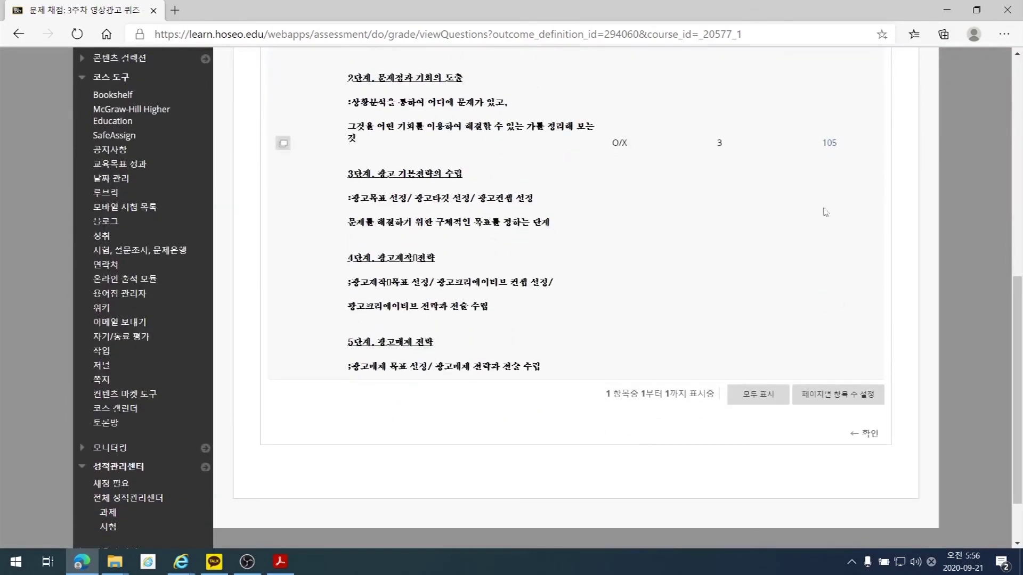
Return to the Grade Center tests view (시험) and switch to the PDF reader
click(866, 360)
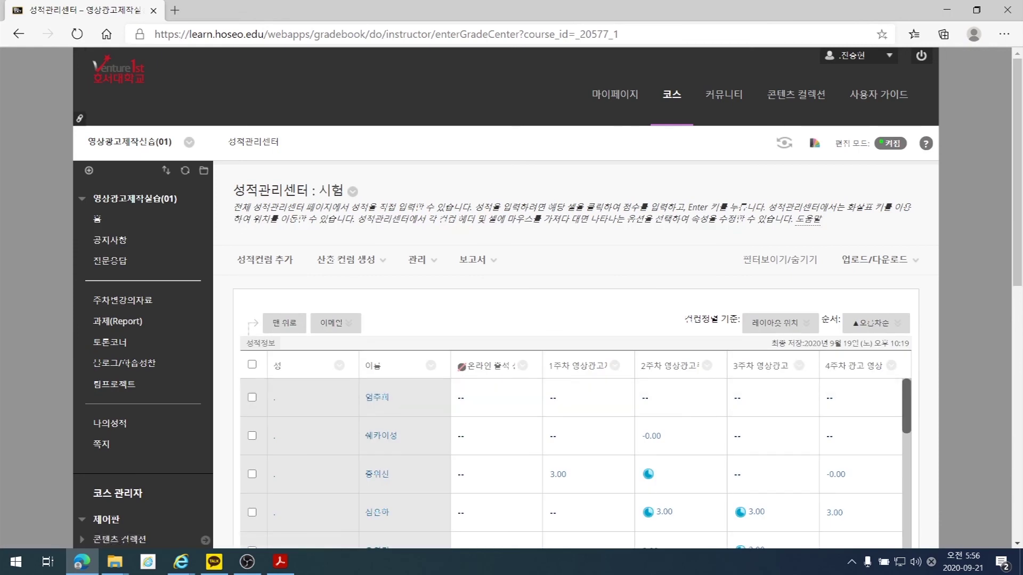
key(alt+Tab)
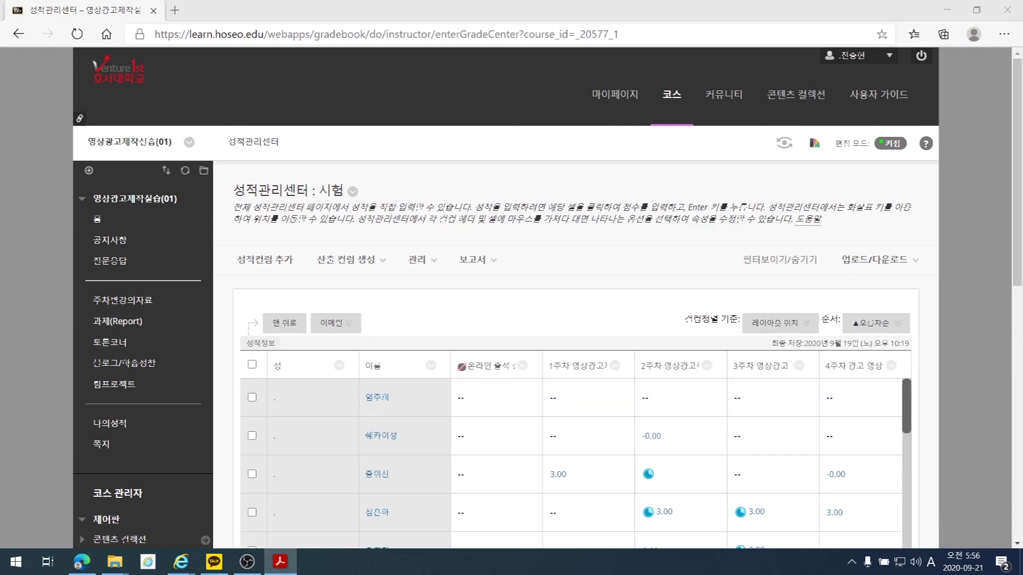